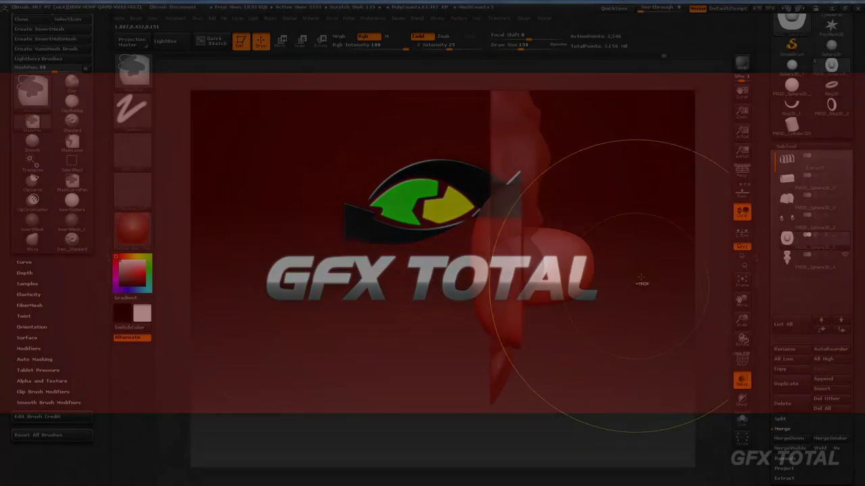
# Bring the lion-face hasp with its translucent pink nose plate into view.
pyautogui.keyDown('ctrl'); pyautogui.moveTo(657, 196); pyautogui.dragTo(523, 350); pyautogui.keyUp('ctrl')
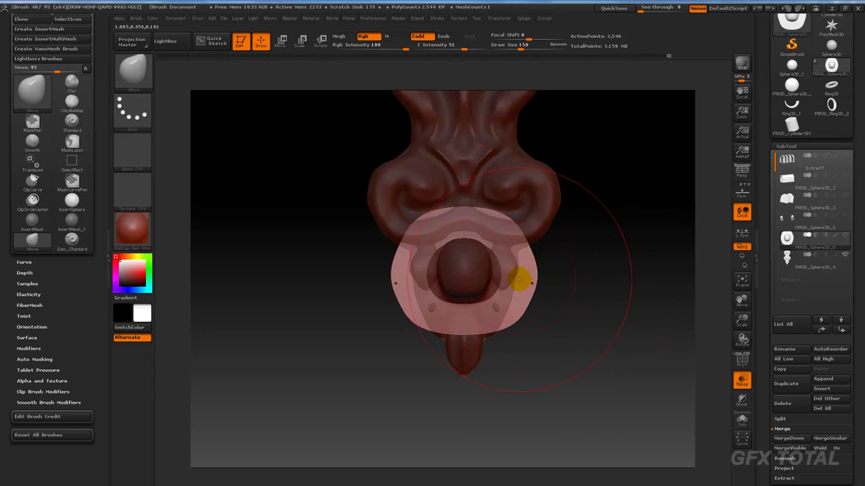
# Widen and round the muzzle plate and nose ball with the Move brush at Draw Size 89.
pyautogui.moveTo(518, 279); pyautogui.dragTo(516, 269)
pyautogui.press('space')
pyautogui.moveTo(517, 237)
pyautogui.mouseDown()
pyautogui.moveTo(532, 237)
pyautogui.moveTo(518, 310)
pyautogui.mouseUp()
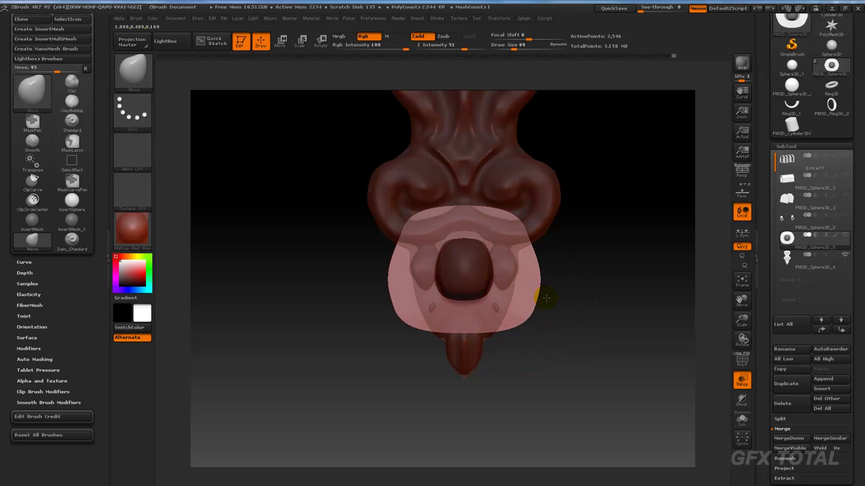
pyautogui.moveTo(546, 298); pyautogui.dragTo(548, 255)
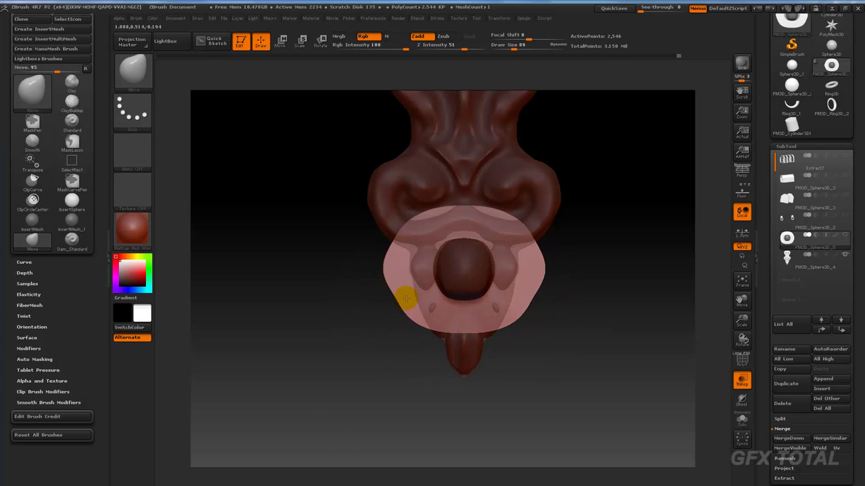
pyautogui.moveTo(408, 296); pyautogui.dragTo(408, 304)
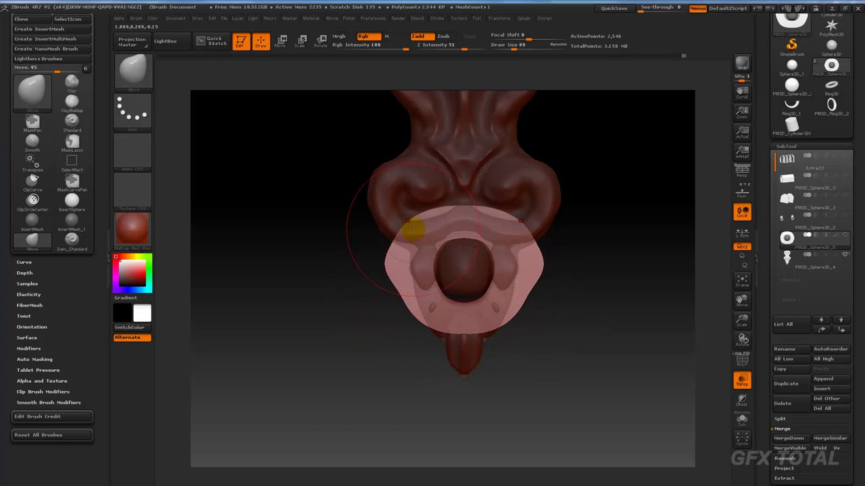
pyautogui.moveTo(412, 227)
pyautogui.mouseDown()
pyautogui.moveTo(431, 233)
pyautogui.moveTo(468, 290)
pyautogui.mouseUp()
pyautogui.keyDown('shift'); pyautogui.moveTo(493, 261); pyautogui.dragTo(379, 269); pyautogui.keyUp('shift')
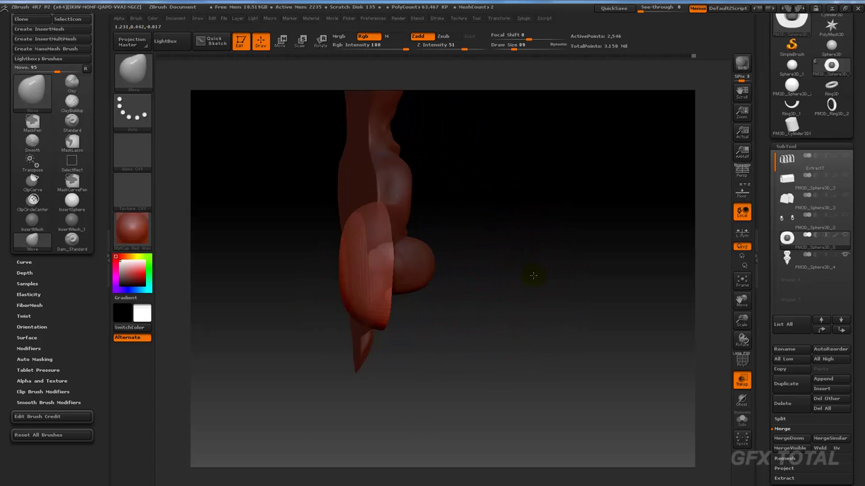
pyautogui.press('space')
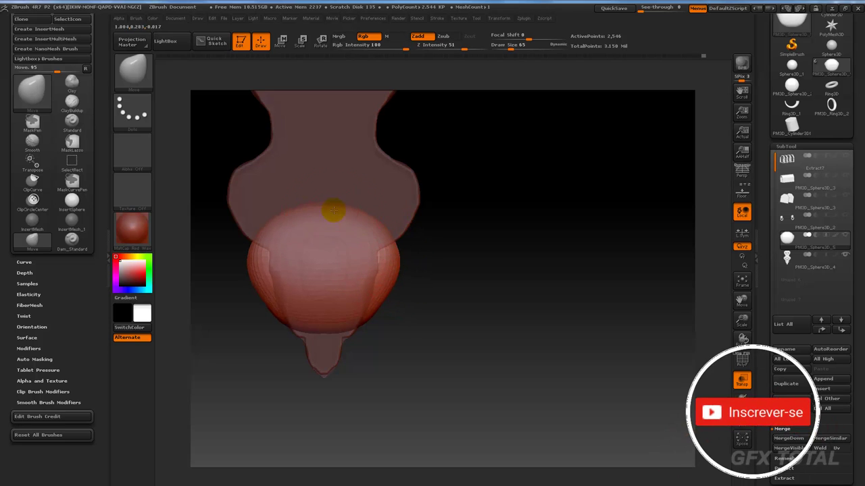
pyautogui.moveTo(367, 270); pyautogui.dragTo(323, 320)
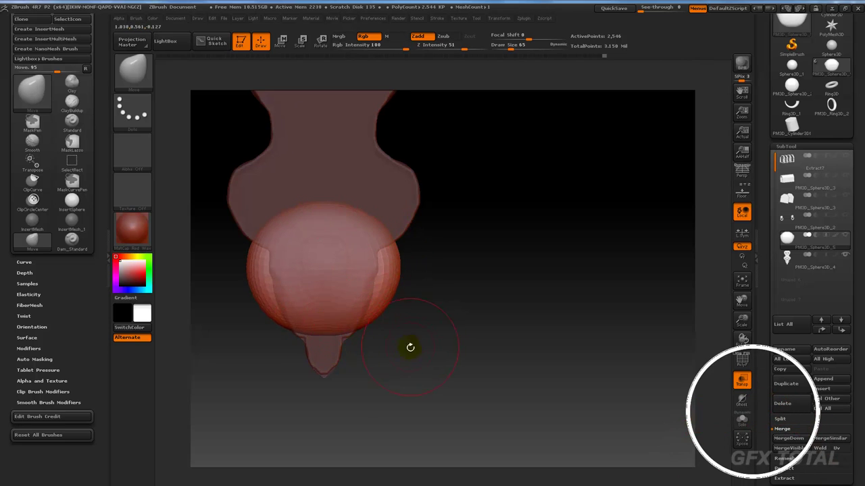
# Slice the back of the plate flat with ClipCurve from a side view.
pyautogui.keyDown('shift'); pyautogui.moveTo(409, 347); pyautogui.dragTo(353, 347); pyautogui.keyUp('shift')
pyautogui.hotkey('ctrl', 'shift')
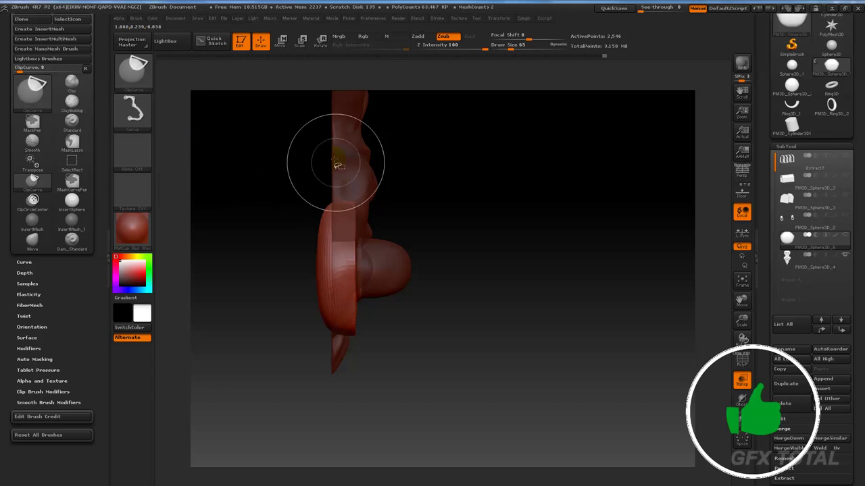
pyautogui.keyDown('ctrl'); pyautogui.keyDown('shift'); pyautogui.moveTo(332, 153); pyautogui.dragTo(310, 324); pyautogui.keyUp('shift'); pyautogui.keyUp('ctrl')
pyautogui.moveTo(317, 358)
pyautogui.keyDown('ctrl'); pyautogui.keyDown('shift'); pyautogui.mouseDown()
pyautogui.moveTo(328, 405)
pyautogui.moveTo(489, 324)
pyautogui.moveTo(479, 324)
pyautogui.moveTo(495, 328)
pyautogui.moveTo(521, 286)
pyautogui.mouseUp(); pyautogui.keyUp('shift'); pyautogui.keyUp('ctrl')
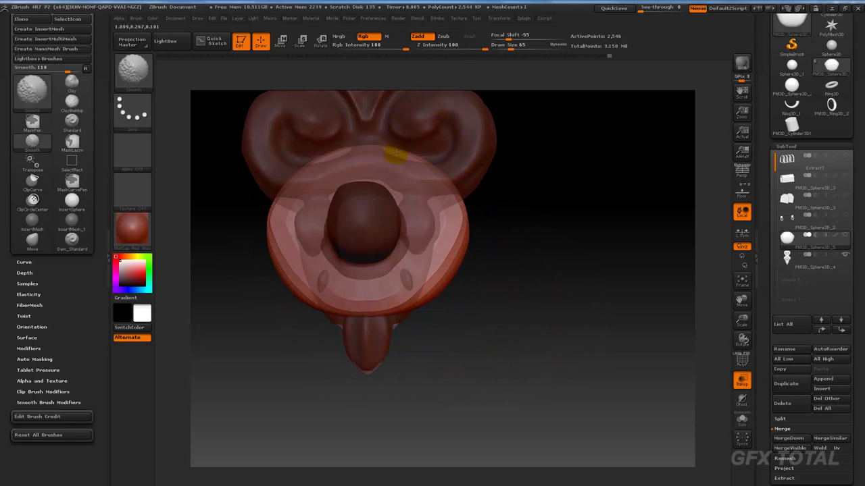
pyautogui.moveTo(520, 217); pyautogui.dragTo(617, 254)
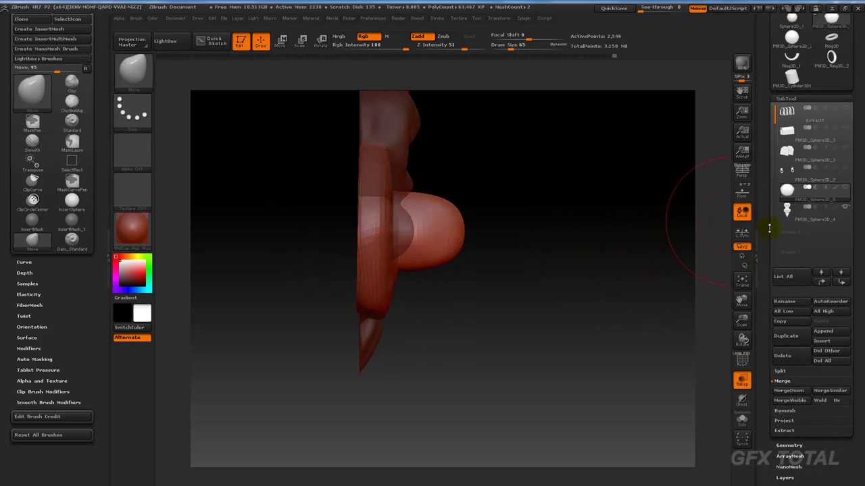
# Freeze subdivision levels, delete the lower levels, and DynaMesh the muzzle plate at resolution 512.
pyautogui.scroll(-5, 777, 237)
pyautogui.click(790, 287)
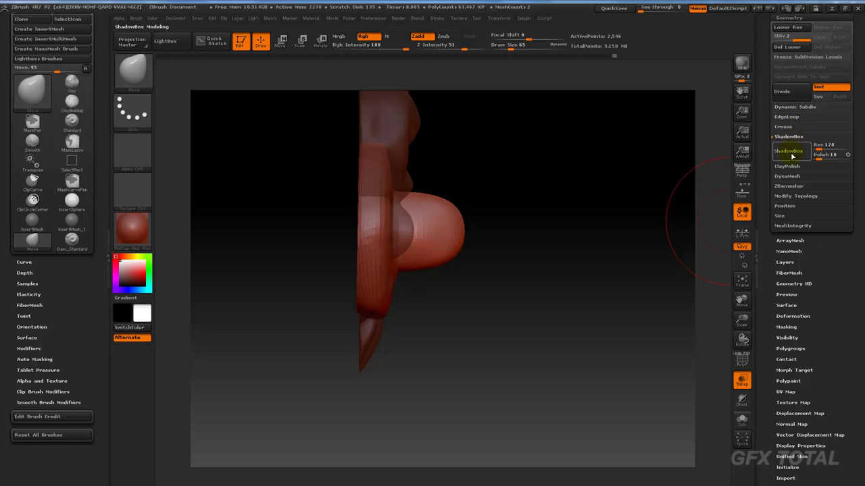
pyautogui.click(796, 177)
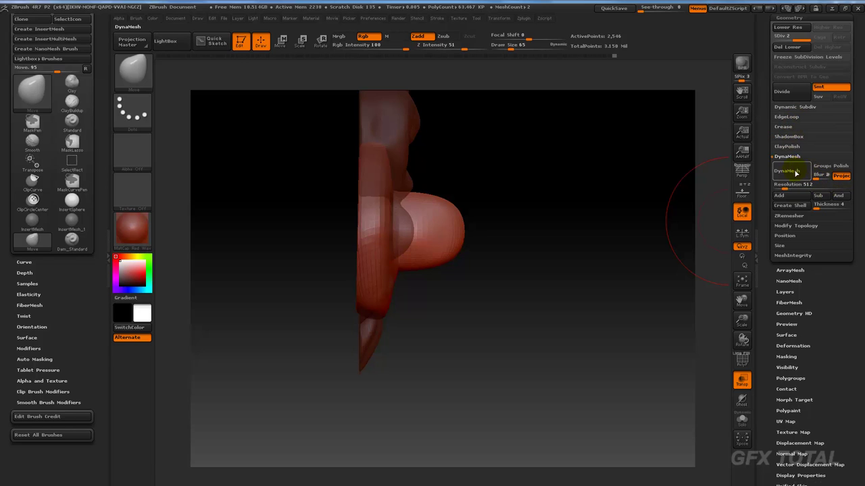
pyautogui.click(795, 173)
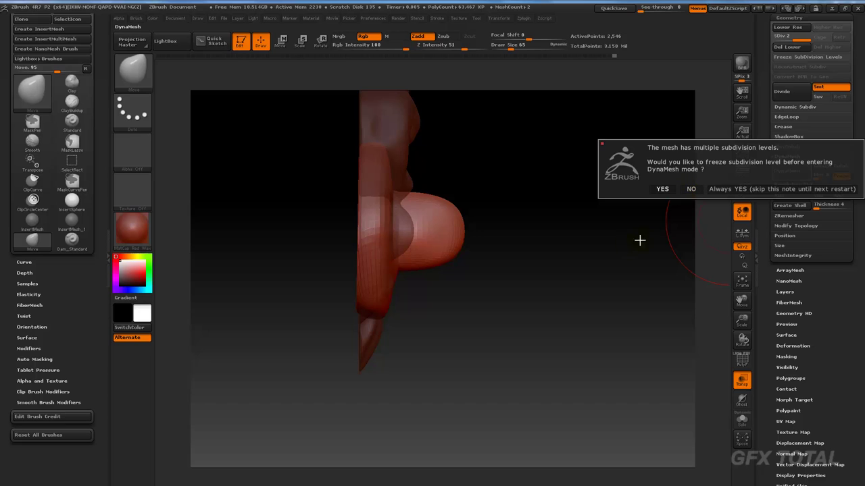
pyautogui.click(662, 188)
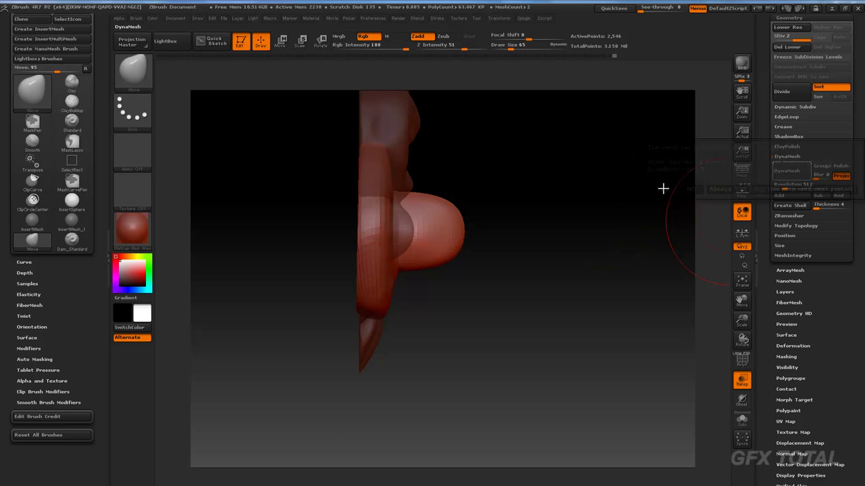
pyautogui.click(797, 58)
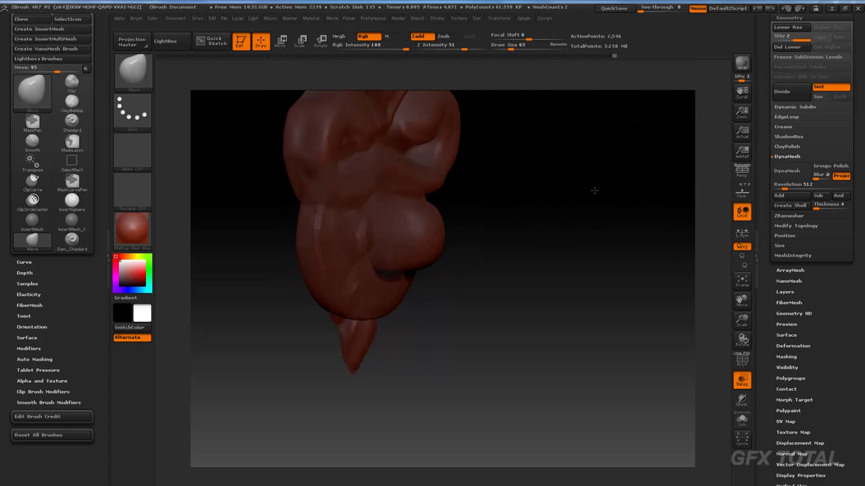
pyautogui.click(788, 48)
# Remesh the plate and bulge its sides outward symmetrically with the Move brush.
pyautogui.click(787, 170)
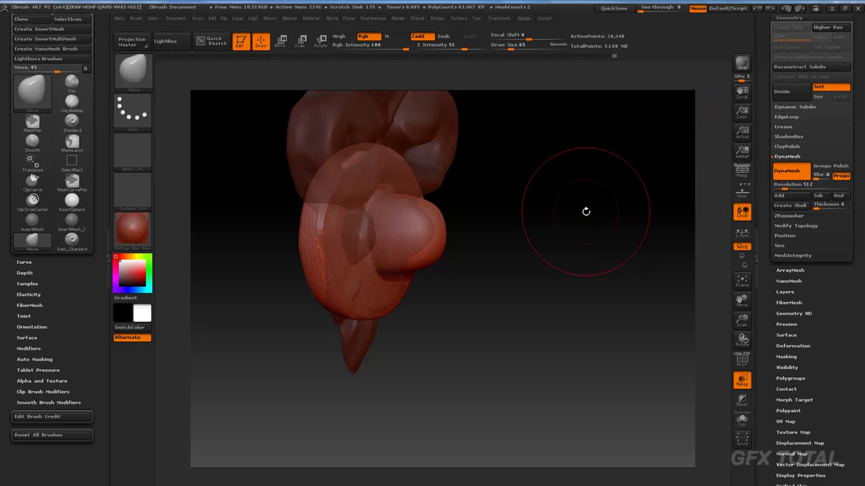
pyautogui.keyDown('shift'); pyautogui.moveTo(585, 210); pyautogui.dragTo(579, 216); pyautogui.keyUp('shift')
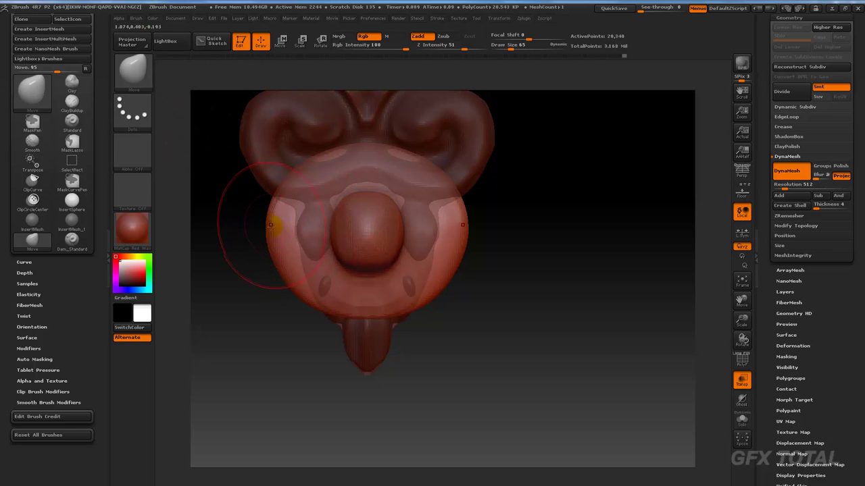
pyautogui.moveTo(267, 213); pyautogui.dragTo(275, 200)
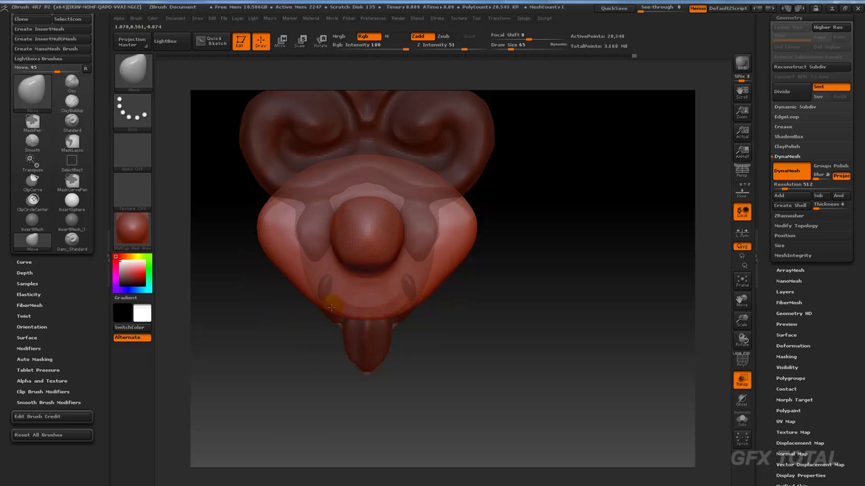
pyautogui.moveTo(480, 321); pyautogui.dragTo(410, 280)
# Select ClayBuildup, turn off Transp and isolate the plate with Solo.
pyautogui.press('b')
pyautogui.click(229, 82)
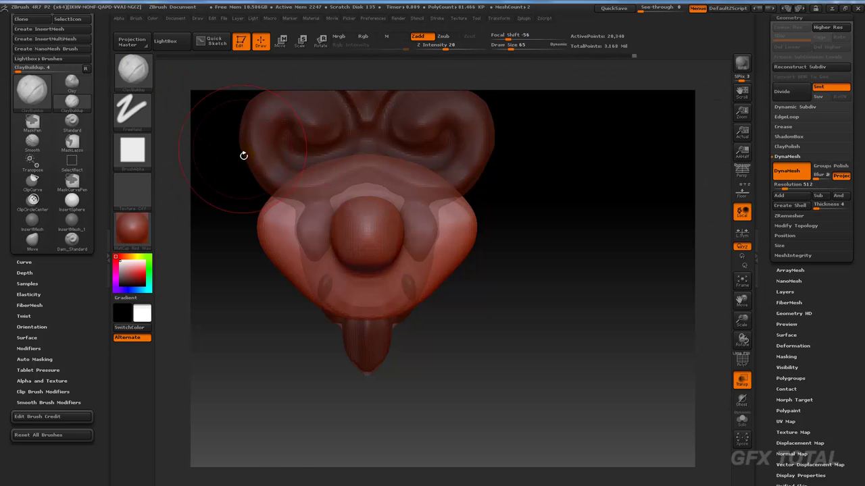
pyautogui.click(133, 72)
pyautogui.moveTo(247, 334)
pyautogui.mouseDown()
pyautogui.moveTo(460, 328)
pyautogui.moveTo(741, 385)
pyautogui.mouseUp()
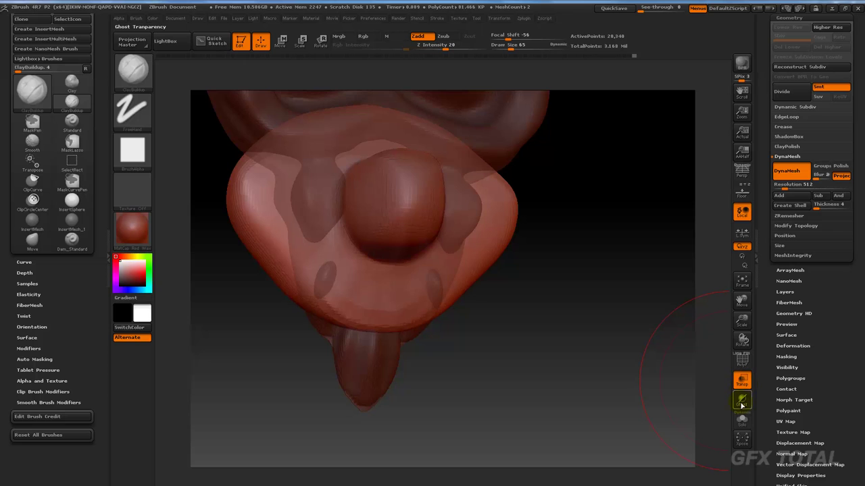
pyautogui.click(741, 403)
pyautogui.click(741, 421)
pyautogui.moveTo(709, 352); pyautogui.dragTo(696, 308)
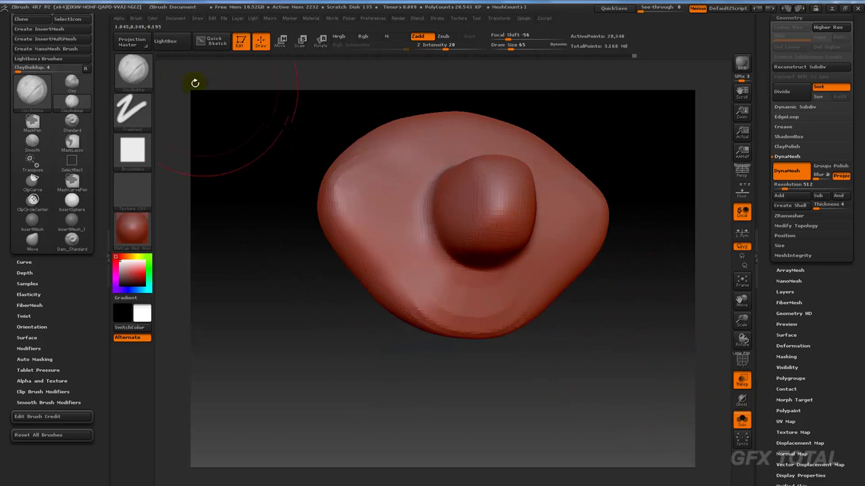
# Switch to Dam_Standard at size 22 and carve a mirrored crease on the plate's left.
pyautogui.press('b')
pyautogui.click(343, 78)
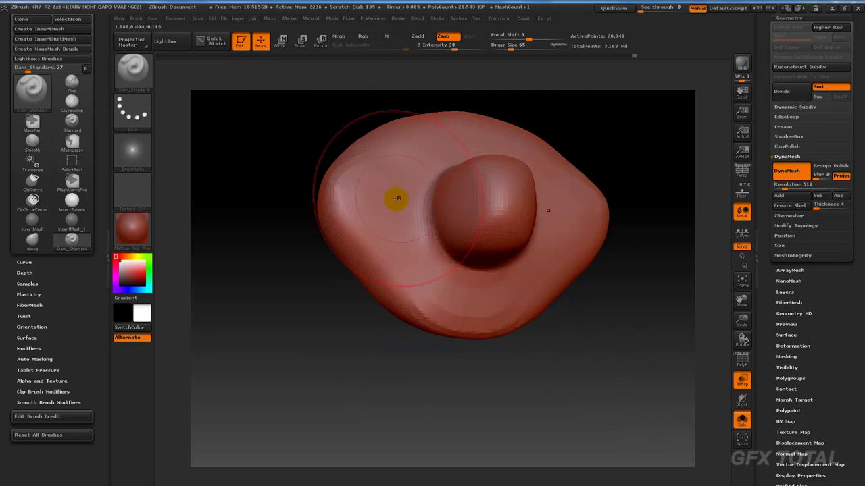
pyautogui.rightClick(396, 197)
pyautogui.moveTo(398, 189)
pyautogui.mouseDown()
pyautogui.moveTo(395, 212)
pyautogui.moveTo(328, 227)
pyautogui.mouseUp()
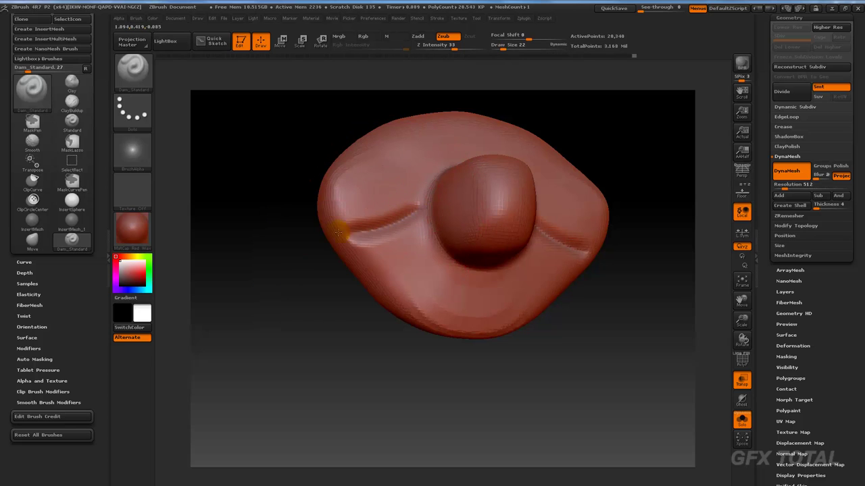
pyautogui.hotkey('ctrl', 'z')
pyautogui.moveTo(413, 197); pyautogui.dragTo(355, 235)
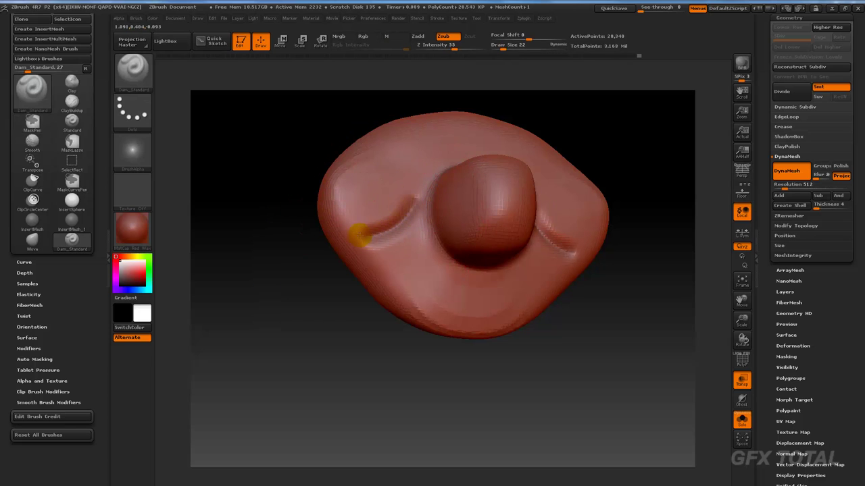
# Carve curved grooves down from the eye loop and nose, then deepen the brow crease.
pyautogui.moveTo(410, 177)
pyautogui.mouseDown()
pyautogui.moveTo(340, 180)
pyautogui.moveTo(340, 237)
pyautogui.moveTo(370, 213)
pyautogui.moveTo(333, 240)
pyautogui.moveTo(396, 203)
pyautogui.mouseUp()
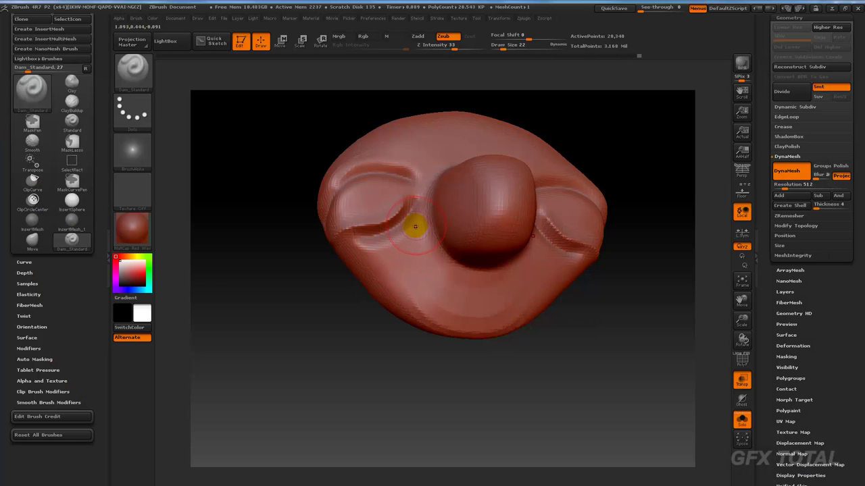
pyautogui.moveTo(414, 226); pyautogui.dragTo(385, 271)
pyautogui.moveTo(415, 226)
pyautogui.mouseDown()
pyautogui.moveTo(384, 267)
pyautogui.moveTo(408, 318)
pyautogui.mouseUp()
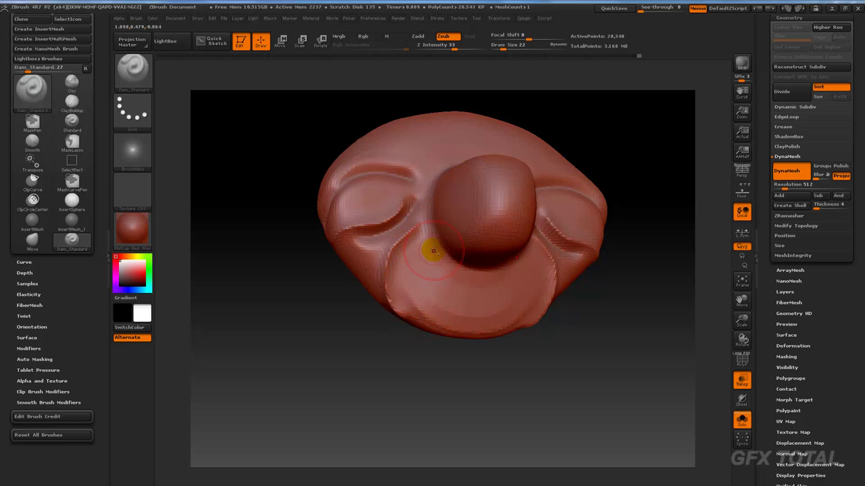
pyautogui.moveTo(433, 251); pyautogui.dragTo(415, 313)
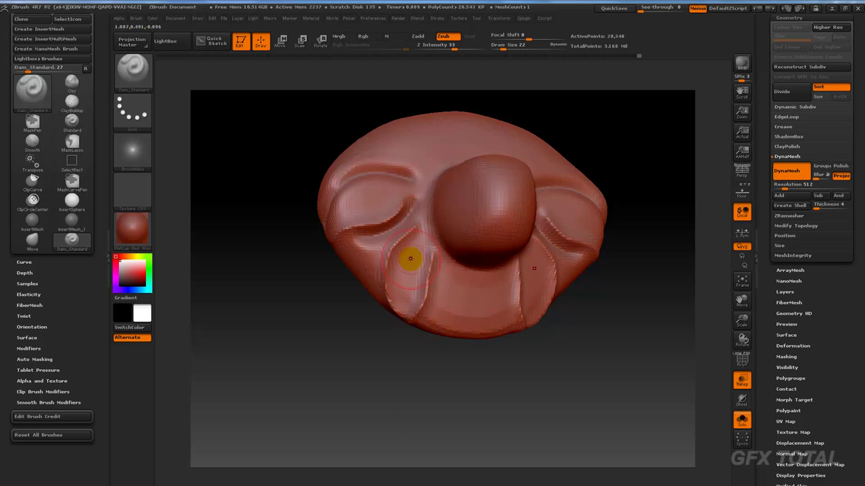
pyautogui.moveTo(420, 244)
pyautogui.mouseDown()
pyautogui.moveTo(405, 251)
pyautogui.moveTo(440, 265)
pyautogui.moveTo(434, 285)
pyautogui.moveTo(407, 245)
pyautogui.moveTo(378, 255)
pyautogui.mouseUp()
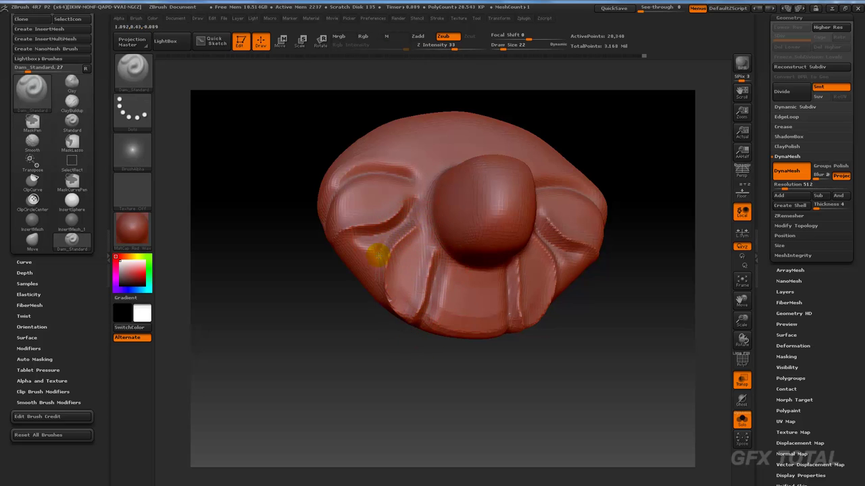
pyautogui.moveTo(351, 308); pyautogui.dragTo(331, 347)
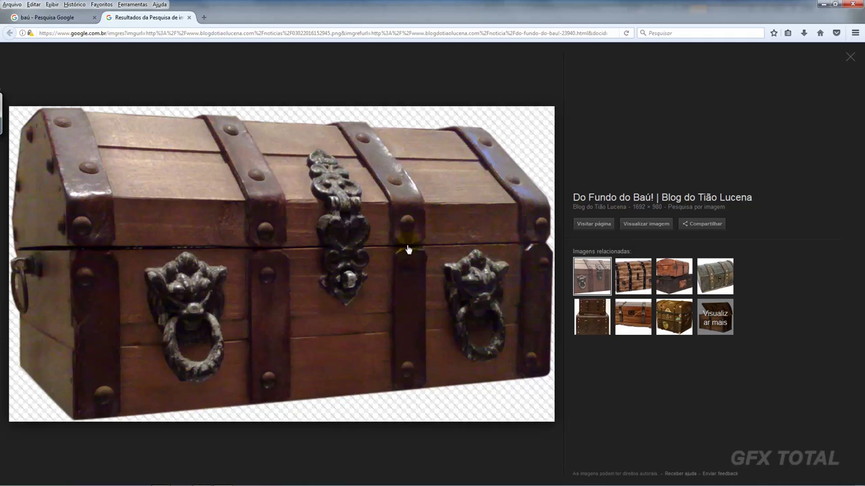
pyautogui.moveTo(379, 265); pyautogui.dragTo(379, 202)
pyautogui.moveTo(445, 254)
pyautogui.mouseDown()
pyautogui.moveTo(403, 257)
pyautogui.moveTo(377, 228)
pyautogui.moveTo(410, 204)
pyautogui.mouseUp()
pyautogui.press('ctrl')
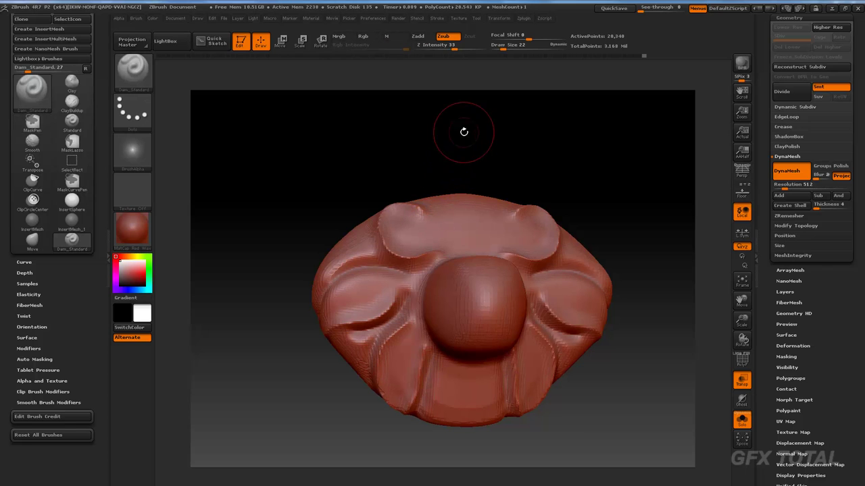
# Orbit the face to inspect the brow curls and nose from several angles.
pyautogui.moveTo(464, 131)
pyautogui.mouseDown()
pyautogui.moveTo(429, 233)
pyautogui.moveTo(396, 251)
pyautogui.moveTo(401, 203)
pyautogui.moveTo(448, 213)
pyautogui.moveTo(411, 246)
pyautogui.moveTo(451, 240)
pyautogui.mouseUp()
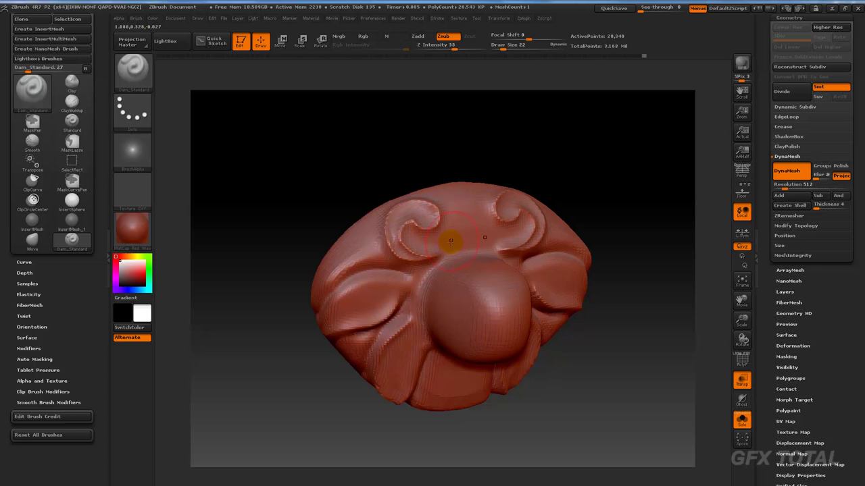
pyautogui.moveTo(293, 240); pyautogui.dragTo(342, 267)
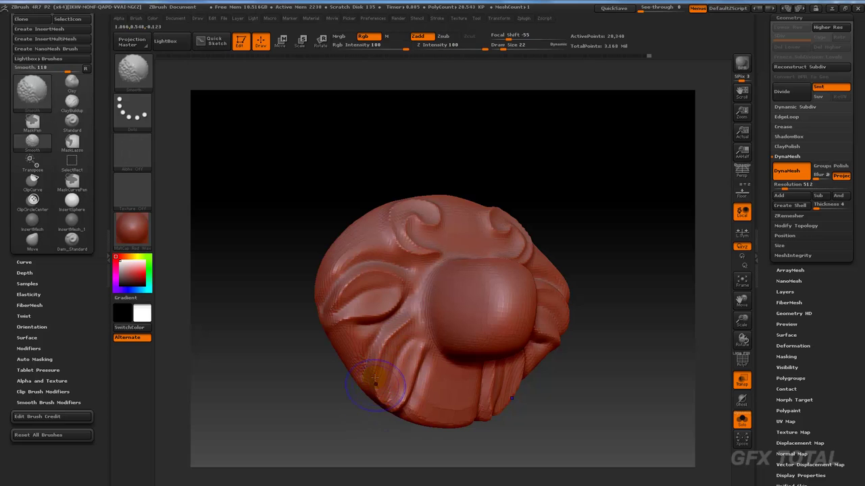
pyautogui.moveTo(436, 450)
pyautogui.mouseDown()
pyautogui.moveTo(537, 448)
pyautogui.moveTo(566, 401)
pyautogui.mouseUp()
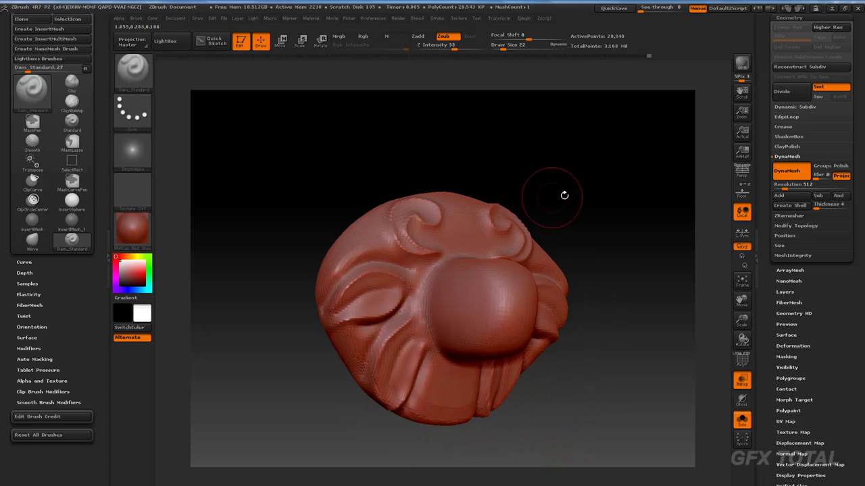
pyautogui.moveTo(563, 195); pyautogui.dragTo(459, 276)
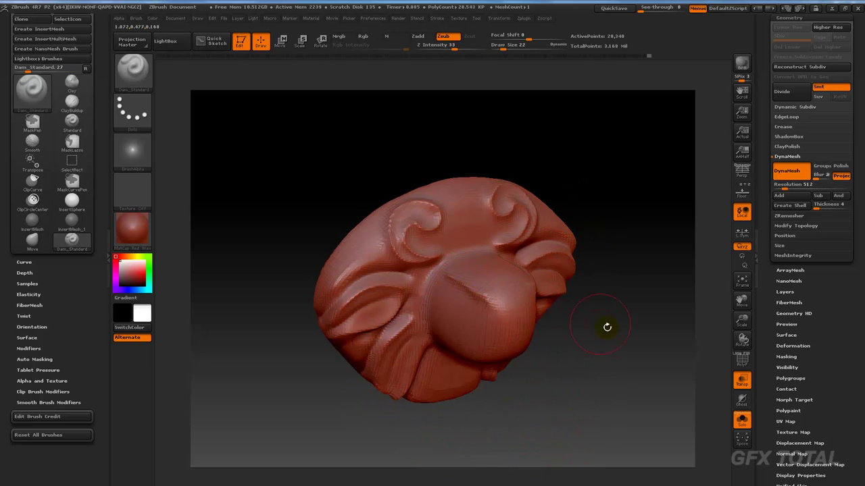
pyautogui.moveTo(607, 327); pyautogui.dragTo(547, 311)
pyautogui.moveTo(586, 247)
pyautogui.mouseDown()
pyautogui.moveTo(589, 309)
pyautogui.moveTo(635, 258)
pyautogui.moveTo(540, 232)
pyautogui.mouseUp()
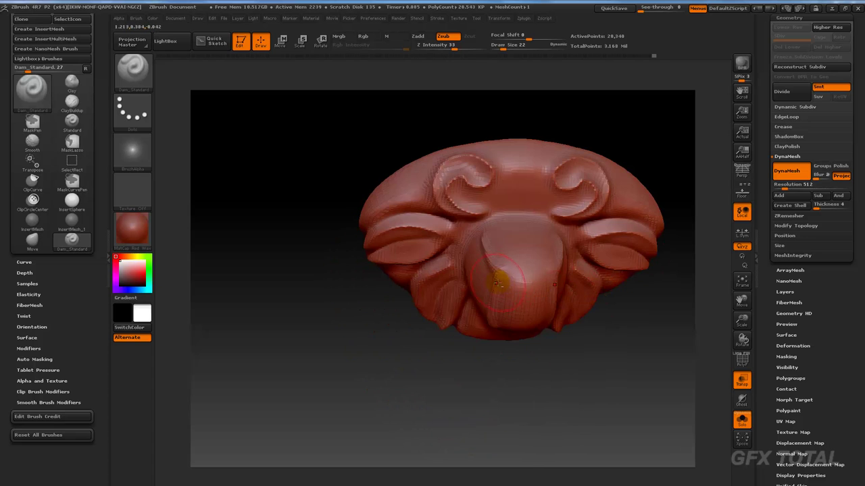
pyautogui.moveTo(628, 273)
pyautogui.mouseDown()
pyautogui.moveTo(606, 336)
pyautogui.moveTo(512, 316)
pyautogui.mouseUp()
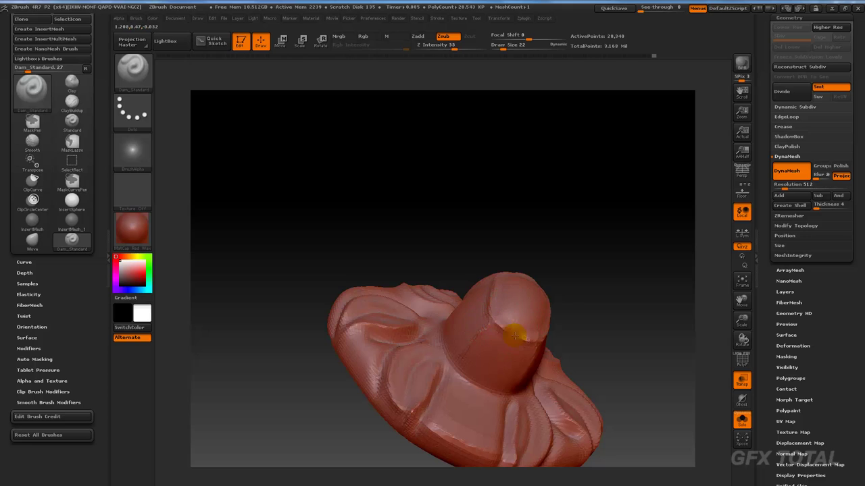
pyautogui.moveTo(617, 296)
pyautogui.mouseDown()
pyautogui.moveTo(560, 268)
pyautogui.moveTo(548, 250)
pyautogui.mouseUp()
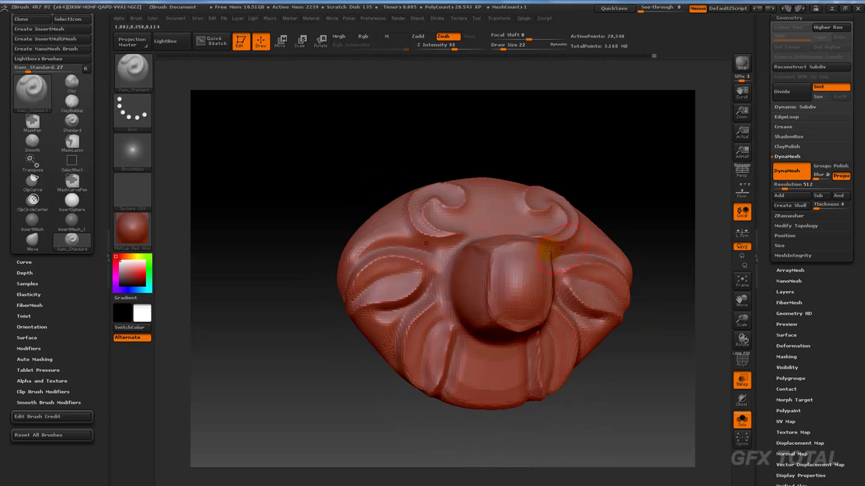
# Smooth the nose into a rounder block, checking it from top and side views.
pyautogui.press('shift')
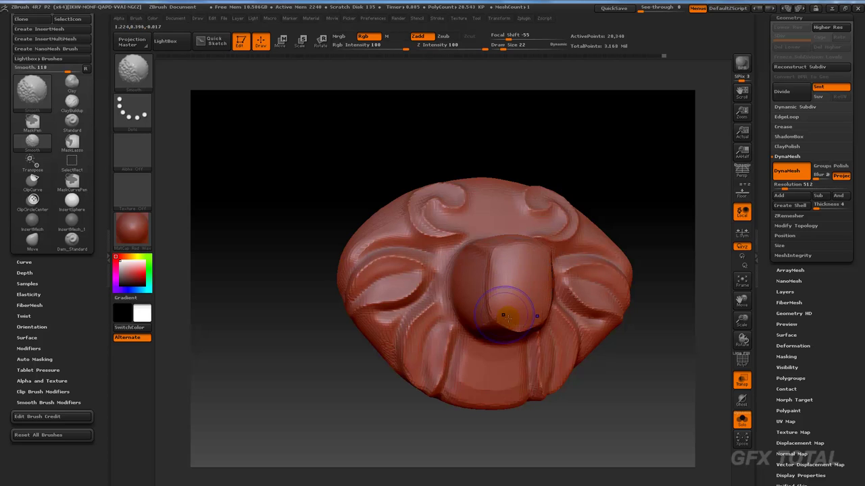
pyautogui.moveTo(648, 246)
pyautogui.mouseDown()
pyautogui.moveTo(662, 239)
pyautogui.moveTo(506, 239)
pyautogui.mouseUp()
pyautogui.moveTo(477, 325)
pyautogui.mouseDown()
pyautogui.moveTo(583, 349)
pyautogui.moveTo(622, 297)
pyautogui.moveTo(623, 320)
pyautogui.moveTo(628, 298)
pyautogui.mouseUp()
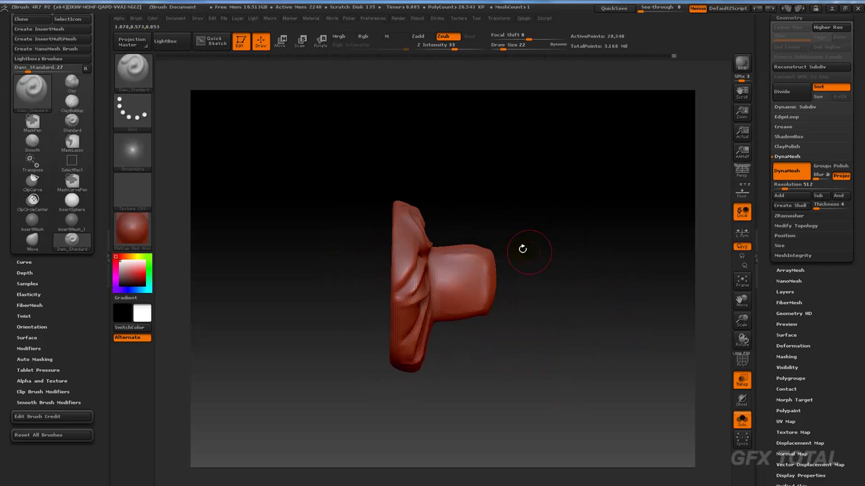
pyautogui.moveTo(558, 201); pyautogui.dragTo(475, 246)
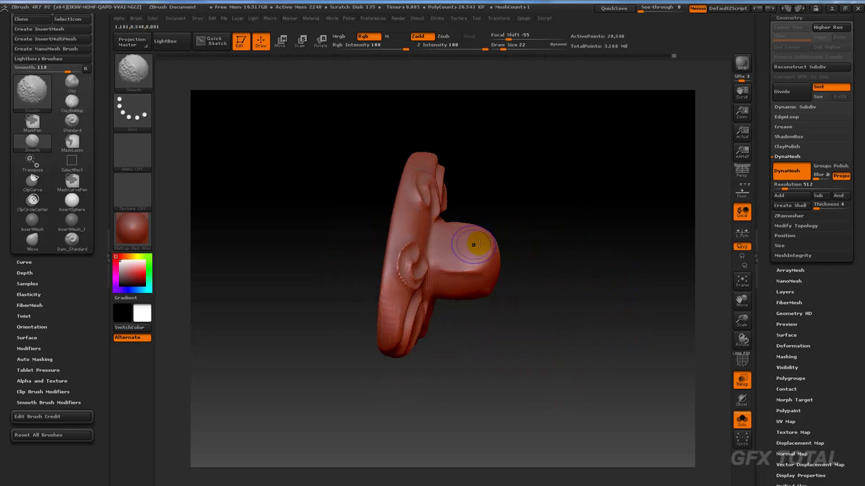
pyautogui.moveTo(558, 237)
pyautogui.mouseDown()
pyautogui.moveTo(545, 248)
pyautogui.moveTo(561, 205)
pyautogui.moveTo(573, 290)
pyautogui.moveTo(560, 261)
pyautogui.moveTo(517, 251)
pyautogui.mouseUp()
# Polish the nose flat with hPolish at Draw Size 39, rotating to check it straight on.
pyautogui.click(135, 69)
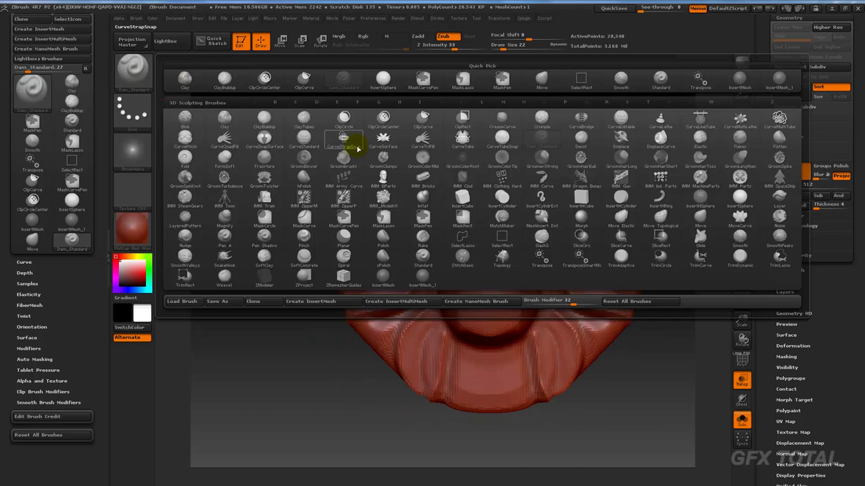
pyautogui.press('h')
pyautogui.press('p')
pyautogui.press('space')
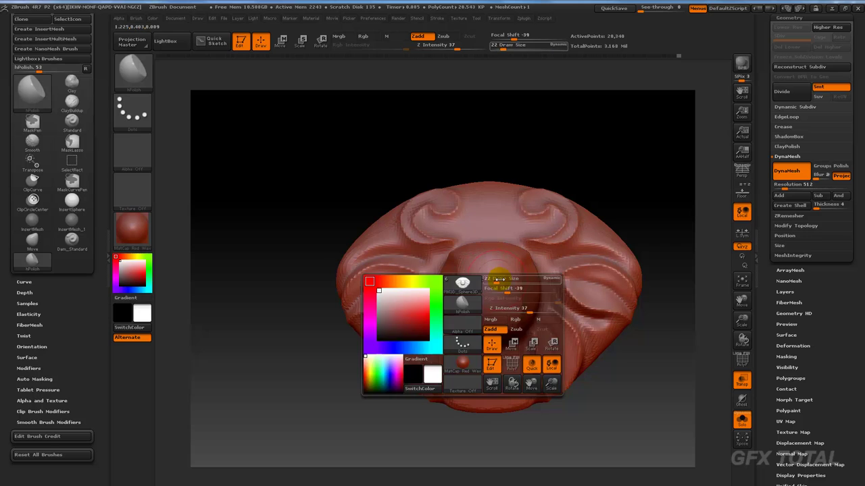
pyautogui.moveTo(496, 277)
pyautogui.mouseDown()
pyautogui.moveTo(507, 278)
pyautogui.moveTo(490, 277)
pyautogui.moveTo(487, 293)
pyautogui.moveTo(485, 280)
pyautogui.moveTo(492, 313)
pyautogui.mouseUp()
pyautogui.moveTo(610, 152); pyautogui.dragTo(522, 237)
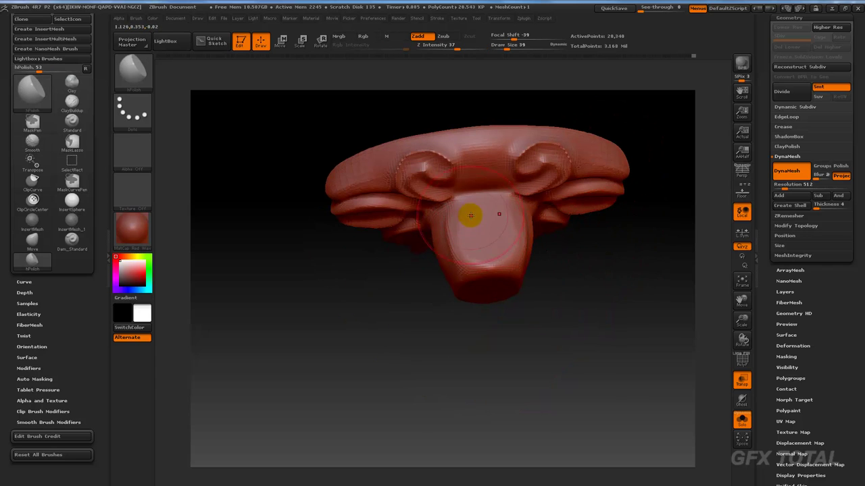
pyautogui.moveTo(617, 315)
pyautogui.mouseDown()
pyautogui.moveTo(438, 274)
pyautogui.moveTo(446, 249)
pyautogui.moveTo(433, 247)
pyautogui.moveTo(458, 236)
pyautogui.mouseUp()
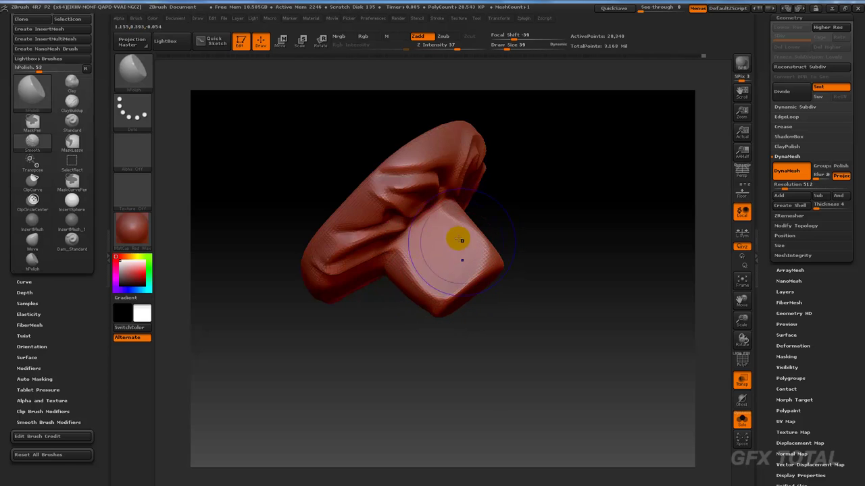
pyautogui.moveTo(558, 296)
pyautogui.mouseDown()
pyautogui.moveTo(423, 296)
pyautogui.moveTo(401, 284)
pyautogui.moveTo(431, 267)
pyautogui.mouseUp()
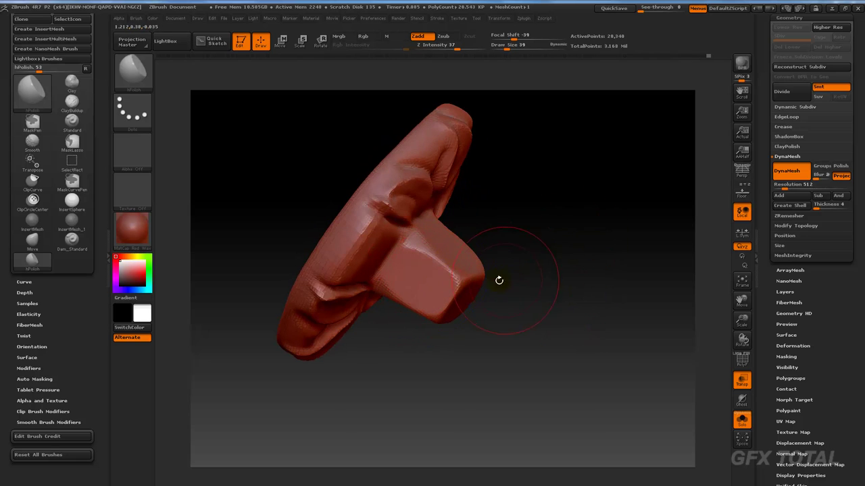
pyautogui.moveTo(617, 261)
pyautogui.mouseDown()
pyautogui.moveTo(621, 329)
pyautogui.moveTo(647, 298)
pyautogui.moveTo(659, 250)
pyautogui.mouseUp()
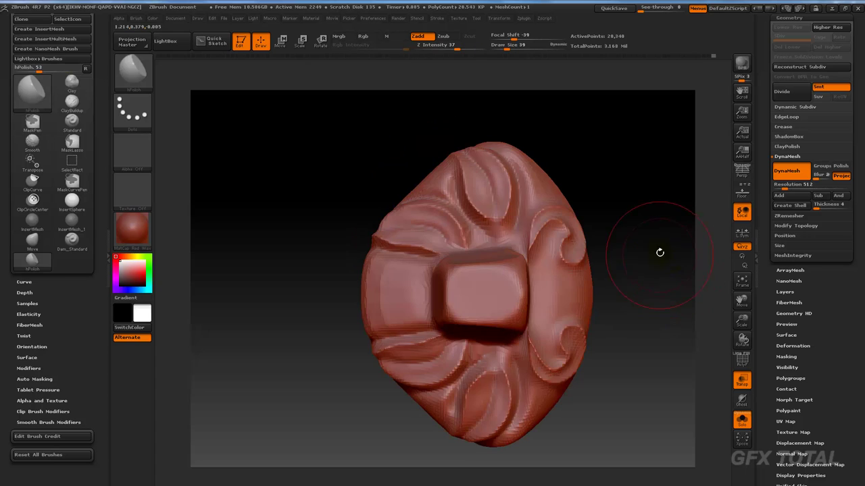
# Remesh the face at DynaMesh resolution 1024, subdivide it, and smooth the left and top edges.
pyautogui.click(804, 184)
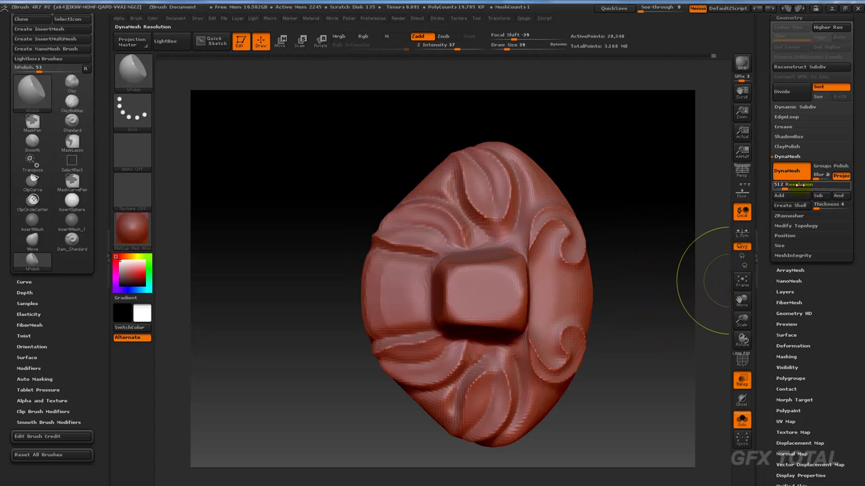
pyautogui.write('1224')
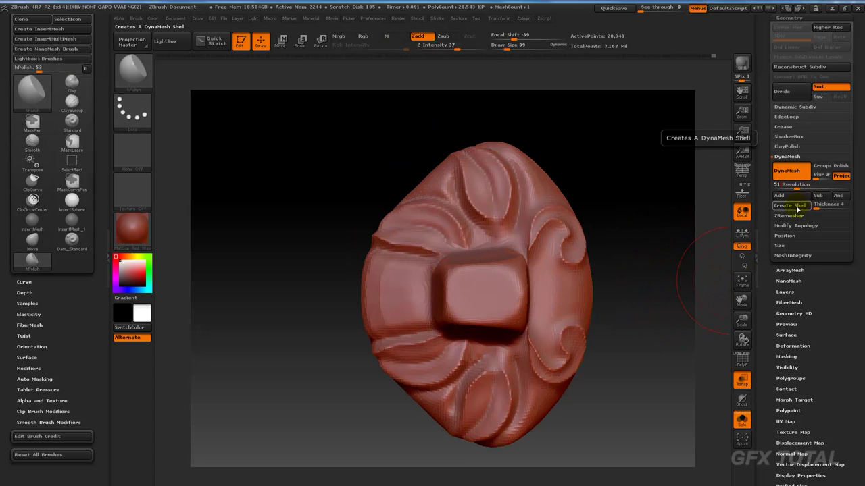
pyautogui.press('BackSpace')
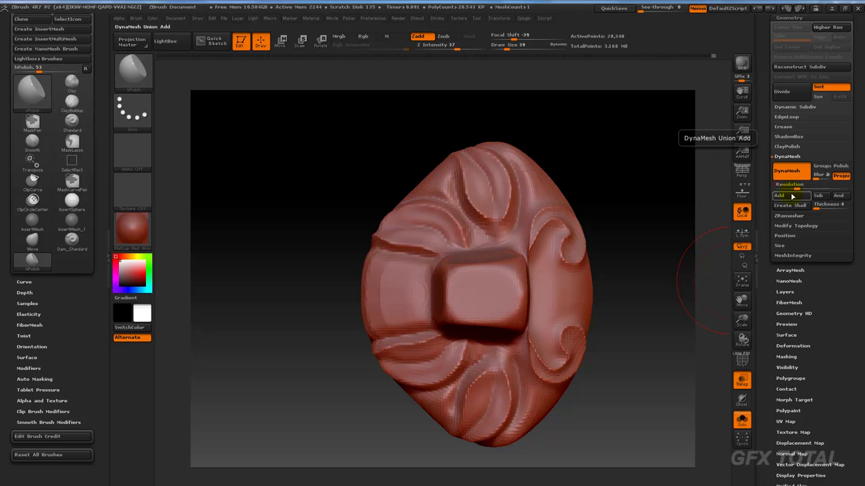
pyautogui.write('1024')
pyautogui.press('ctrl')
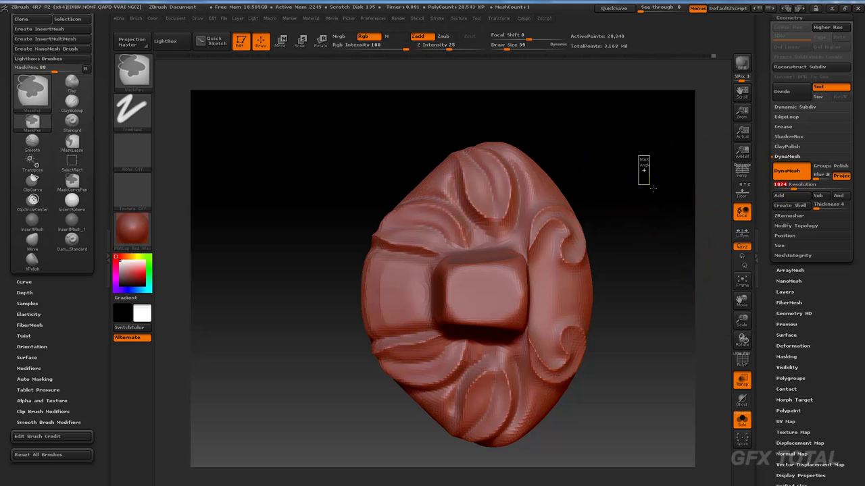
pyautogui.moveTo(653, 200)
pyautogui.mouseDown()
pyautogui.moveTo(670, 155)
pyautogui.moveTo(662, 136)
pyautogui.moveTo(676, 135)
pyautogui.moveTo(639, 169)
pyautogui.mouseUp()
pyautogui.press('ctrl')
pyautogui.press('shift')
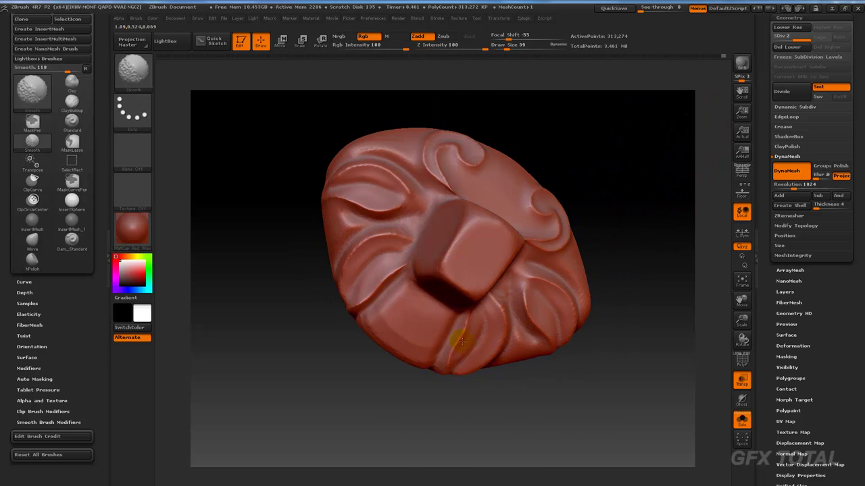
pyautogui.keyDown('shift'); pyautogui.moveTo(461, 341); pyautogui.dragTo(388, 137); pyautogui.keyUp('shift')
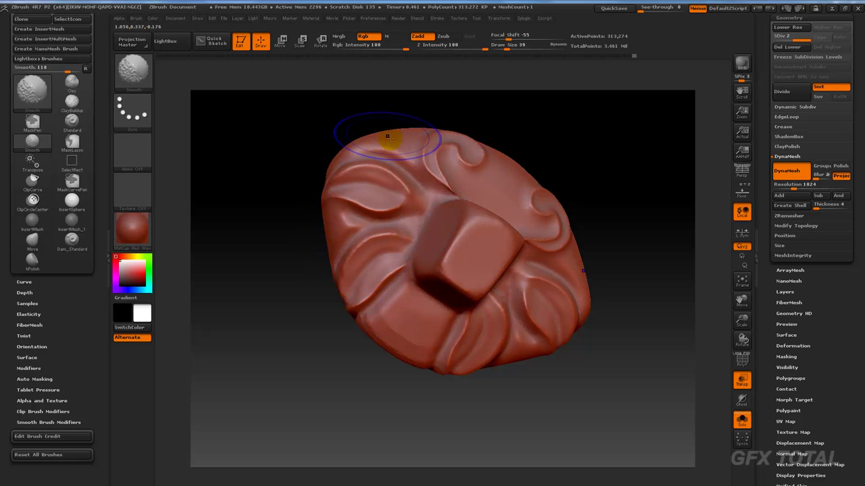
pyautogui.moveTo(608, 162)
pyautogui.mouseDown()
pyautogui.moveTo(676, 207)
pyautogui.moveTo(653, 228)
pyautogui.mouseUp()
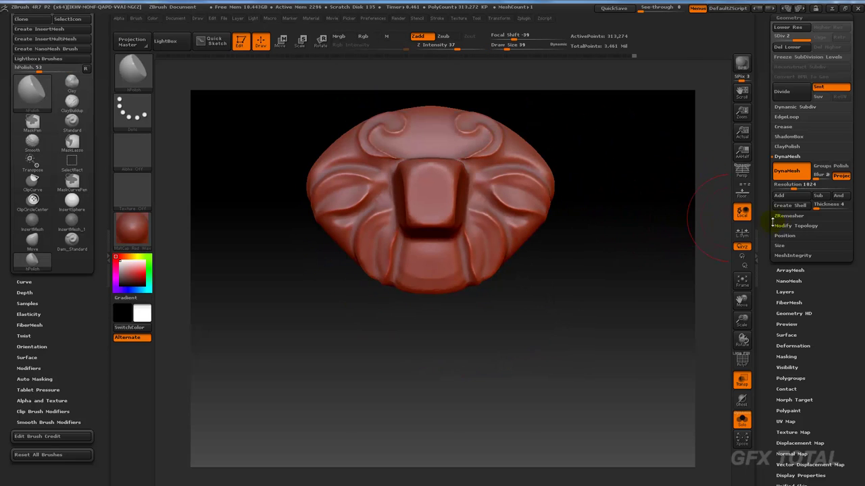
# Drop to the lowest subdivision level and show the whole chest with its other parts again.
pyautogui.scroll(1, 772, 221)
pyautogui.scroll(5, 784, 210)
pyautogui.hotkey('shift', 'd')
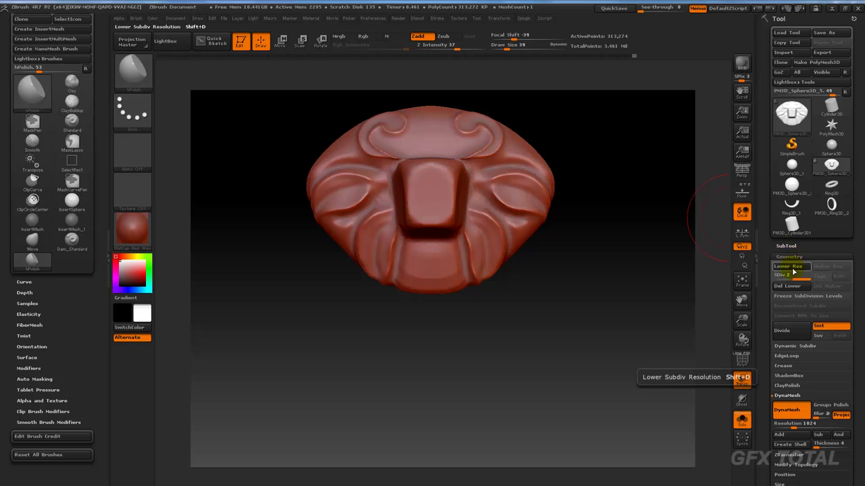
pyautogui.click(824, 244)
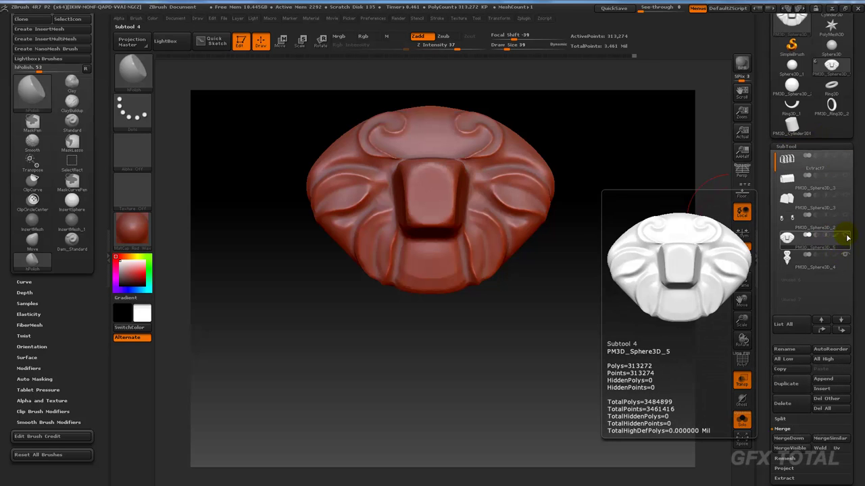
pyautogui.click(741, 420)
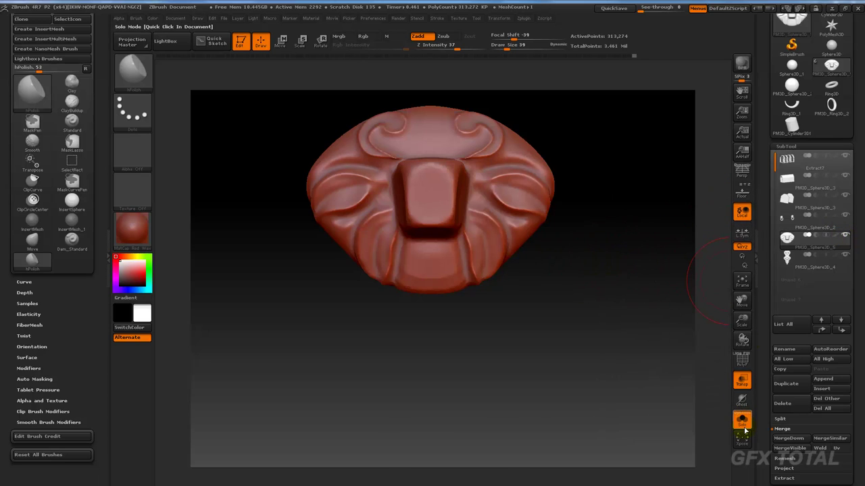
pyautogui.press('f')
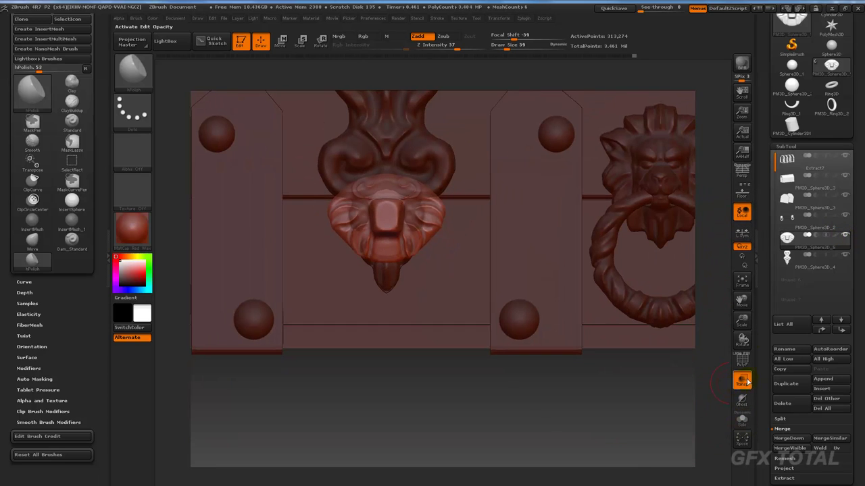
pyautogui.moveTo(662, 415)
pyautogui.mouseDown()
pyautogui.moveTo(674, 397)
pyautogui.moveTo(652, 328)
pyautogui.moveTo(668, 315)
pyautogui.moveTo(637, 314)
pyautogui.moveTo(659, 305)
pyautogui.mouseUp()
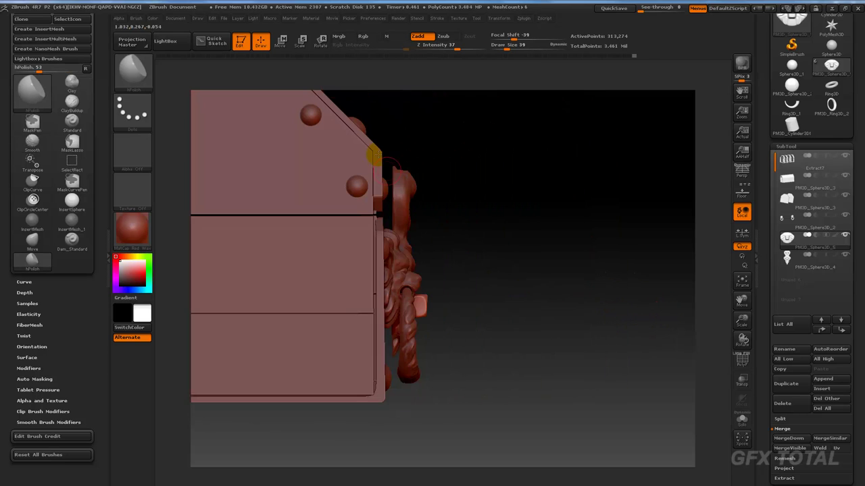
# Hide the PM3D_Sphere3D_4 and rope knocker subtools and nudge the handle piece left.
pyautogui.press('w')
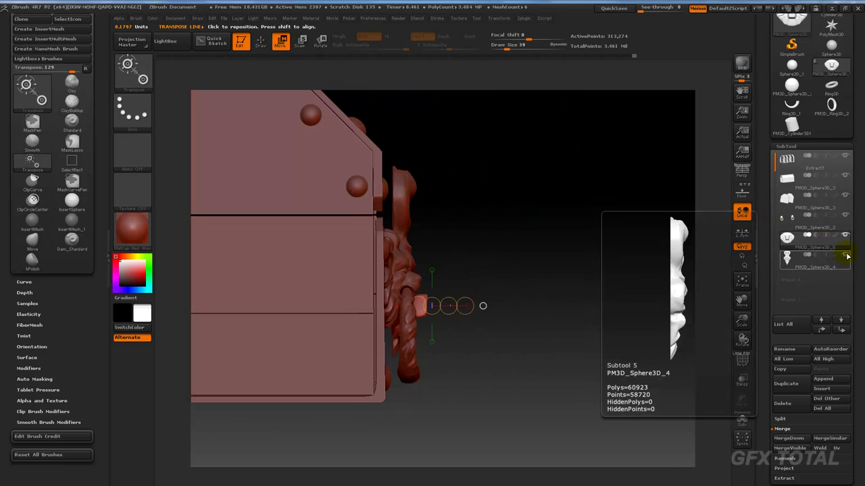
pyautogui.click(846, 255)
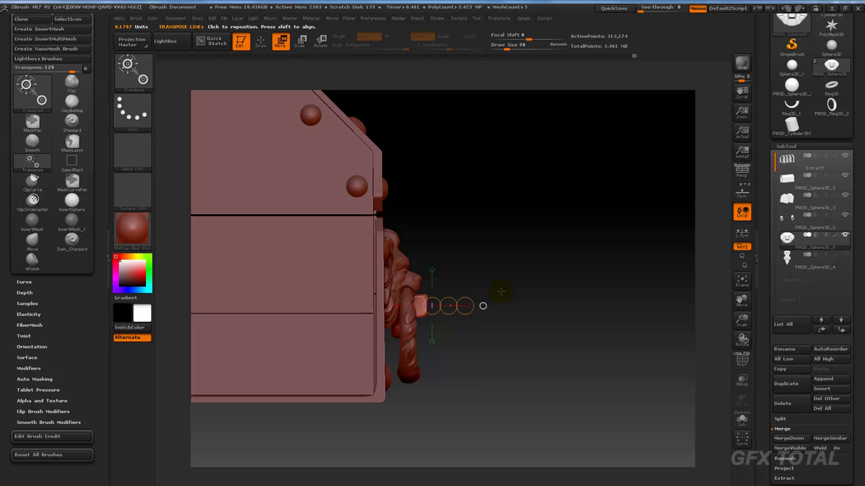
pyautogui.click(845, 214)
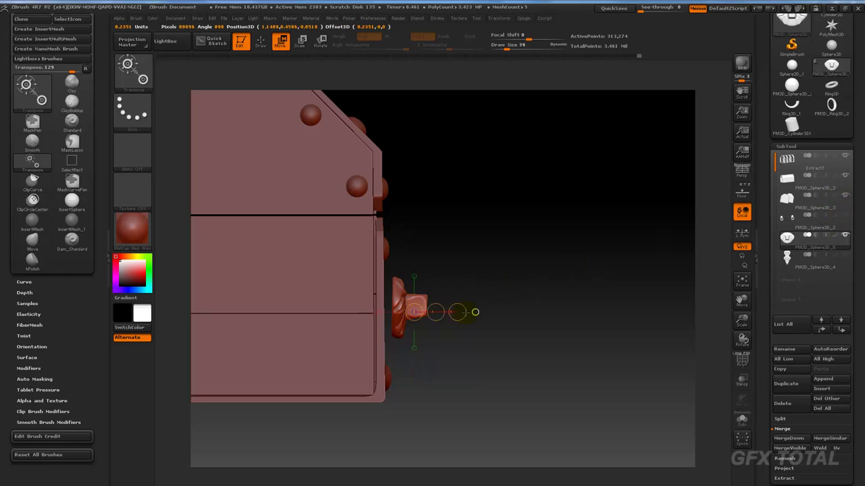
pyautogui.moveTo(483, 306); pyautogui.dragTo(556, 312)
pyautogui.moveTo(473, 312)
pyautogui.mouseDown()
pyautogui.moveTo(464, 313)
pyautogui.moveTo(475, 312)
pyautogui.mouseUp()
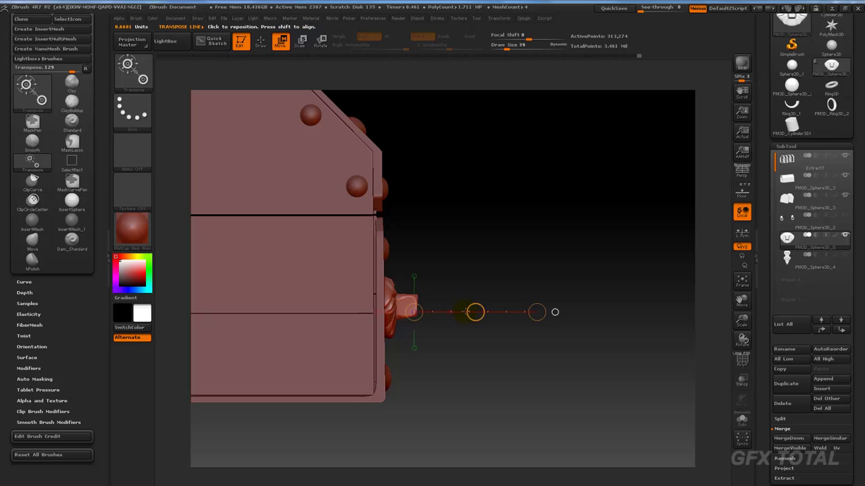
pyautogui.moveTo(383, 305)
pyautogui.mouseDown()
pyautogui.moveTo(472, 307)
pyautogui.moveTo(446, 302)
pyautogui.mouseUp()
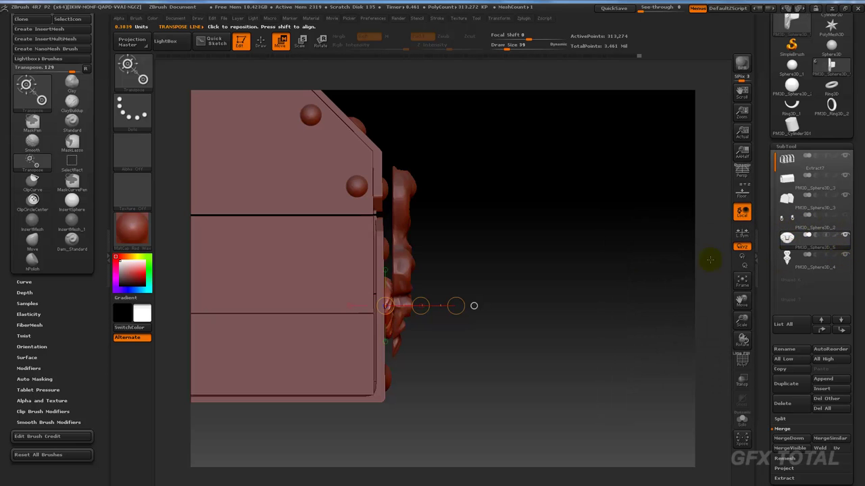
pyautogui.moveTo(710, 257); pyautogui.dragTo(564, 261)
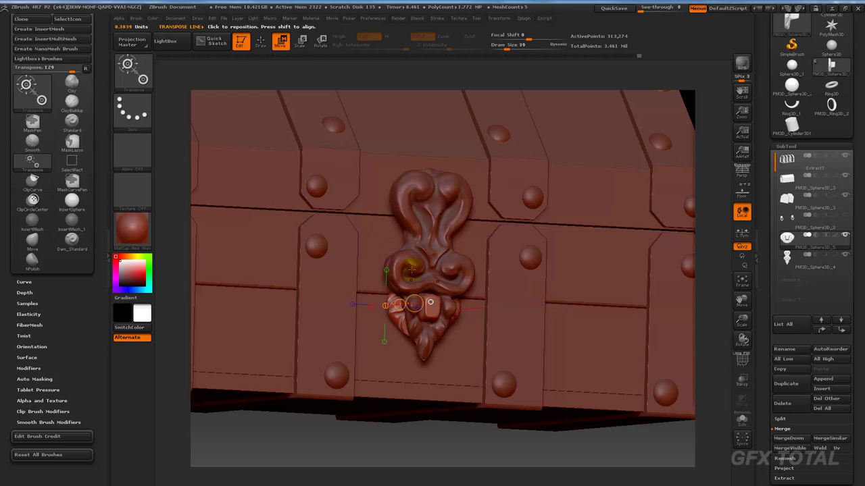
pyautogui.moveTo(436, 446)
pyautogui.mouseDown()
pyautogui.moveTo(421, 455)
pyautogui.moveTo(481, 445)
pyautogui.mouseUp()
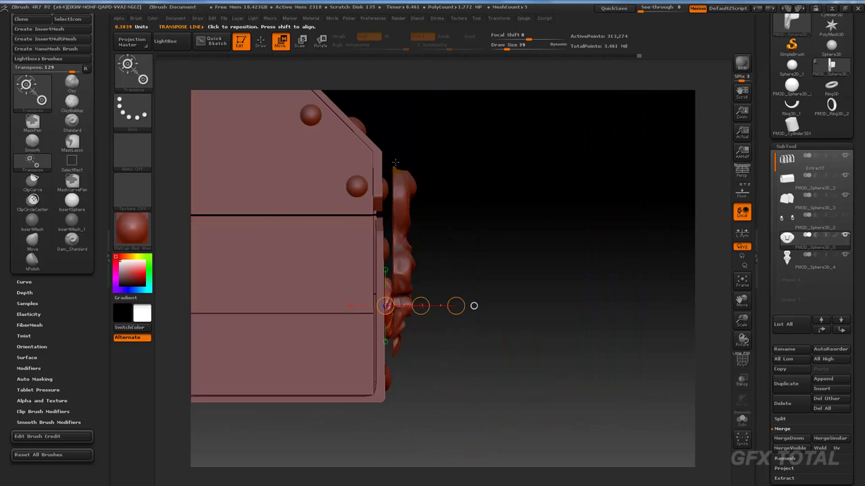
pyautogui.moveTo(553, 181)
pyautogui.mouseDown()
pyautogui.moveTo(536, 194)
pyautogui.moveTo(558, 178)
pyautogui.moveTo(569, 243)
pyautogui.mouseUp()
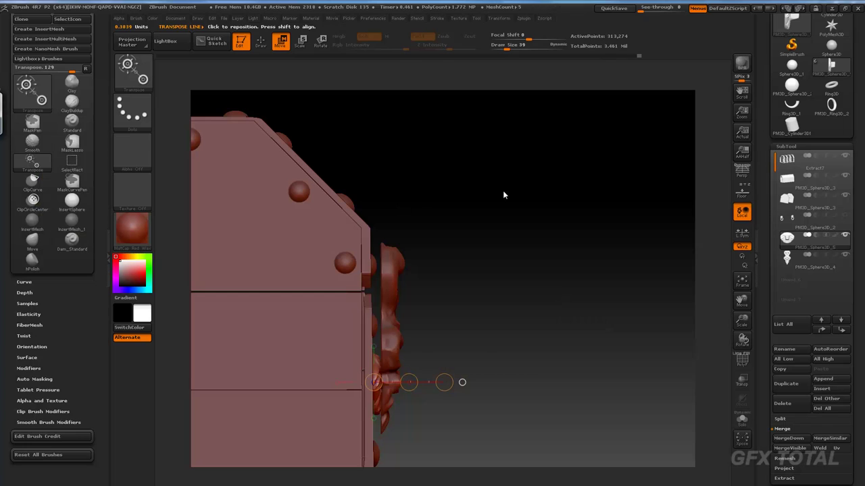
pyautogui.moveTo(504, 193); pyautogui.dragTo(583, 226)
# Select the Sphere3D_4 hasp subtool and push its upper lobes wider with Move at size 82.
pyautogui.moveTo(459, 104); pyautogui.dragTo(441, 177)
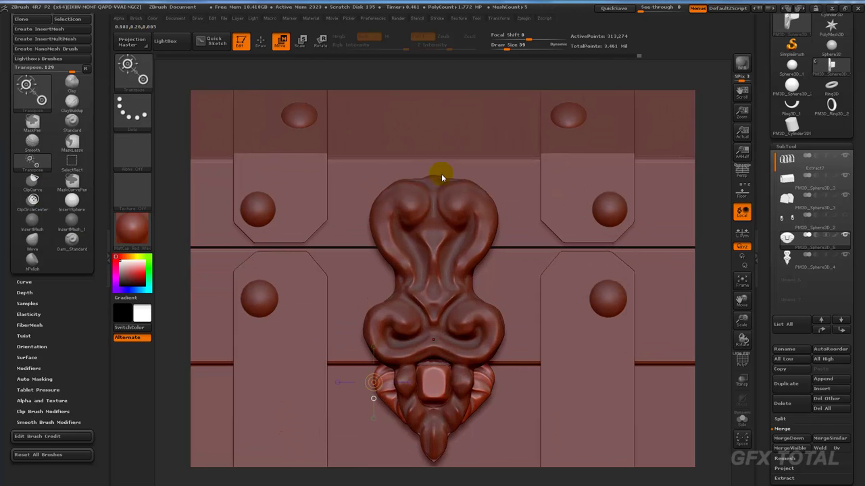
pyautogui.keyDown('alt'); pyautogui.click(430, 239); pyautogui.keyUp('alt')
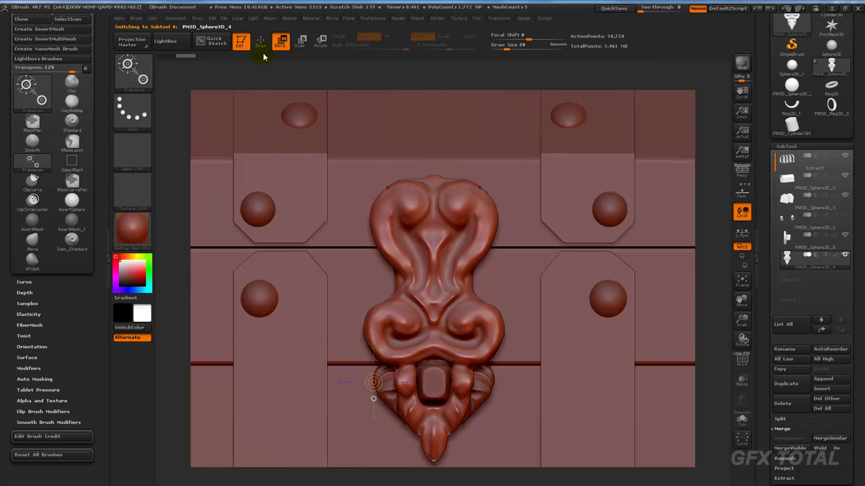
pyautogui.press('q')
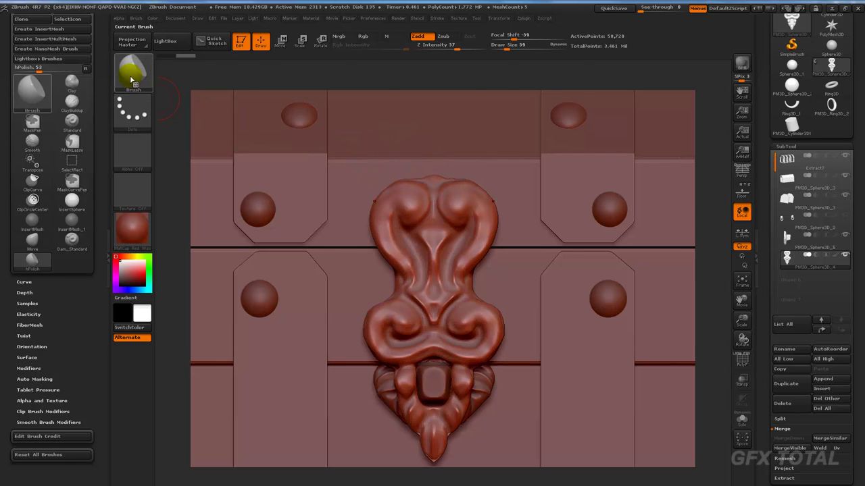
pyautogui.press('b')
pyautogui.click(571, 78)
pyautogui.press('space')
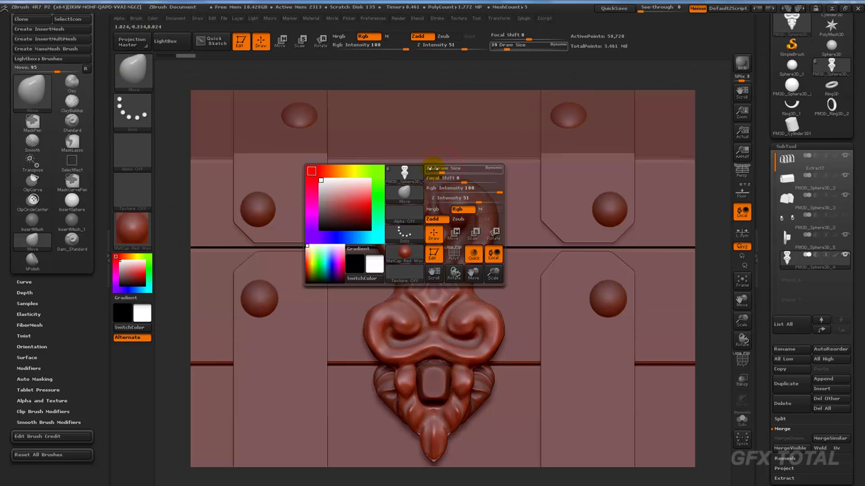
pyautogui.moveTo(434, 169); pyautogui.dragTo(448, 169)
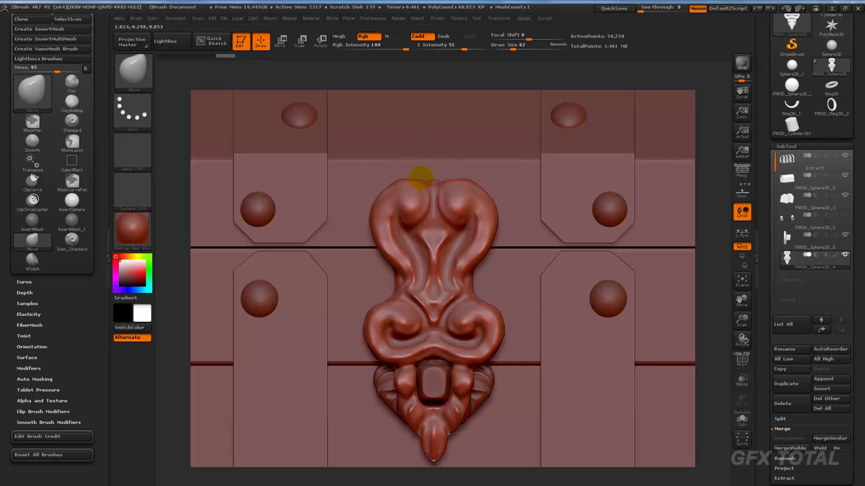
pyautogui.moveTo(406, 181)
pyautogui.mouseDown()
pyautogui.moveTo(381, 190)
pyautogui.moveTo(379, 203)
pyautogui.moveTo(401, 227)
pyautogui.mouseUp()
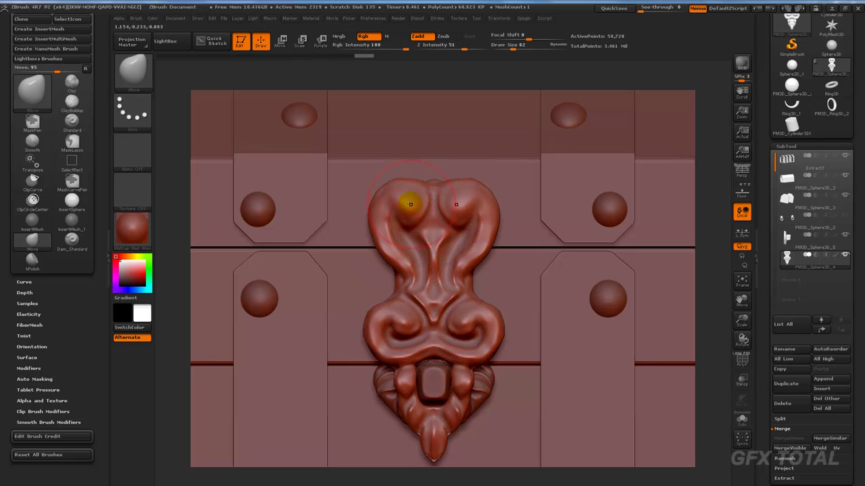
# Polish the upper lobes and centre ridge with hPolish and reshape both eyes.
pyautogui.click(132, 69)
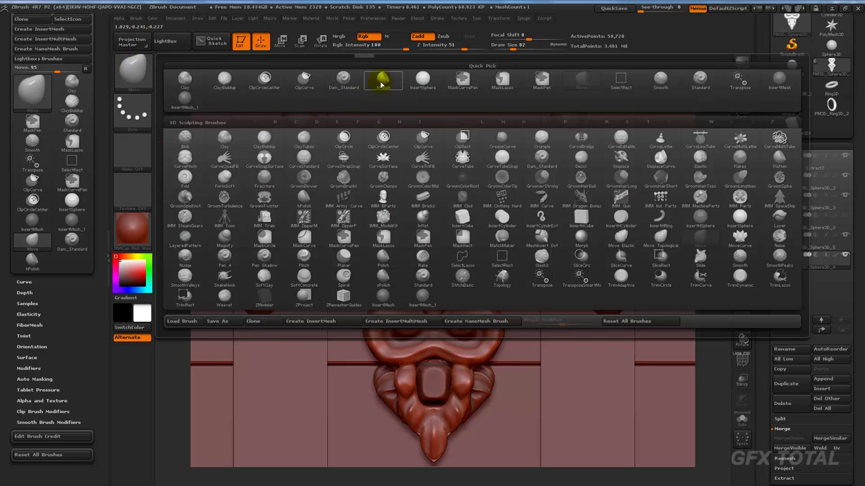
pyautogui.click(382, 82)
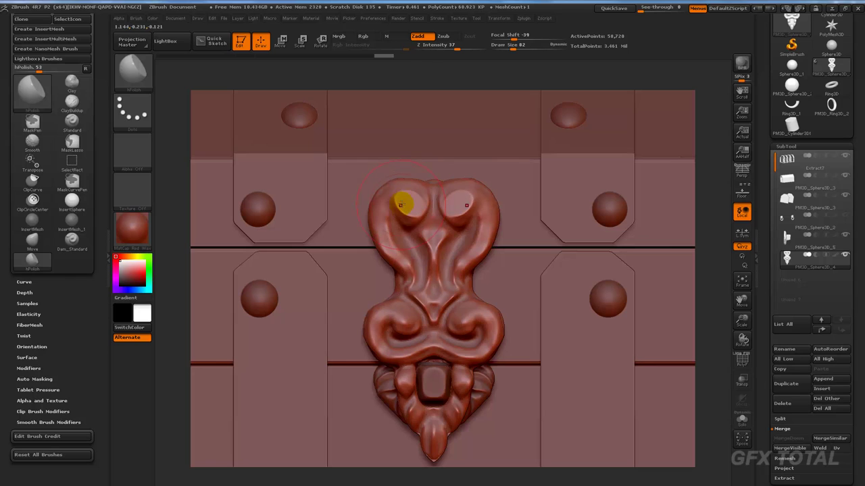
pyautogui.moveTo(401, 204)
pyautogui.mouseDown()
pyautogui.moveTo(396, 197)
pyautogui.moveTo(407, 196)
pyautogui.moveTo(415, 228)
pyautogui.mouseUp()
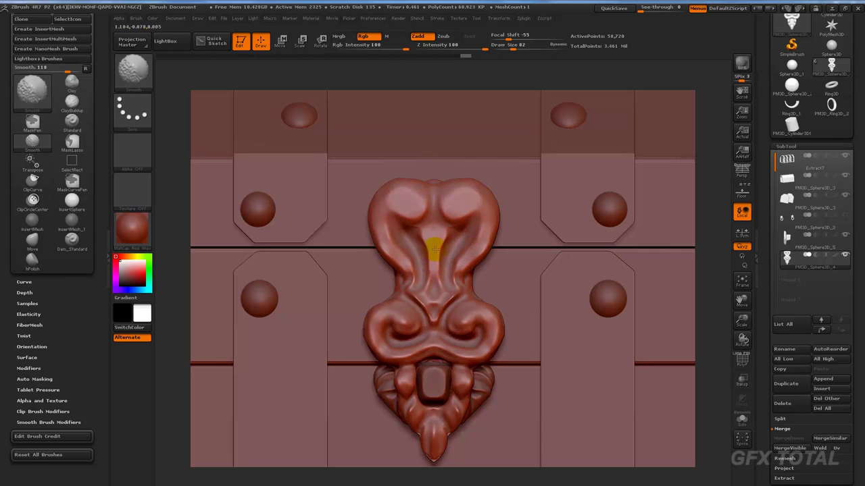
pyautogui.keyDown('shift'); pyautogui.moveTo(433, 250); pyautogui.dragTo(433, 277); pyautogui.keyUp('shift')
pyautogui.moveTo(396, 315)
pyautogui.mouseDown()
pyautogui.moveTo(403, 319)
pyautogui.moveTo(386, 318)
pyautogui.moveTo(385, 352)
pyautogui.moveTo(405, 353)
pyautogui.moveTo(374, 331)
pyautogui.moveTo(394, 315)
pyautogui.moveTo(428, 309)
pyautogui.moveTo(428, 248)
pyautogui.moveTo(427, 236)
pyautogui.moveTo(367, 209)
pyautogui.moveTo(385, 223)
pyautogui.moveTo(385, 236)
pyautogui.mouseUp()
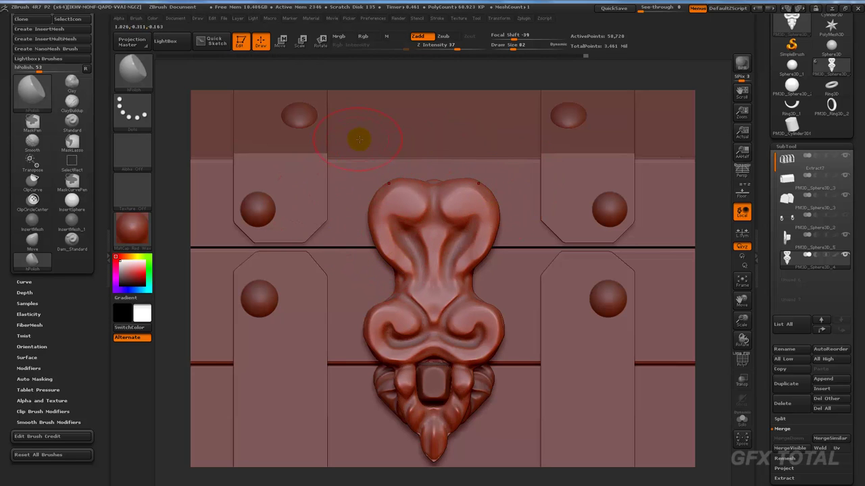
pyautogui.moveTo(706, 190)
pyautogui.mouseDown()
pyautogui.moveTo(721, 187)
pyautogui.moveTo(720, 203)
pyautogui.moveTo(724, 190)
pyautogui.mouseUp()
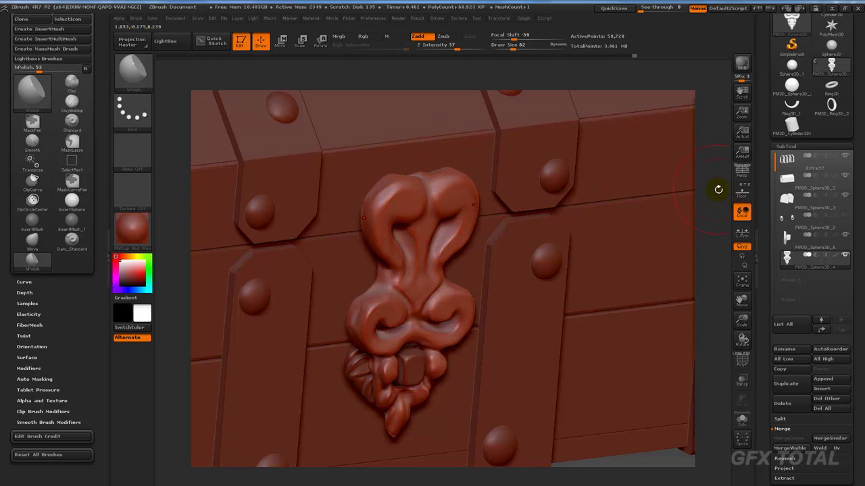
pyautogui.moveTo(718, 189); pyautogui.dragTo(509, 290)
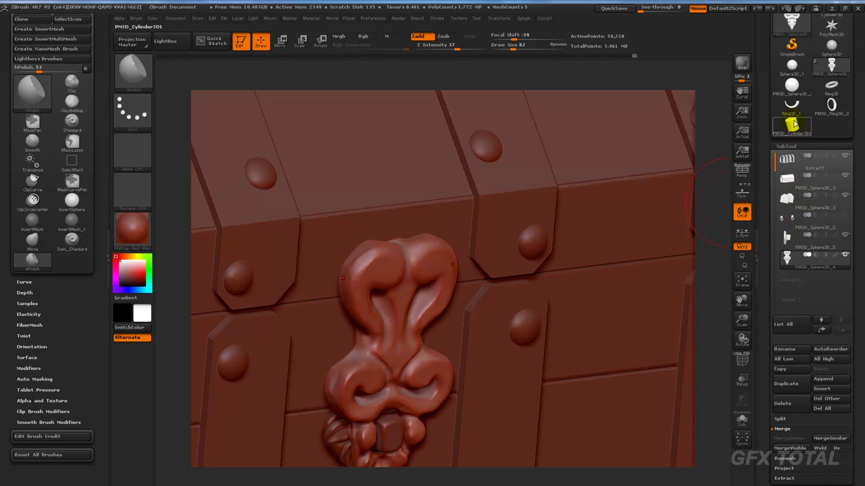
# Insert a cylinder, isolate it with Solo, and rotate it 90 degrees onto its side.
pyautogui.click(816, 390)
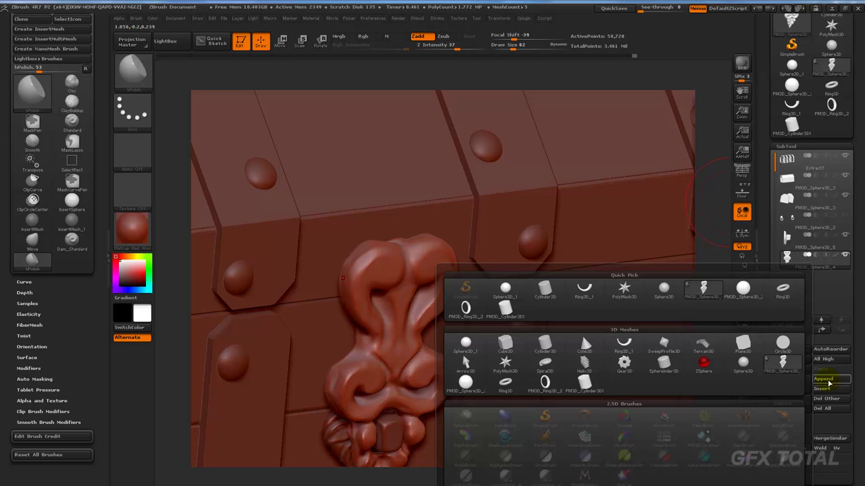
pyautogui.click(594, 385)
pyautogui.moveTo(706, 299); pyautogui.dragTo(645, 214)
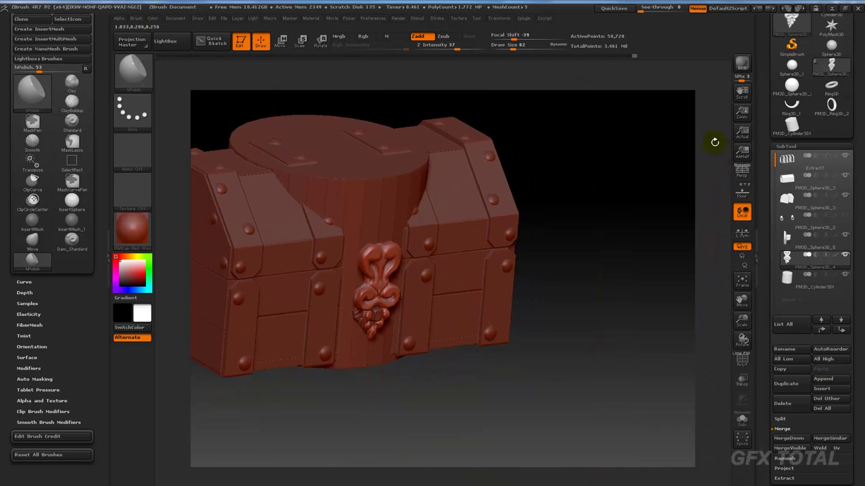
pyautogui.click(279, 40)
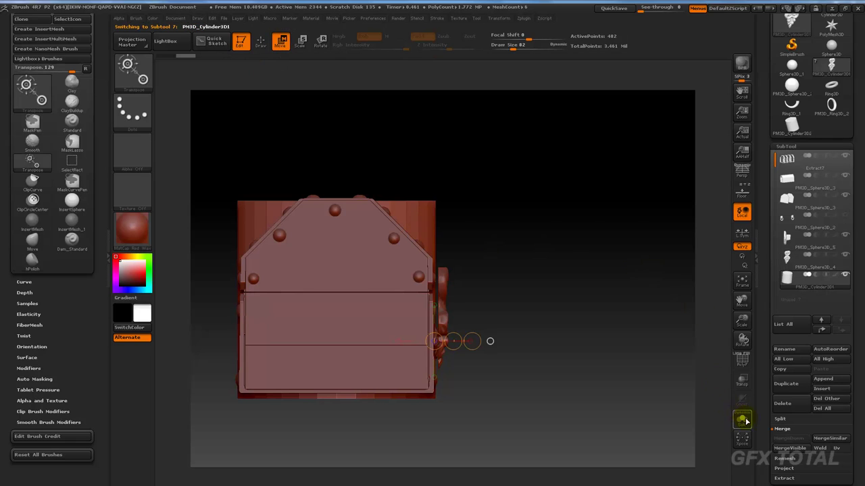
pyautogui.click(742, 420)
pyautogui.moveTo(335, 399)
pyautogui.mouseDown()
pyautogui.moveTo(336, 211)
pyautogui.moveTo(498, 186)
pyautogui.mouseUp()
pyautogui.click(321, 41)
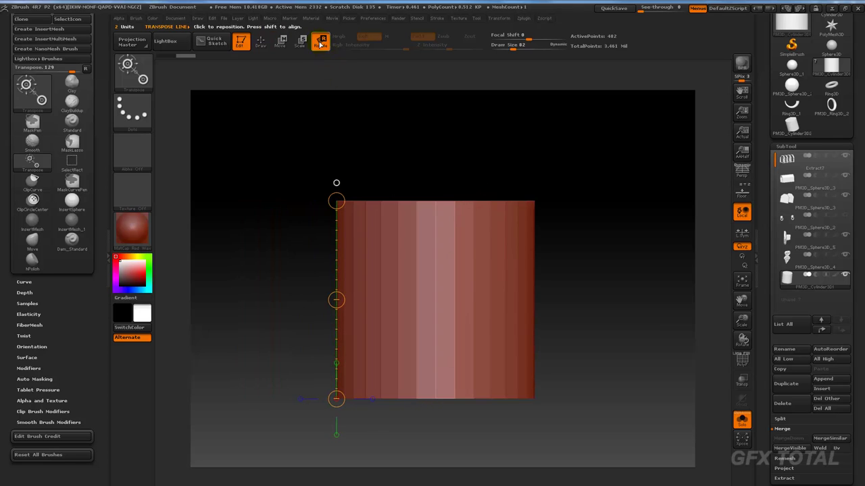
pyautogui.moveTo(344, 214); pyautogui.dragTo(195, 393)
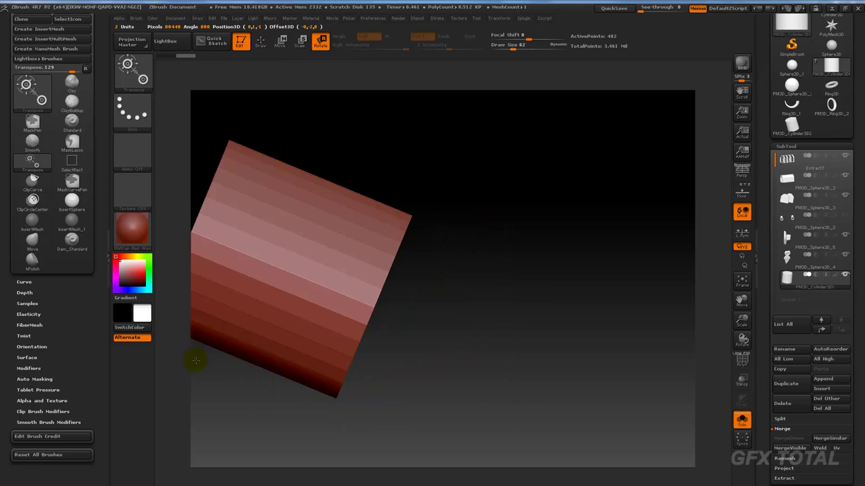
# Scale the cylinder down, stretch it lengthwise into a long rod, and unsolo the chest.
pyautogui.moveTo(477, 290); pyautogui.dragTo(718, 265)
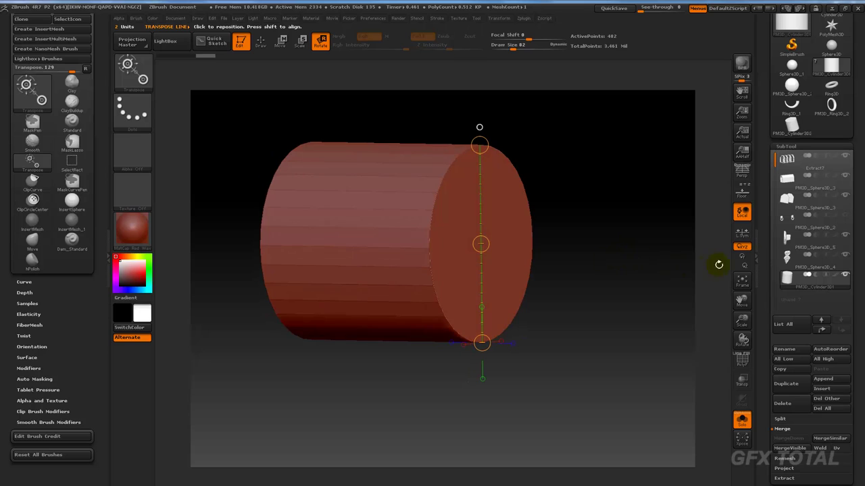
pyautogui.moveTo(764, 286)
pyautogui.mouseDown()
pyautogui.moveTo(768, 236)
pyautogui.moveTo(760, 227)
pyautogui.mouseUp()
pyautogui.click(303, 44)
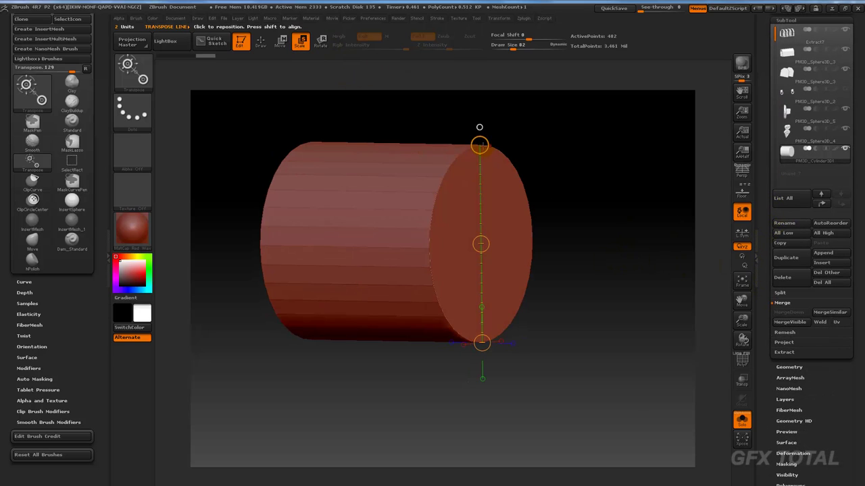
pyautogui.moveTo(480, 145); pyautogui.dragTo(400, 309)
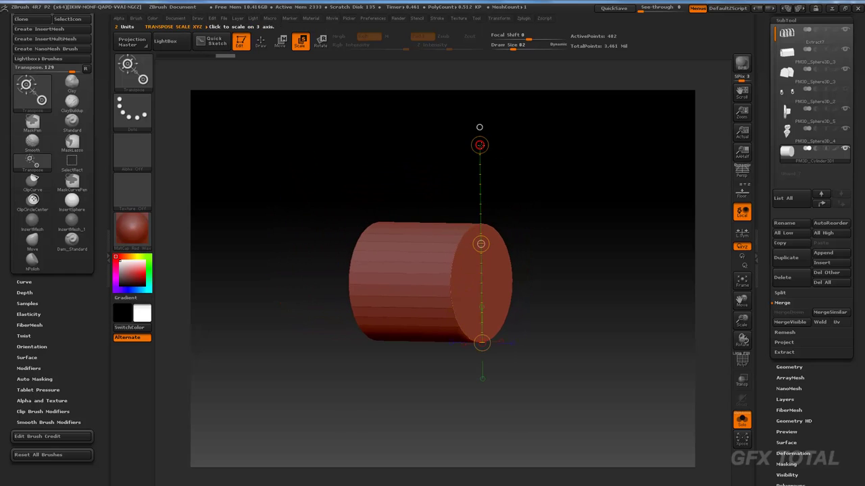
pyautogui.moveTo(480, 144); pyautogui.dragTo(478, 202)
pyautogui.moveTo(480, 149)
pyautogui.mouseDown()
pyautogui.moveTo(473, 356)
pyautogui.moveTo(554, 293)
pyautogui.mouseUp()
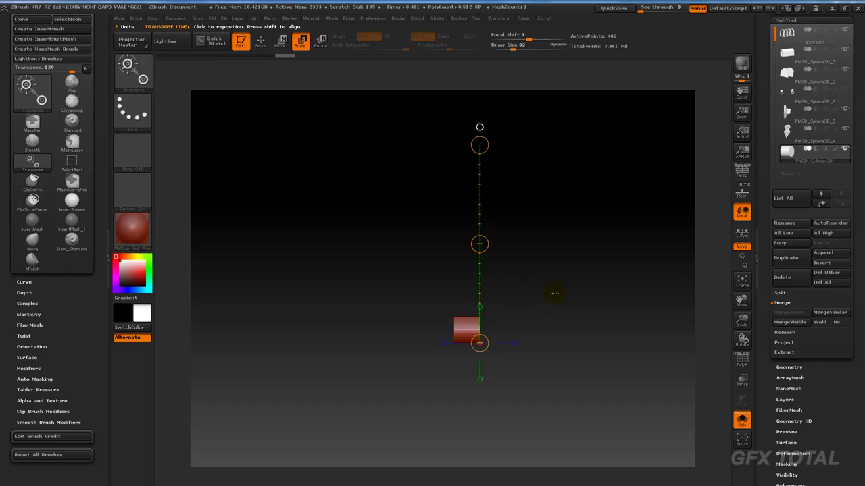
pyautogui.moveTo(477, 326)
pyautogui.mouseDown()
pyautogui.moveTo(557, 435)
pyautogui.moveTo(504, 241)
pyautogui.mouseUp()
pyautogui.click(446, 257)
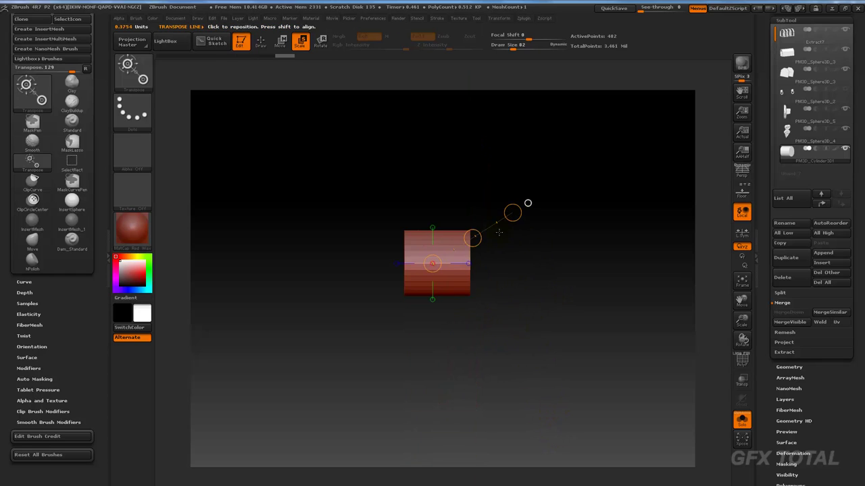
pyautogui.click(464, 262)
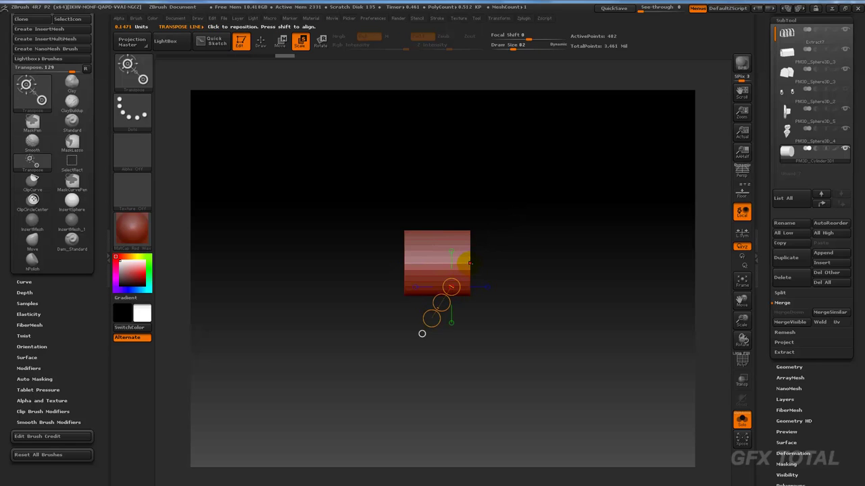
pyautogui.moveTo(468, 263)
pyautogui.keyDown('shift'); pyautogui.mouseDown()
pyautogui.moveTo(386, 263)
pyautogui.moveTo(270, 242)
pyautogui.mouseUp(); pyautogui.keyUp('shift')
pyautogui.click(280, 42)
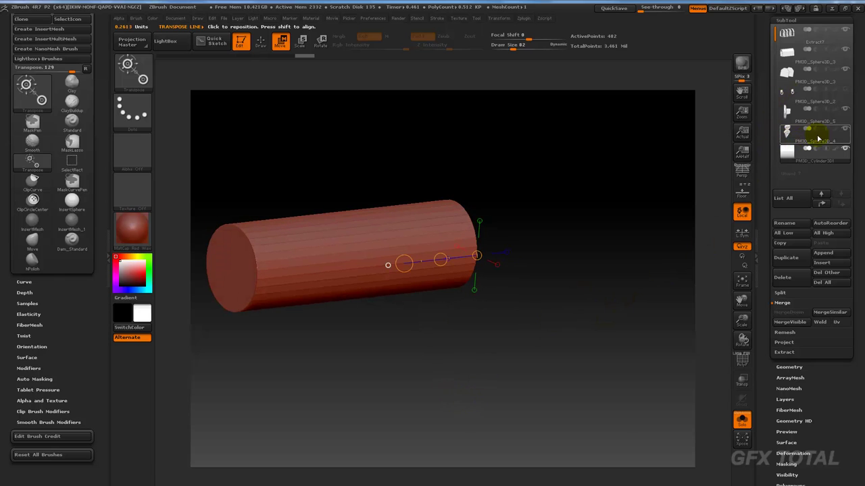
pyautogui.click(741, 418)
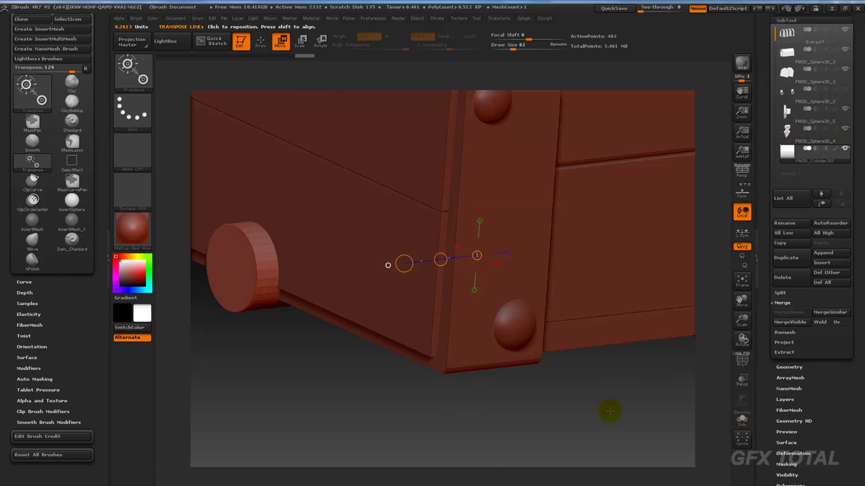
# Lift the cylinder up beside the chest's top front edge with Transpose Move.
pyautogui.moveTo(609, 411)
pyautogui.keyDown('shift'); pyautogui.mouseDown()
pyautogui.moveTo(639, 400)
pyautogui.moveTo(592, 322)
pyautogui.mouseUp(); pyautogui.keyUp('shift')
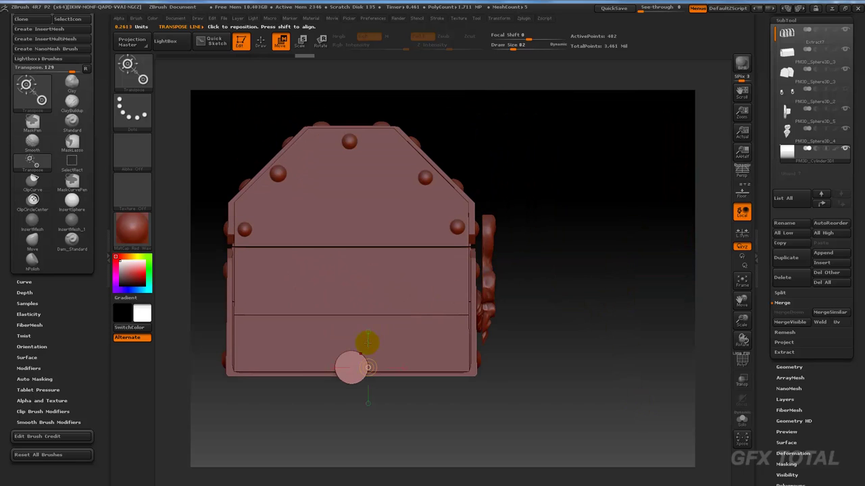
pyautogui.press('e')
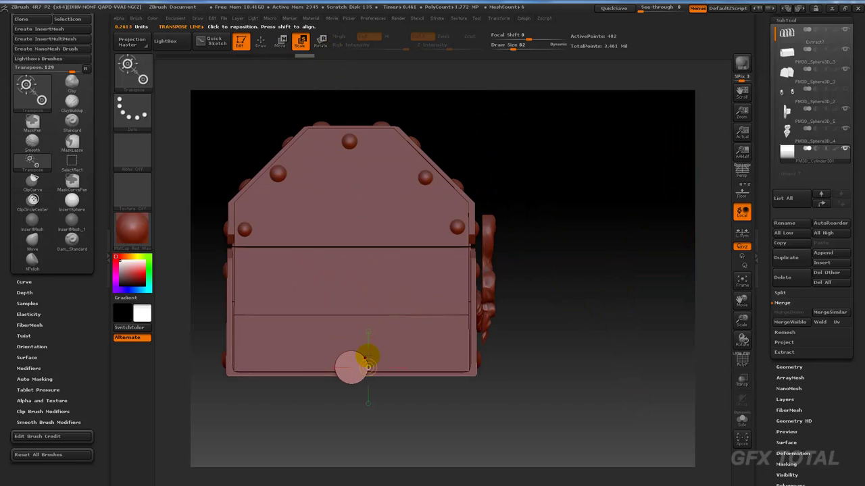
pyautogui.moveTo(351, 367); pyautogui.dragTo(475, 367)
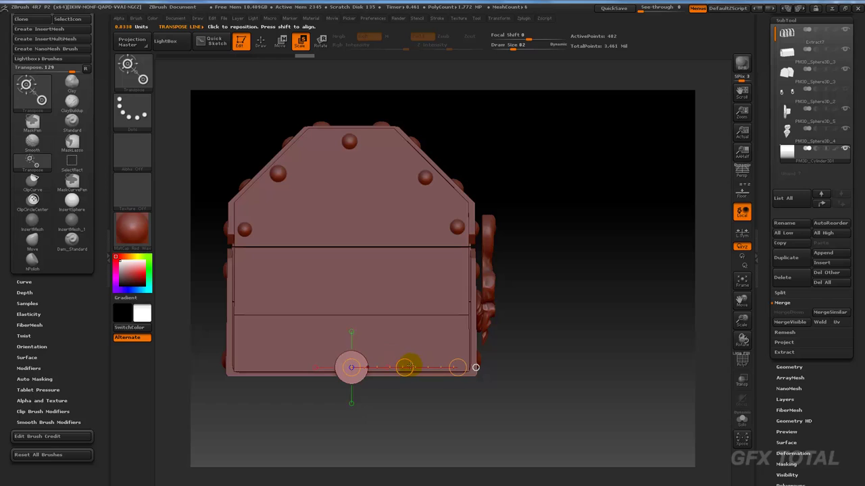
pyautogui.click(281, 39)
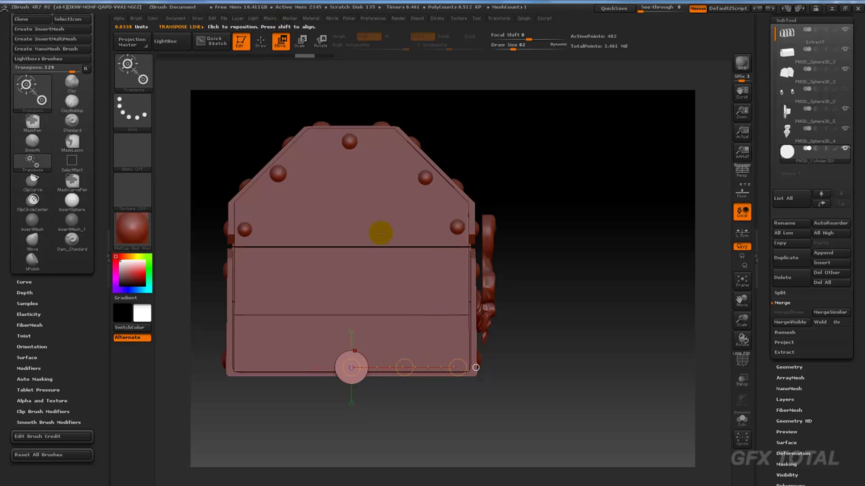
pyautogui.moveTo(403, 367); pyautogui.dragTo(543, 196)
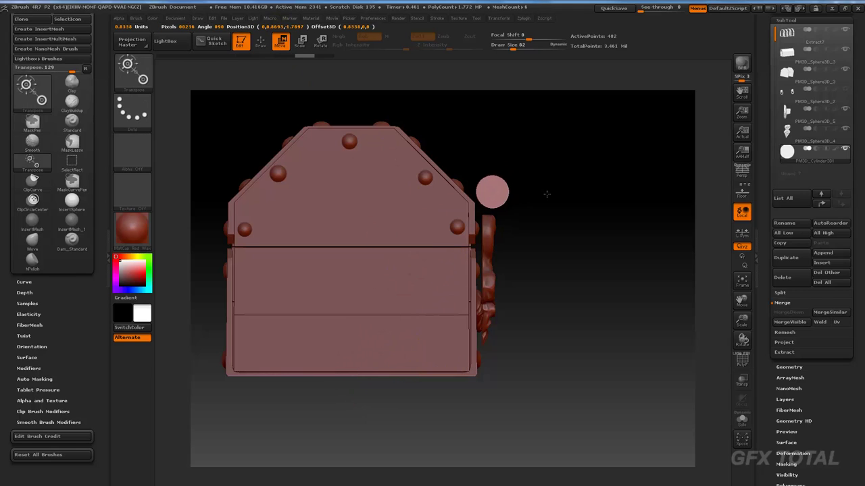
# Scale the cylinder down to about half its size.
pyautogui.keyDown('ctrl'); pyautogui.moveTo(543, 196); pyautogui.dragTo(460, 200, button='right'); pyautogui.keyUp('ctrl')
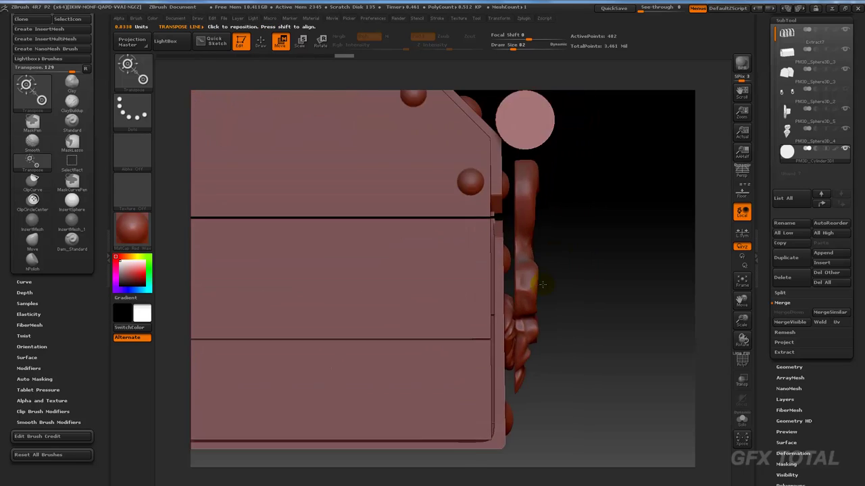
pyautogui.moveTo(460, 201); pyautogui.dragTo(575, 201)
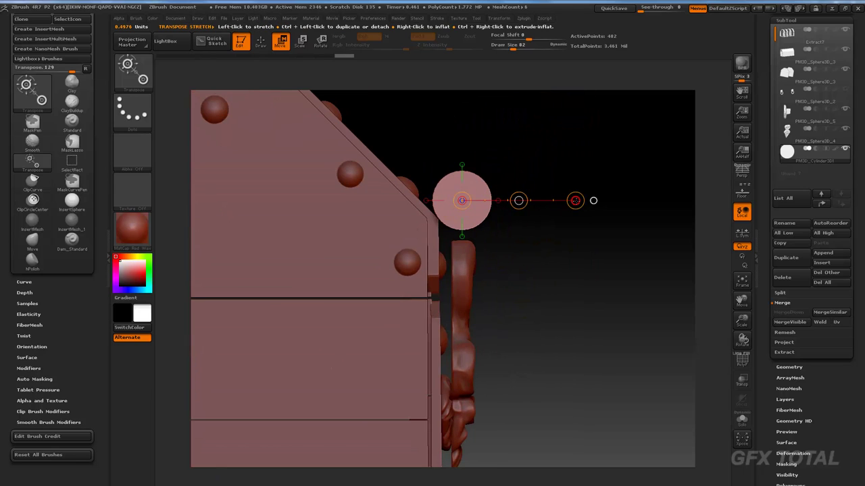
pyautogui.click(304, 44)
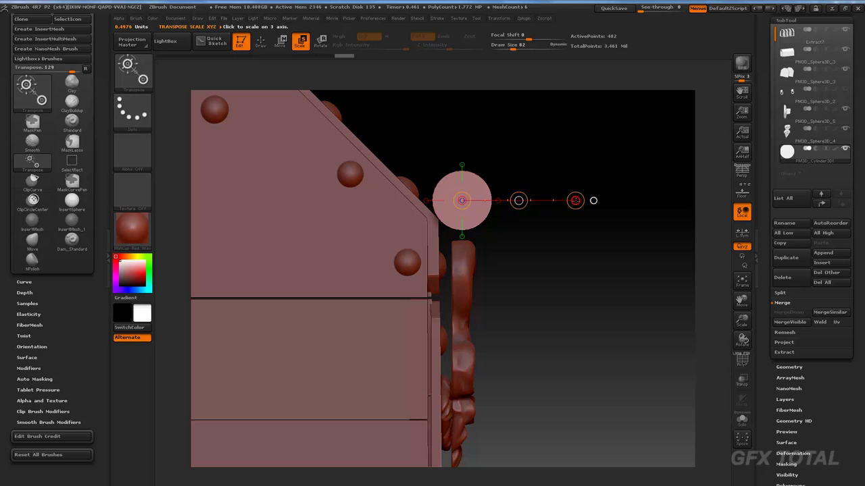
pyautogui.moveTo(574, 200); pyautogui.dragTo(525, 193)
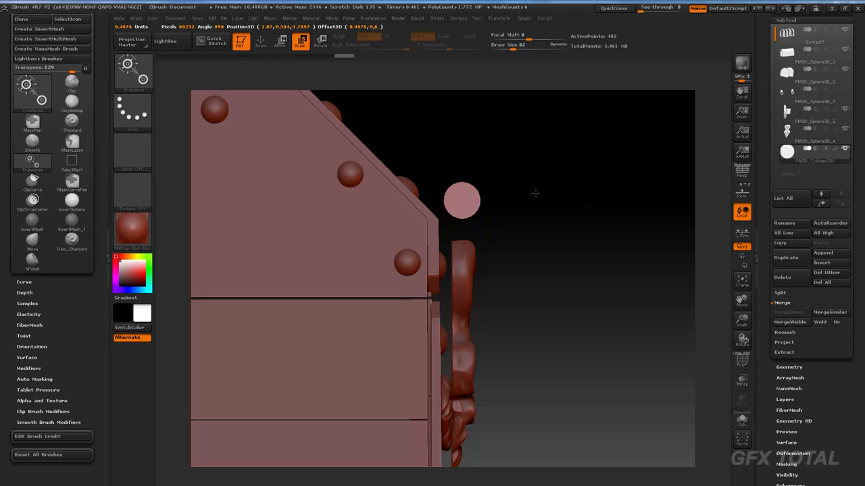
pyautogui.moveTo(531, 243); pyautogui.dragTo(243, 186)
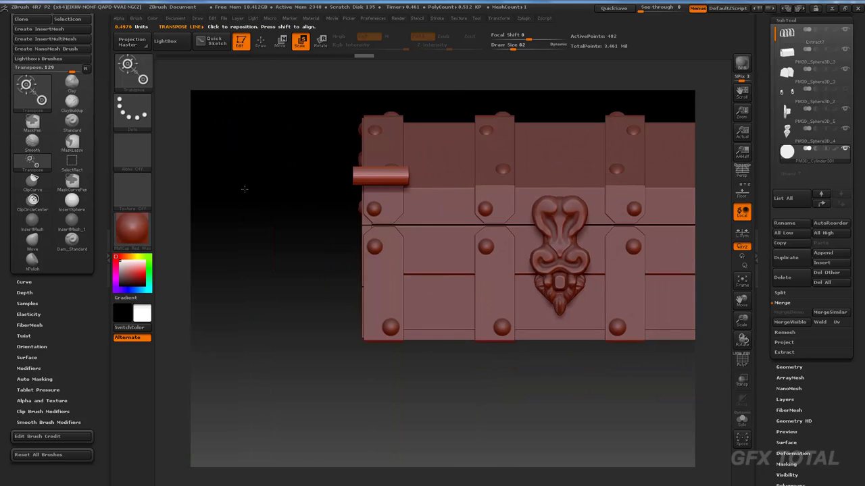
# Shorten the rod into a stubby knuckle peg centred just above the lion-face ornament.
pyautogui.click(281, 40)
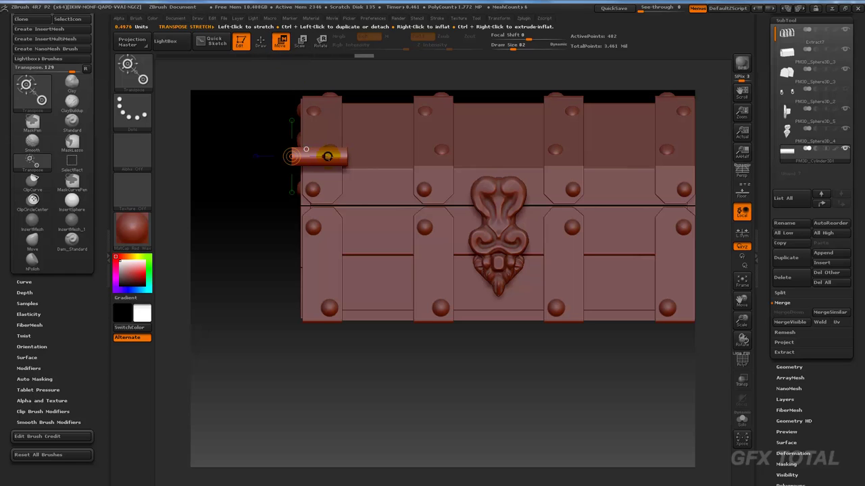
pyautogui.moveTo(318, 157); pyautogui.dragTo(502, 175)
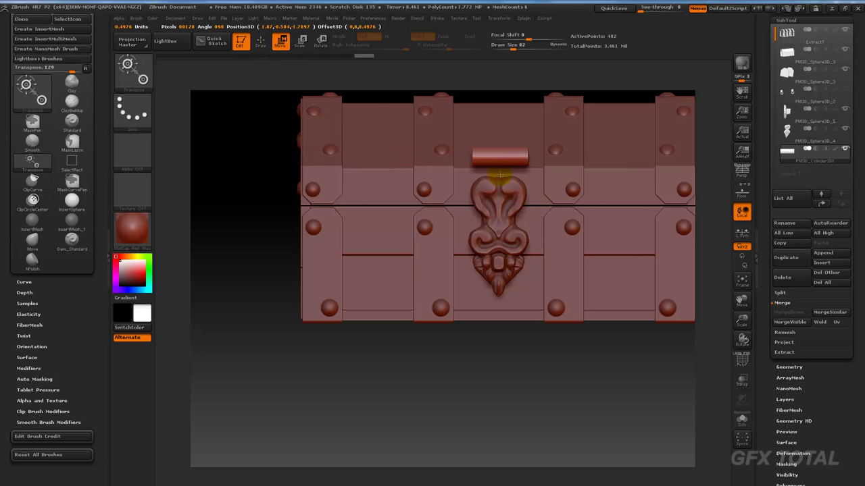
pyautogui.moveTo(493, 391)
pyautogui.keyDown('alt'); pyautogui.mouseDown()
pyautogui.moveTo(502, 412)
pyautogui.moveTo(477, 427)
pyautogui.mouseUp(); pyautogui.keyUp('alt')
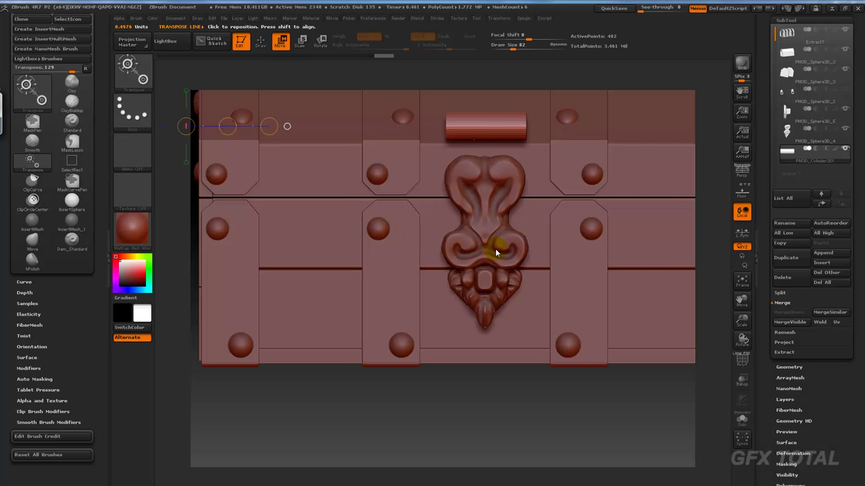
pyautogui.press('q')
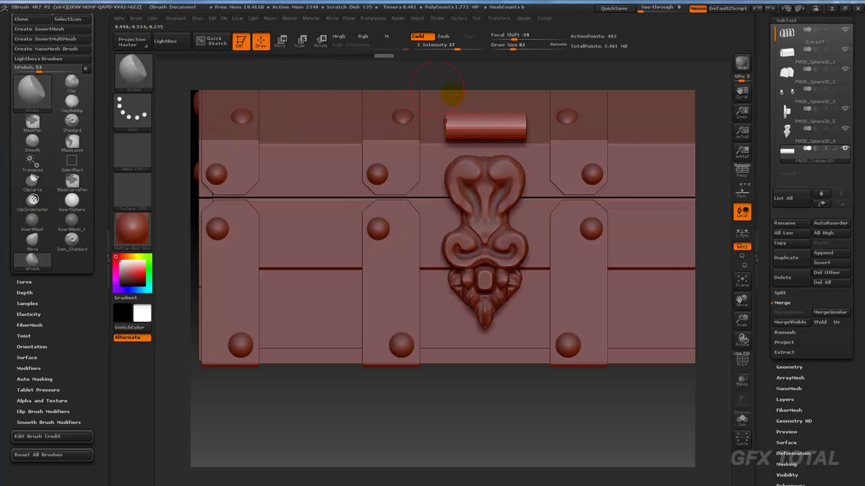
pyautogui.click(284, 48)
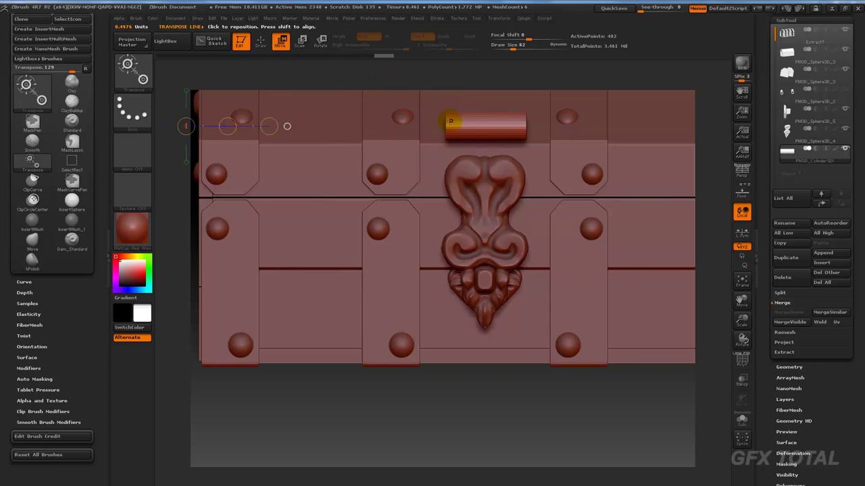
pyautogui.moveTo(450, 122)
pyautogui.mouseDown()
pyautogui.moveTo(538, 126)
pyautogui.moveTo(470, 125)
pyautogui.mouseUp()
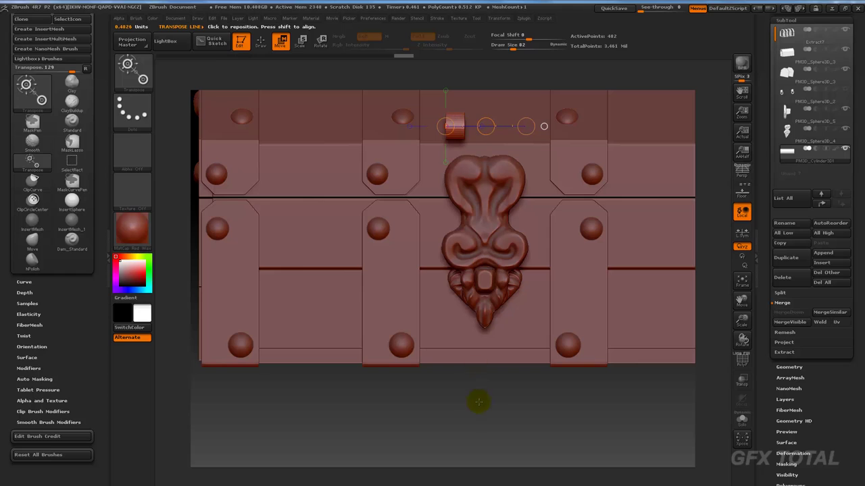
pyautogui.keyDown('alt'); pyautogui.moveTo(478, 402); pyautogui.dragTo(483, 406); pyautogui.keyUp('alt')
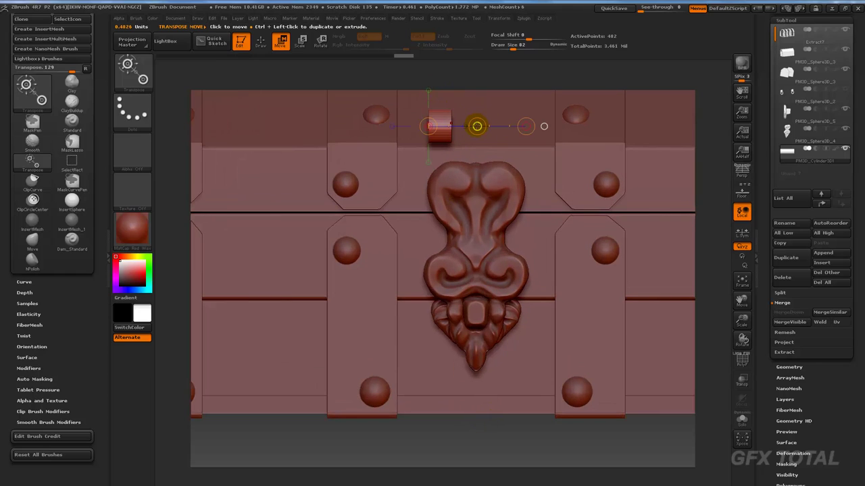
pyautogui.moveTo(477, 125)
pyautogui.mouseDown()
pyautogui.moveTo(489, 141)
pyautogui.moveTo(471, 140)
pyautogui.mouseUp()
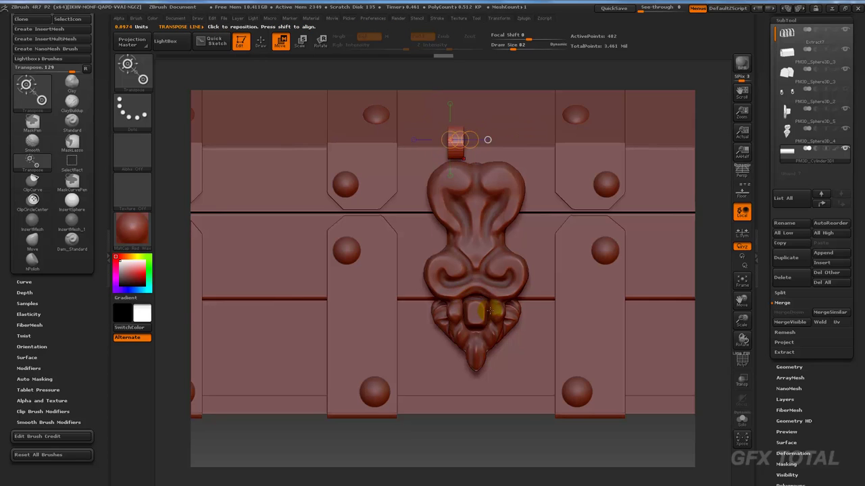
pyautogui.moveTo(507, 418); pyautogui.dragTo(413, 144)
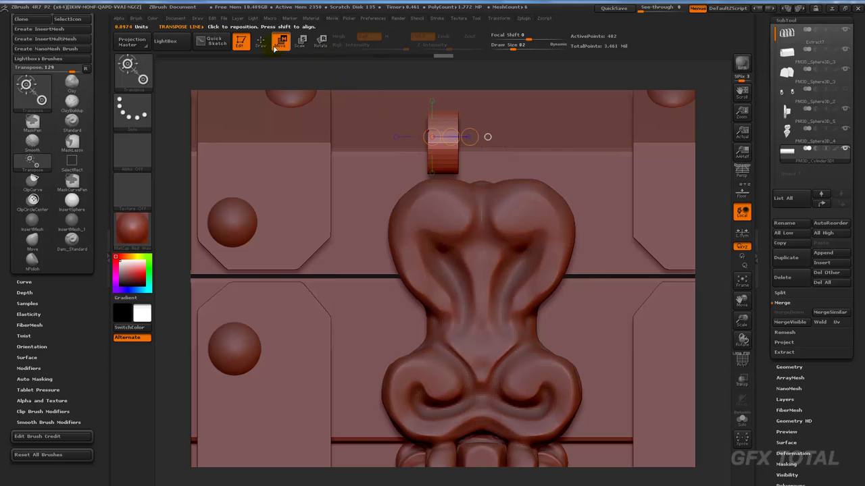
# Nudge the knuckle into place, select PM3D_Cylinder3D1, and turn to a front view.
pyautogui.press('q')
pyautogui.moveTo(699, 183); pyautogui.dragTo(710, 185)
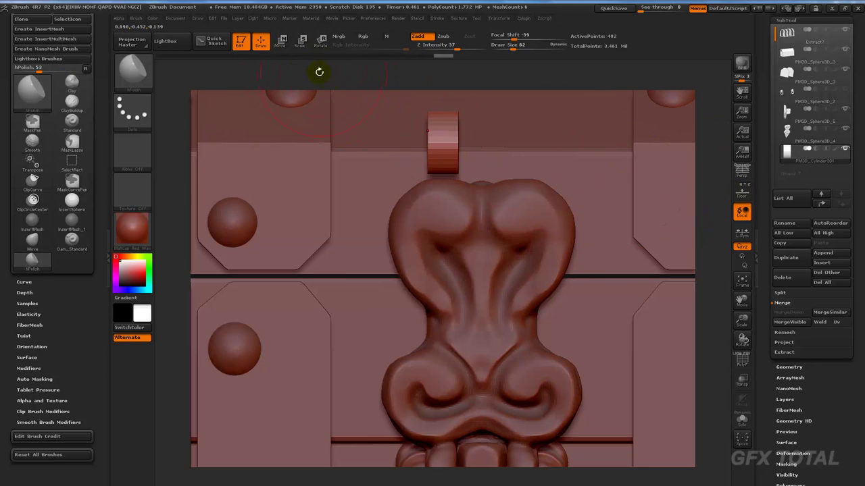
pyautogui.click(282, 45)
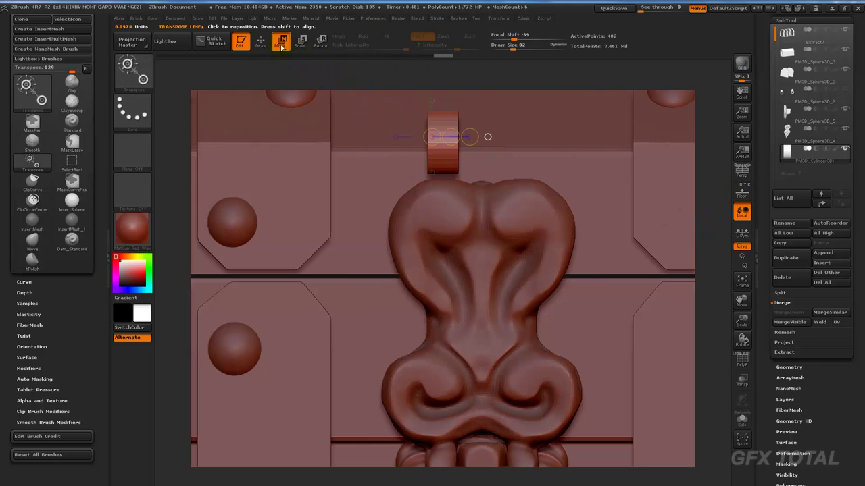
pyautogui.moveTo(698, 149); pyautogui.dragTo(621, 146)
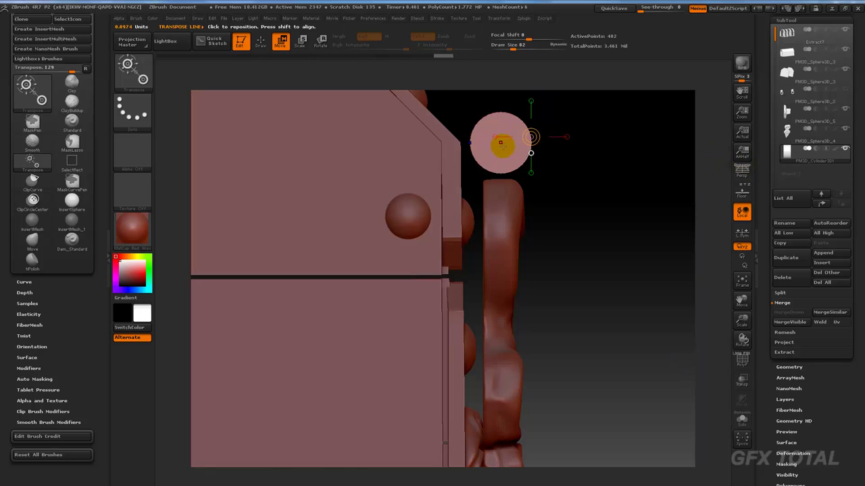
pyautogui.moveTo(531, 138)
pyautogui.mouseDown()
pyautogui.moveTo(524, 144)
pyautogui.moveTo(571, 142)
pyautogui.mouseUp()
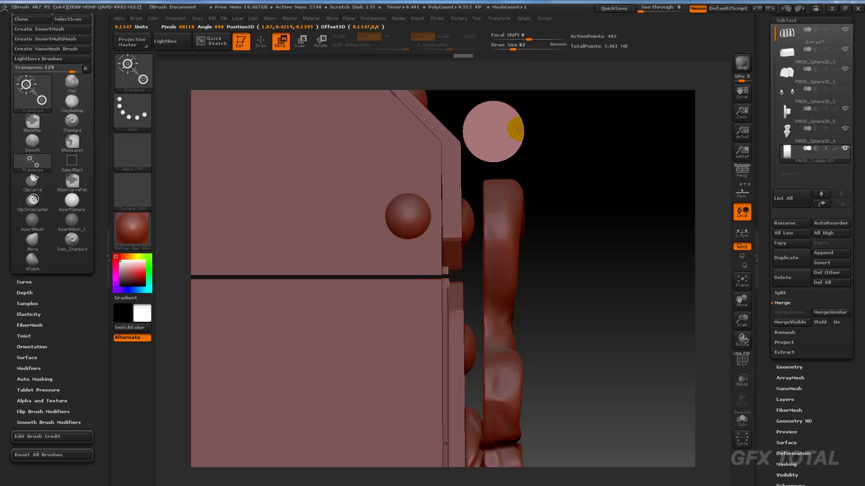
pyautogui.moveTo(500, 143); pyautogui.dragTo(500, 193)
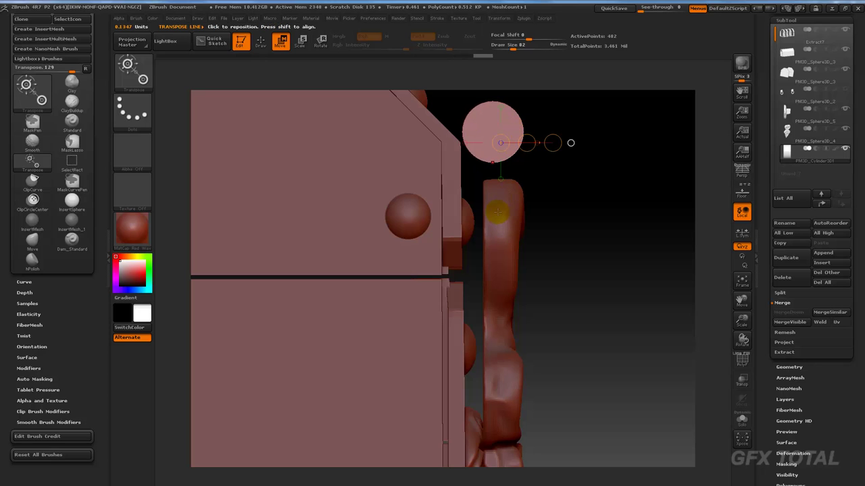
pyautogui.keyDown('alt'); pyautogui.click(515, 217); pyautogui.keyUp('alt')
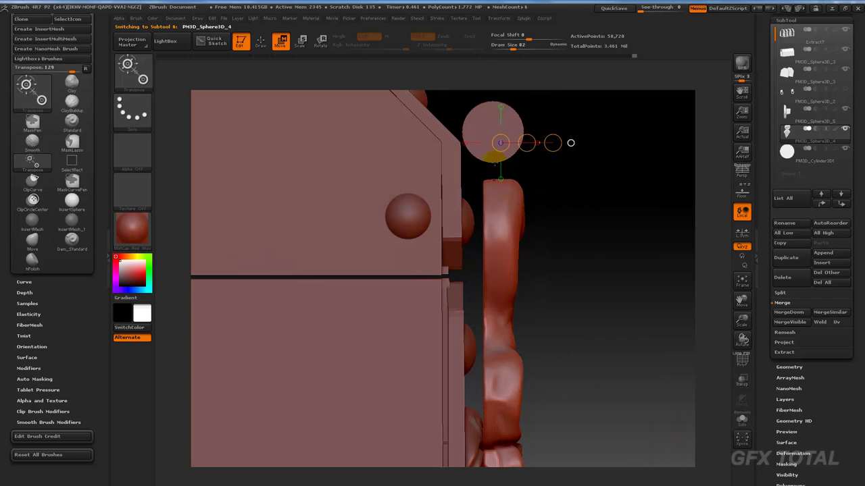
pyautogui.keyDown('alt'); pyautogui.click(522, 127); pyautogui.keyUp('alt')
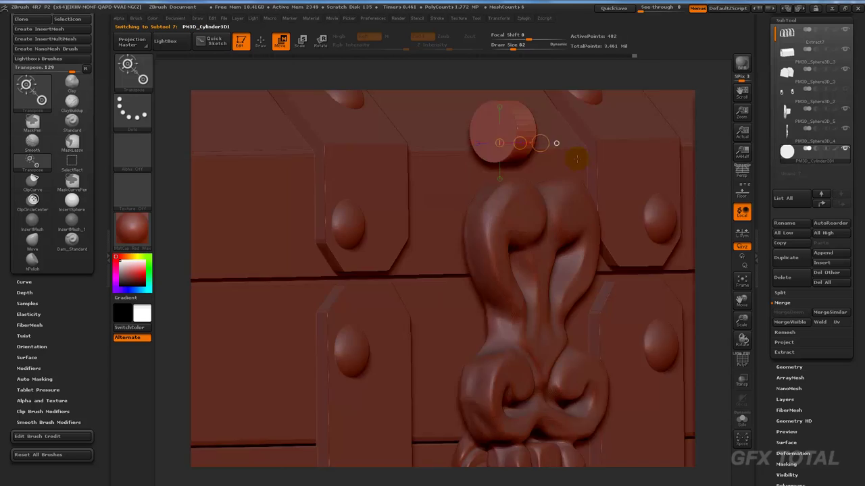
pyautogui.moveTo(533, 127)
pyautogui.keyDown('shift'); pyautogui.mouseDown()
pyautogui.moveTo(544, 116)
pyautogui.moveTo(596, 132)
pyautogui.moveTo(625, 128)
pyautogui.mouseUp(); pyautogui.keyUp('shift')
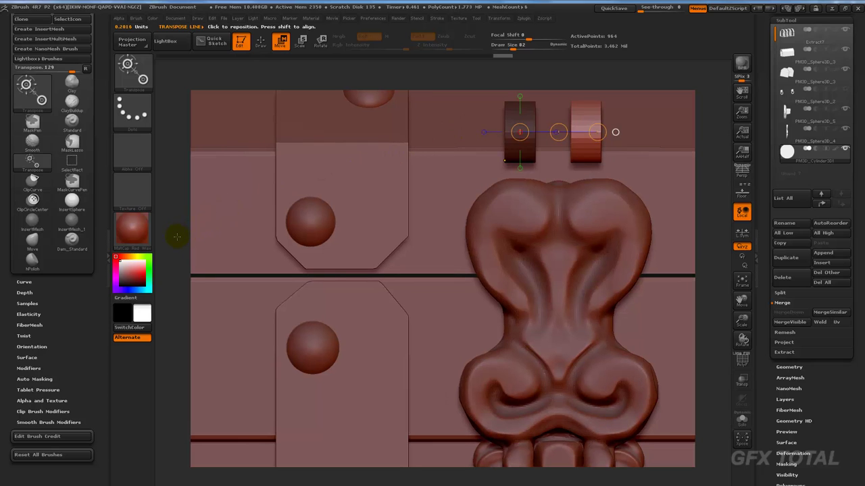
# Slide the left knuckle cylinder rightward so both sit centred above the hasp.
pyautogui.keyDown('ctrl'); pyautogui.moveTo(174, 256); pyautogui.dragTo(212, 241, button='right'); pyautogui.keyUp('ctrl')
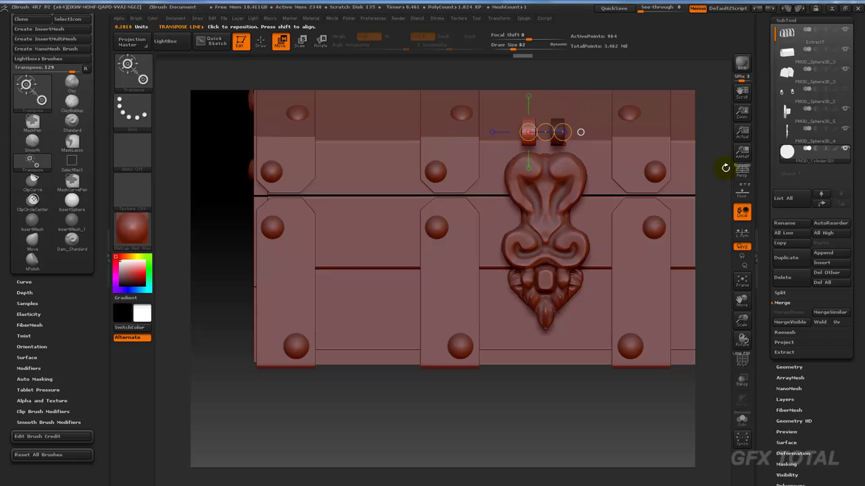
pyautogui.keyDown('ctrl'); pyautogui.moveTo(716, 187); pyautogui.dragTo(704, 266, button='right'); pyautogui.keyUp('ctrl')
pyautogui.moveTo(560, 132); pyautogui.dragTo(570, 133)
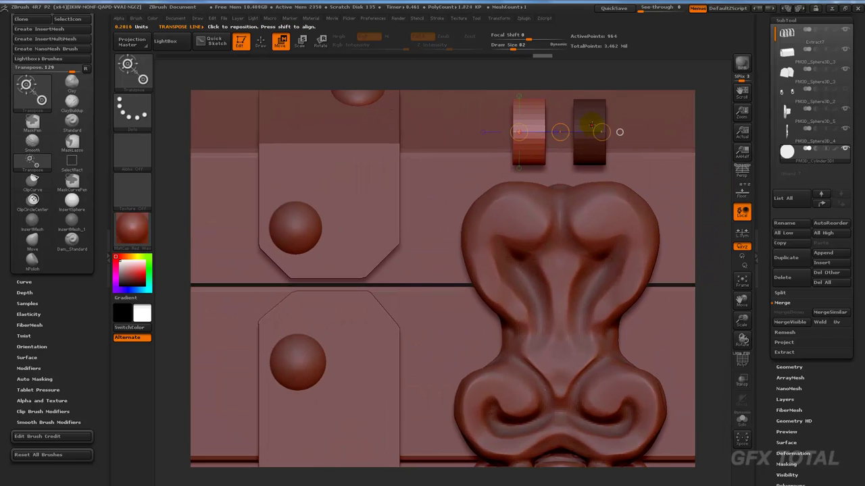
pyautogui.moveTo(713, 163); pyautogui.dragTo(709, 158)
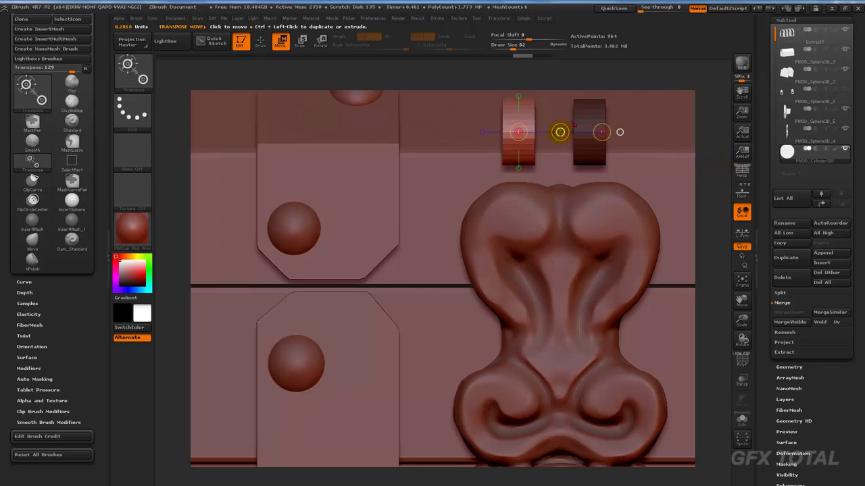
pyautogui.moveTo(560, 132); pyautogui.dragTo(563, 132)
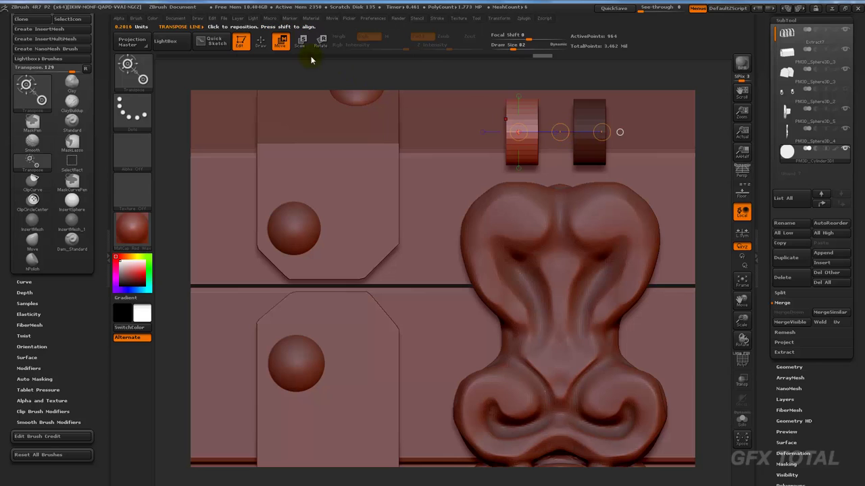
pyautogui.click(260, 42)
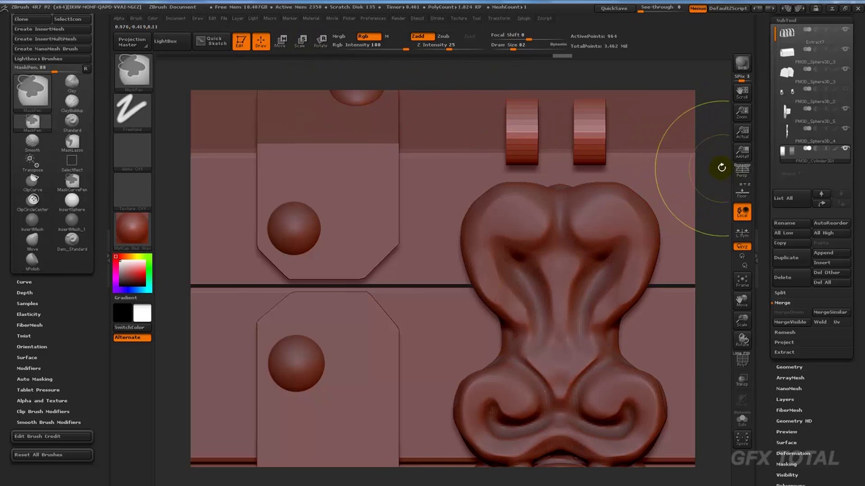
pyautogui.moveTo(692, 142)
pyautogui.mouseDown()
pyautogui.moveTo(636, 182)
pyautogui.moveTo(696, 191)
pyautogui.mouseUp()
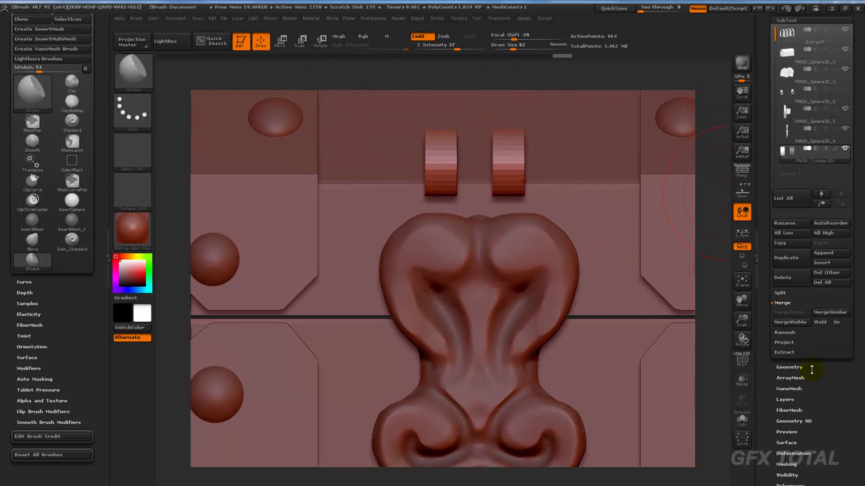
# Mirror And Weld the knuckle cylinders symmetrically across the chest centre.
pyautogui.click(789, 367)
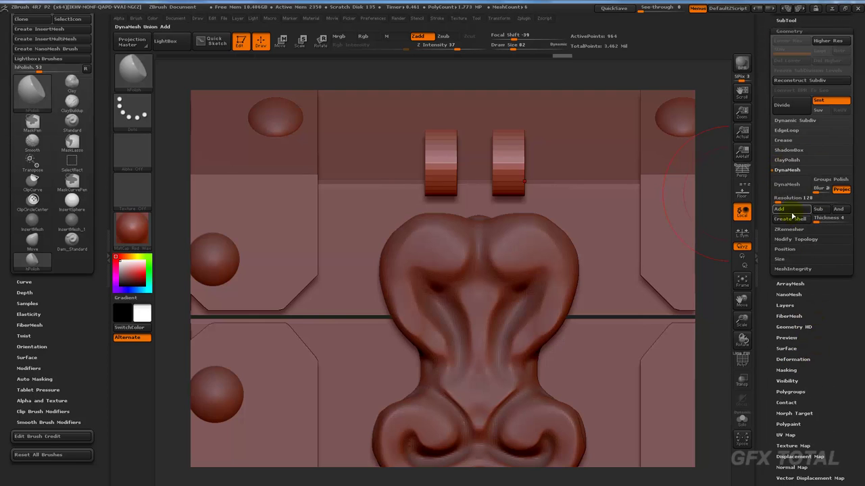
pyautogui.click(804, 239)
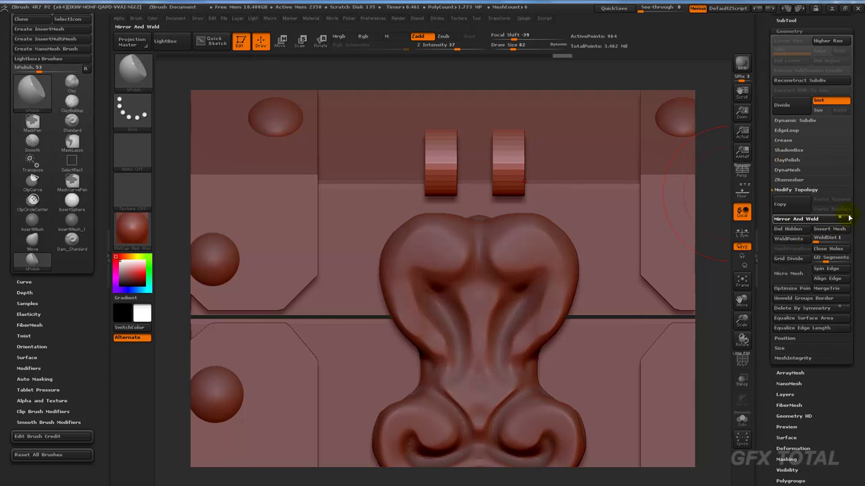
pyautogui.click(845, 218)
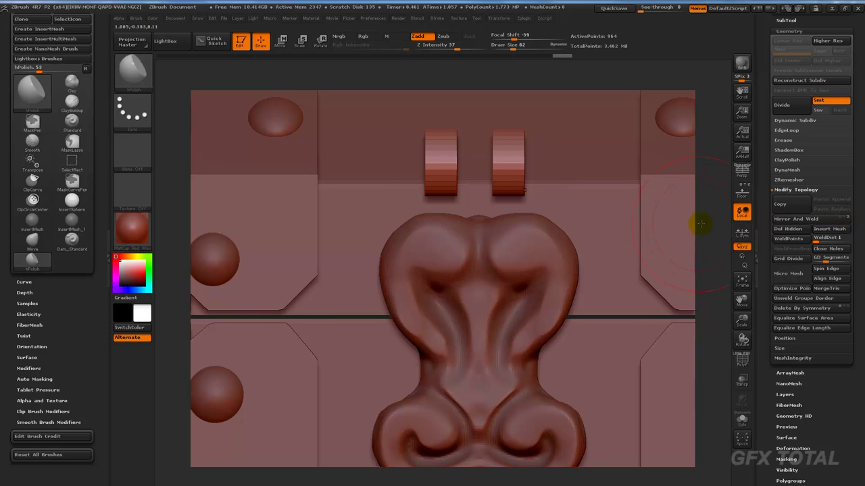
pyautogui.click(796, 223)
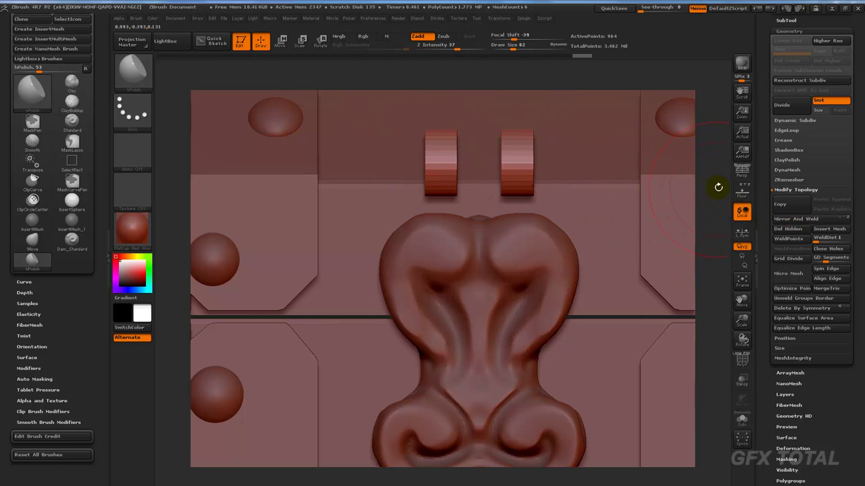
pyautogui.moveTo(718, 187)
pyautogui.mouseDown()
pyautogui.moveTo(704, 108)
pyautogui.moveTo(711, 168)
pyautogui.mouseUp()
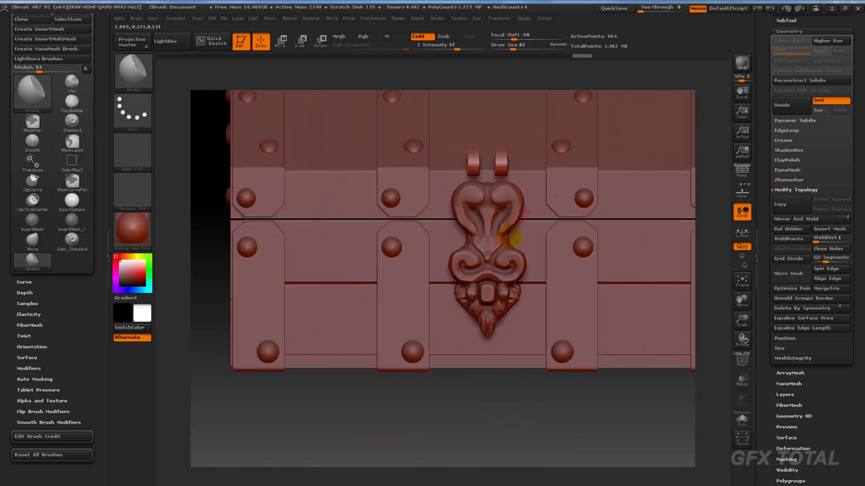
pyautogui.moveTo(485, 381)
pyautogui.mouseDown()
pyautogui.moveTo(507, 427)
pyautogui.moveTo(492, 193)
pyautogui.mouseUp()
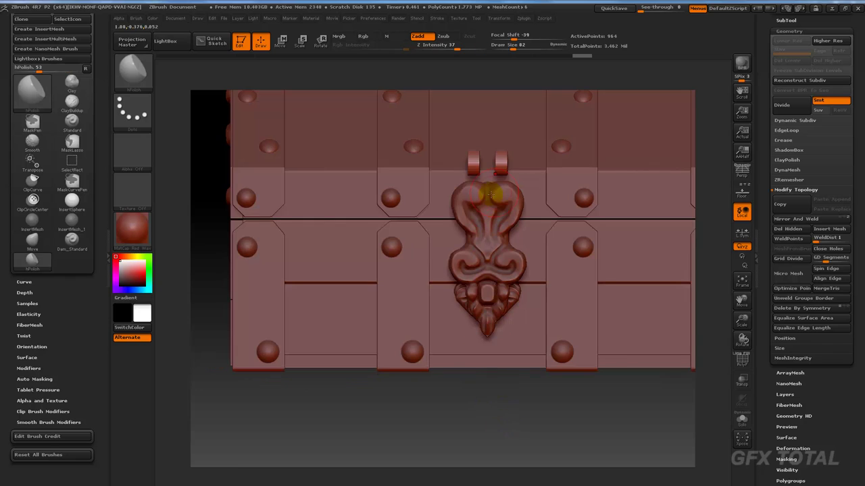
# Select the lion-face ornament subtool PM3D_Sphere3D_4.
pyautogui.click(280, 42)
pyautogui.scroll(5, 763, 132)
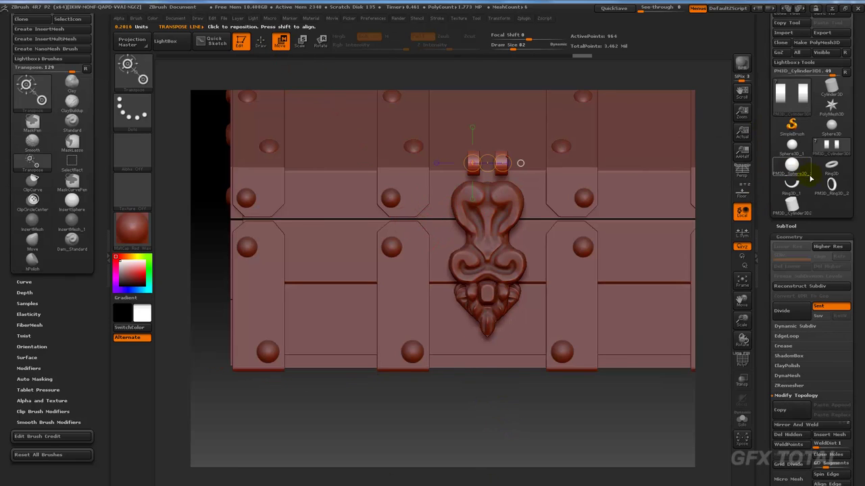
pyautogui.click(795, 226)
pyautogui.click(786, 257)
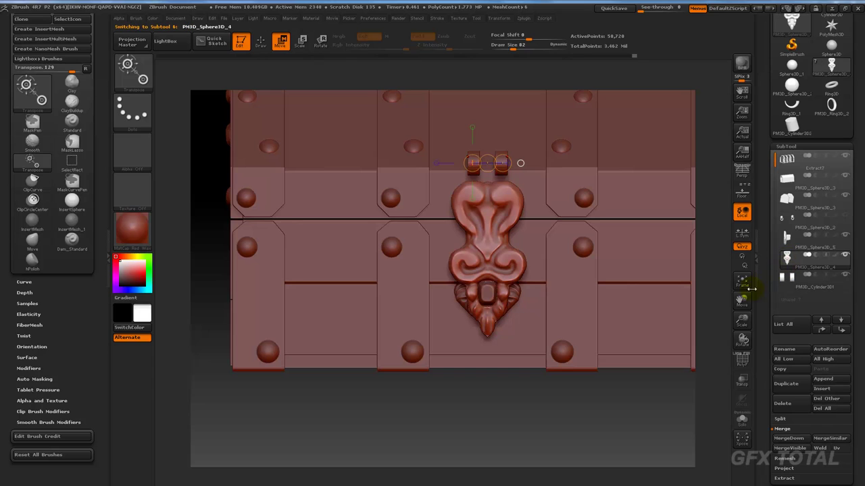
# Duplicate the hasp ornament as PM3D_Sphere3D_6 and expand Tool > Deformation.
pyautogui.click(779, 383)
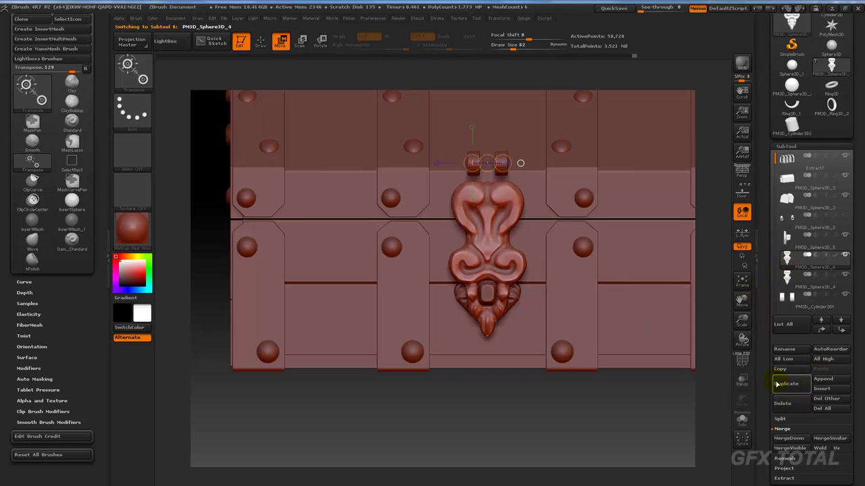
pyautogui.moveTo(646, 408)
pyautogui.mouseDown()
pyautogui.moveTo(652, 419)
pyautogui.moveTo(660, 413)
pyautogui.mouseUp()
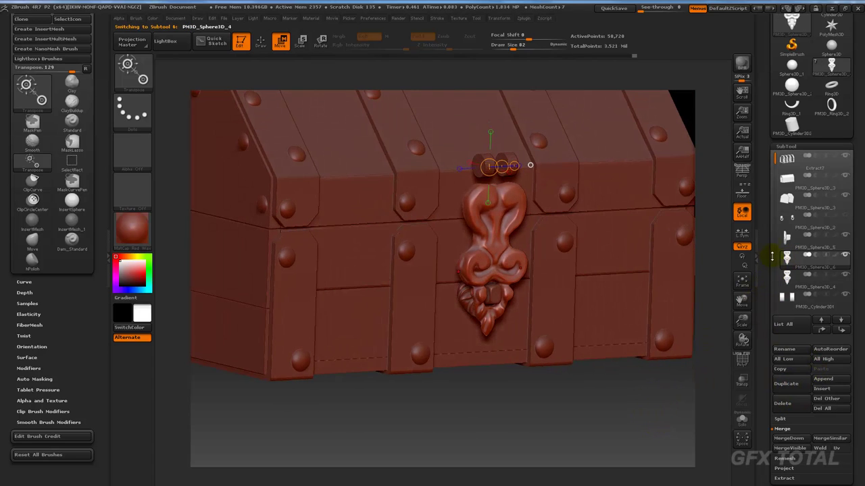
pyautogui.moveTo(776, 340); pyautogui.dragTo(768, 284)
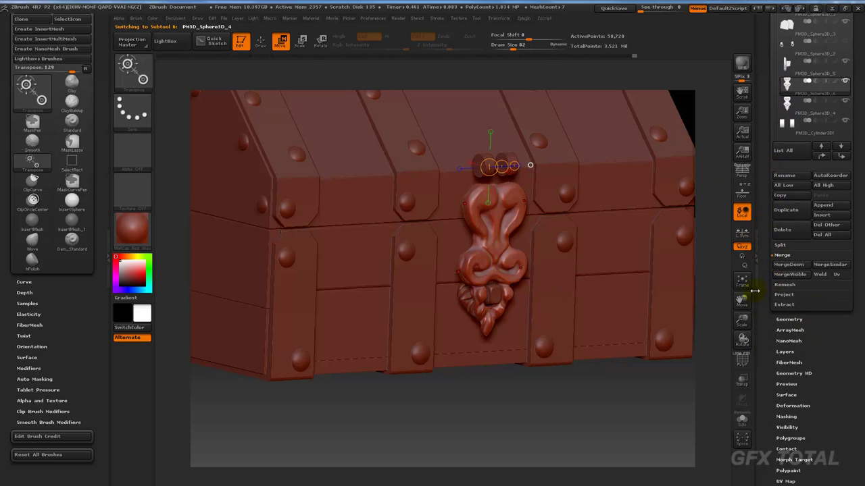
pyautogui.click(792, 406)
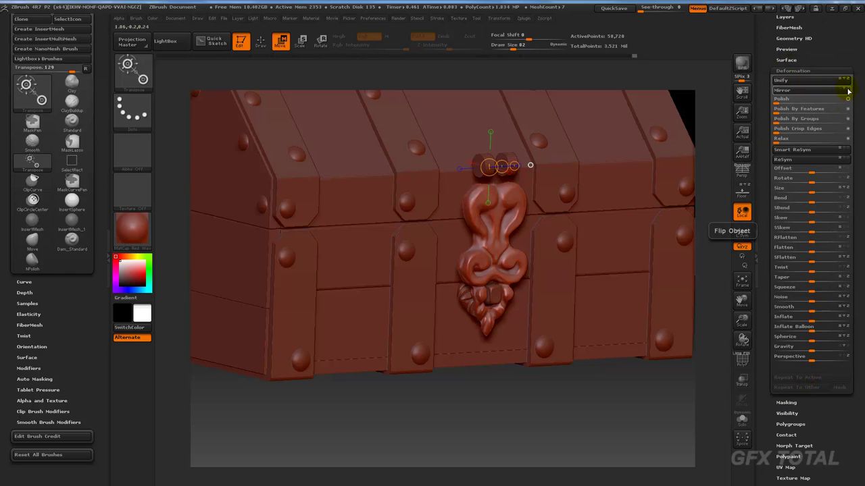
# Mirror the duplicated ornament, lift it onto the lid, and tilt it back.
pyautogui.click(826, 91)
pyautogui.keyDown('shift'); pyautogui.moveTo(554, 399); pyautogui.dragTo(547, 401); pyautogui.keyUp('shift')
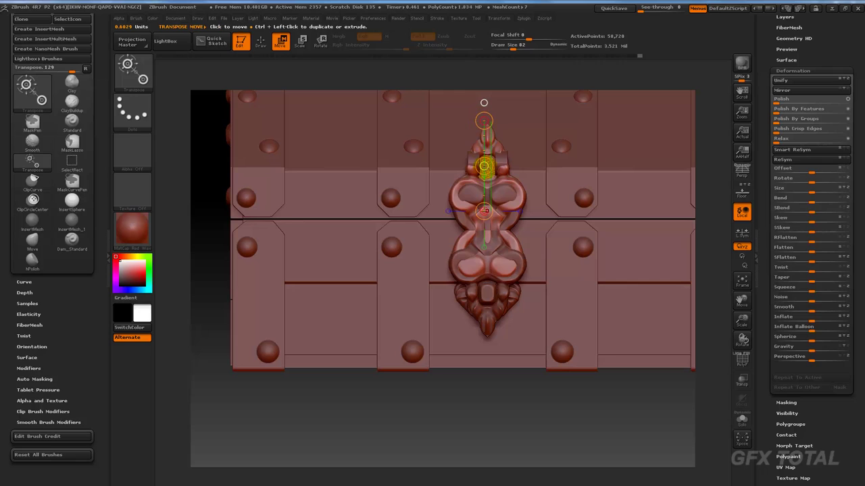
pyautogui.moveTo(486, 162); pyautogui.dragTo(491, 39)
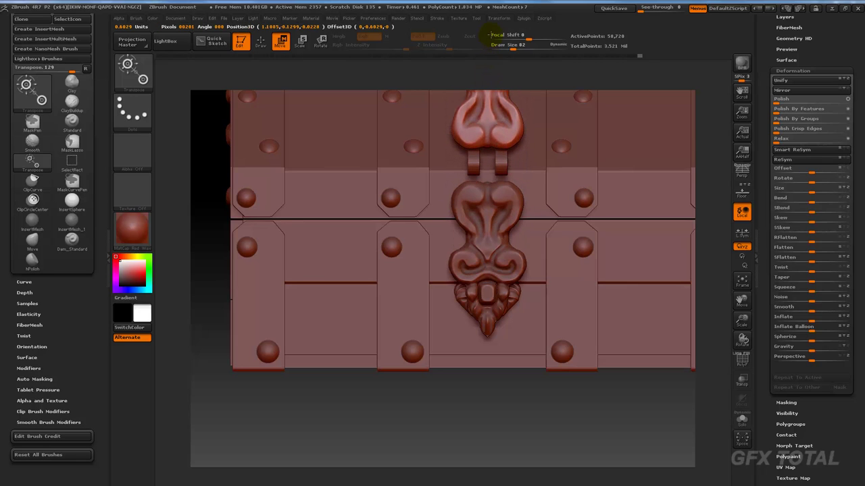
pyautogui.keyDown('shift'); pyautogui.moveTo(565, 433); pyautogui.dragTo(479, 245); pyautogui.keyUp('shift')
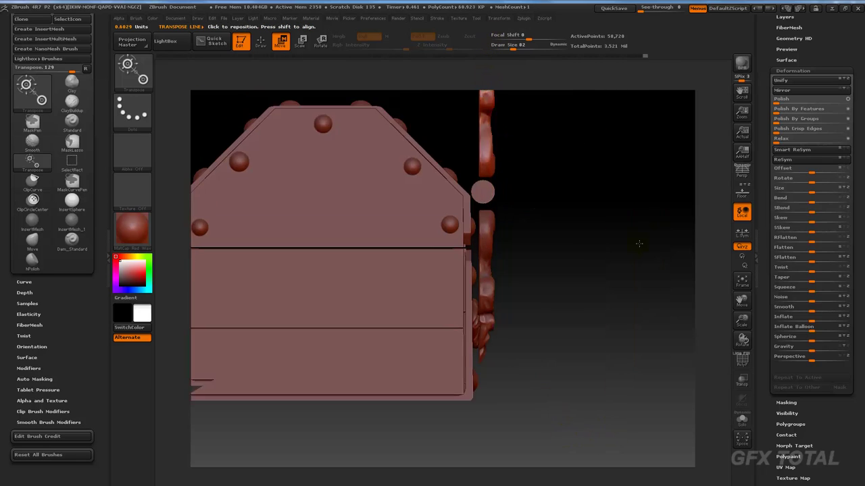
pyautogui.moveTo(472, 284); pyautogui.dragTo(471, 113)
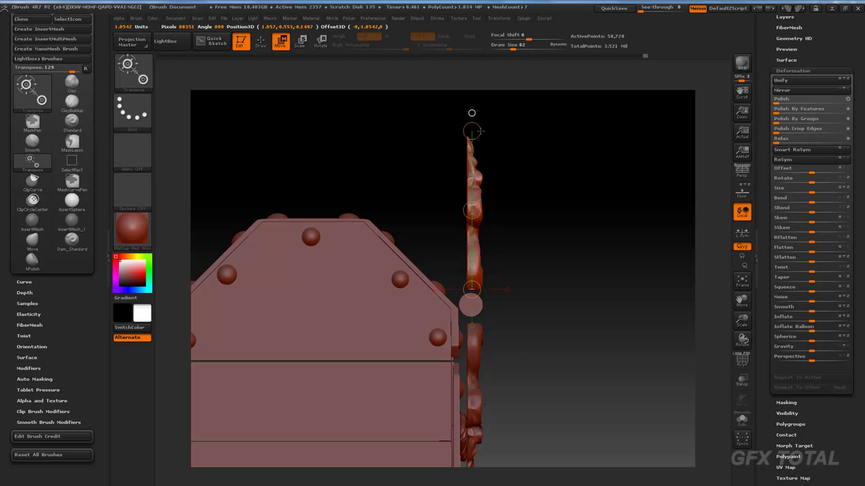
pyautogui.click(321, 43)
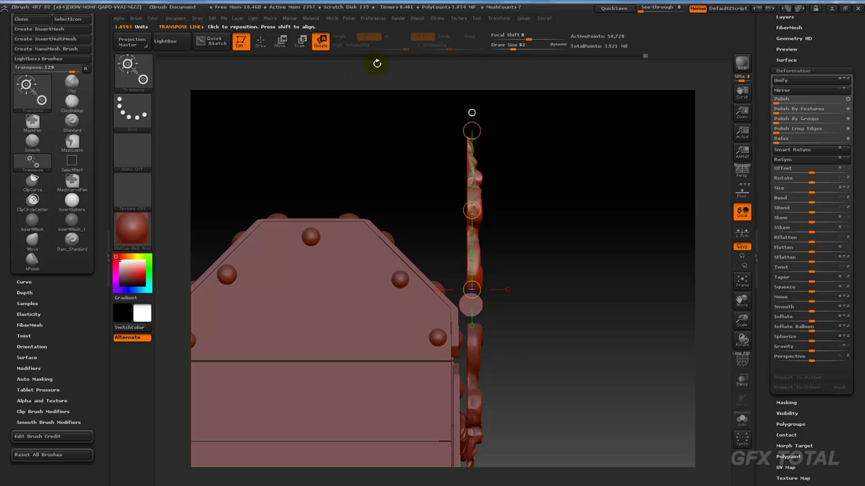
pyautogui.moveTo(471, 131); pyautogui.dragTo(350, 157)
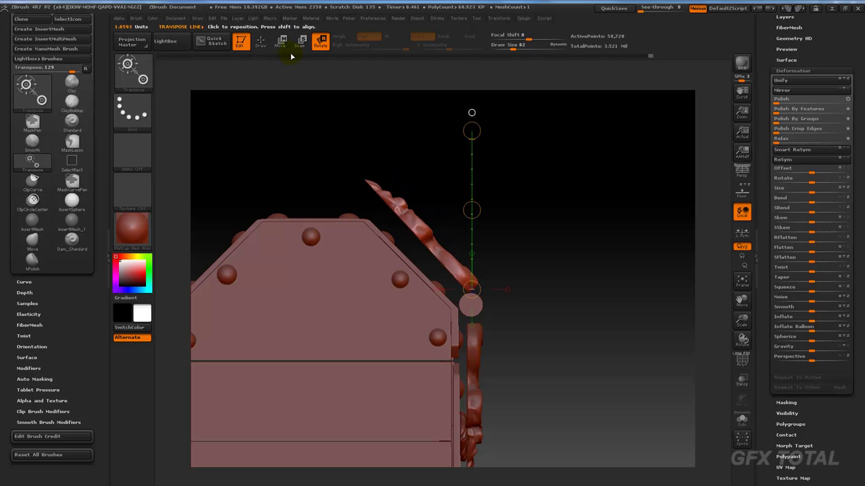
# Slide the upper hasp flap down along the lid edge to meet the hinge knuckles.
pyautogui.click(281, 46)
pyautogui.moveTo(471, 210); pyautogui.dragTo(457, 223)
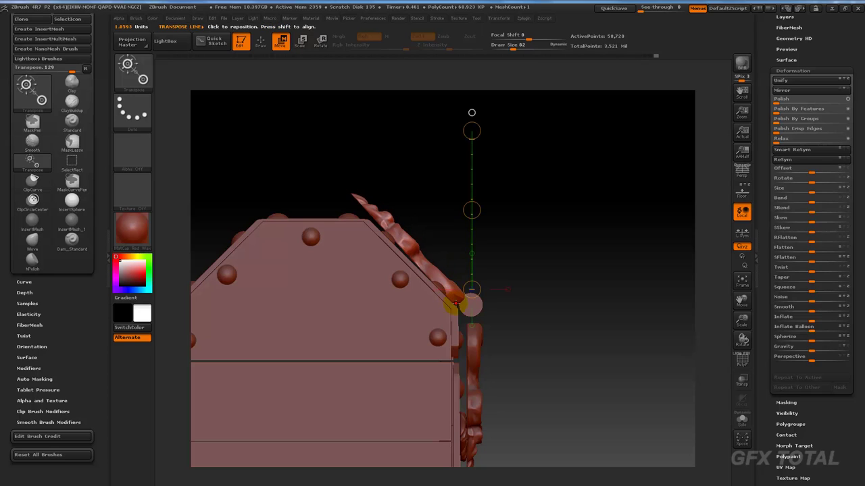
pyautogui.moveTo(456, 304)
pyautogui.mouseDown()
pyautogui.moveTo(411, 271)
pyautogui.moveTo(365, 194)
pyautogui.moveTo(339, 183)
pyautogui.moveTo(347, 201)
pyautogui.moveTo(313, 189)
pyautogui.mouseUp()
pyautogui.click(320, 42)
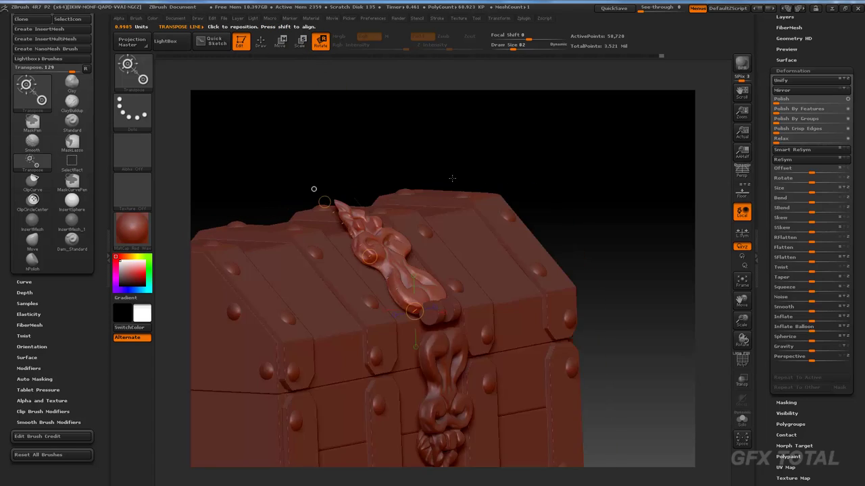
pyautogui.keyDown('shift'); pyautogui.moveTo(452, 177); pyautogui.dragTo(480, 160); pyautogui.keyUp('shift')
pyautogui.click(281, 41)
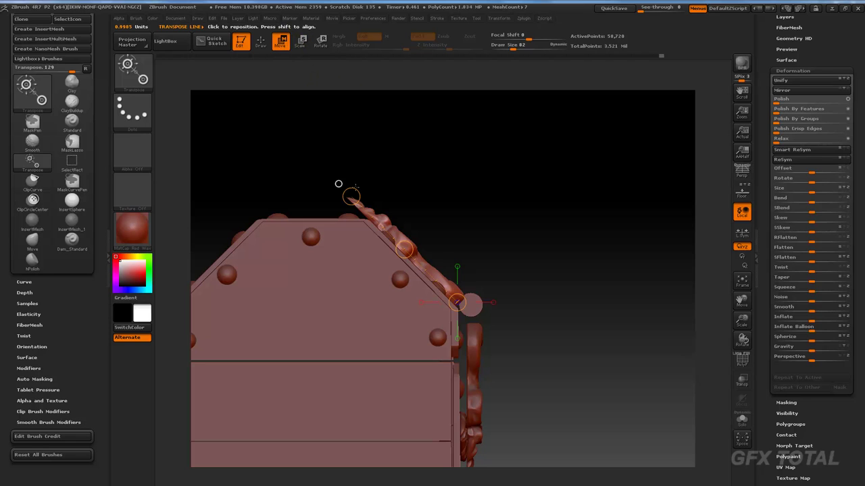
pyautogui.moveTo(351, 197); pyautogui.dragTo(383, 228)
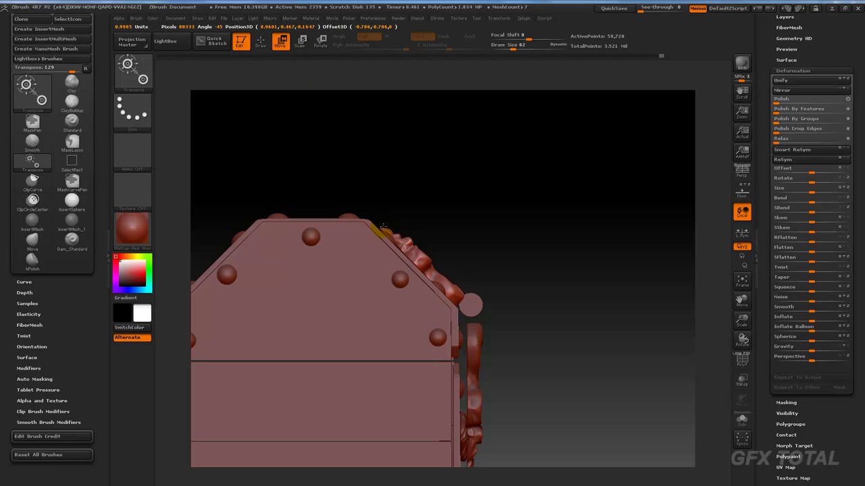
pyautogui.keyDown('shift'); pyautogui.moveTo(507, 214); pyautogui.dragTo(478, 232); pyautogui.keyUp('shift')
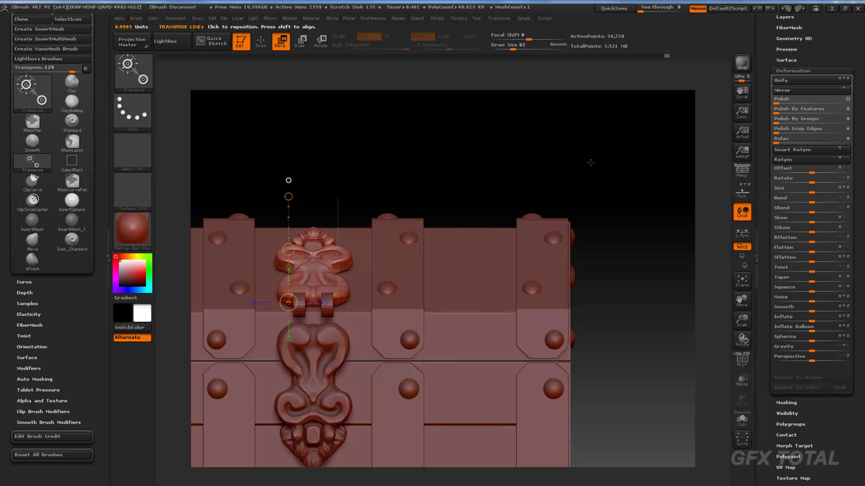
pyautogui.moveTo(590, 162)
pyautogui.mouseDown()
pyautogui.moveTo(644, 142)
pyautogui.moveTo(658, 189)
pyautogui.moveTo(598, 170)
pyautogui.mouseUp()
# Rotate the lower hasp piece's bottom end into place and shift it sideways.
pyautogui.keyDown('alt'); pyautogui.click(511, 188); pyautogui.keyUp('alt')
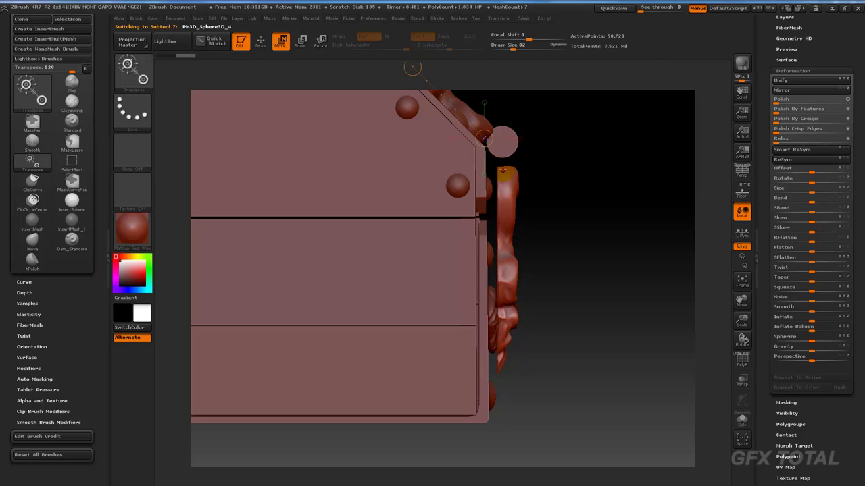
pyautogui.moveTo(502, 169); pyautogui.dragTo(503, 231)
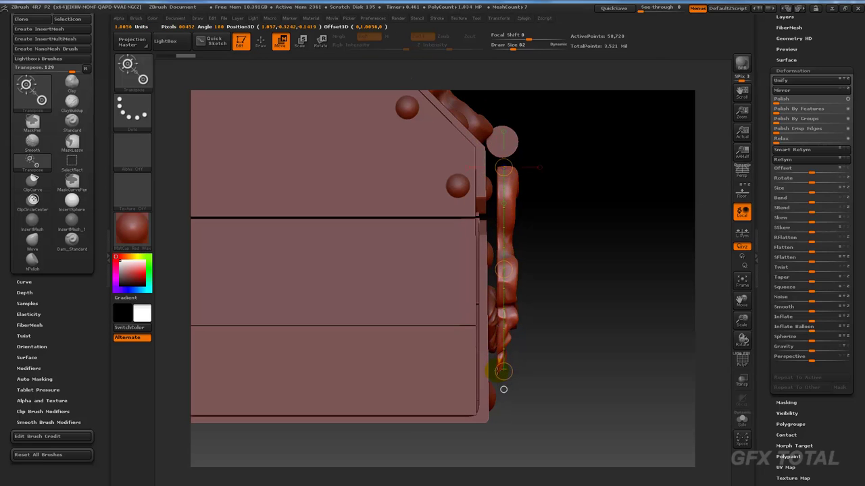
pyautogui.click(321, 42)
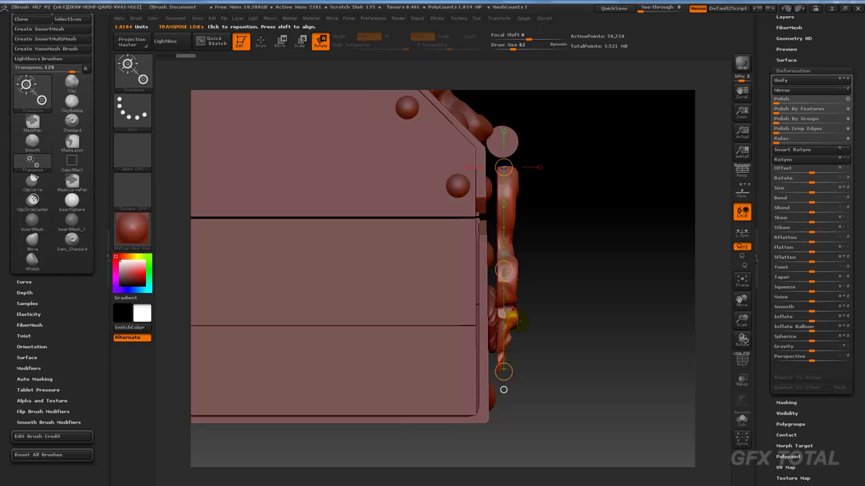
pyautogui.moveTo(504, 370); pyautogui.dragTo(512, 363)
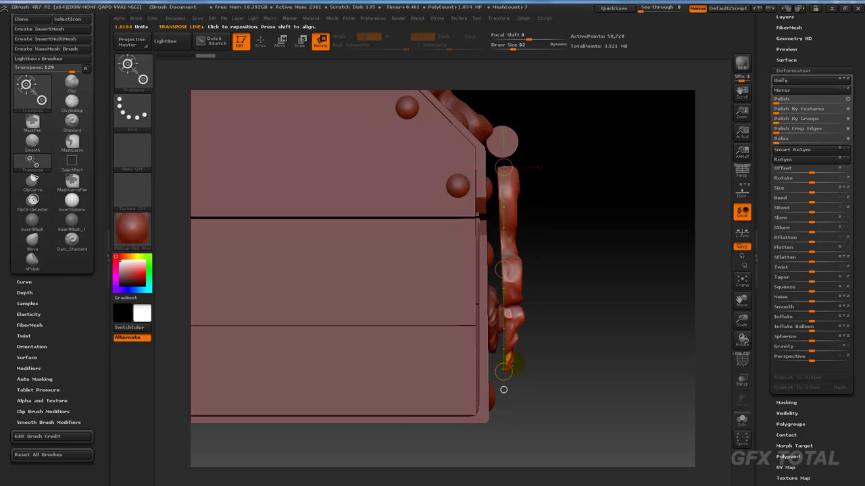
pyautogui.click(288, 39)
pyautogui.moveTo(515, 252)
pyautogui.mouseDown()
pyautogui.moveTo(606, 253)
pyautogui.moveTo(556, 256)
pyautogui.mouseUp()
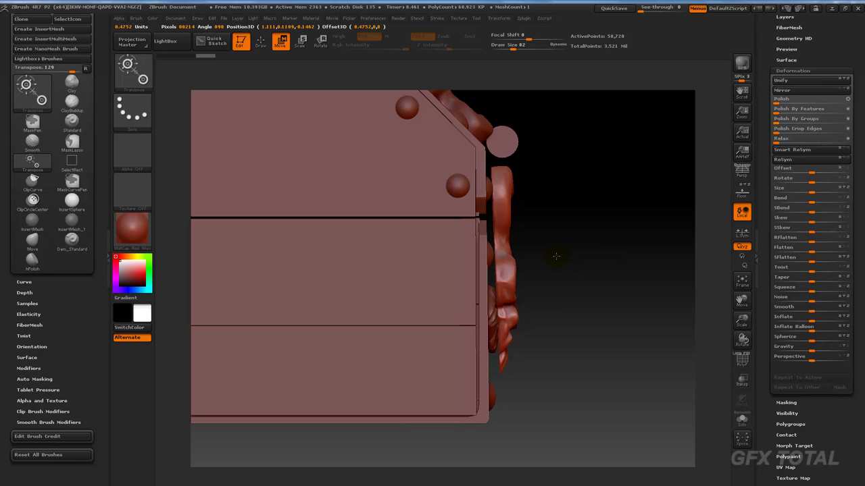
pyautogui.moveTo(556, 284)
pyautogui.mouseDown()
pyautogui.moveTo(560, 322)
pyautogui.moveTo(581, 302)
pyautogui.mouseUp()
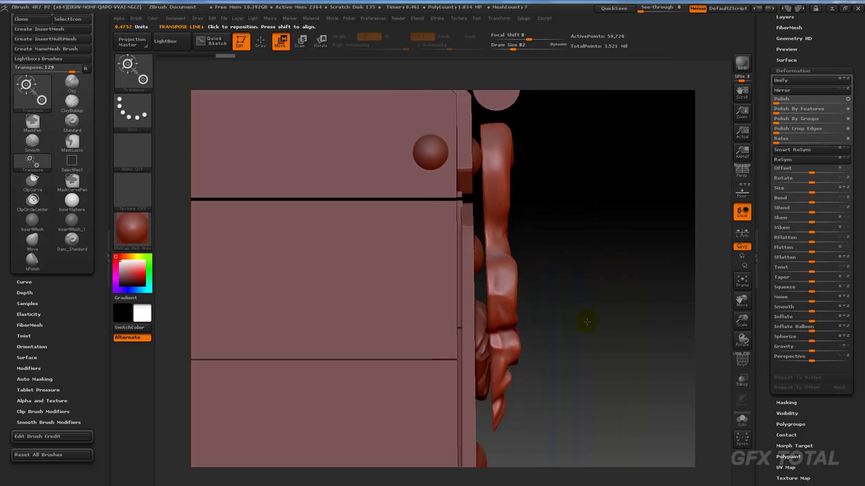
# Check the hasp in Solo, then push it outward from the chest front.
pyautogui.press('q')
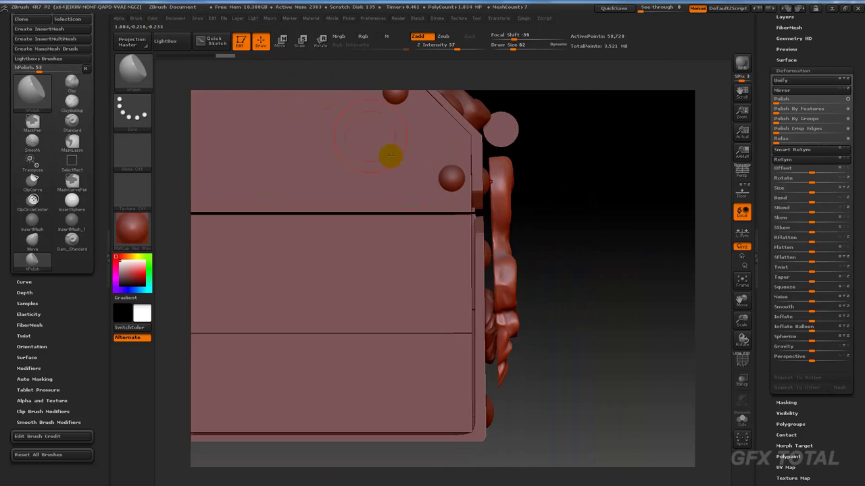
pyautogui.keyDown('ctrl'); pyautogui.keyDown('shift'); pyautogui.moveTo(559, 414); pyautogui.dragTo(469, 273); pyautogui.keyUp('shift'); pyautogui.keyUp('ctrl')
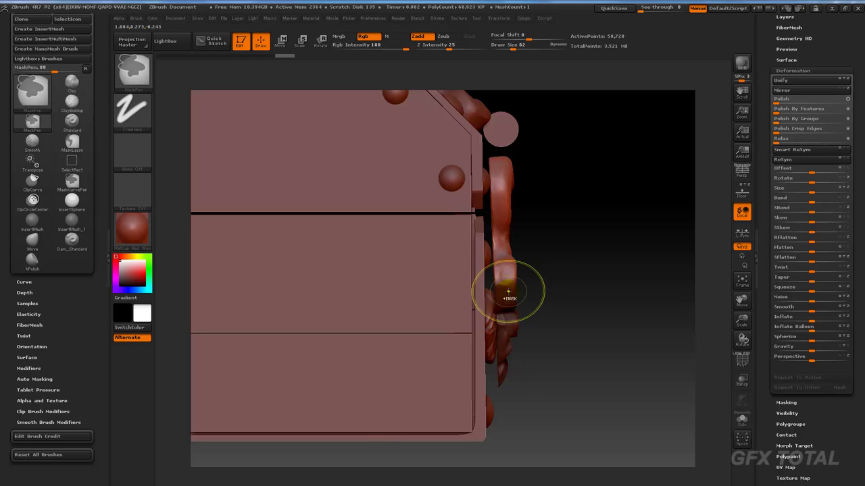
pyautogui.keyDown('ctrl'); pyautogui.keyDown('shift'); pyautogui.click(571, 299); pyautogui.keyUp('shift'); pyautogui.keyUp('ctrl')
pyautogui.click(280, 41)
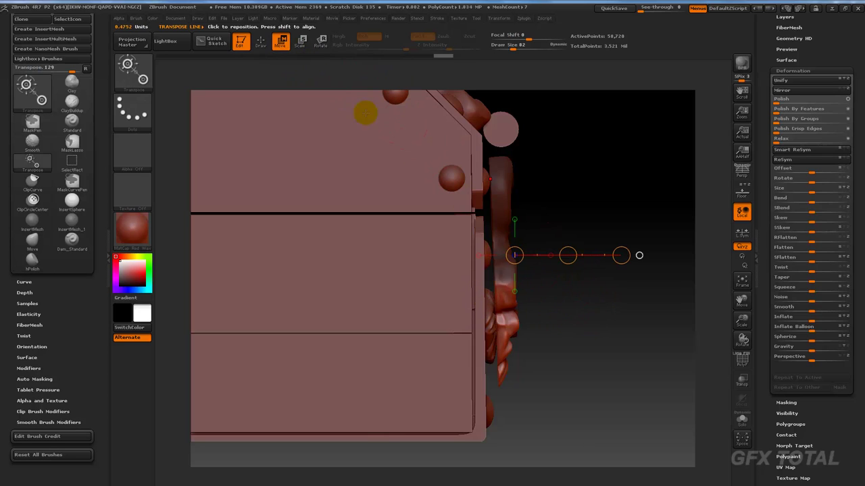
pyautogui.moveTo(503, 321)
pyautogui.mouseDown()
pyautogui.moveTo(565, 321)
pyautogui.moveTo(534, 327)
pyautogui.mouseUp()
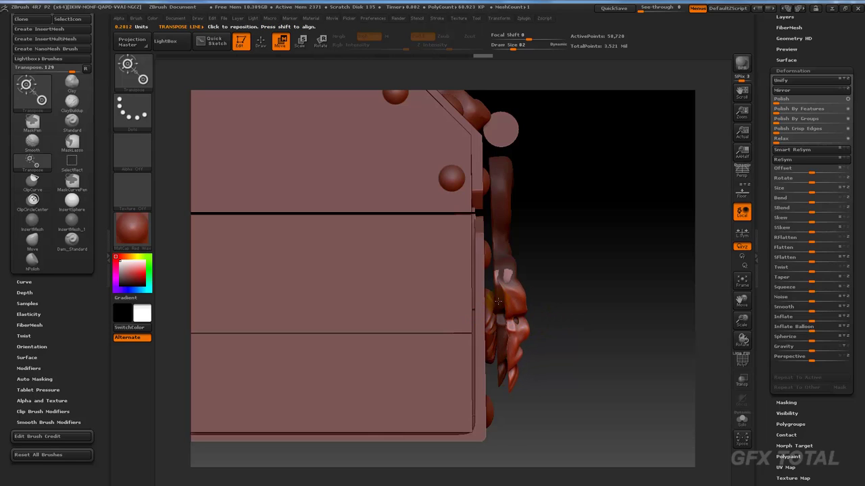
pyautogui.scroll(3, 792, 109)
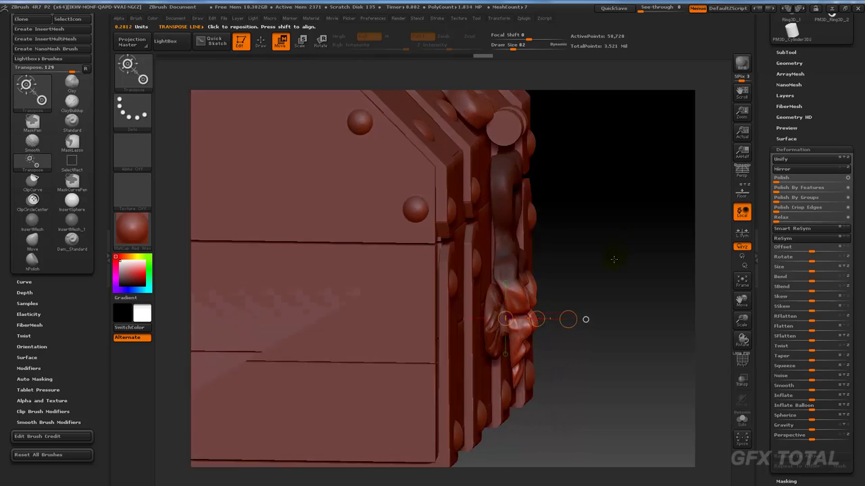
# Smooth the lion face's eye area on the hasp.
pyautogui.keyDown('shift'); pyautogui.moveTo(613, 258); pyautogui.dragTo(383, 144); pyautogui.keyUp('shift')
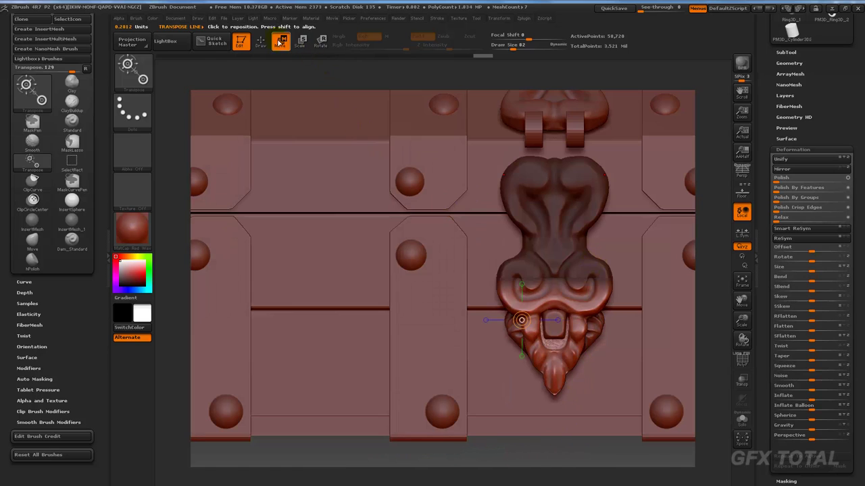
pyautogui.press('q')
pyautogui.moveTo(713, 187)
pyautogui.keyDown('shift'); pyautogui.mouseDown()
pyautogui.moveTo(542, 448)
pyautogui.moveTo(512, 308)
pyautogui.mouseUp(); pyautogui.keyUp('shift')
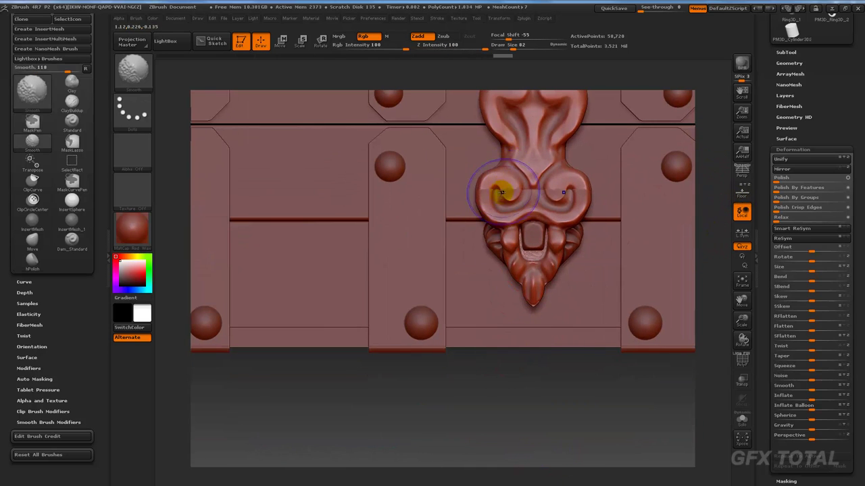
pyautogui.keyDown('shift'); pyautogui.moveTo(520, 202); pyautogui.dragTo(511, 197); pyautogui.keyUp('shift')
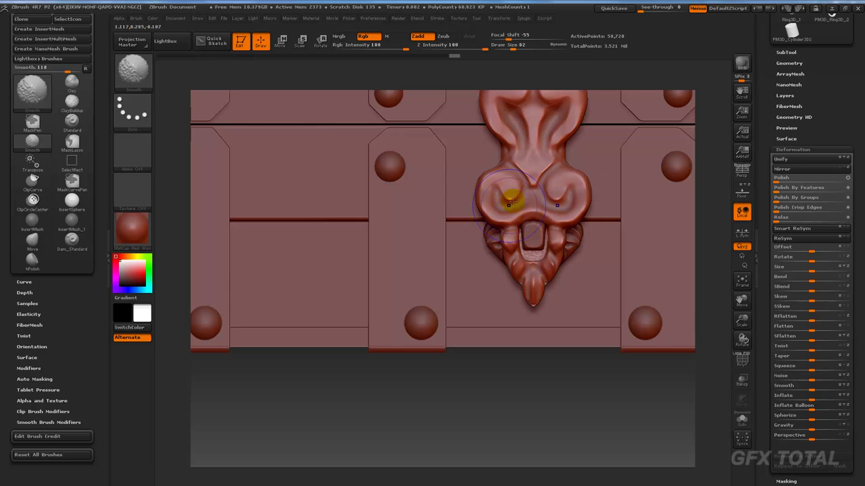
# With the Move brush, widen the mouth, pull the tongue up, and reshape under the eyes.
pyautogui.click(133, 71)
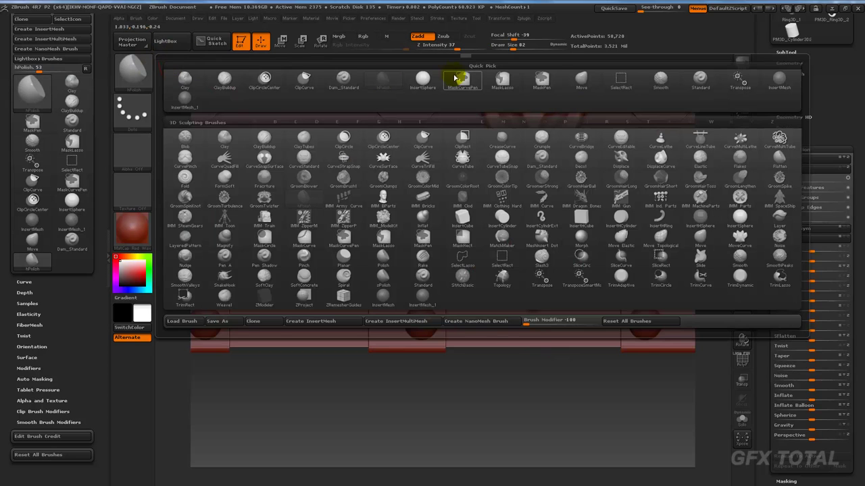
pyautogui.click(575, 77)
pyautogui.moveTo(520, 224); pyautogui.dragTo(520, 217)
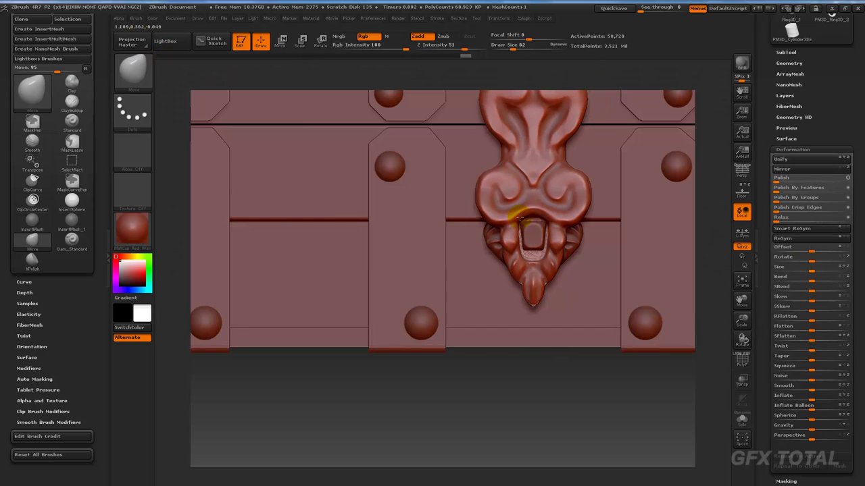
pyautogui.moveTo(519, 262)
pyautogui.mouseDown()
pyautogui.moveTo(513, 239)
pyautogui.moveTo(529, 253)
pyautogui.mouseUp()
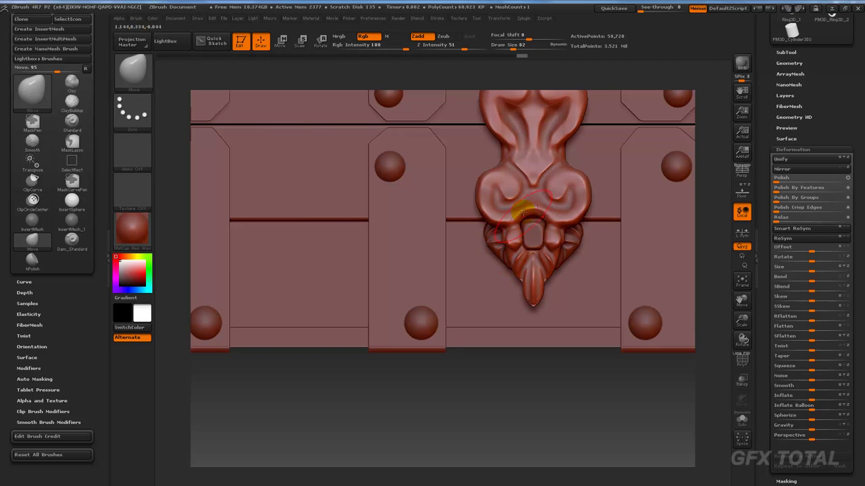
pyautogui.moveTo(521, 203); pyautogui.dragTo(525, 196)
# Try rotating and moving the hasp with Transpose, then undo the move.
pyautogui.moveTo(701, 167)
pyautogui.mouseDown()
pyautogui.moveTo(646, 139)
pyautogui.moveTo(627, 193)
pyautogui.mouseUp()
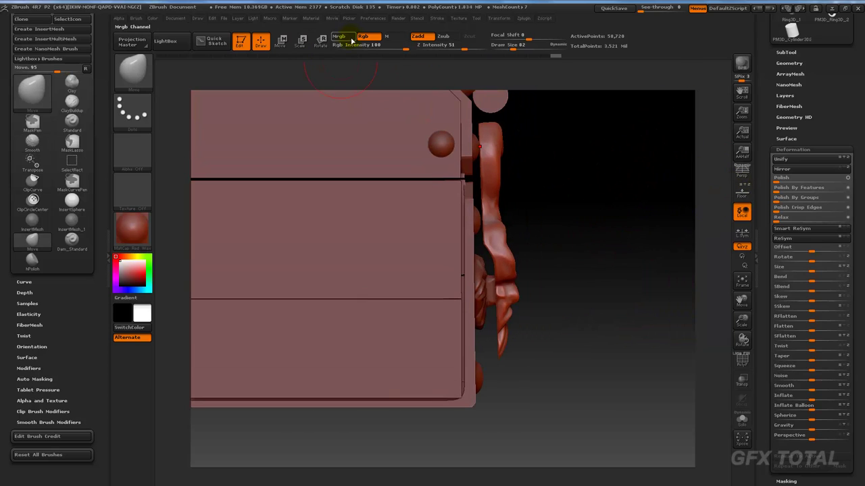
pyautogui.click(328, 43)
pyautogui.moveTo(489, 126); pyautogui.dragTo(483, 367)
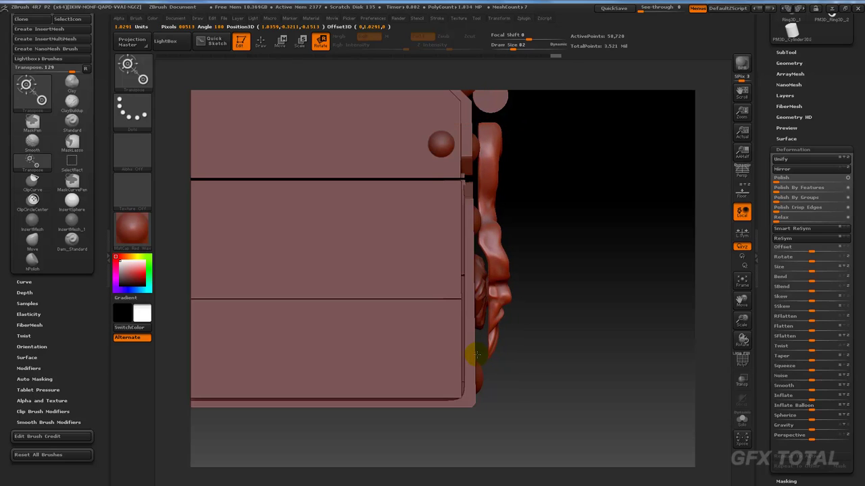
pyautogui.moveTo(503, 262); pyautogui.dragTo(612, 262)
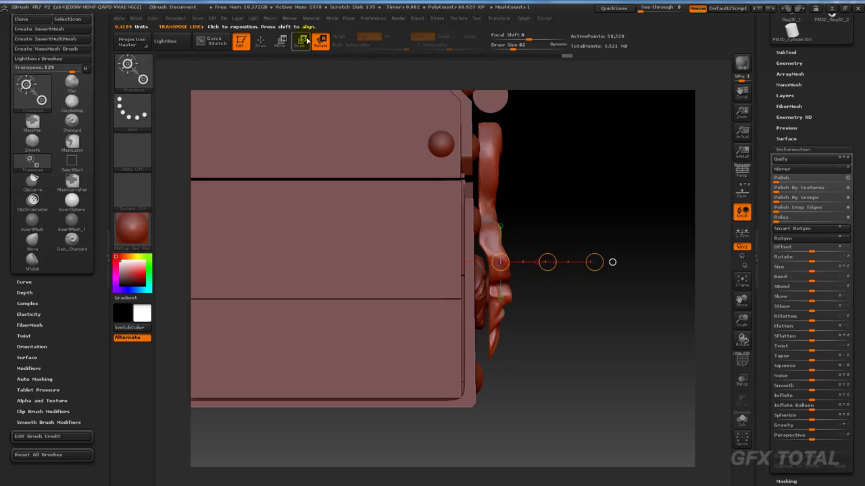
pyautogui.press('w')
pyautogui.moveTo(546, 262); pyautogui.dragTo(541, 262)
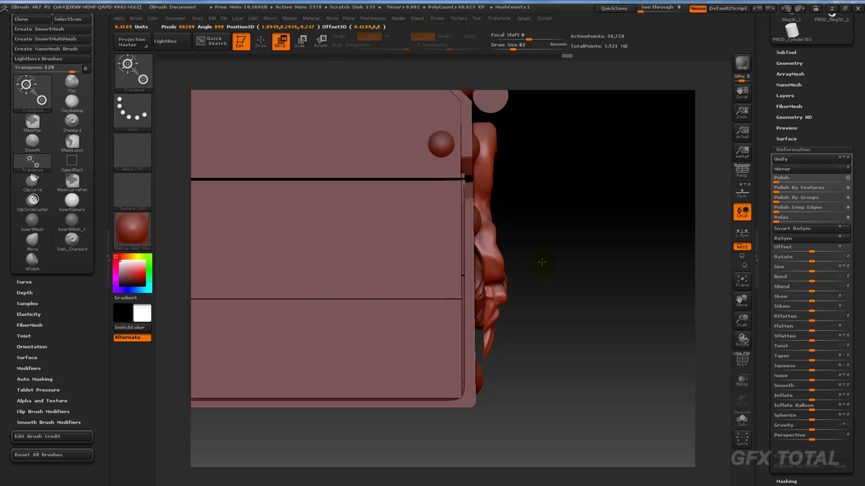
pyautogui.hotkey('ctrl', 'z')
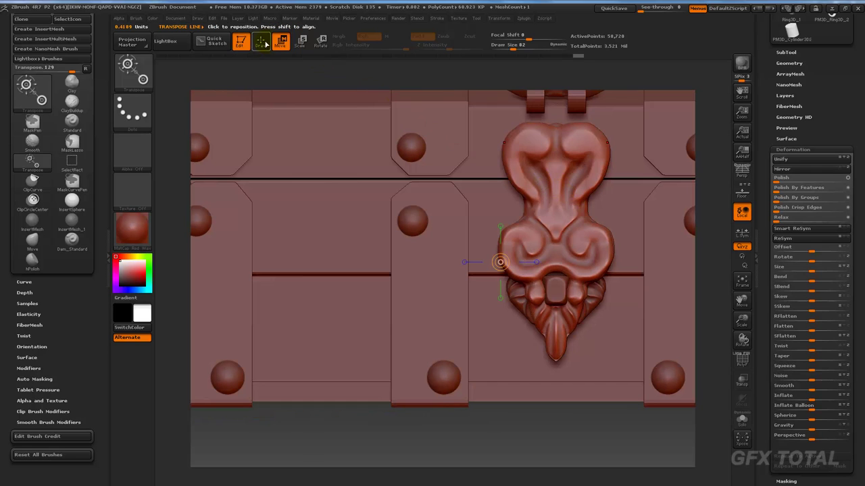
pyautogui.click(260, 42)
# Set the brush size to 238 and mask the lower lock piece below the hinge cylinders.
pyautogui.press('space')
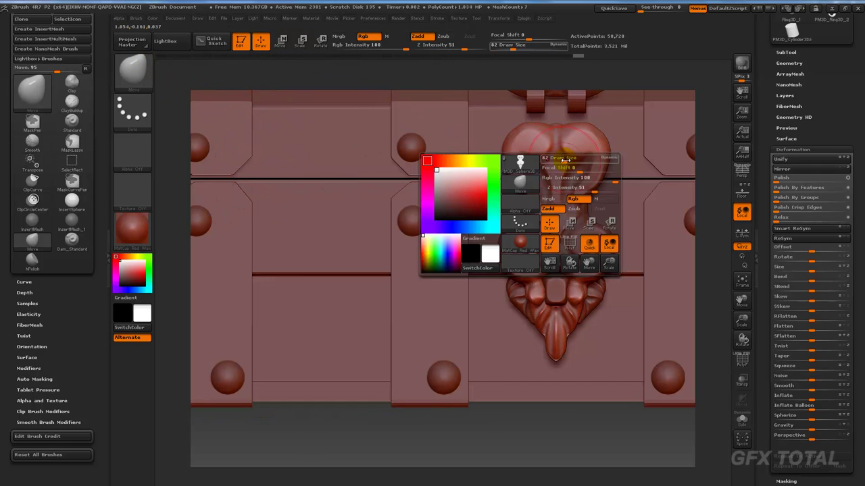
pyautogui.moveTo(533, 159)
pyautogui.mouseDown()
pyautogui.moveTo(581, 159)
pyautogui.moveTo(590, 136)
pyautogui.mouseUp()
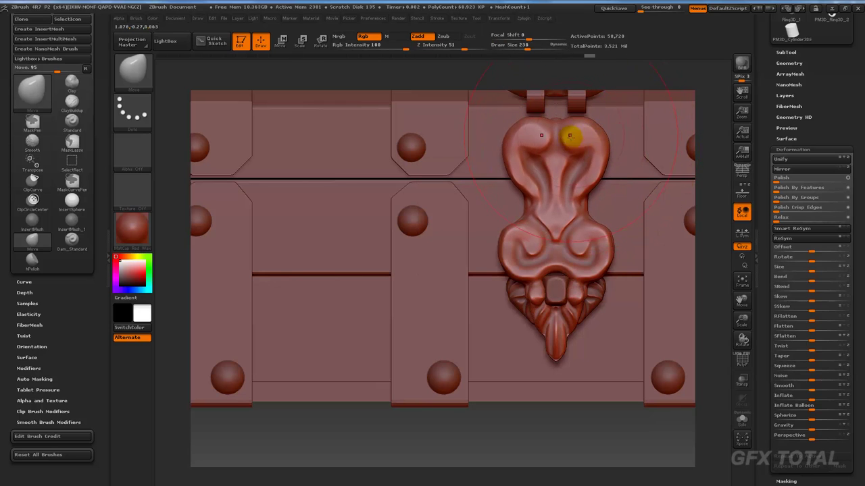
pyautogui.moveTo(698, 149)
pyautogui.mouseDown()
pyautogui.moveTo(724, 145)
pyautogui.moveTo(723, 114)
pyautogui.mouseUp()
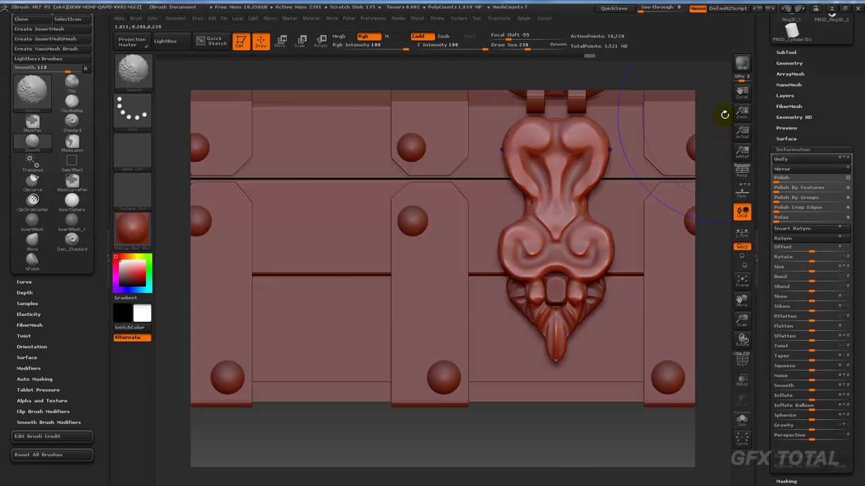
pyautogui.press('ctrl')
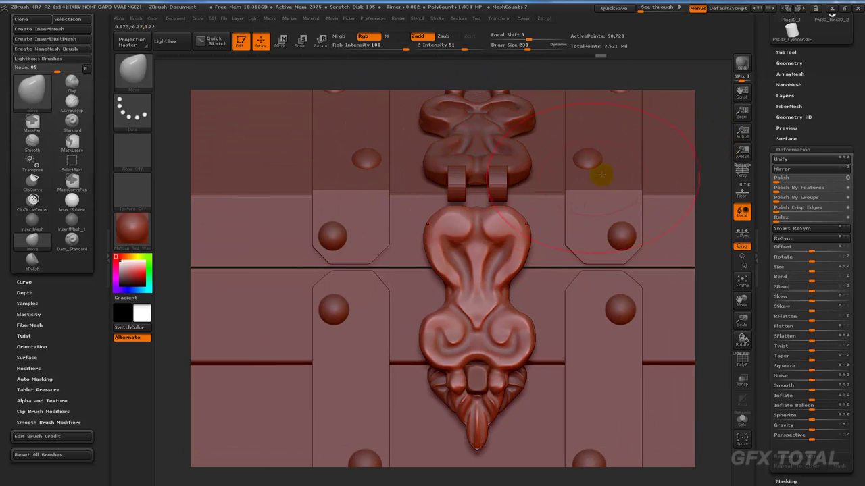
pyautogui.moveTo(715, 165)
pyautogui.mouseDown()
pyautogui.moveTo(714, 116)
pyautogui.moveTo(626, 135)
pyautogui.moveTo(649, 154)
pyautogui.mouseUp()
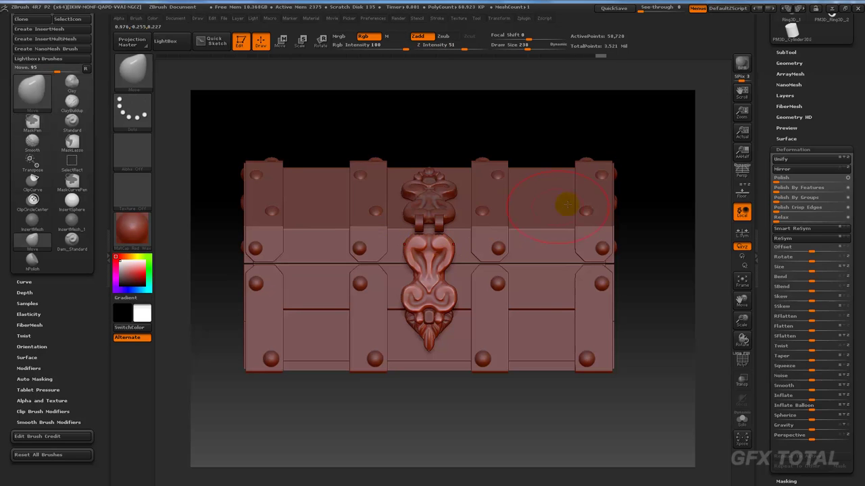
pyautogui.keyDown('alt'); pyautogui.moveTo(662, 186); pyautogui.dragTo(478, 272); pyautogui.keyUp('alt')
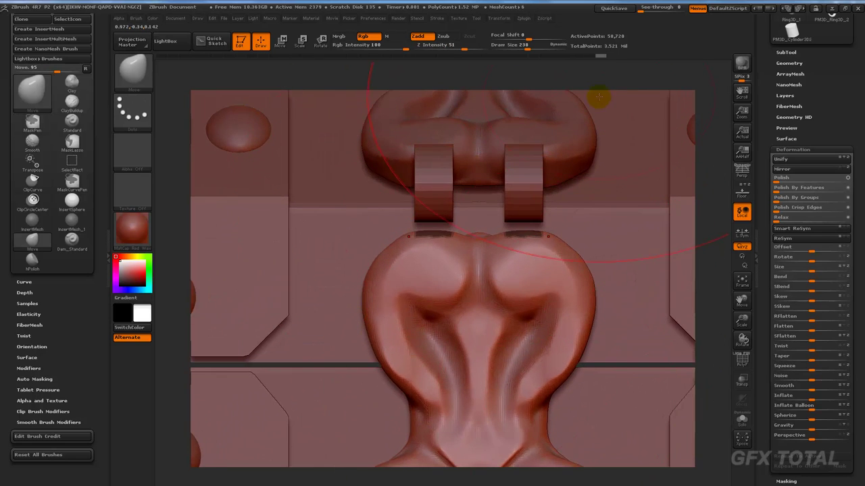
pyautogui.moveTo(599, 97); pyautogui.dragTo(463, 208, button='right')
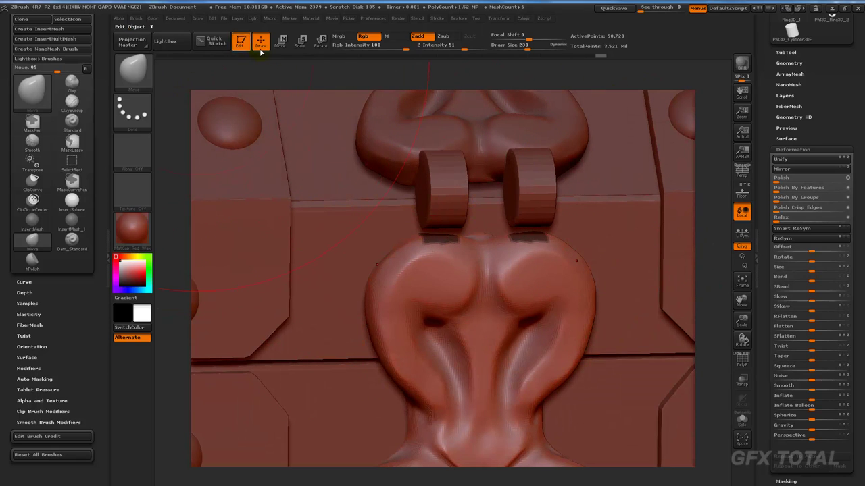
pyautogui.moveTo(691, 135)
pyautogui.keyDown('alt'); pyautogui.mouseDown()
pyautogui.moveTo(718, 101)
pyautogui.moveTo(699, 135)
pyautogui.mouseUp(); pyautogui.keyUp('alt')
pyautogui.keyDown('ctrl'); pyautogui.click(690, 103); pyautogui.keyUp('ctrl')
# In front view, move the lower lock body up onto the clasps with a transpose line.
pyautogui.moveTo(699, 101)
pyautogui.mouseDown()
pyautogui.moveTo(698, 87)
pyautogui.moveTo(340, 251)
pyautogui.mouseUp()
pyautogui.keyDown('shift'); pyautogui.moveTo(671, 130); pyautogui.dragTo(703, 128); pyautogui.keyUp('shift')
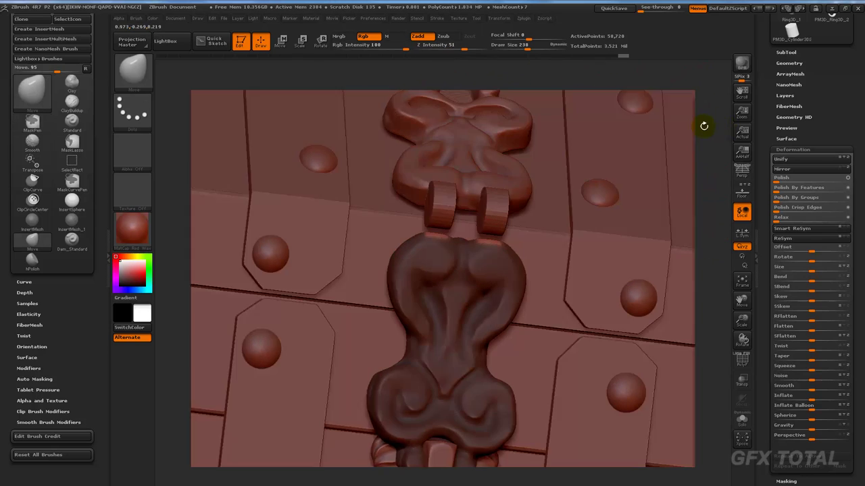
pyautogui.press('w')
pyautogui.keyDown('shift'); pyautogui.moveTo(444, 232); pyautogui.dragTo(435, 170); pyautogui.keyUp('shift')
pyautogui.moveTo(435, 202); pyautogui.dragTo(490, 189)
# In side view, set a rotate transpose line on the clasp to angle it against the chest.
pyautogui.moveTo(699, 185)
pyautogui.mouseDown()
pyautogui.moveTo(527, 199)
pyautogui.moveTo(307, 234)
pyautogui.moveTo(399, 234)
pyautogui.mouseUp()
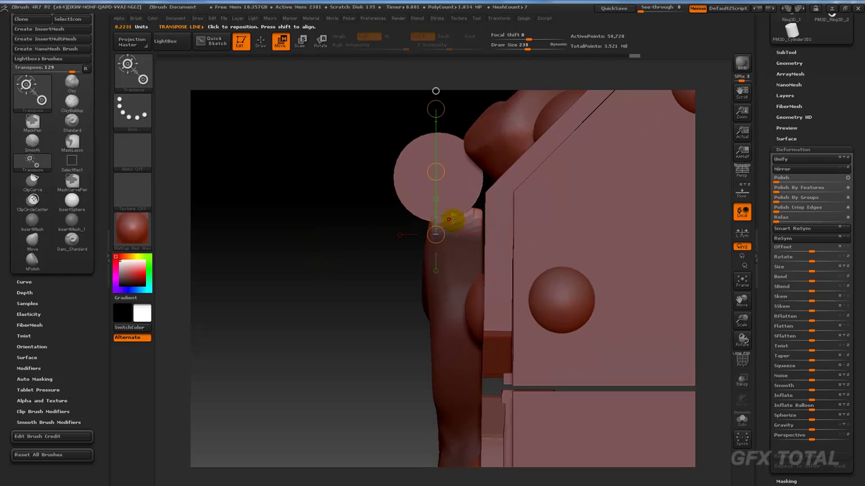
pyautogui.moveTo(456, 238)
pyautogui.mouseDown()
pyautogui.moveTo(455, 187)
pyautogui.moveTo(439, 182)
pyautogui.mouseUp()
pyautogui.click(321, 41)
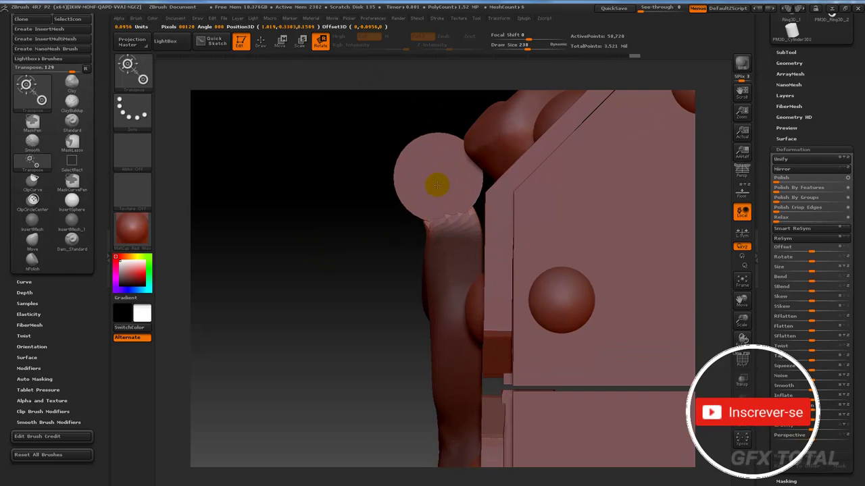
pyautogui.moveTo(347, 226)
pyautogui.mouseDown()
pyautogui.moveTo(378, 231)
pyautogui.moveTo(424, 148)
pyautogui.mouseUp()
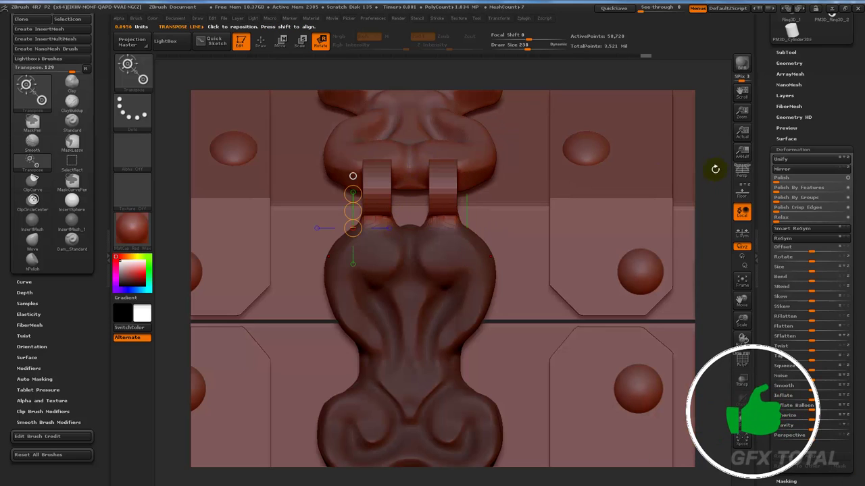
pyautogui.moveTo(715, 169)
pyautogui.mouseDown()
pyautogui.moveTo(703, 225)
pyautogui.moveTo(712, 167)
pyautogui.moveTo(716, 196)
pyautogui.mouseUp()
# With the Move brush (BMV), select the upper ornament and pull its lower lobe around the cylinders.
pyautogui.click(261, 40)
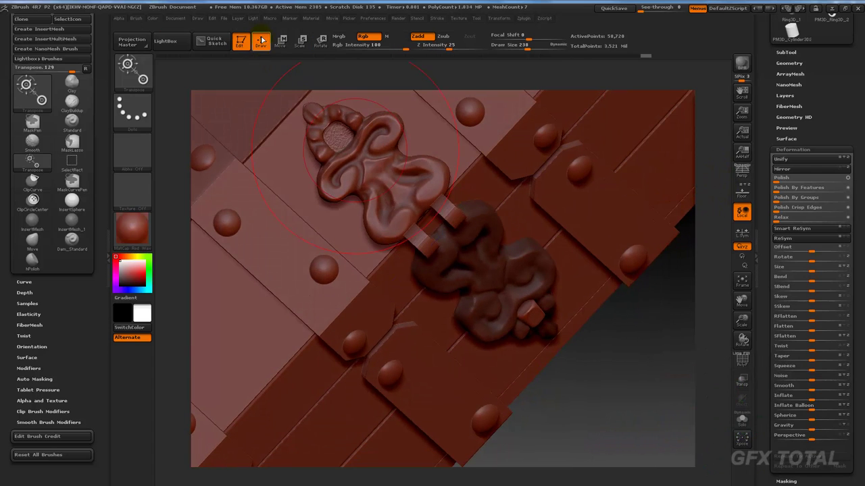
pyautogui.press('b')
pyautogui.press('m')
pyautogui.press('v')
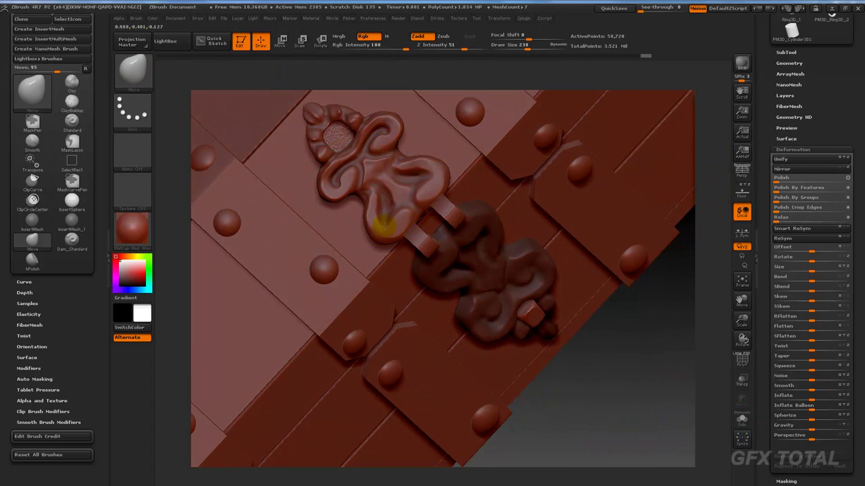
pyautogui.keyDown('alt'); pyautogui.click(385, 222); pyautogui.keyUp('alt')
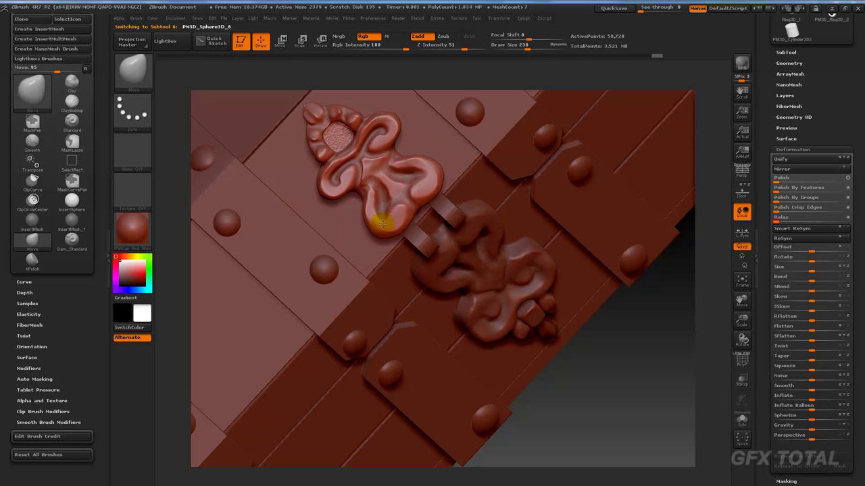
pyautogui.moveTo(385, 219); pyautogui.dragTo(389, 212)
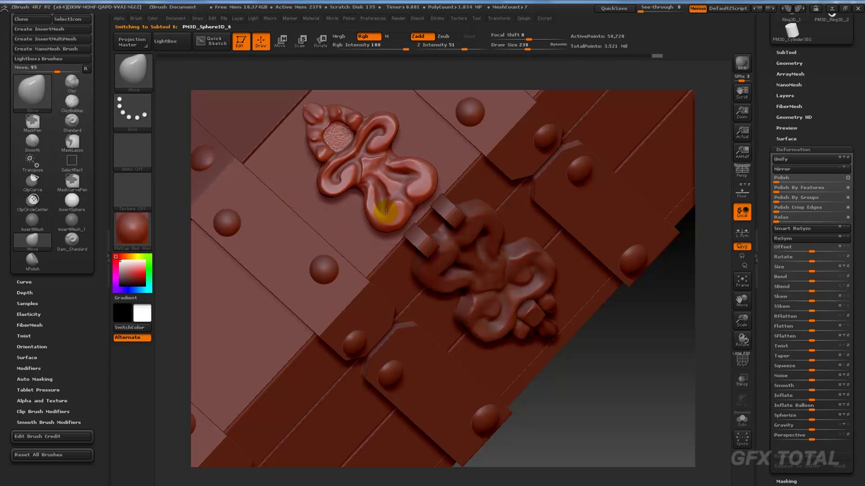
pyautogui.moveTo(664, 350)
pyautogui.keyDown('shift'); pyautogui.mouseDown()
pyautogui.moveTo(680, 289)
pyautogui.moveTo(644, 217)
pyautogui.mouseUp(); pyautogui.keyUp('shift')
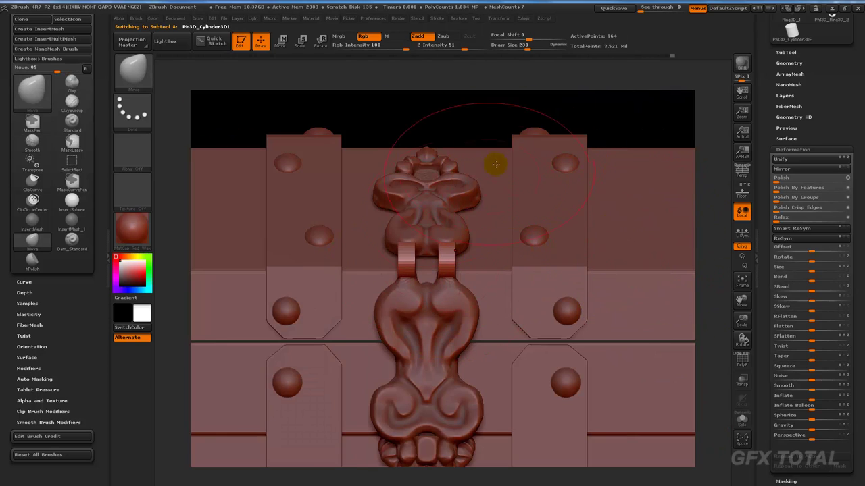
# Shift the two knuckle cylinders left and duplicate them into a row of four.
pyautogui.keyDown('alt'); pyautogui.moveTo(500, 139); pyautogui.dragTo(305, 63); pyautogui.keyUp('alt')
pyautogui.press('w')
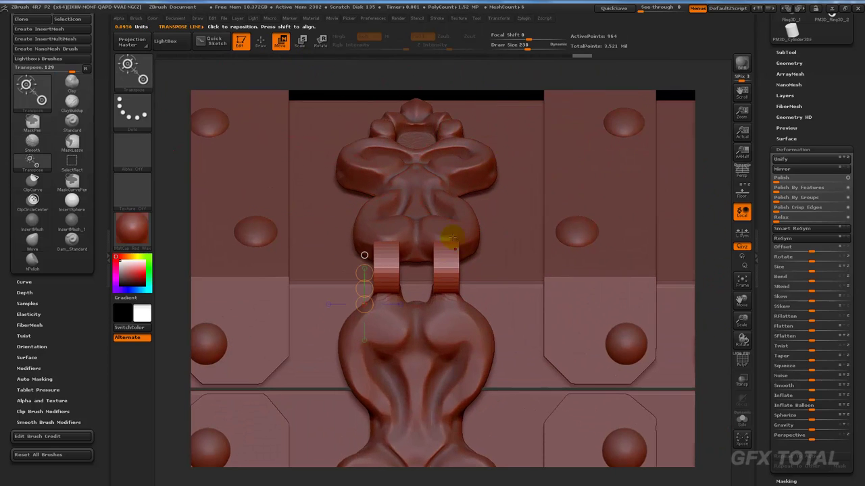
pyautogui.moveTo(457, 265); pyautogui.dragTo(579, 263)
pyautogui.moveTo(483, 264); pyautogui.dragTo(451, 263)
pyautogui.hotkey('ctrl', 'shift')
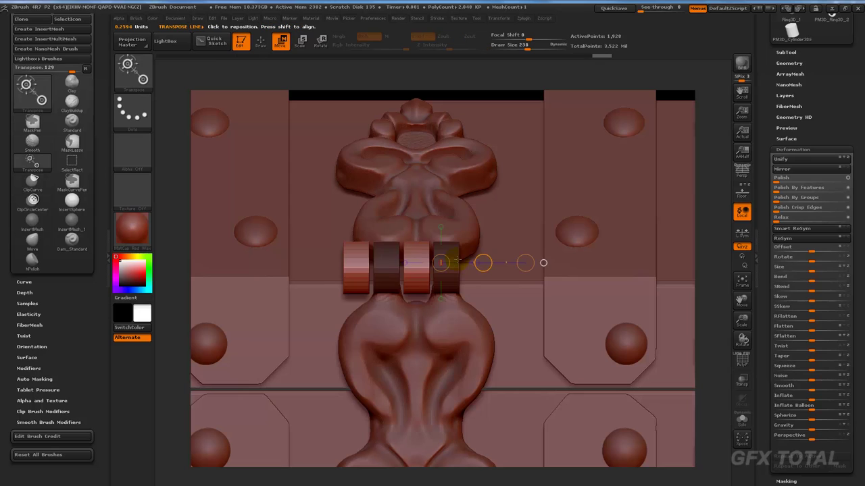
pyautogui.click(263, 41)
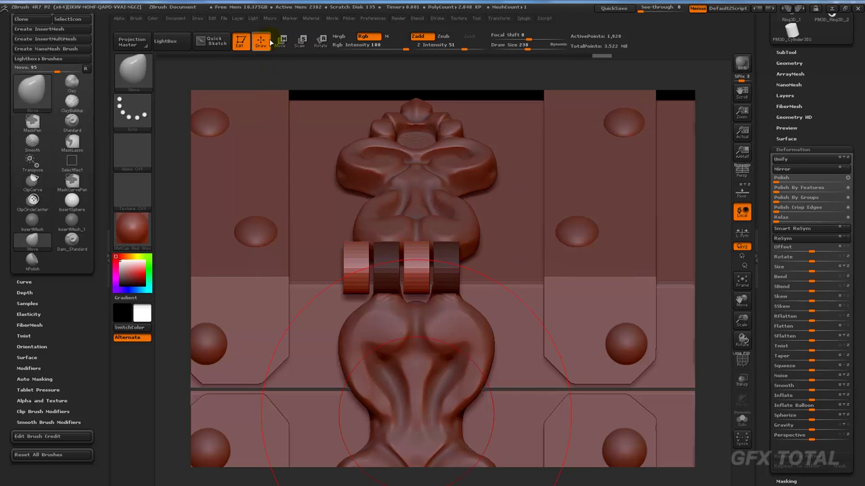
pyautogui.click(787, 53)
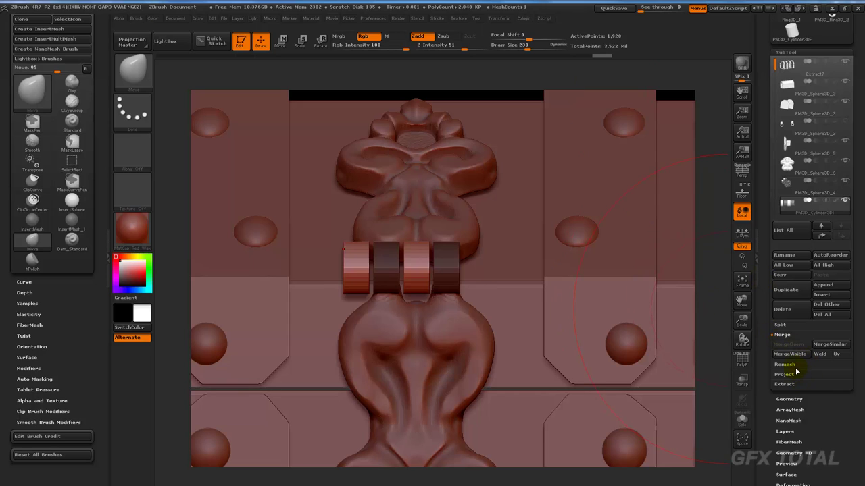
# Split the cylinders into separate subtools by polygroup and select the cylinder subtool.
pyautogui.click(796, 326)
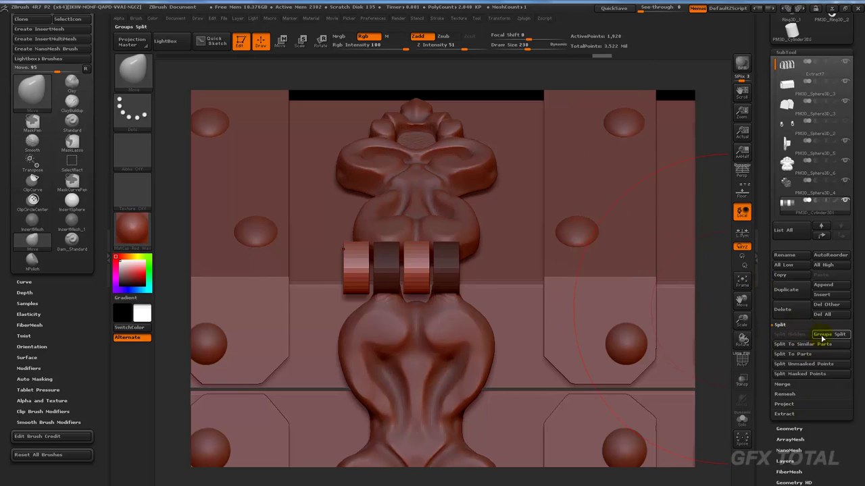
pyautogui.click(802, 365)
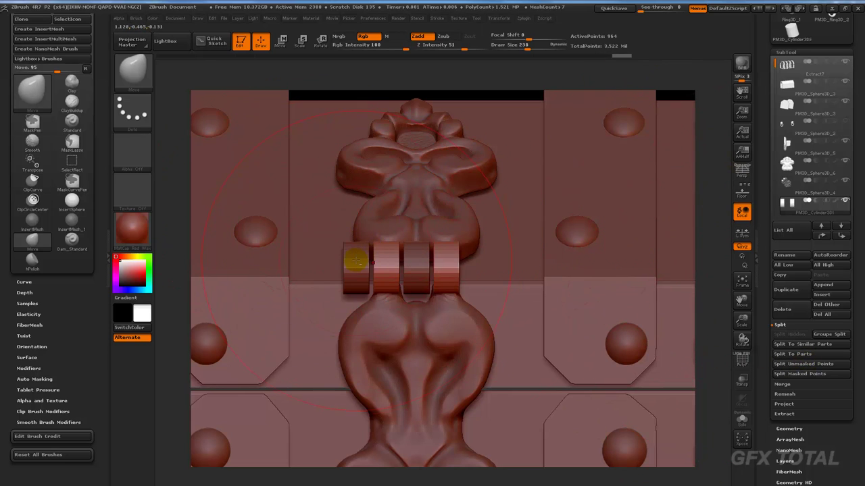
pyautogui.keyDown('alt'); pyautogui.click(356, 261); pyautogui.keyUp('alt')
pyautogui.keyDown('ctrl'); pyautogui.keyDown('shift'); pyautogui.moveTo(307, 184); pyautogui.dragTo(459, 250); pyautogui.keyUp('shift'); pyautogui.keyUp('ctrl')
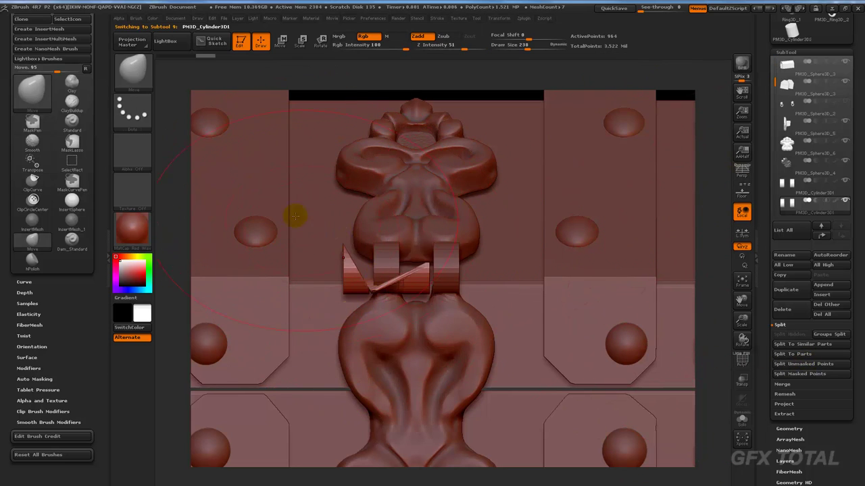
pyautogui.hotkey('ctrl', 'z')
# Hide the leftmost knuckle ring and delete the hidden geometry, leaving three knuckles.
pyautogui.keyDown('ctrl'); pyautogui.keyDown('shift'); pyautogui.click(132, 71); pyautogui.keyUp('shift'); pyautogui.keyUp('ctrl')
pyautogui.click(264, 81)
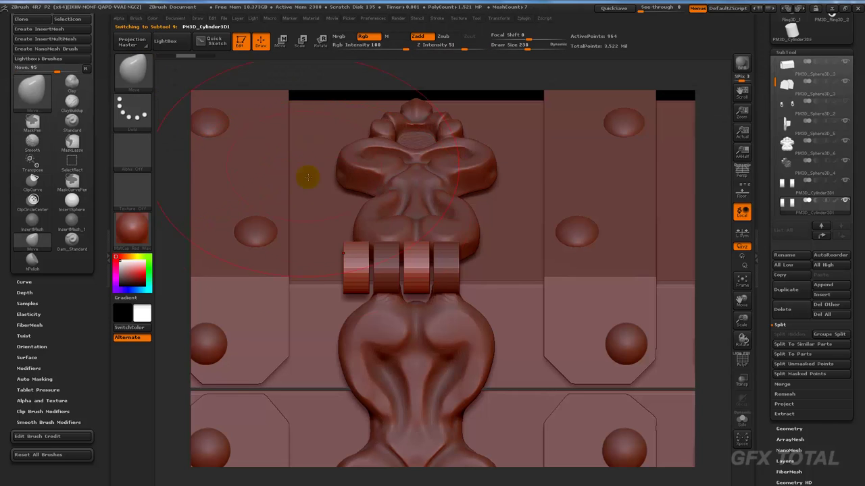
pyautogui.keyDown('ctrl'); pyautogui.keyDown('alt'); pyautogui.keyDown('shift'); pyautogui.moveTo(313, 224); pyautogui.dragTo(378, 326); pyautogui.keyUp('shift'); pyautogui.keyUp('alt'); pyautogui.keyUp('ctrl')
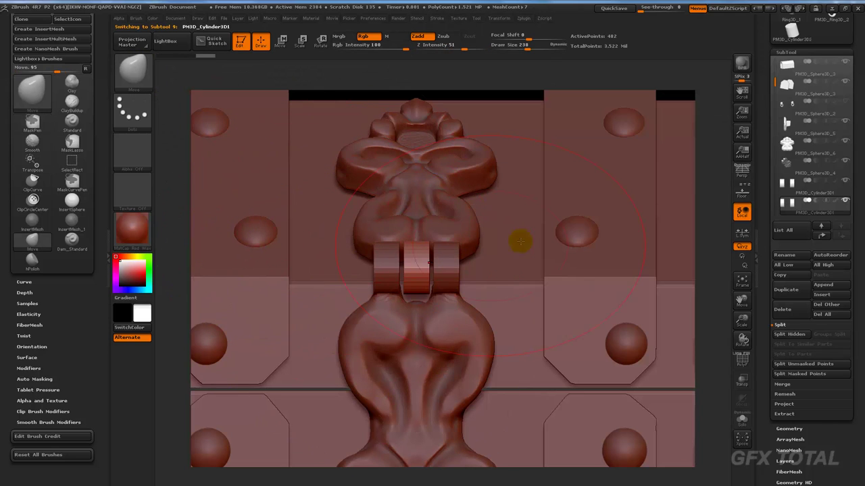
pyautogui.scroll(-2, 770, 250)
pyautogui.scroll(-2, 806, 271)
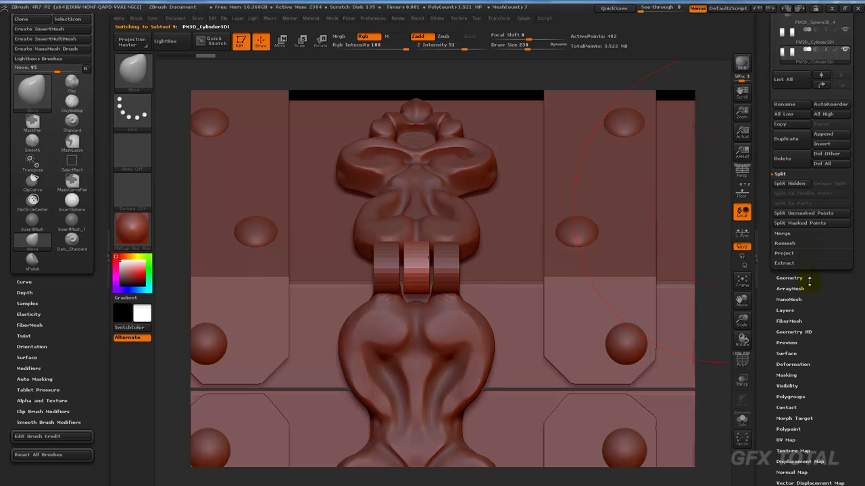
pyautogui.click(808, 278)
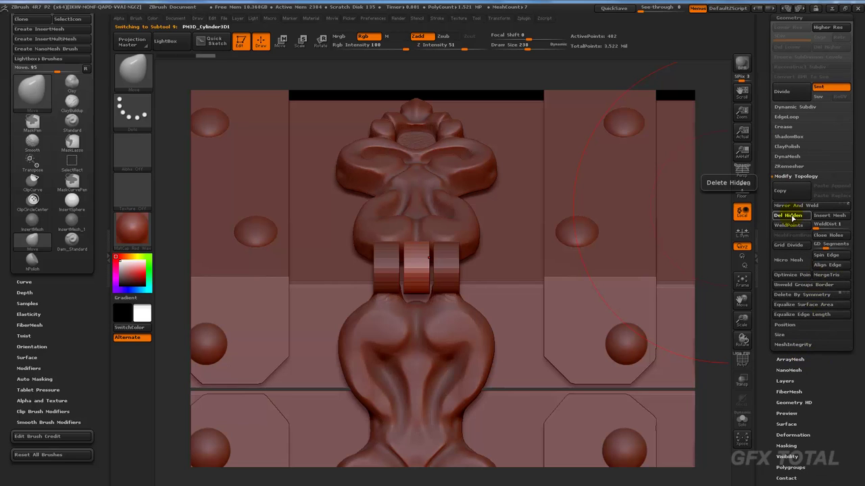
pyautogui.click(792, 216)
pyautogui.moveTo(725, 224)
pyautogui.mouseDown()
pyautogui.moveTo(718, 297)
pyautogui.moveTo(751, 300)
pyautogui.moveTo(726, 261)
pyautogui.mouseUp()
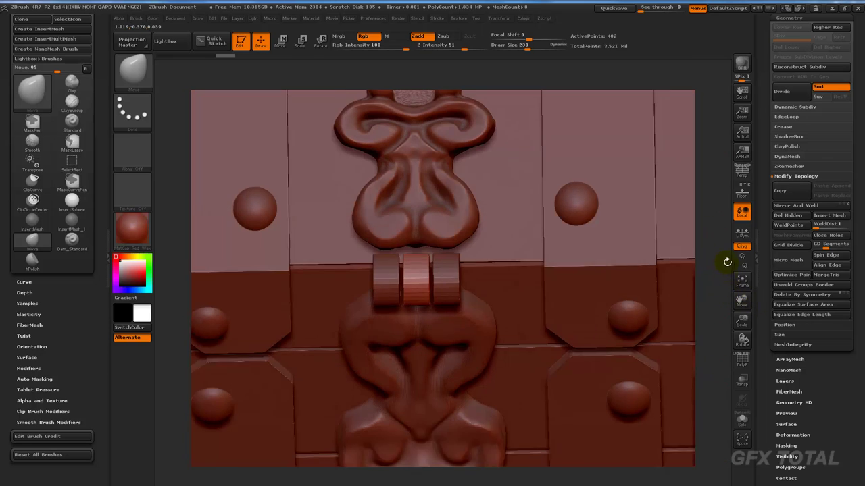
# Select the upper ornament, mask a spot at its bottom edge, and invert the mask.
pyautogui.keyDown('alt'); pyautogui.click(454, 230); pyautogui.keyUp('alt')
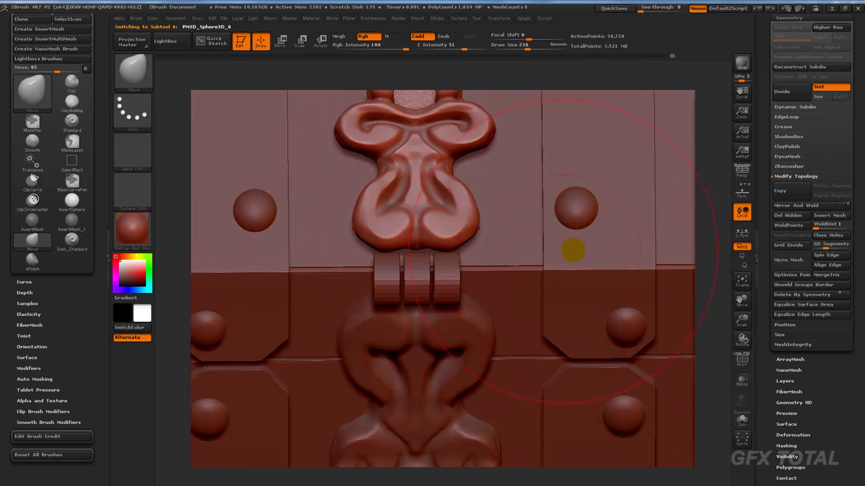
pyautogui.keyDown('ctrl'); pyautogui.moveTo(716, 309); pyautogui.dragTo(707, 279); pyautogui.keyUp('ctrl')
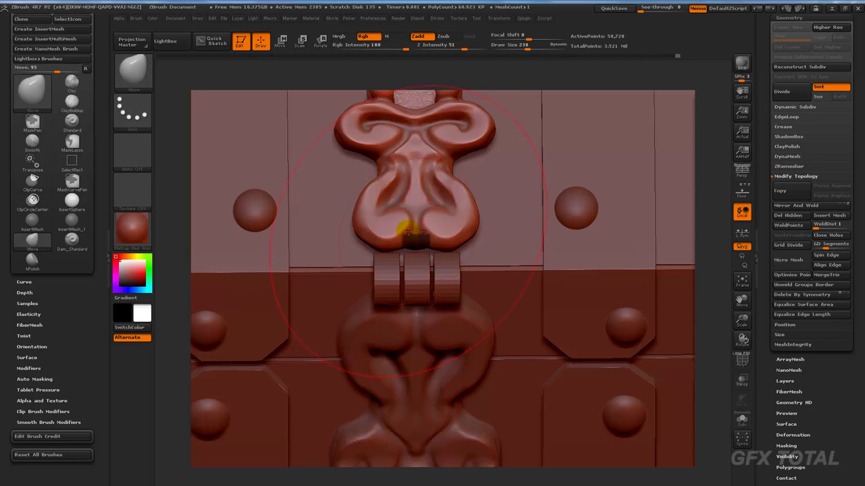
pyautogui.press('ctrl')
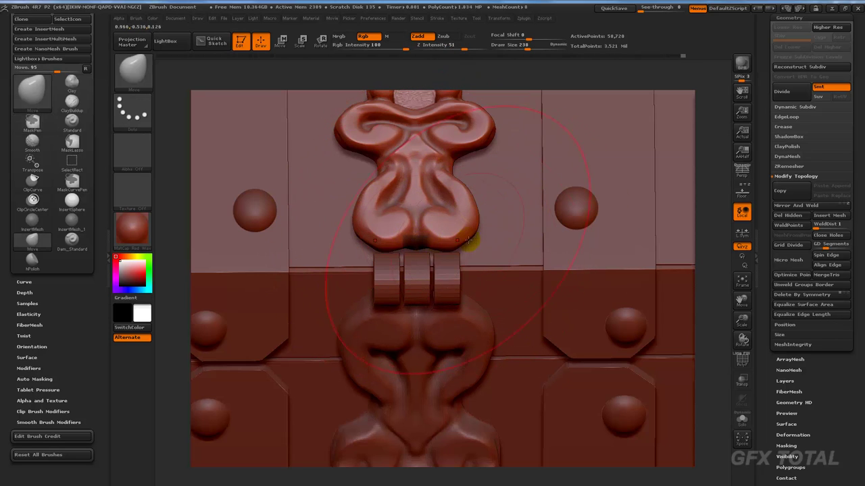
pyautogui.press('ctrl')
pyautogui.keyDown('ctrl'); pyautogui.click(696, 273); pyautogui.keyUp('ctrl')
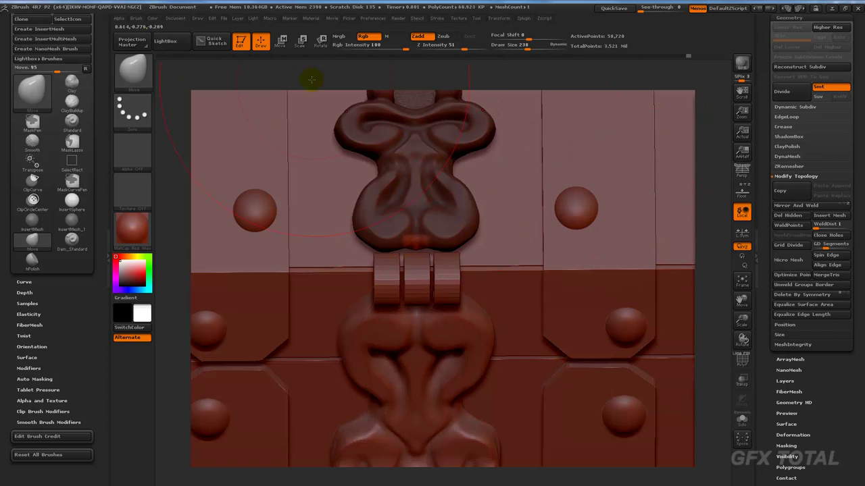
pyautogui.click(283, 41)
pyautogui.moveTo(710, 224)
pyautogui.mouseDown()
pyautogui.moveTo(743, 218)
pyautogui.moveTo(696, 232)
pyautogui.mouseUp()
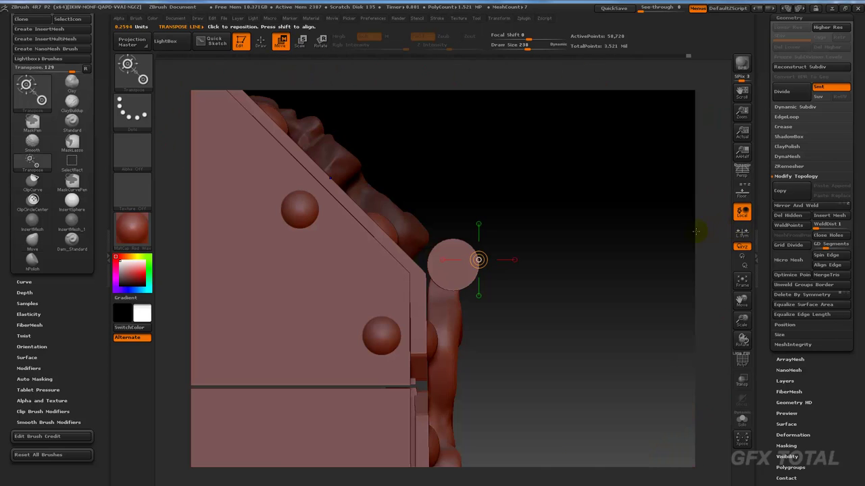
# Pull the unmasked tip of the upper flap down along a move line to the knuckles.
pyautogui.moveTo(419, 245); pyautogui.dragTo(503, 326)
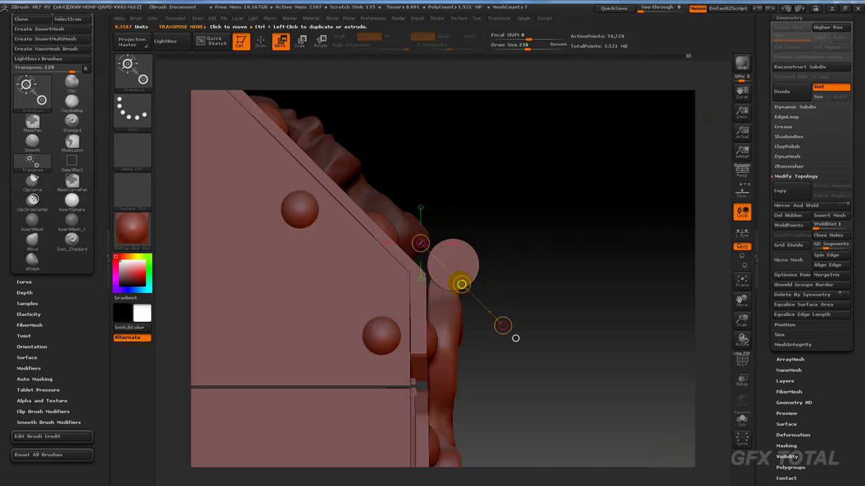
pyautogui.moveTo(461, 285); pyautogui.dragTo(589, 416)
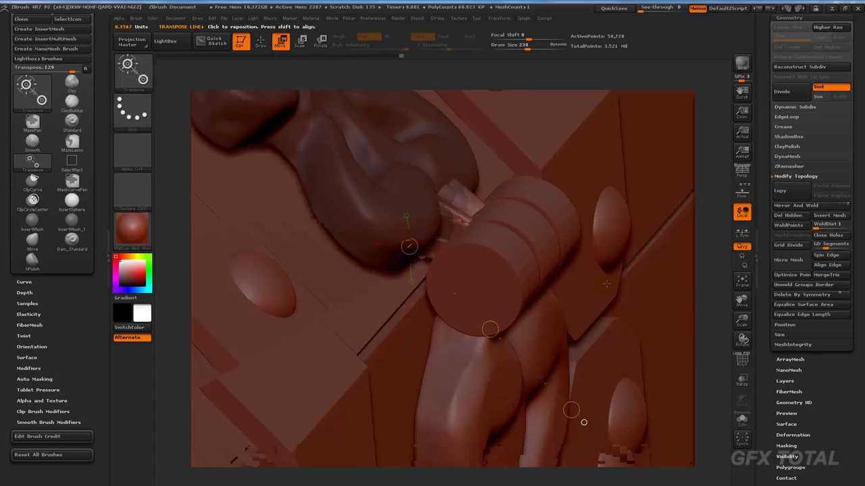
pyautogui.moveTo(606, 298); pyautogui.dragTo(614, 295)
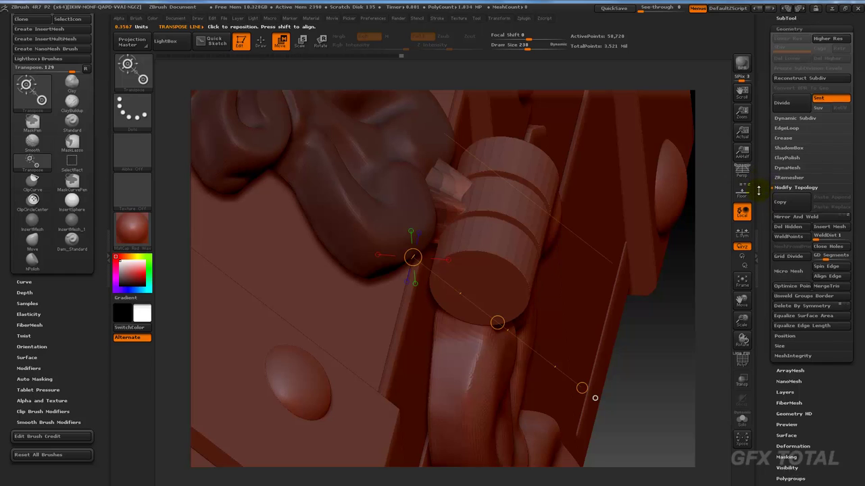
pyautogui.scroll(2, 805, 184)
# Solo the lion clasp subtool and show only one knuckle cylinder beside it.
pyautogui.click(787, 158)
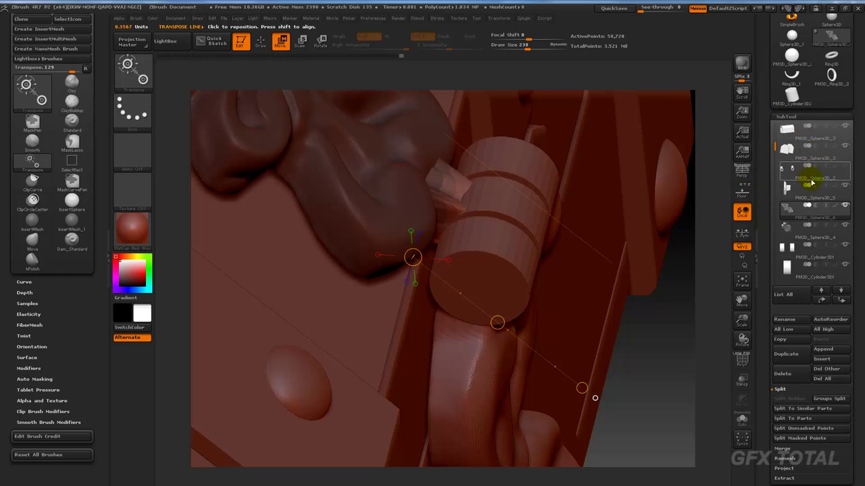
pyautogui.click(846, 209)
pyautogui.moveTo(814, 266)
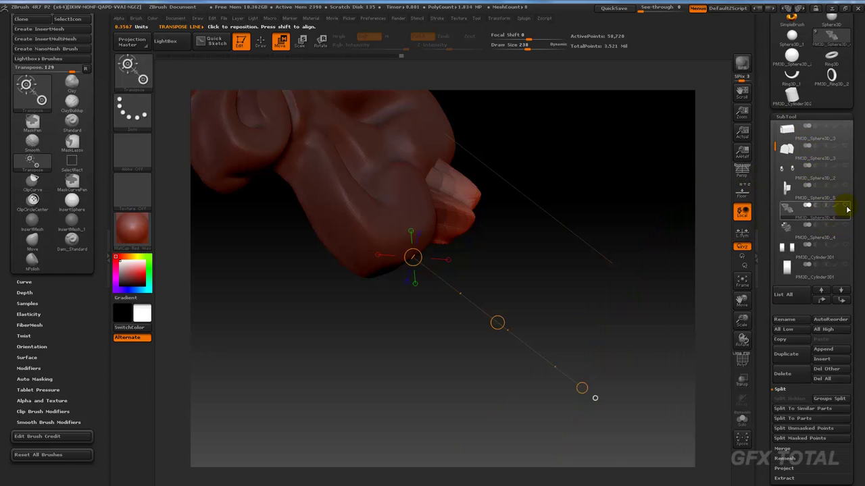
pyautogui.click(844, 246)
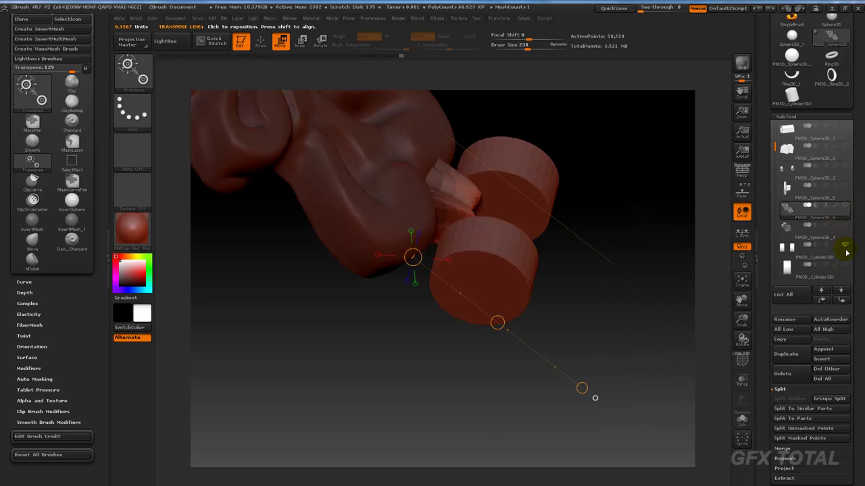
pyautogui.click(843, 246)
pyautogui.click(844, 264)
pyautogui.moveTo(649, 202); pyautogui.dragTo(572, 200)
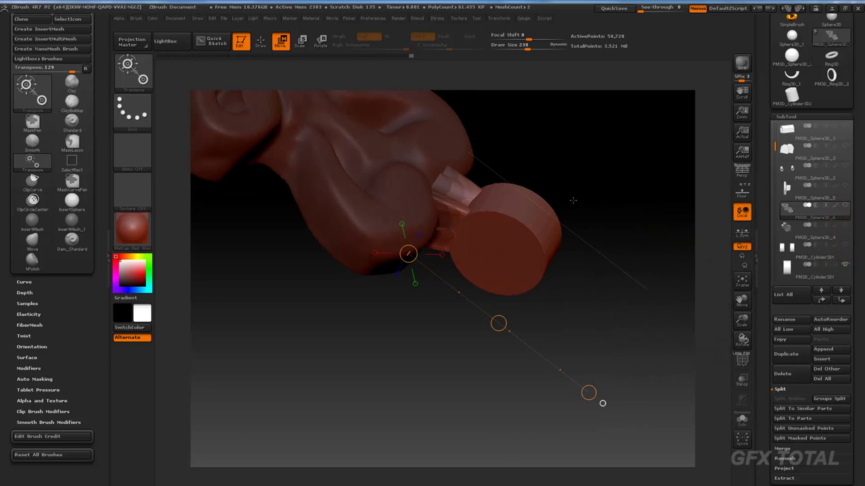
pyautogui.press('q')
pyautogui.moveTo(280, 70); pyautogui.dragTo(305, 304)
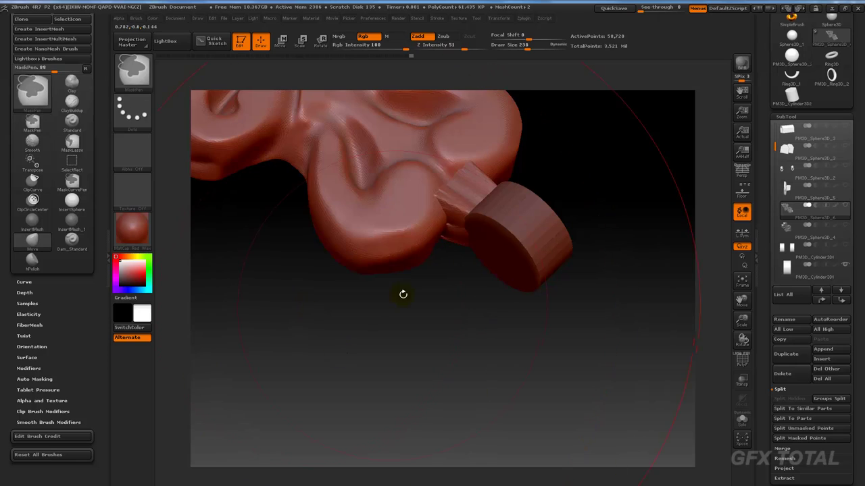
# Thin the clasp's neck toward the knuckle cylinder with the Move brush, shrinking the brush.
pyautogui.keyDown('shift'); pyautogui.moveTo(430, 198); pyautogui.dragTo(451, 215); pyautogui.keyUp('shift')
pyautogui.moveTo(452, 252)
pyautogui.mouseDown()
pyautogui.moveTo(463, 285)
pyautogui.moveTo(579, 155)
pyautogui.moveTo(504, 205)
pyautogui.moveTo(520, 196)
pyautogui.mouseUp()
pyautogui.press('space')
pyautogui.press('space')
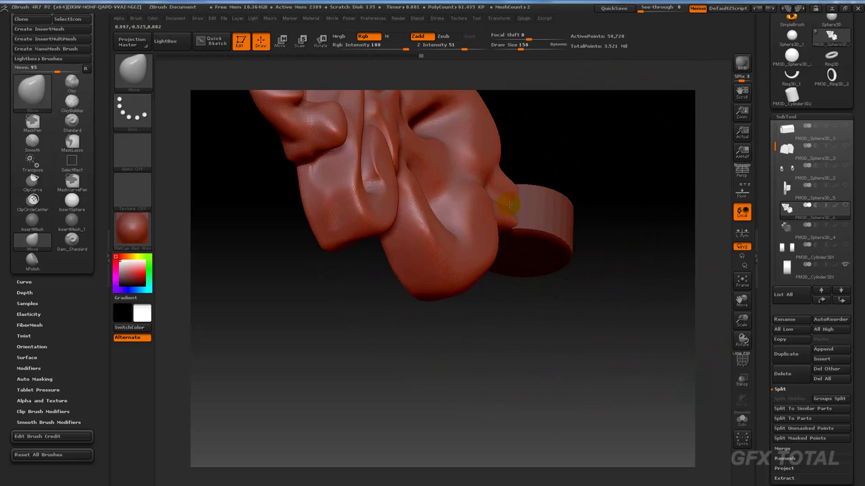
pyautogui.press('space')
pyautogui.moveTo(579, 205)
pyautogui.mouseDown()
pyautogui.moveTo(508, 204)
pyautogui.moveTo(482, 236)
pyautogui.mouseUp()
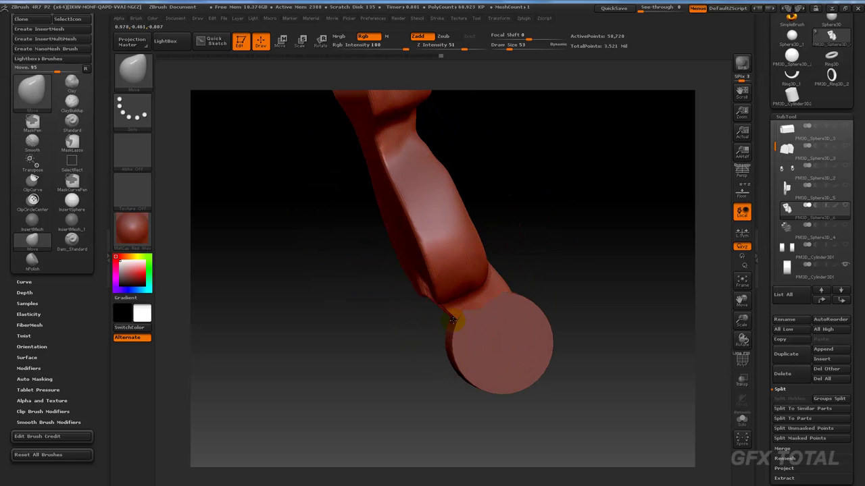
pyautogui.moveTo(452, 320); pyautogui.dragTo(412, 298)
# Smooth the neck where it joins the cylinder, then select the knuckle cylinder subtool.
pyautogui.press('shift')
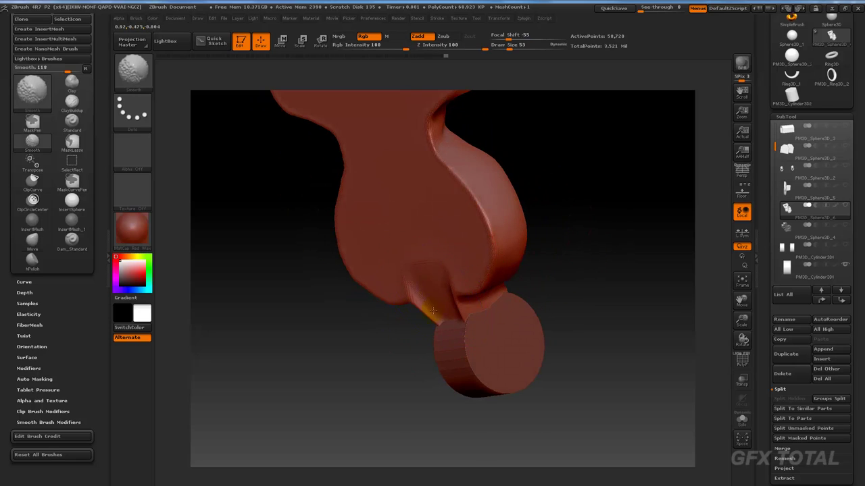
pyautogui.moveTo(560, 222); pyautogui.dragTo(437, 320)
pyautogui.press('space')
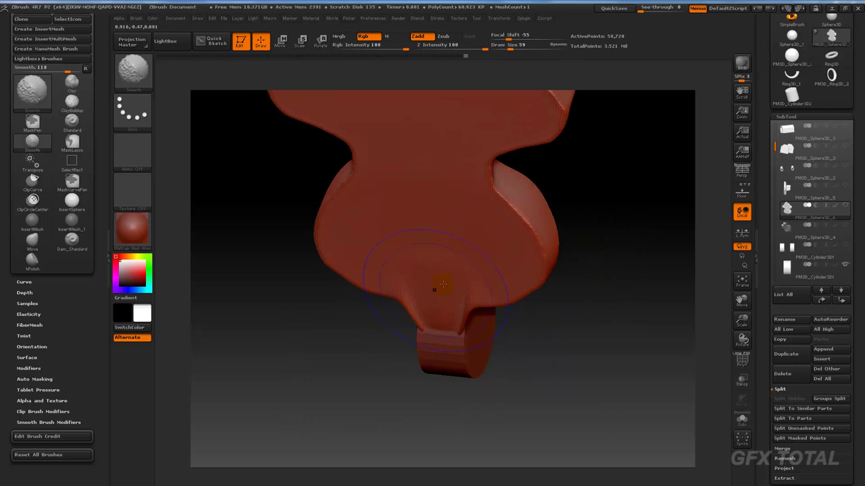
pyautogui.moveTo(612, 196)
pyautogui.mouseDown()
pyautogui.moveTo(574, 218)
pyautogui.moveTo(691, 170)
pyautogui.moveTo(500, 266)
pyautogui.mouseUp()
pyautogui.press('shift')
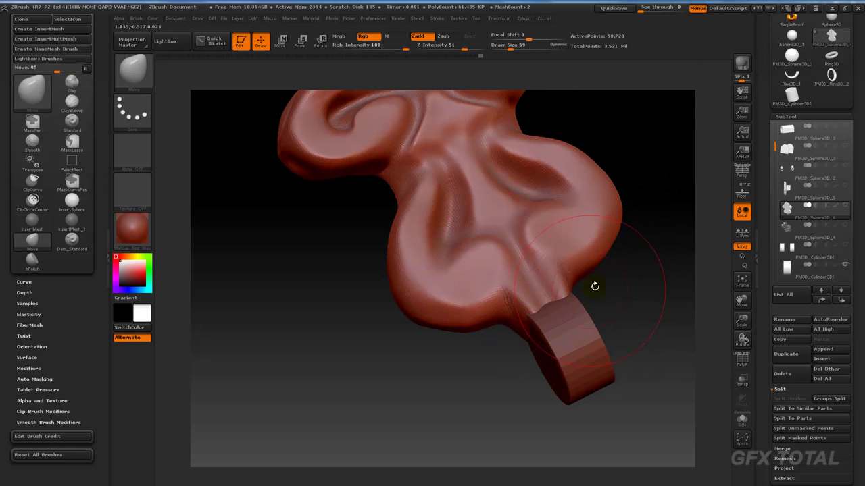
pyautogui.moveTo(594, 289); pyautogui.dragTo(583, 329)
pyautogui.moveTo(637, 271)
pyautogui.mouseDown()
pyautogui.moveTo(629, 290)
pyautogui.moveTo(507, 287)
pyautogui.mouseUp()
pyautogui.keyDown('alt'); pyautogui.click(508, 287); pyautogui.keyUp('alt')
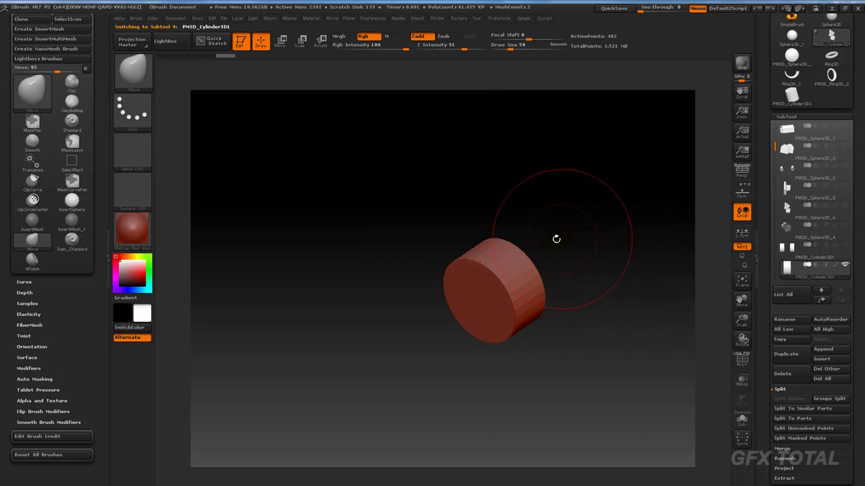
# Duplicate the PM3D_Cylinder3D1 knuckle and move the copy far to the right.
pyautogui.click(789, 248)
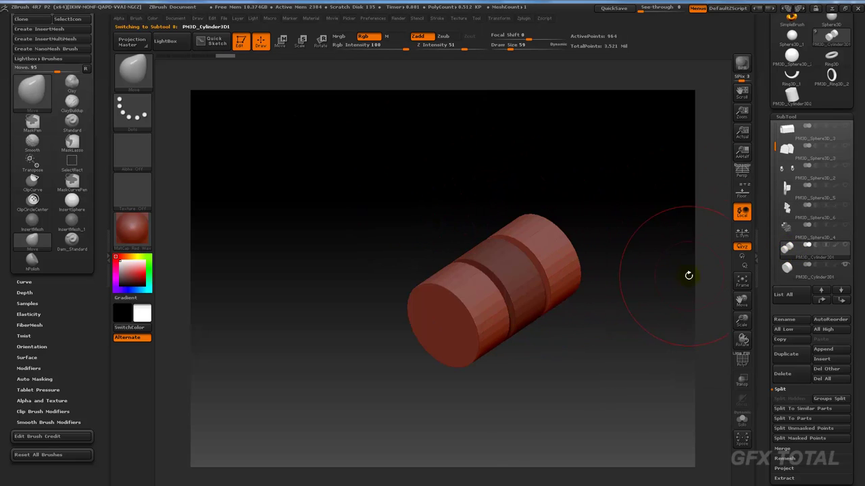
pyautogui.moveTo(685, 275)
pyautogui.mouseDown()
pyautogui.moveTo(669, 257)
pyautogui.moveTo(646, 286)
pyautogui.moveTo(637, 280)
pyautogui.moveTo(637, 251)
pyautogui.mouseUp()
pyautogui.click(788, 270)
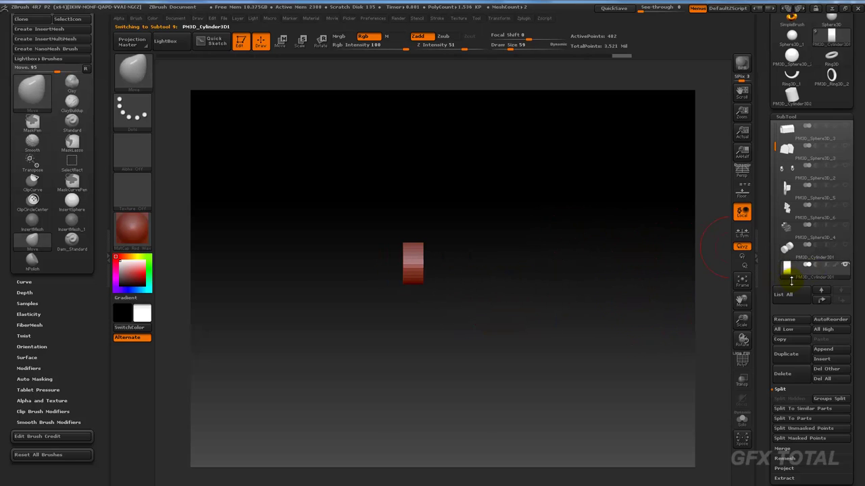
pyautogui.click(786, 354)
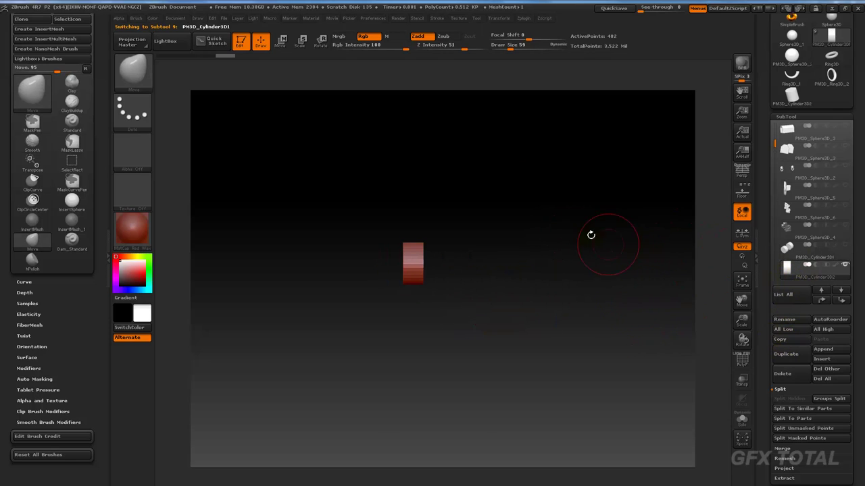
pyautogui.click(281, 42)
pyautogui.moveTo(418, 259)
pyautogui.mouseDown()
pyautogui.moveTo(531, 262)
pyautogui.moveTo(516, 262)
pyautogui.moveTo(742, 298)
pyautogui.mouseUp()
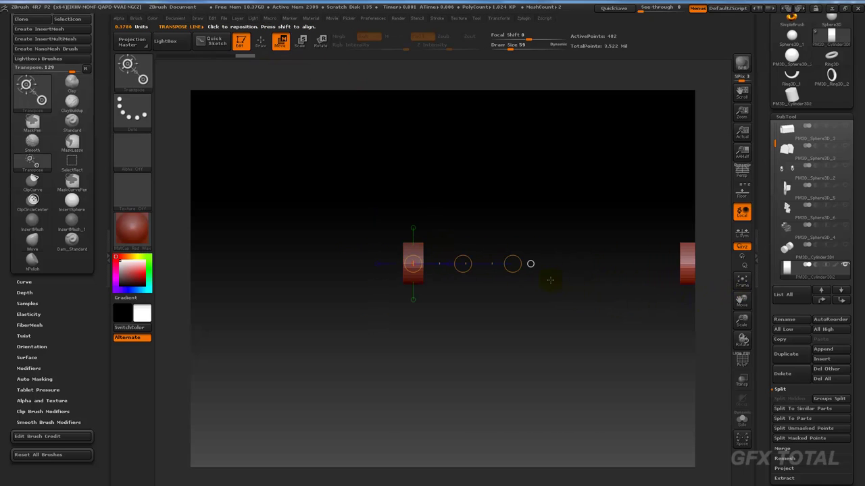
# Hide the copied cylinder, select the lion clasp, and show the knuckle cylinders beside it.
pyautogui.press('q')
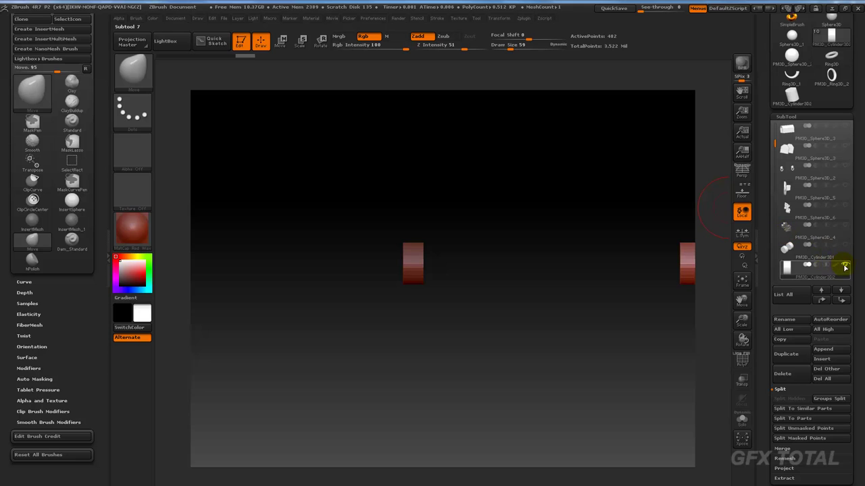
pyautogui.click(845, 268)
pyautogui.click(788, 229)
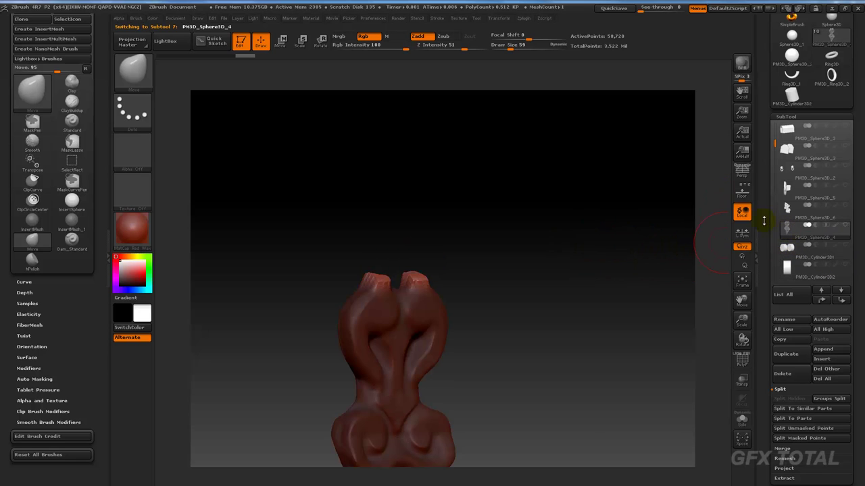
pyautogui.keyDown('alt'); pyautogui.moveTo(657, 220); pyautogui.dragTo(539, 313); pyautogui.keyUp('alt')
pyautogui.press('shift')
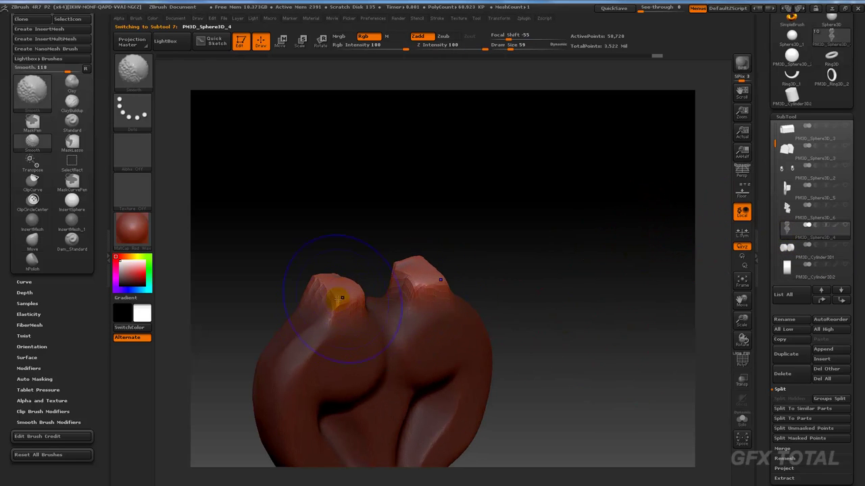
pyautogui.moveTo(558, 253)
pyautogui.mouseDown()
pyautogui.moveTo(608, 264)
pyautogui.moveTo(681, 252)
pyautogui.moveTo(593, 251)
pyautogui.moveTo(382, 200)
pyautogui.moveTo(388, 247)
pyautogui.mouseUp()
pyautogui.click(846, 246)
# Reduce the brush to 47, smooth the second prong's neck, and select the knuckle cylinders subtool.
pyautogui.rightClick(298, 284)
pyautogui.moveTo(298, 284); pyautogui.dragTo(270, 274)
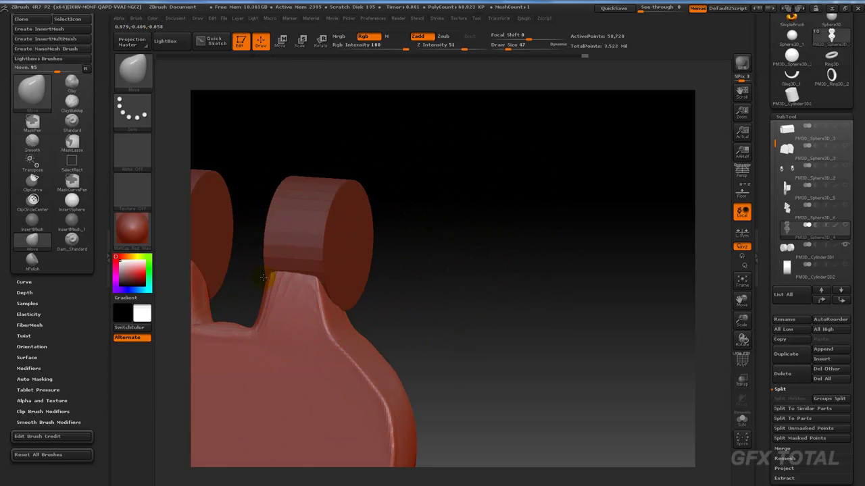
pyautogui.keyDown('shift'); pyautogui.moveTo(286, 284); pyautogui.dragTo(290, 293); pyautogui.keyUp('shift')
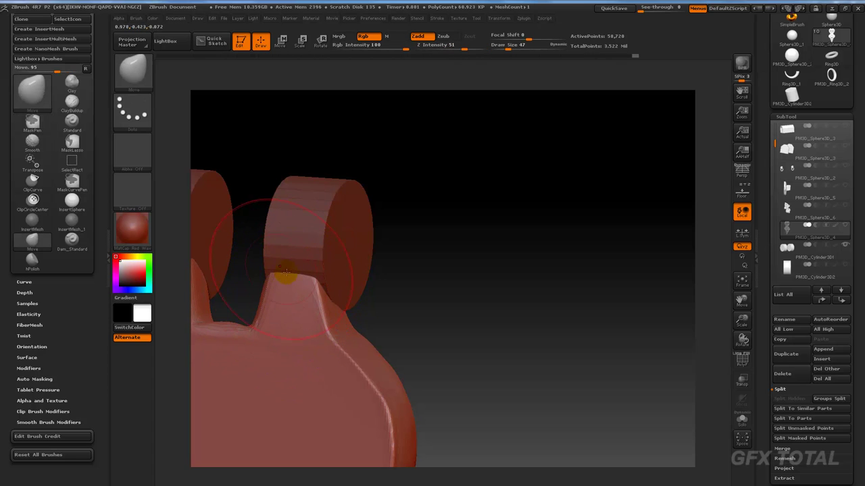
pyautogui.moveTo(419, 270)
pyautogui.mouseDown()
pyautogui.moveTo(546, 275)
pyautogui.moveTo(585, 294)
pyautogui.moveTo(564, 280)
pyautogui.moveTo(608, 281)
pyautogui.mouseUp()
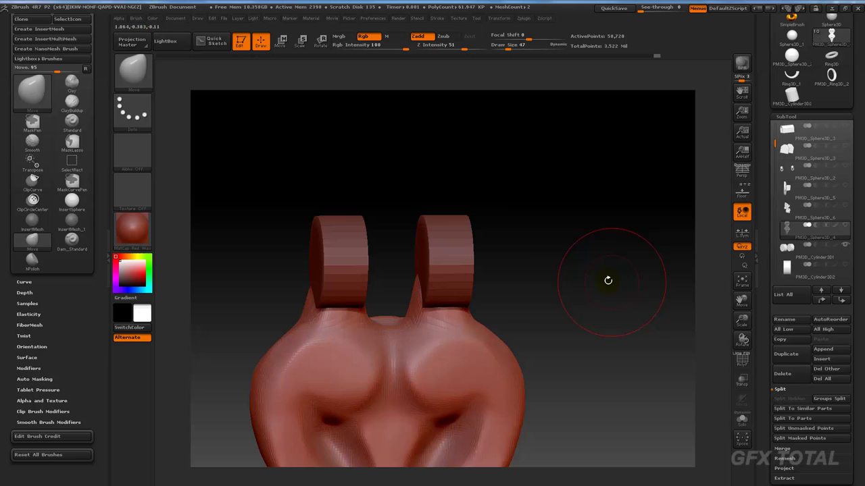
pyautogui.keyDown('alt'); pyautogui.click(450, 258); pyautogui.keyUp('alt')
pyautogui.moveTo(560, 248); pyautogui.dragTo(765, 241)
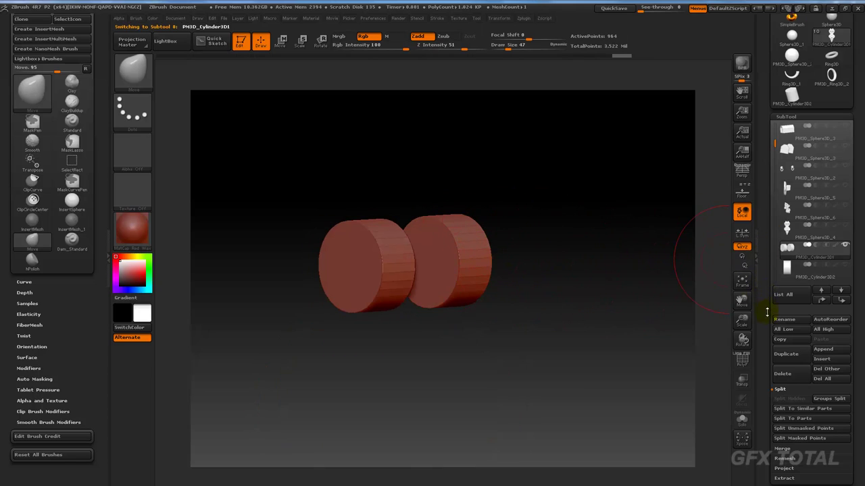
# Turn on the wireframe for the two knuckle cylinders and orbit to a high oblique view.
pyautogui.scroll(-3, 767, 311)
pyautogui.scroll(-3, 768, 290)
pyautogui.scroll(-3, 772, 264)
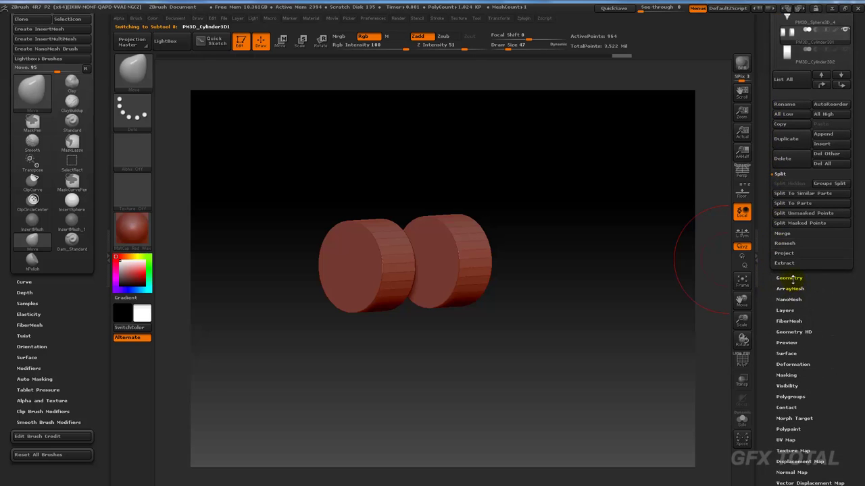
pyautogui.click(790, 278)
pyautogui.click(742, 362)
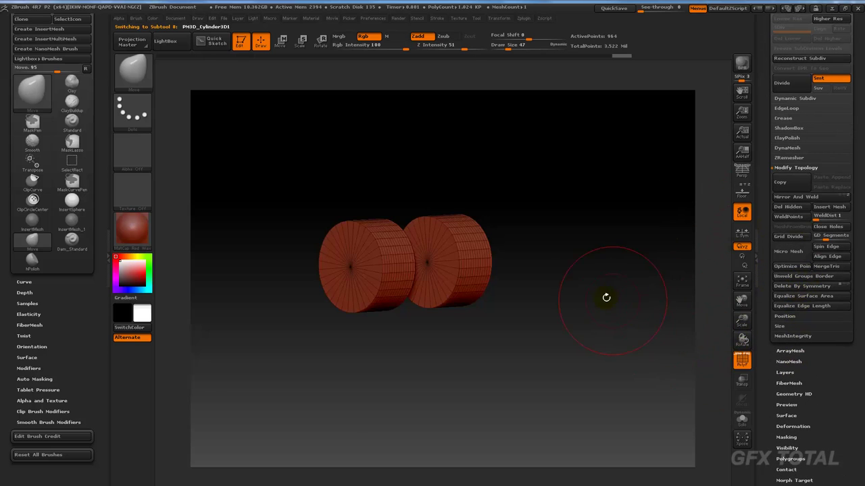
pyautogui.moveTo(606, 297)
pyautogui.mouseDown()
pyautogui.moveTo(614, 324)
pyautogui.moveTo(598, 324)
pyautogui.moveTo(592, 359)
pyautogui.moveTo(592, 326)
pyautogui.moveTo(608, 310)
pyautogui.mouseUp()
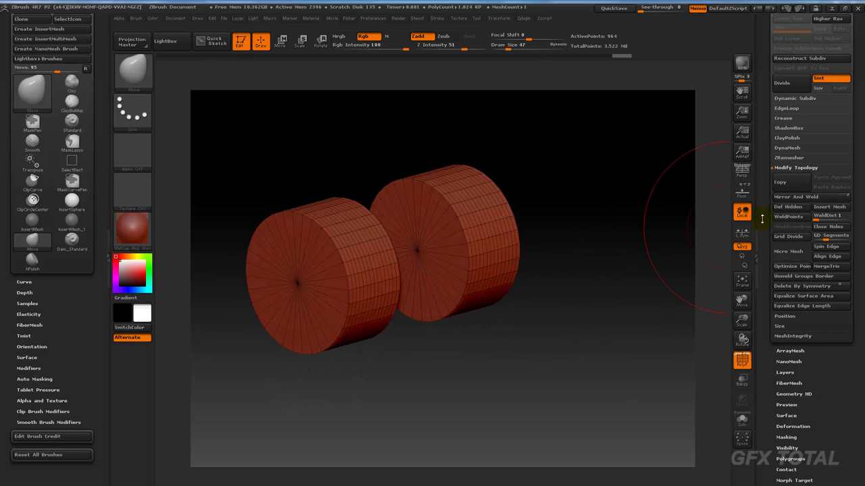
pyautogui.moveTo(761, 218); pyautogui.dragTo(761, 245)
pyautogui.moveTo(594, 270)
pyautogui.mouseDown()
pyautogui.moveTo(611, 271)
pyautogui.moveTo(573, 275)
pyautogui.moveTo(579, 284)
pyautogui.moveTo(600, 284)
pyautogui.moveTo(513, 196)
pyautogui.mouseUp()
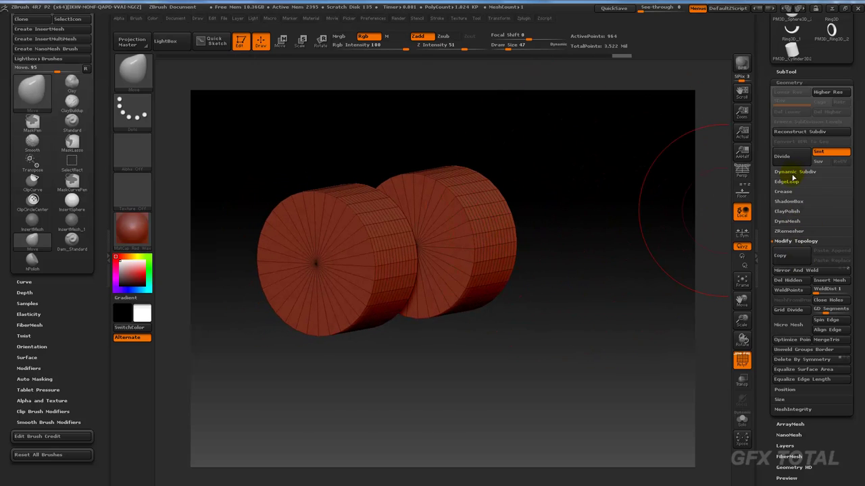
# Subdivide the cylinders to level 4 (about 63,488 polygons) and delete their lower subdivision levels.
pyautogui.hotkey('ctrl', 'd')
pyautogui.hotkey('ctrl', 'd')
pyautogui.hotkey('ctrl', 'd')
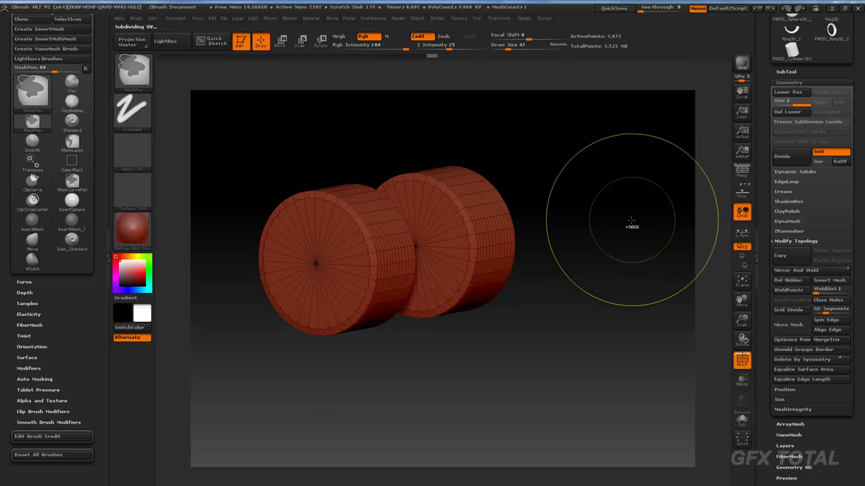
pyautogui.moveTo(613, 262); pyautogui.dragTo(593, 264)
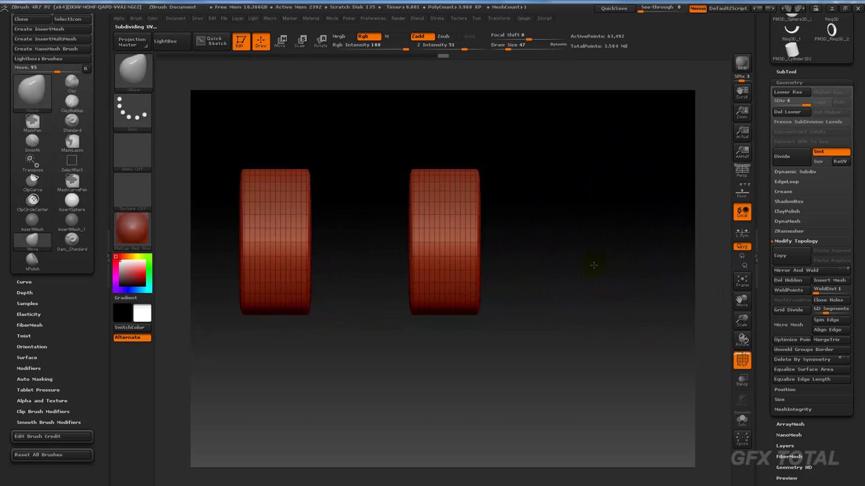
pyautogui.click(791, 115)
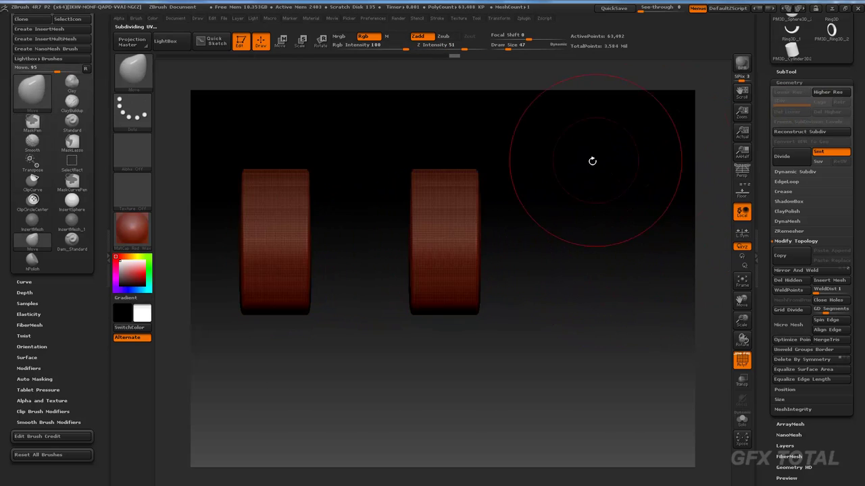
pyautogui.moveTo(591, 160); pyautogui.dragTo(714, 250)
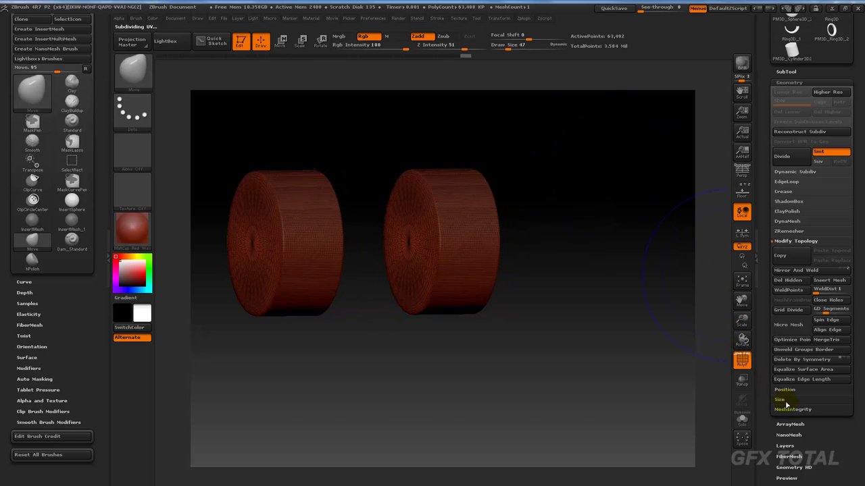
pyautogui.moveTo(769, 250); pyautogui.dragTo(831, 279)
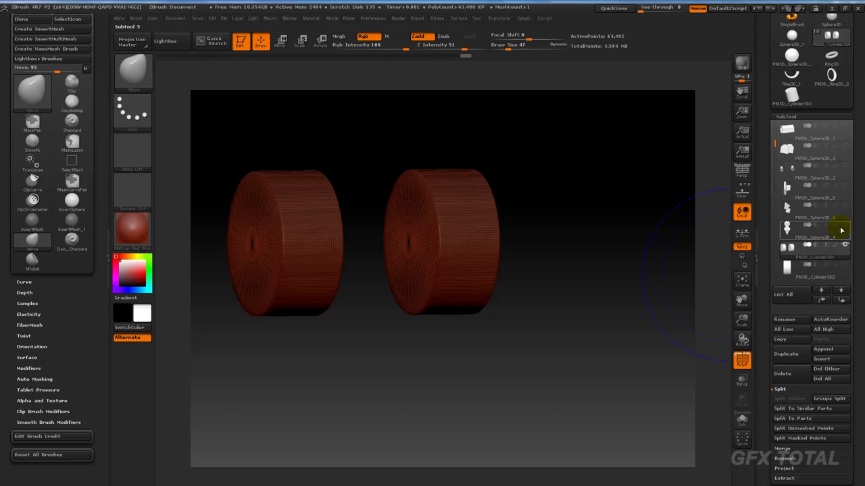
# Show the clasp body, select it and MergeDown the two knuckle cylinders into it.
pyautogui.click(844, 225)
pyautogui.moveTo(623, 267)
pyautogui.keyDown('shift'); pyautogui.mouseDown()
pyautogui.moveTo(646, 270)
pyautogui.moveTo(637, 245)
pyautogui.moveTo(637, 290)
pyautogui.moveTo(648, 290)
pyautogui.mouseUp(); pyautogui.keyUp('shift')
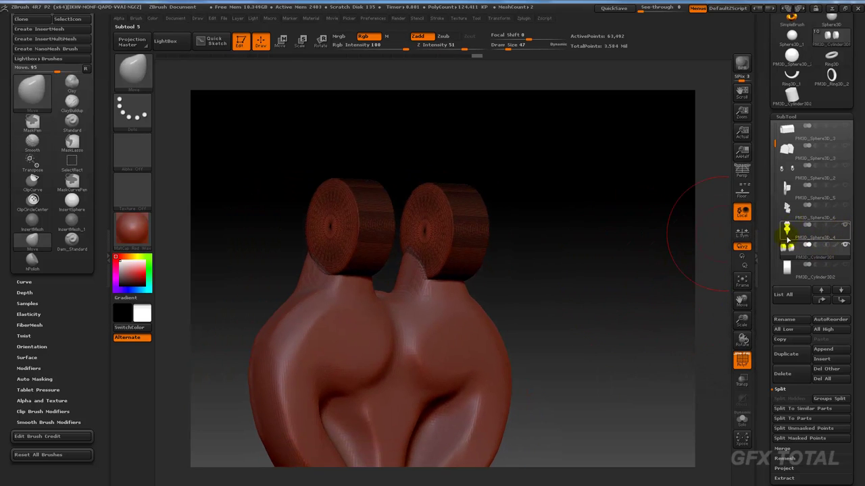
pyautogui.click(787, 230)
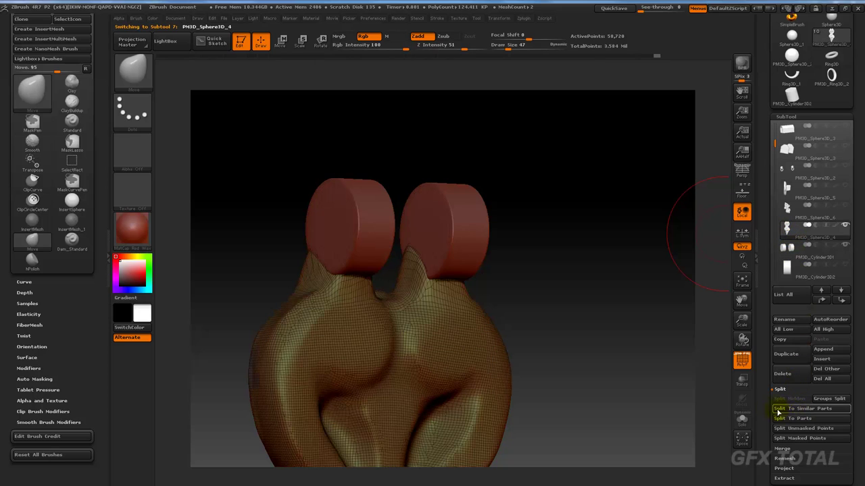
pyautogui.click(785, 449)
pyautogui.click(787, 409)
pyautogui.click(690, 429)
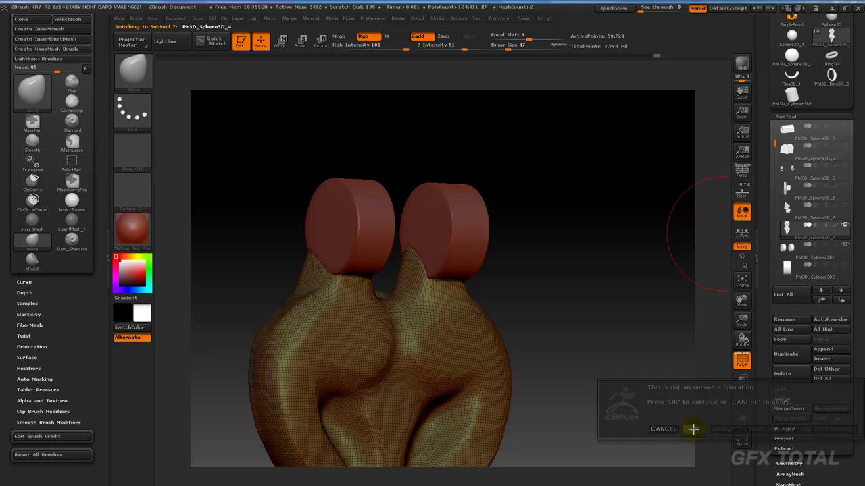
# Clear the mask and DynaMesh the merged hasp flap at resolution 512, then reopen the SubTool list.
pyautogui.moveTo(628, 311)
pyautogui.mouseDown()
pyautogui.moveTo(610, 290)
pyautogui.moveTo(741, 265)
pyautogui.mouseUp()
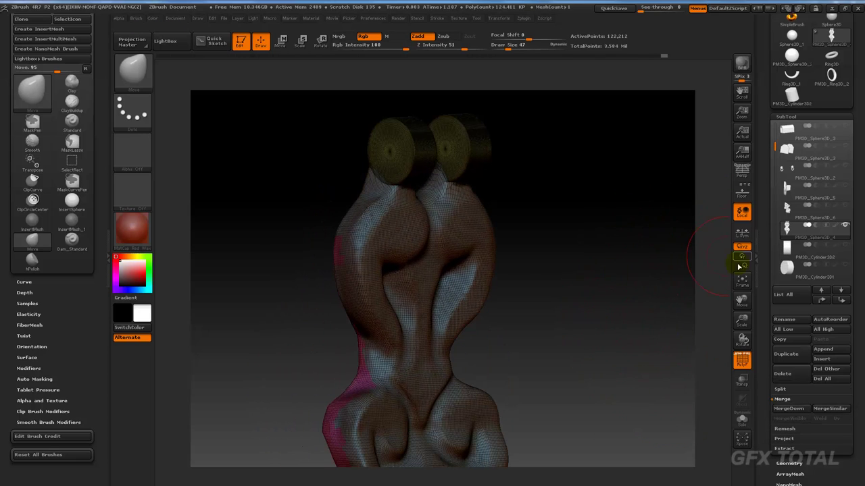
pyautogui.scroll(-5, 764, 340)
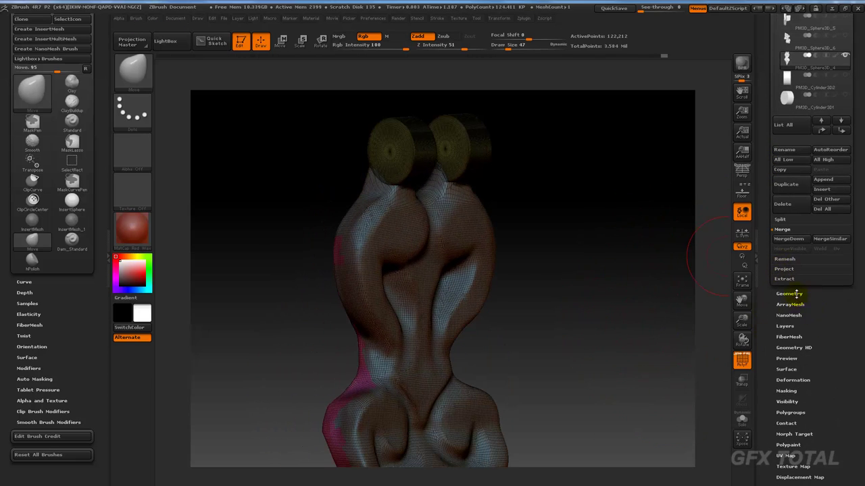
pyautogui.click(789, 293)
pyautogui.click(787, 156)
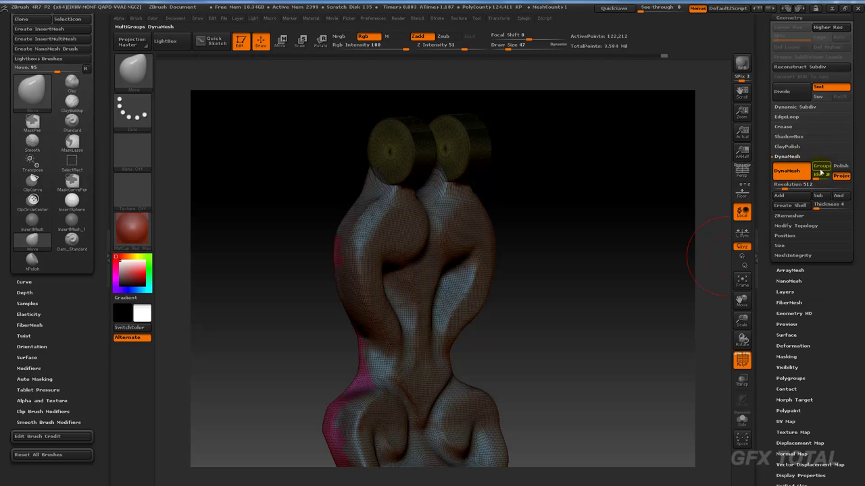
pyautogui.press('ctrl')
pyautogui.moveTo(584, 196)
pyautogui.keyDown('ctrl'); pyautogui.mouseDown()
pyautogui.moveTo(610, 228)
pyautogui.moveTo(491, 185)
pyautogui.mouseUp(); pyautogui.keyUp('ctrl')
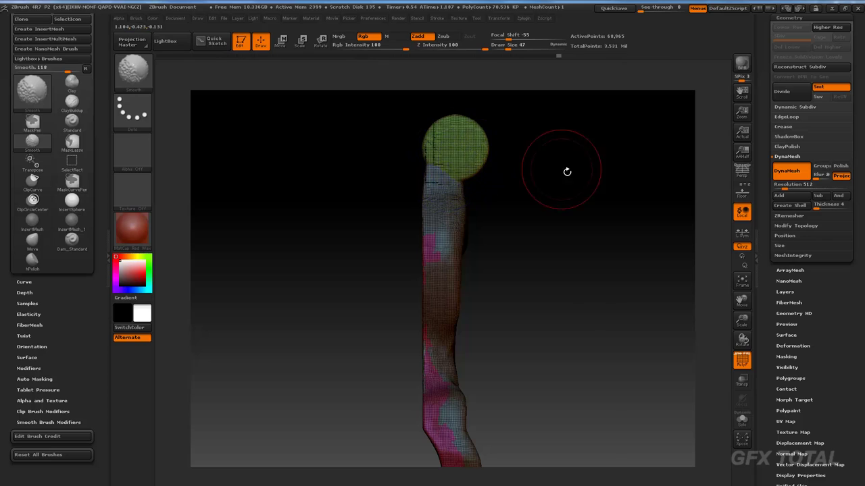
pyautogui.keyDown('shift'); pyautogui.moveTo(566, 172); pyautogui.dragTo(511, 176); pyautogui.keyUp('shift')
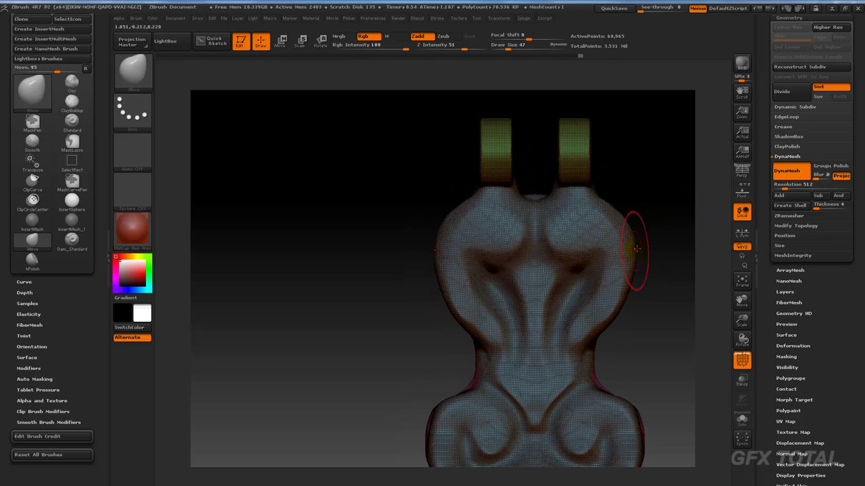
pyautogui.keyDown('alt'); pyautogui.moveTo(686, 248); pyautogui.dragTo(590, 250); pyautogui.keyUp('alt')
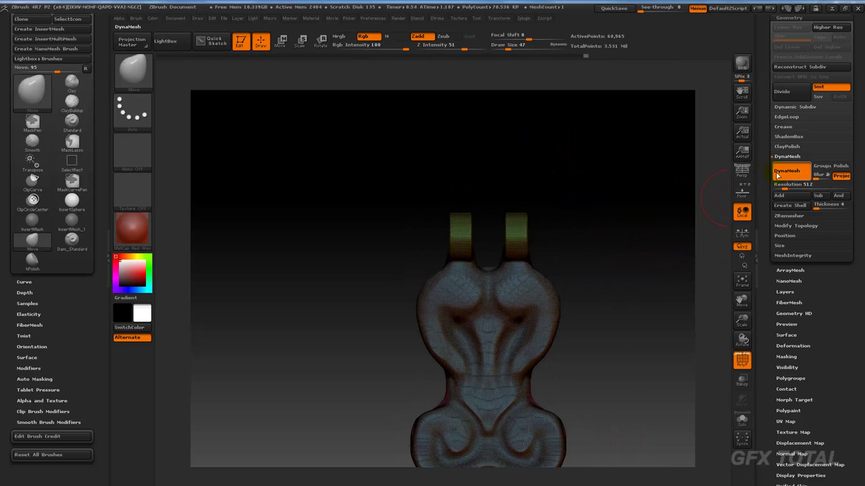
pyautogui.scroll(3, 765, 170)
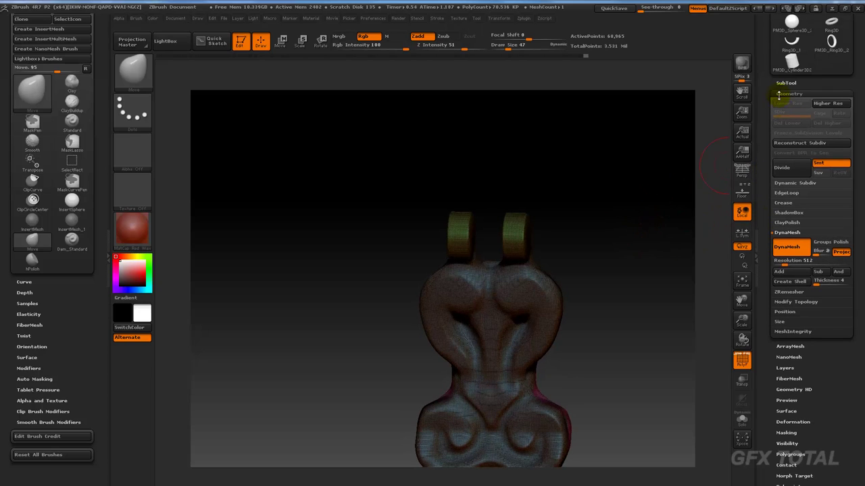
pyautogui.click(791, 83)
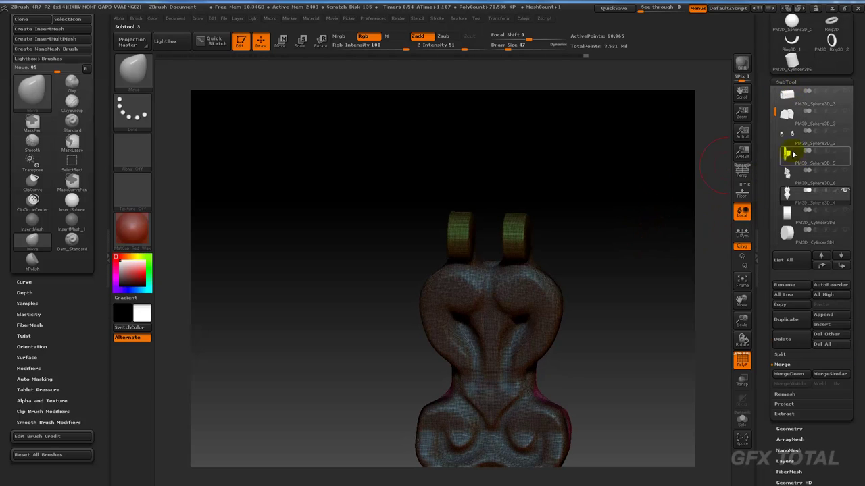
# Isolate the second clasp with its cylinder and move PM3D_Sphere3D_6 below PM3D_Cylinder3D2 in the subtool list.
pyautogui.click(792, 216)
pyautogui.moveTo(611, 237); pyautogui.dragTo(635, 243)
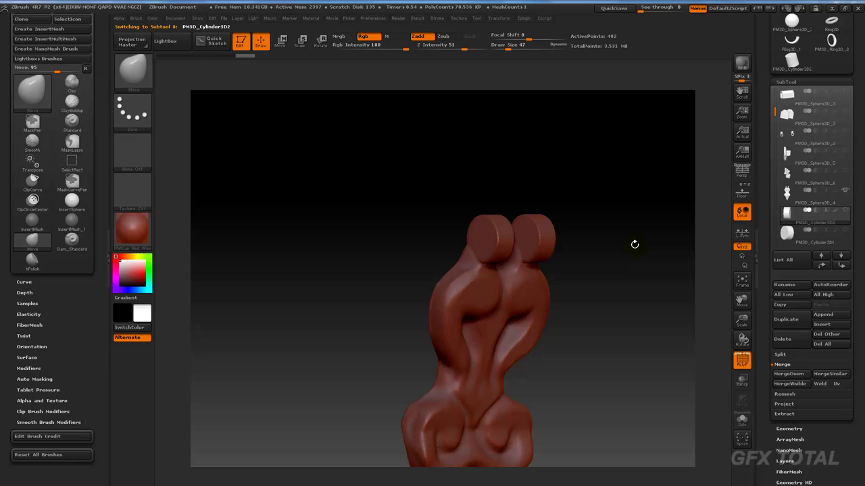
pyautogui.click(799, 234)
pyautogui.keyDown('shift'); pyautogui.click(845, 195); pyautogui.keyUp('shift')
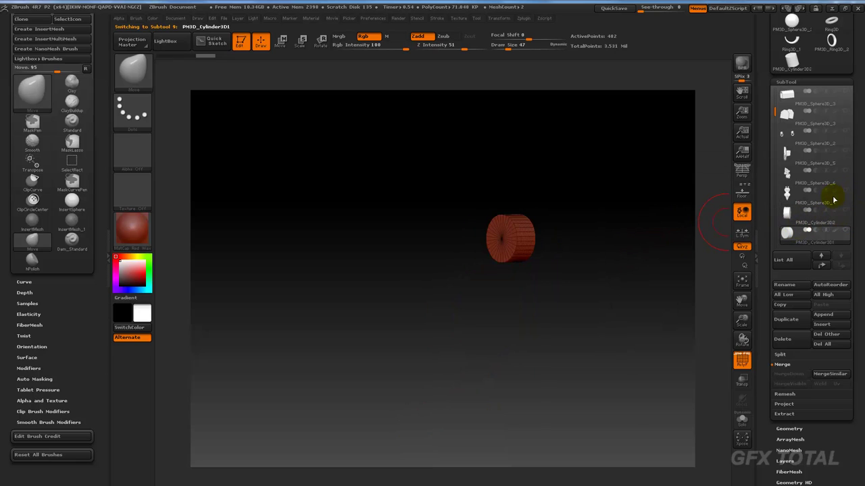
pyautogui.click(788, 175)
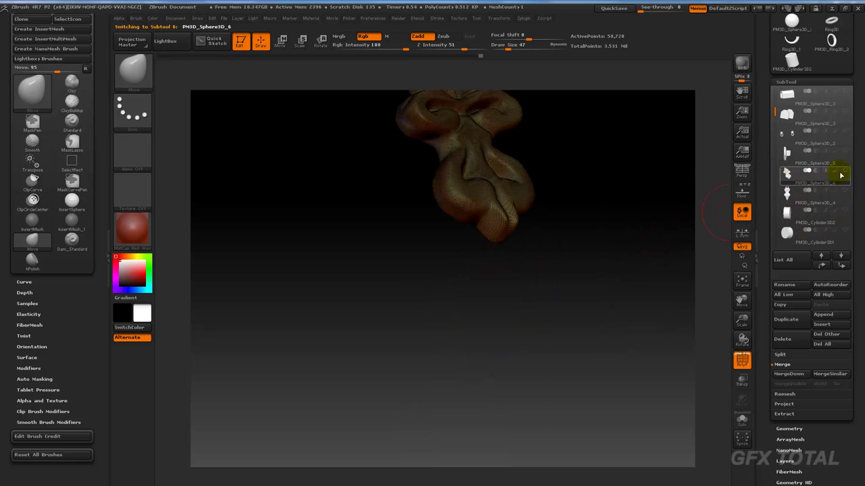
pyautogui.keyDown('shift'); pyautogui.click(844, 170); pyautogui.keyUp('shift')
pyautogui.keyDown('shift'); pyautogui.click(845, 170); pyautogui.keyUp('shift')
pyautogui.click(845, 230)
pyautogui.moveTo(652, 257)
pyautogui.mouseDown()
pyautogui.moveTo(644, 251)
pyautogui.moveTo(682, 223)
pyautogui.mouseUp()
pyautogui.click(841, 267)
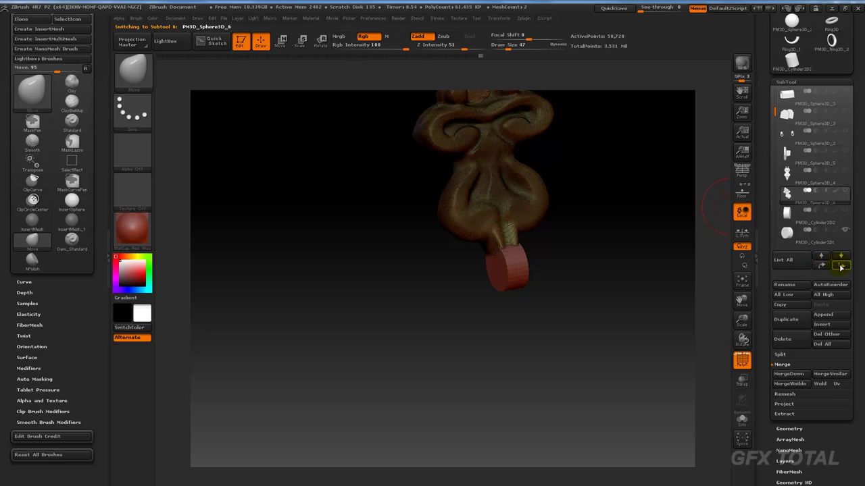
pyautogui.click(841, 267)
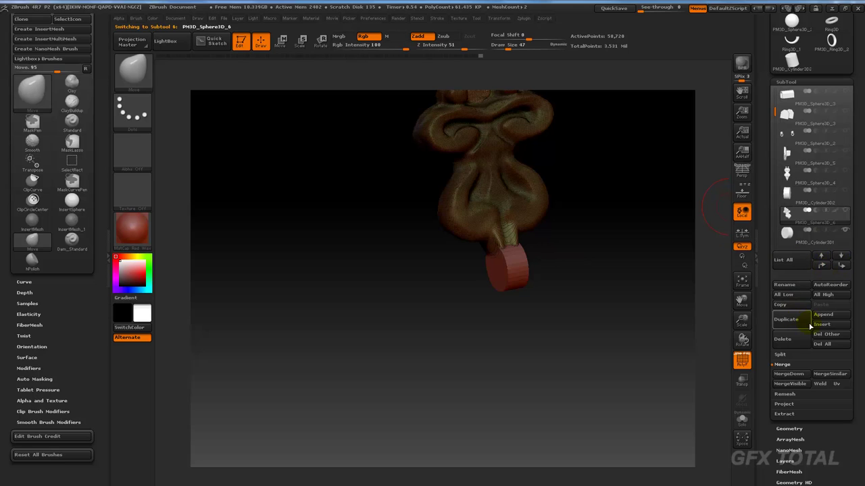
# Delete PM3D_Cylinder3D1's lower subdivision levels, then reselect PM3D_Sphere3D_6.
pyautogui.keyDown('ctrl'); pyautogui.keyDown('shift'); pyautogui.click(516, 274); pyautogui.keyUp('shift'); pyautogui.keyUp('ctrl')
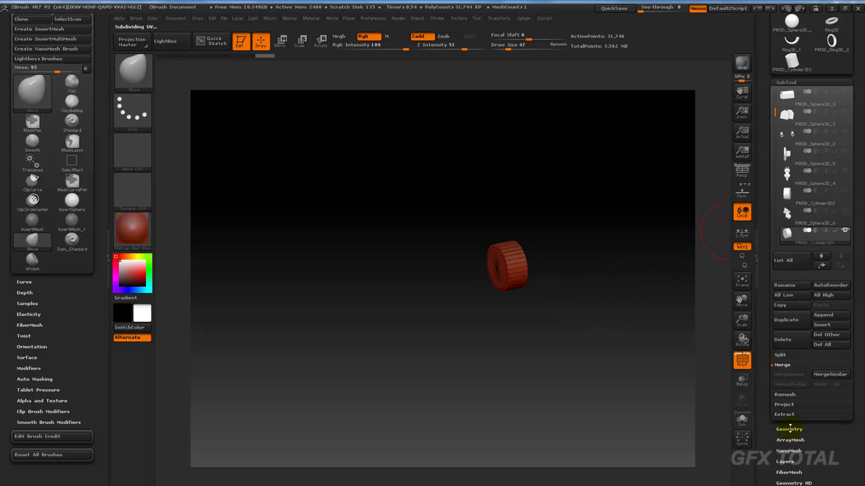
pyautogui.click(789, 429)
pyautogui.click(789, 124)
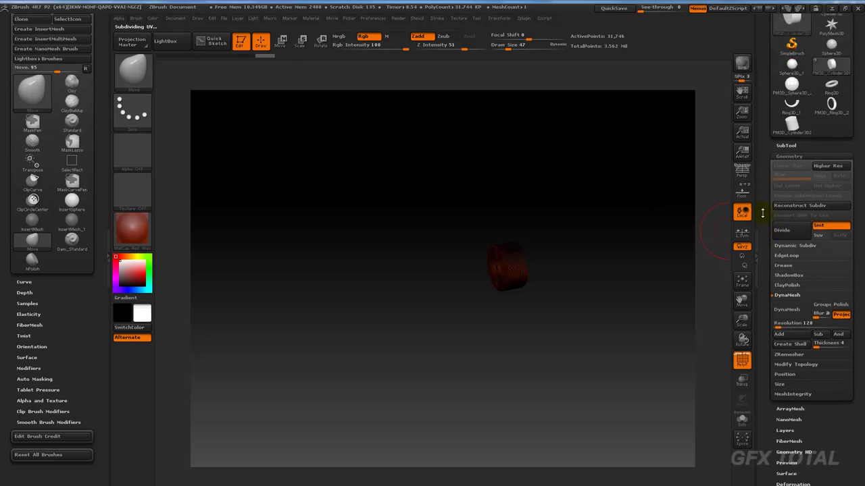
pyautogui.click(796, 171)
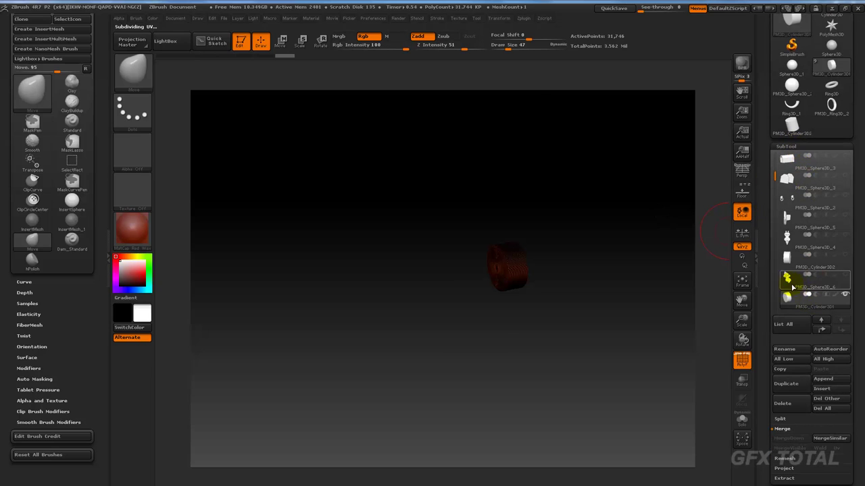
pyautogui.click(793, 287)
# Merge the knuckle cylinder into PM3D_Sphere3D_6 and DynaMesh them into one mesh of about 38,798 points.
pyautogui.click(787, 439)
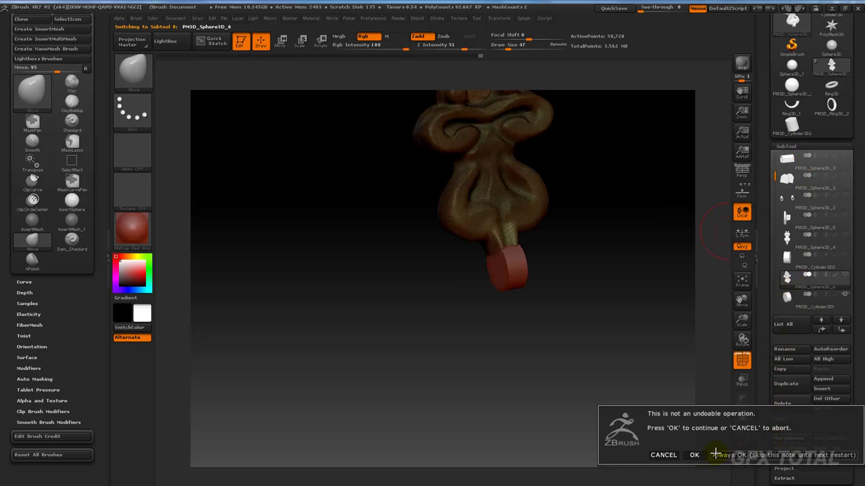
pyautogui.click(695, 455)
pyautogui.keyDown('alt'); pyautogui.moveTo(625, 296); pyautogui.dragTo(654, 337); pyautogui.keyUp('alt')
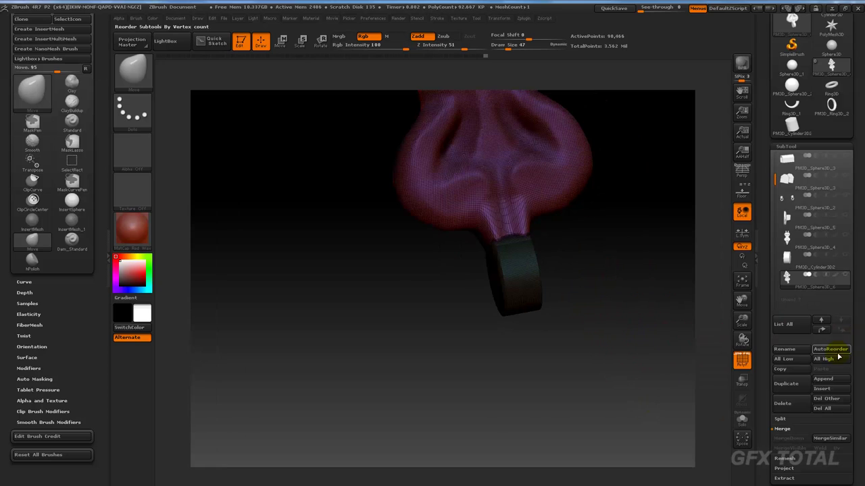
pyautogui.moveTo(769, 421); pyautogui.dragTo(782, 334)
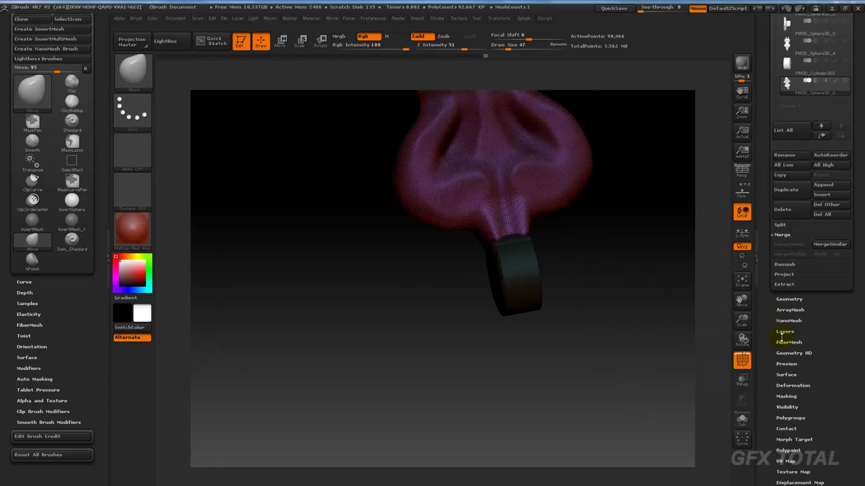
pyautogui.click(799, 298)
pyautogui.click(784, 160)
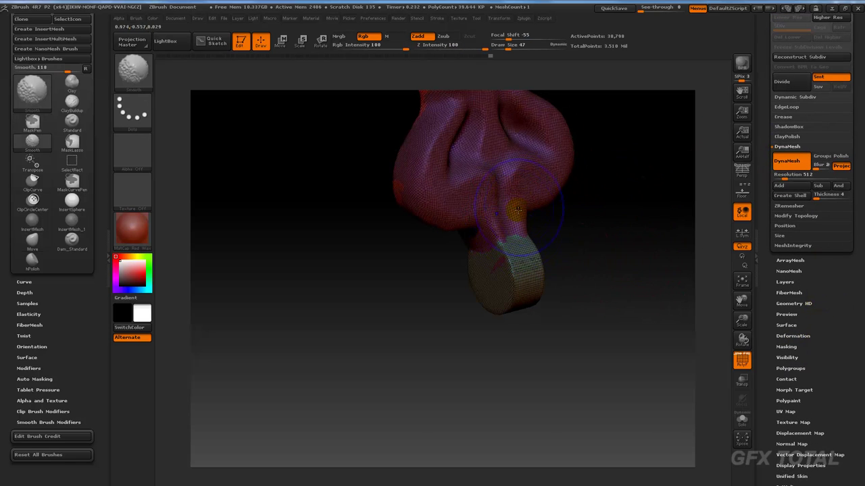
pyautogui.moveTo(595, 230)
pyautogui.mouseDown()
pyautogui.moveTo(622, 247)
pyautogui.moveTo(641, 217)
pyautogui.moveTo(664, 246)
pyautogui.moveTo(617, 340)
pyautogui.moveTo(649, 212)
pyautogui.moveTo(627, 290)
pyautogui.moveTo(647, 246)
pyautogui.mouseUp()
pyautogui.moveTo(545, 188)
pyautogui.mouseDown()
pyautogui.moveTo(564, 158)
pyautogui.moveTo(597, 175)
pyautogui.moveTo(432, 281)
pyautogui.mouseUp()
pyautogui.keyDown('shift'); pyautogui.moveTo(577, 174); pyautogui.dragTo(459, 249); pyautogui.keyUp('shift')
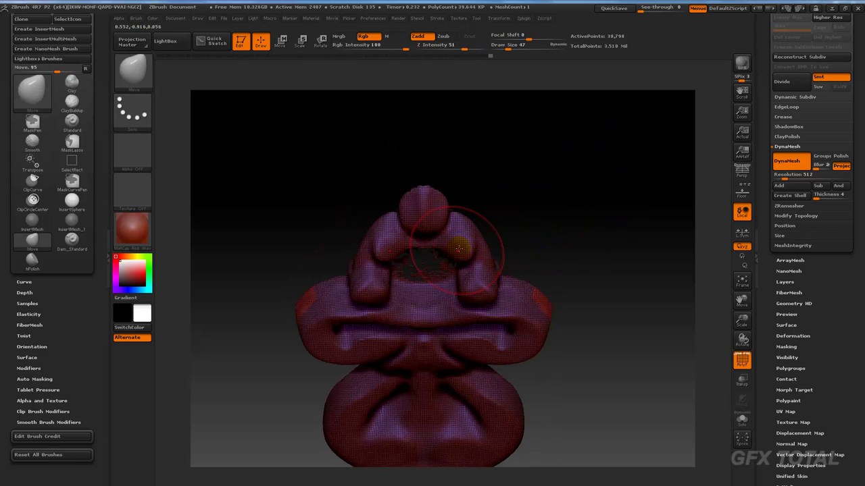
pyautogui.moveTo(567, 220); pyautogui.dragTo(394, 251)
pyautogui.moveTo(585, 196); pyautogui.dragTo(593, 174)
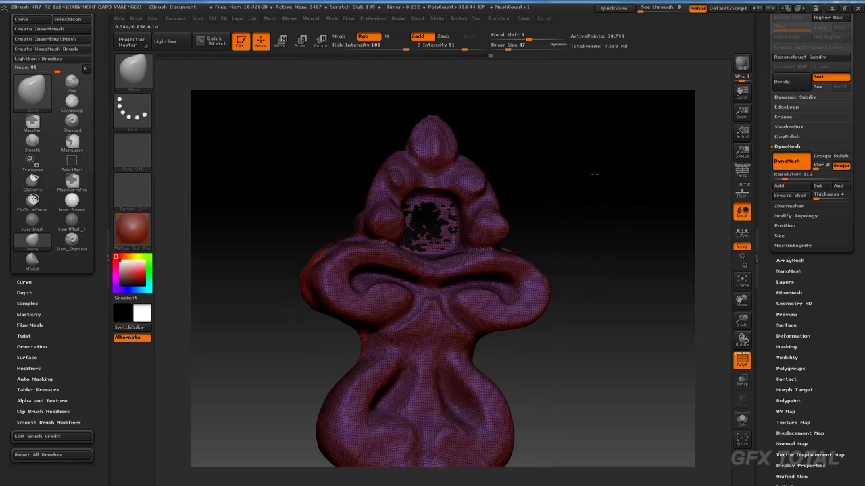
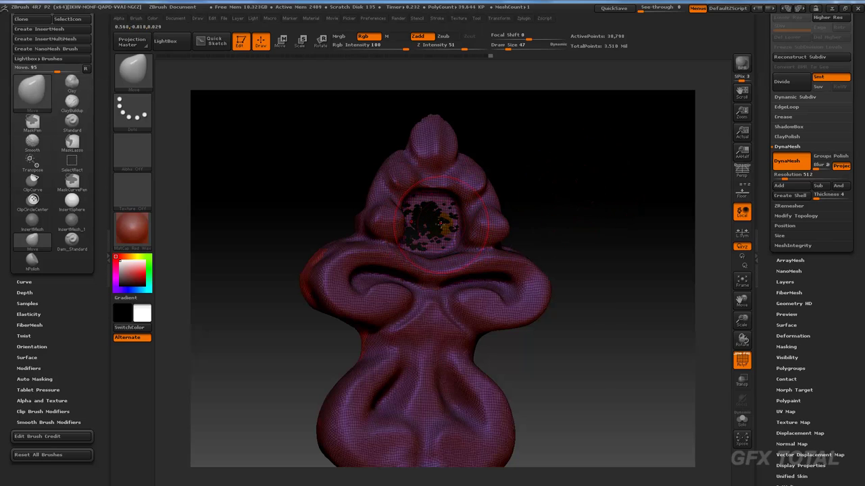
# Tilt the view over the hasp sculpt and bring up the Tool > SubTool palette.
pyautogui.moveTo(513, 112)
pyautogui.mouseDown()
pyautogui.moveTo(615, 137)
pyautogui.moveTo(600, 245)
pyautogui.moveTo(621, 148)
pyautogui.moveTo(626, 194)
pyautogui.moveTo(637, 135)
pyautogui.moveTo(613, 250)
pyautogui.moveTo(624, 180)
pyautogui.mouseUp()
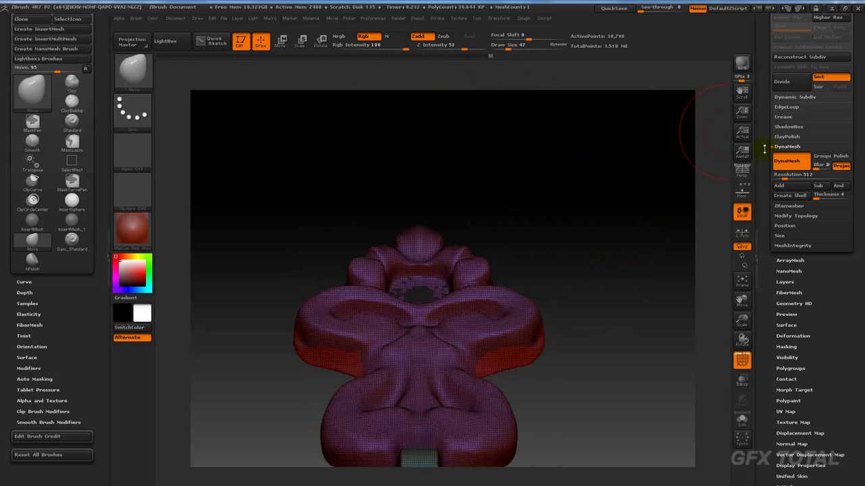
pyautogui.moveTo(765, 139); pyautogui.dragTo(797, 167)
# Select the stray PM3D_Cylinder3D2 subtool and delete it, confirming with OK.
pyautogui.click(789, 187)
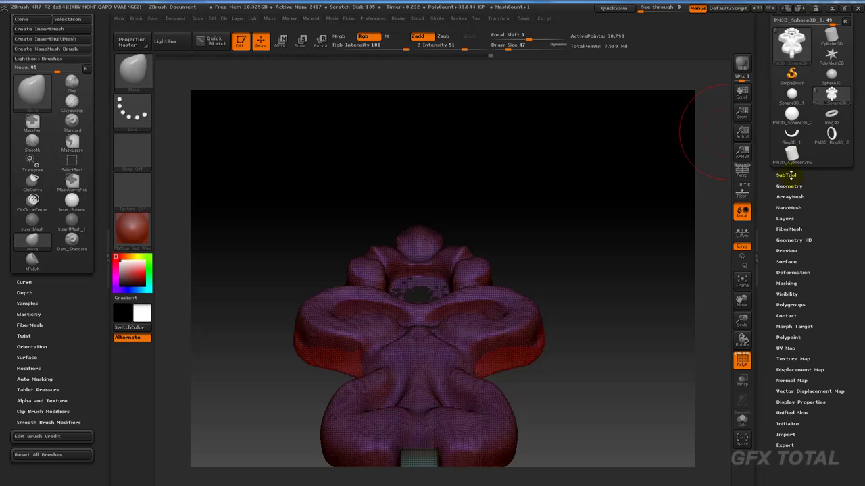
pyautogui.click(789, 169)
pyautogui.click(786, 259)
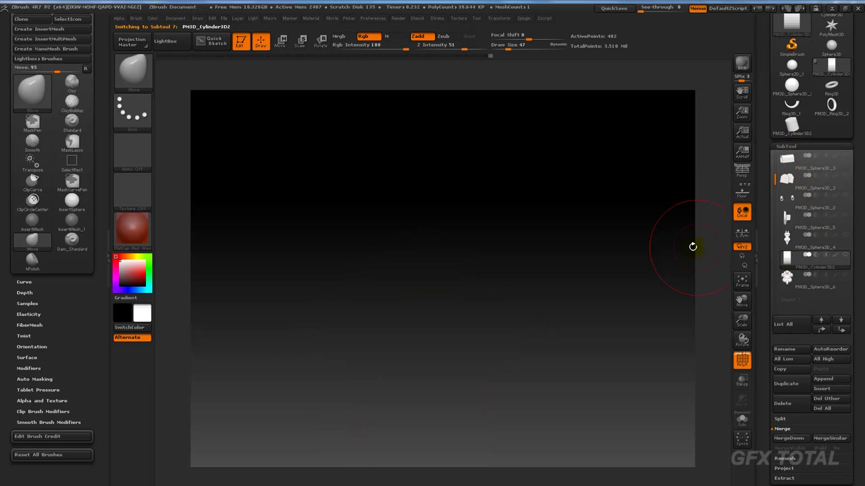
pyautogui.moveTo(644, 245); pyautogui.dragTo(572, 133)
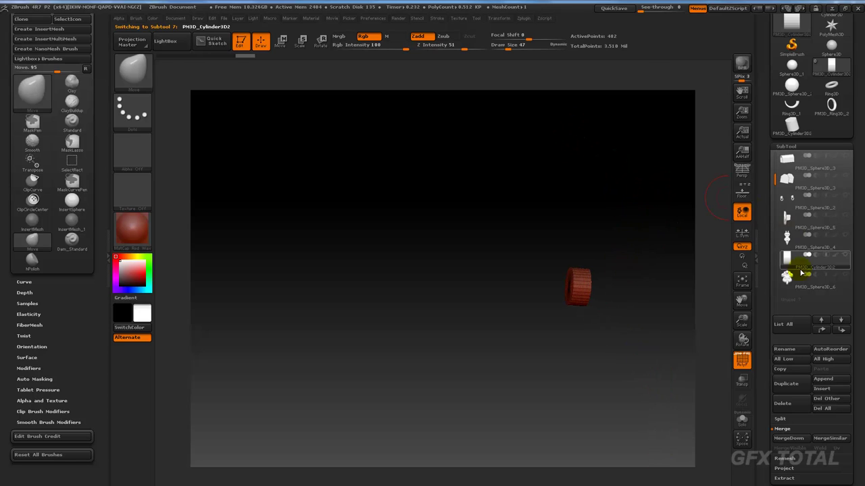
pyautogui.click(787, 404)
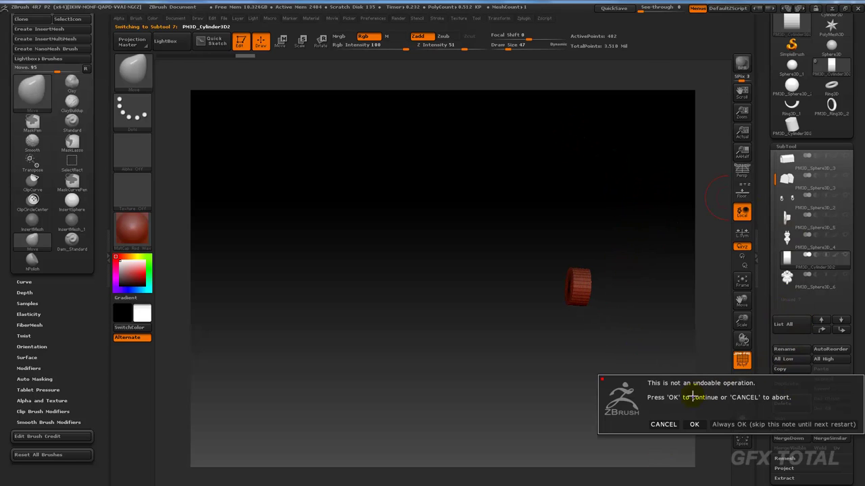
pyautogui.click(692, 424)
# Inspect the filigree sculpt and make PM3D_Sphere3D_6 the active subtool.
pyautogui.moveTo(668, 288); pyautogui.dragTo(651, 315)
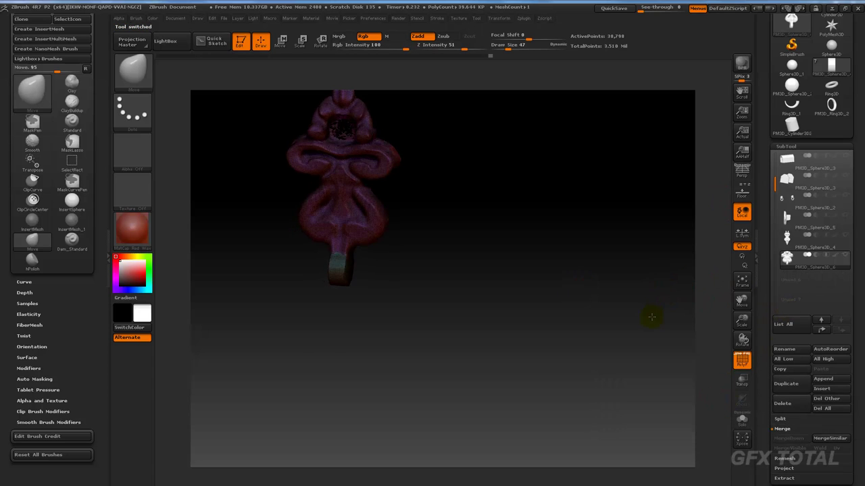
pyautogui.moveTo(593, 295)
pyautogui.mouseDown()
pyautogui.moveTo(607, 285)
pyautogui.moveTo(598, 251)
pyautogui.moveTo(579, 248)
pyautogui.moveTo(647, 290)
pyautogui.mouseUp()
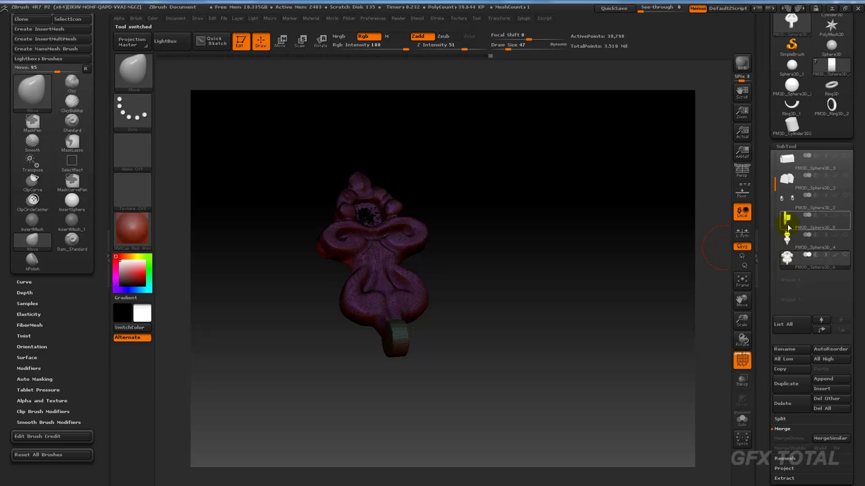
pyautogui.click(787, 258)
pyautogui.moveTo(714, 286)
pyautogui.mouseDown()
pyautogui.moveTo(652, 304)
pyautogui.moveTo(649, 266)
pyautogui.moveTo(665, 267)
pyautogui.mouseUp()
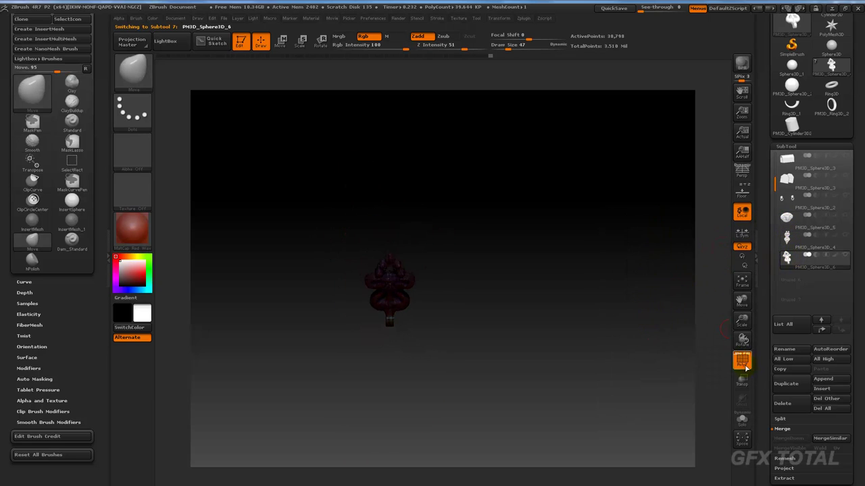
# Turn off PolyF, append a Cylinder3D subtool, and make the new cylinder active.
pyautogui.click(745, 367)
pyautogui.moveTo(675, 317)
pyautogui.mouseDown()
pyautogui.moveTo(651, 305)
pyautogui.moveTo(638, 376)
pyautogui.moveTo(592, 302)
pyautogui.moveTo(612, 279)
pyautogui.mouseUp()
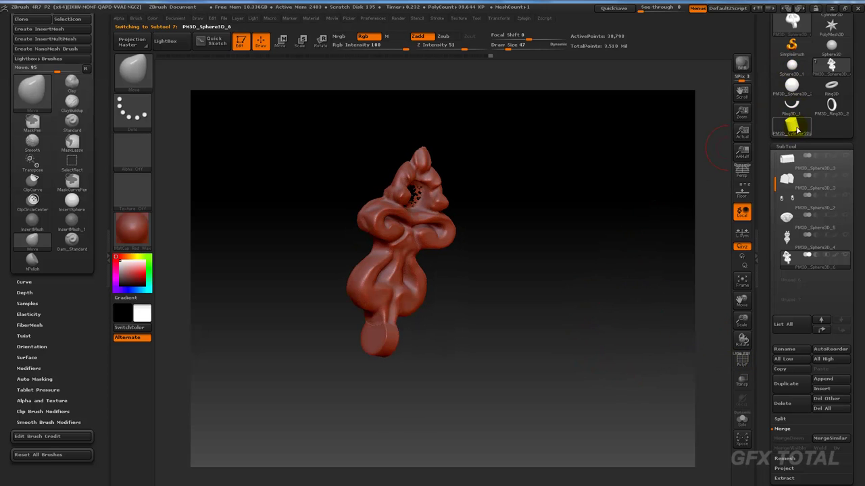
pyautogui.click(823, 380)
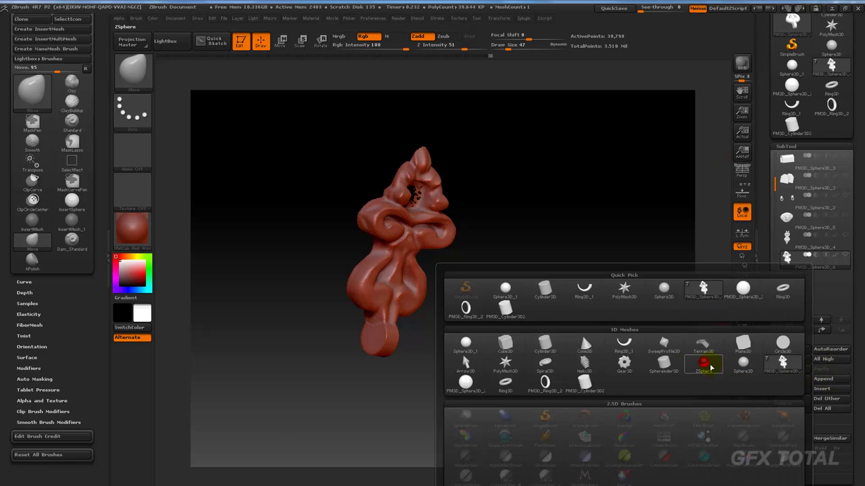
pyautogui.click(579, 379)
pyautogui.moveTo(604, 303)
pyautogui.keyDown('shift'); pyautogui.mouseDown()
pyautogui.moveTo(617, 332)
pyautogui.moveTo(589, 189)
pyautogui.moveTo(554, 218)
pyautogui.mouseUp(); pyautogui.keyUp('shift')
pyautogui.keyDown('alt'); pyautogui.click(333, 201); pyautogui.keyUp('alt')
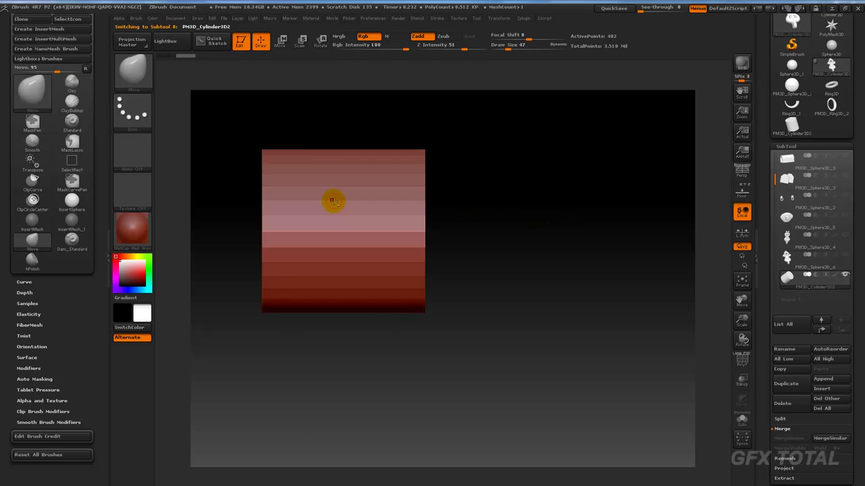
# Rotate the new cylinder 90° onto its side with Transpose Rotate.
pyautogui.click(320, 42)
pyautogui.moveTo(419, 228)
pyautogui.mouseDown()
pyautogui.moveTo(372, 217)
pyautogui.moveTo(245, 231)
pyautogui.moveTo(232, 297)
pyautogui.mouseUp()
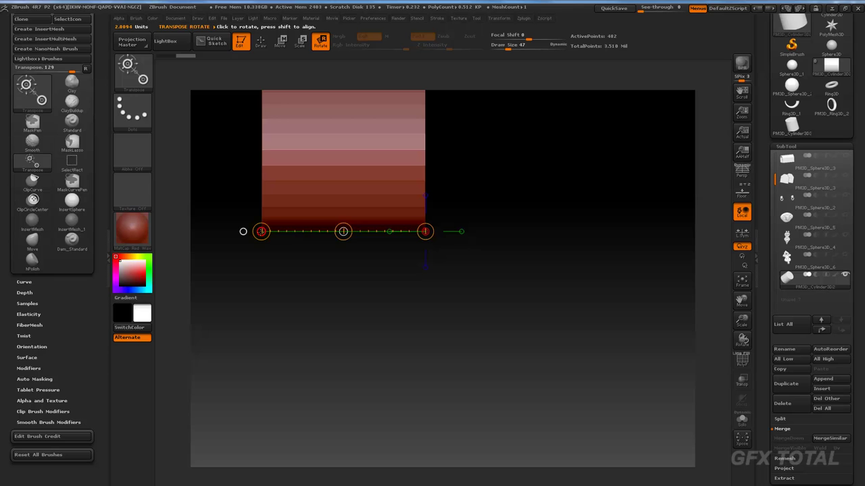
pyautogui.moveTo(432, 244)
pyautogui.mouseDown()
pyautogui.moveTo(344, 340)
pyautogui.moveTo(429, 372)
pyautogui.moveTo(479, 285)
pyautogui.moveTo(478, 237)
pyautogui.moveTo(504, 219)
pyautogui.moveTo(470, 175)
pyautogui.mouseUp()
# Move the cylinder against the filigree hasp figure from a front view.
pyautogui.click(280, 43)
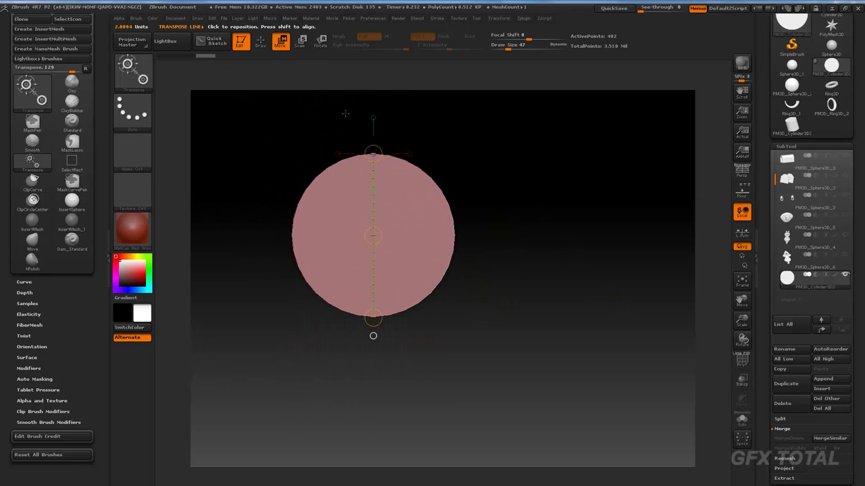
pyautogui.moveTo(375, 235)
pyautogui.mouseDown()
pyautogui.moveTo(469, 189)
pyautogui.moveTo(378, 234)
pyautogui.moveTo(455, 235)
pyautogui.moveTo(393, 230)
pyautogui.moveTo(373, 152)
pyautogui.moveTo(376, 213)
pyautogui.mouseUp()
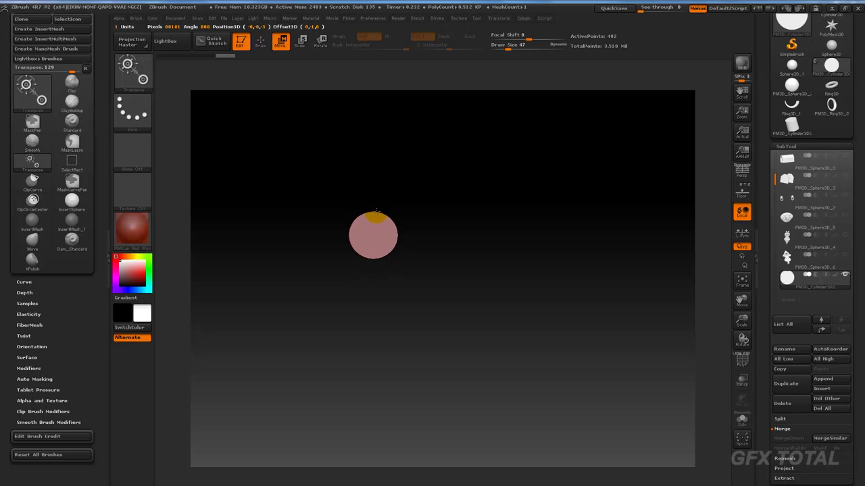
pyautogui.moveTo(461, 232); pyautogui.dragTo(481, 275)
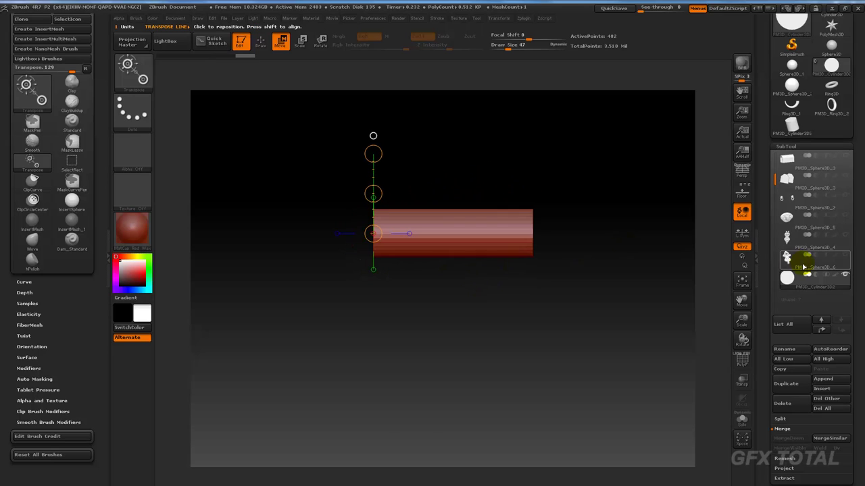
pyautogui.click(843, 260)
pyautogui.moveTo(629, 313)
pyautogui.mouseDown()
pyautogui.moveTo(644, 293)
pyautogui.moveTo(620, 308)
pyautogui.moveTo(623, 322)
pyautogui.moveTo(633, 280)
pyautogui.moveTo(525, 315)
pyautogui.moveTo(505, 277)
pyautogui.mouseUp()
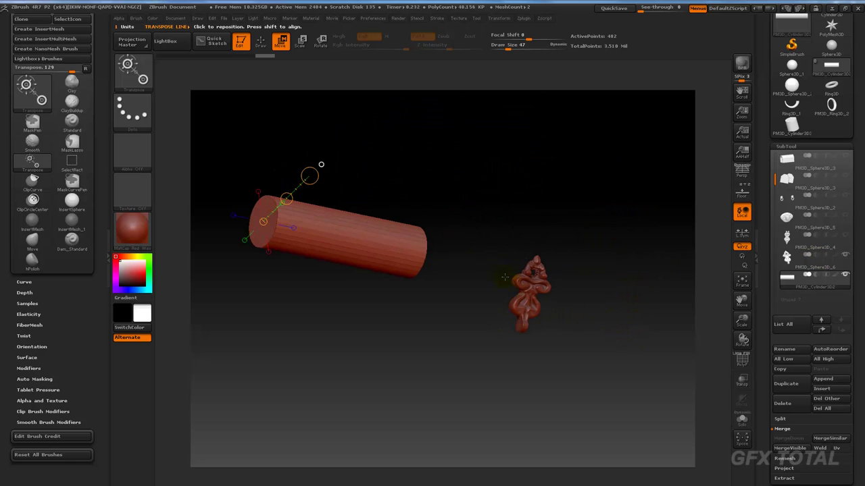
pyautogui.press('q')
pyautogui.keyDown('shift'); pyautogui.moveTo(369, 127); pyautogui.dragTo(392, 192); pyautogui.keyUp('shift')
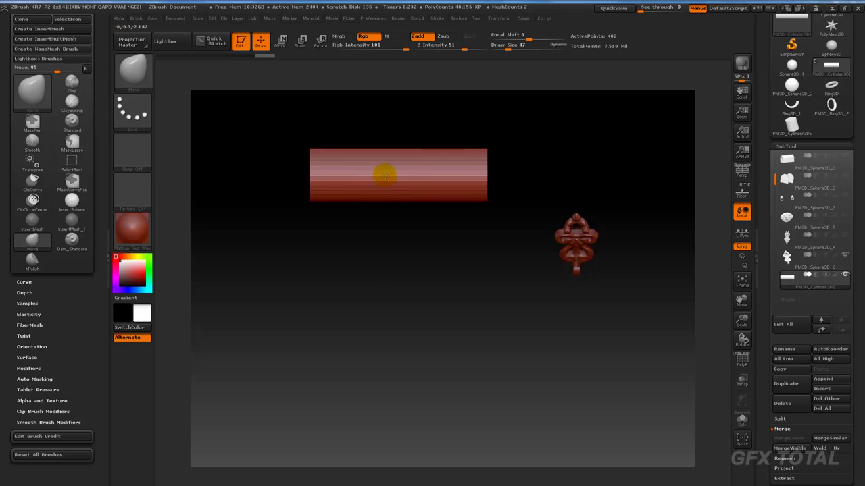
pyautogui.press('w')
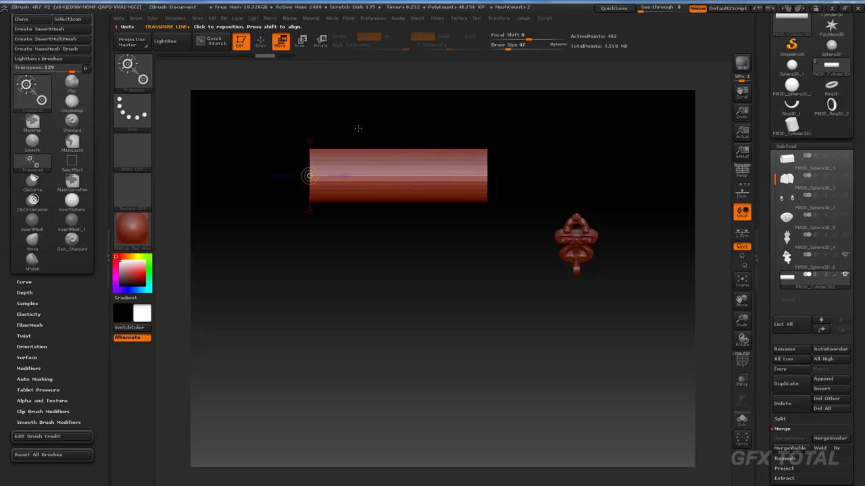
pyautogui.moveTo(334, 176)
pyautogui.mouseDown()
pyautogui.moveTo(398, 175)
pyautogui.moveTo(524, 223)
pyautogui.mouseUp()
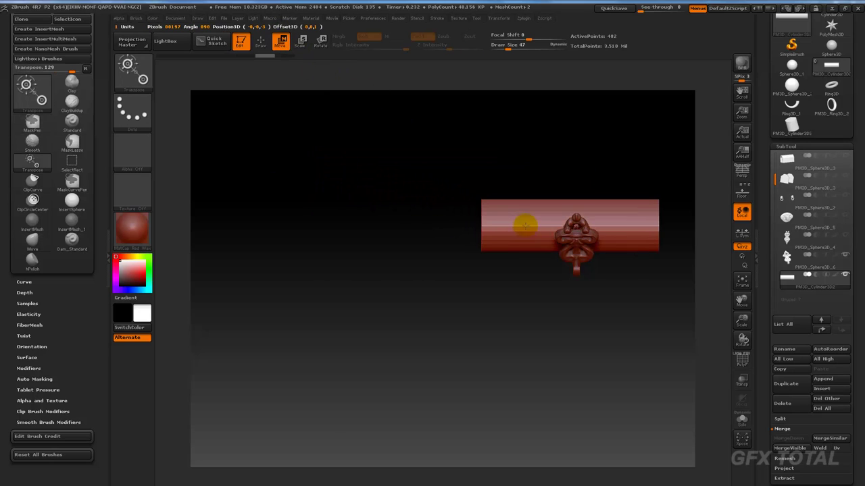
pyautogui.moveTo(543, 261); pyautogui.dragTo(562, 340)
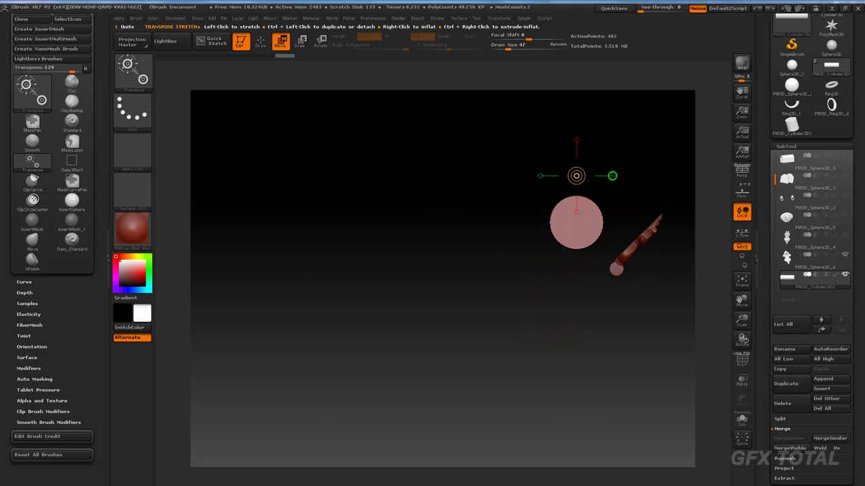
pyautogui.moveTo(612, 176)
pyautogui.mouseDown()
pyautogui.moveTo(666, 176)
pyautogui.moveTo(681, 241)
pyautogui.moveTo(673, 264)
pyautogui.mouseUp()
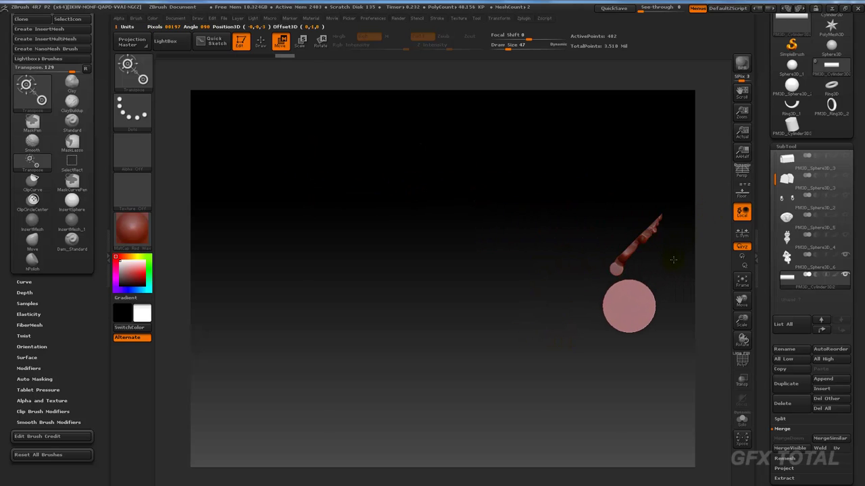
# Duplicate the cylinder, lift the copy above the original, and scale it to half size.
pyautogui.click(785, 384)
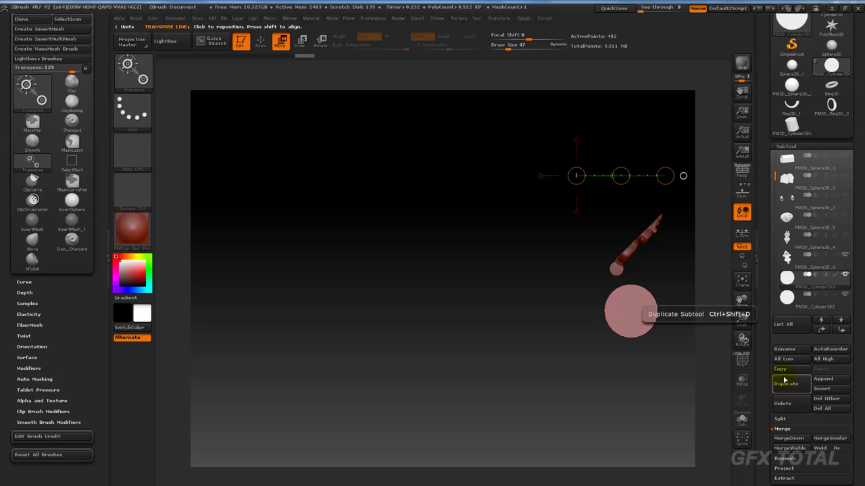
pyautogui.moveTo(621, 175); pyautogui.dragTo(611, 129)
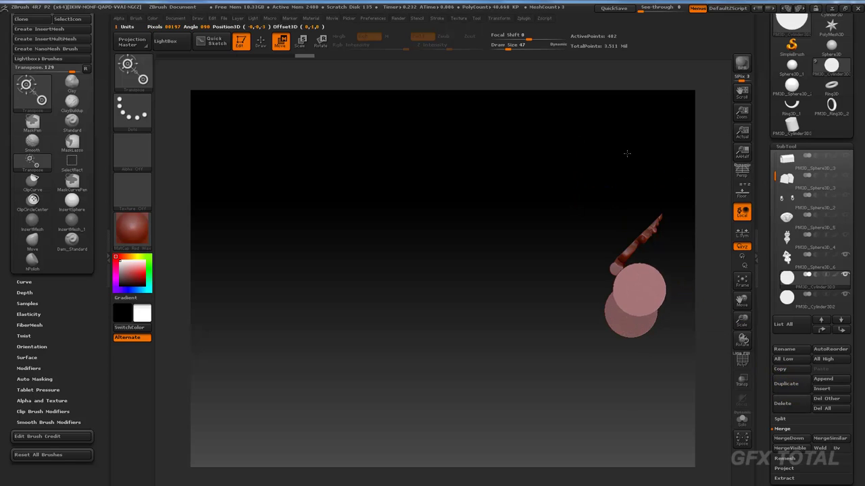
pyautogui.click(622, 265)
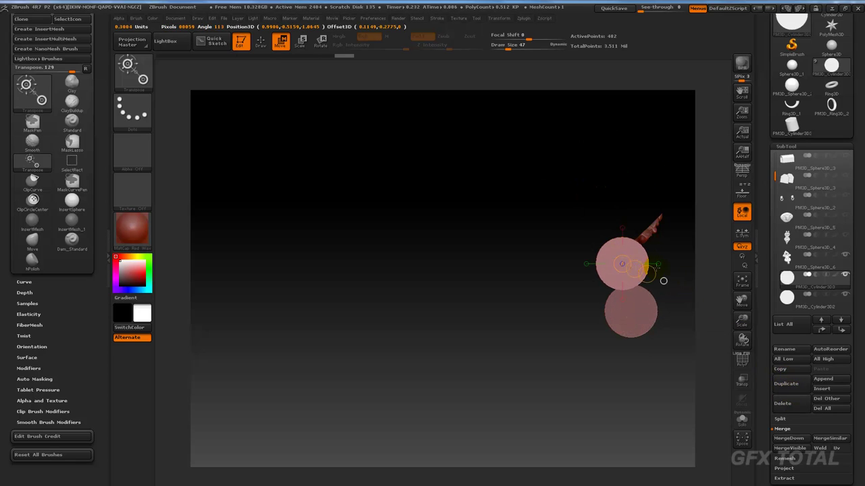
pyautogui.click(302, 42)
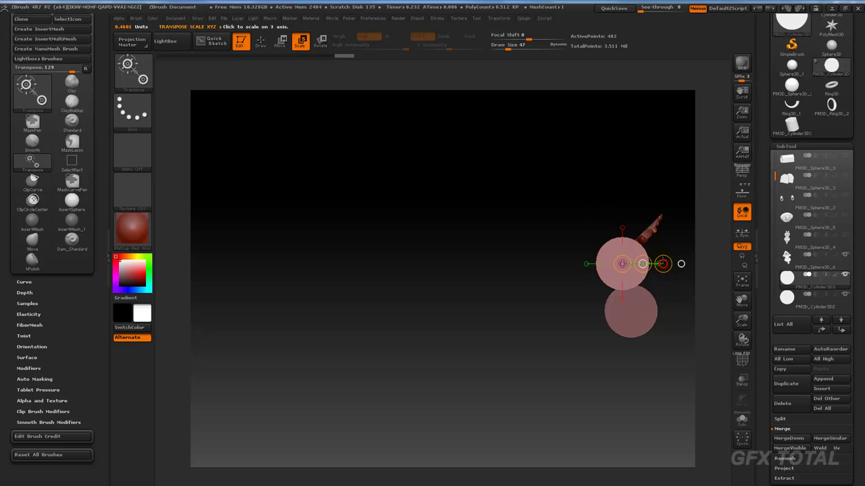
pyautogui.moveTo(662, 263)
pyautogui.mouseDown()
pyautogui.moveTo(654, 258)
pyautogui.moveTo(659, 264)
pyautogui.moveTo(639, 280)
pyautogui.moveTo(331, 131)
pyautogui.mouseUp()
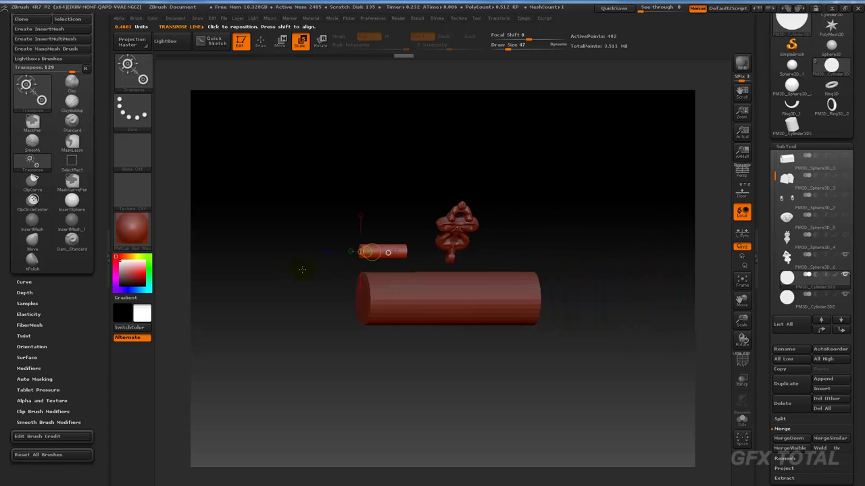
# Move the small cylinder onto the hasp's top loop.
pyautogui.click(281, 41)
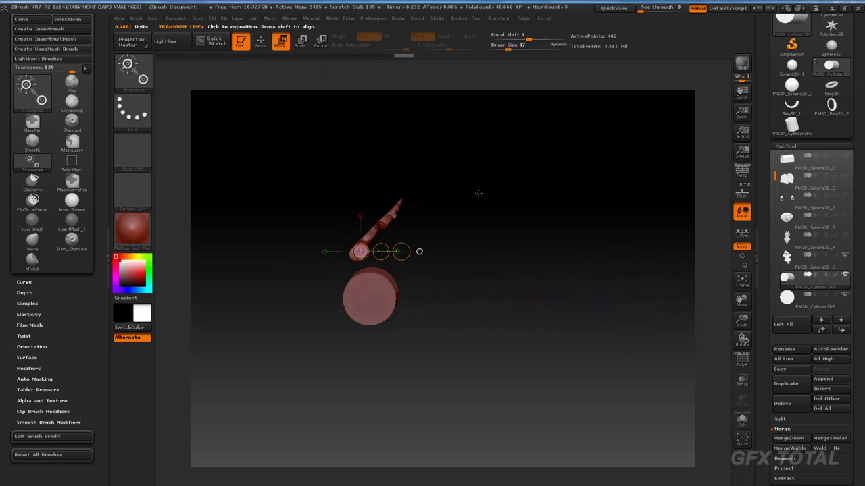
pyautogui.moveTo(395, 235)
pyautogui.mouseDown()
pyautogui.moveTo(401, 229)
pyautogui.moveTo(359, 250)
pyautogui.mouseUp()
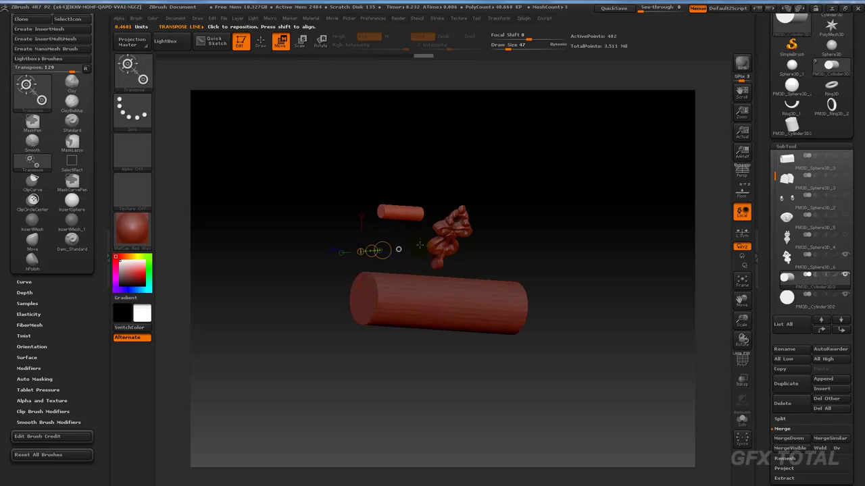
pyautogui.moveTo(373, 213); pyautogui.dragTo(495, 212)
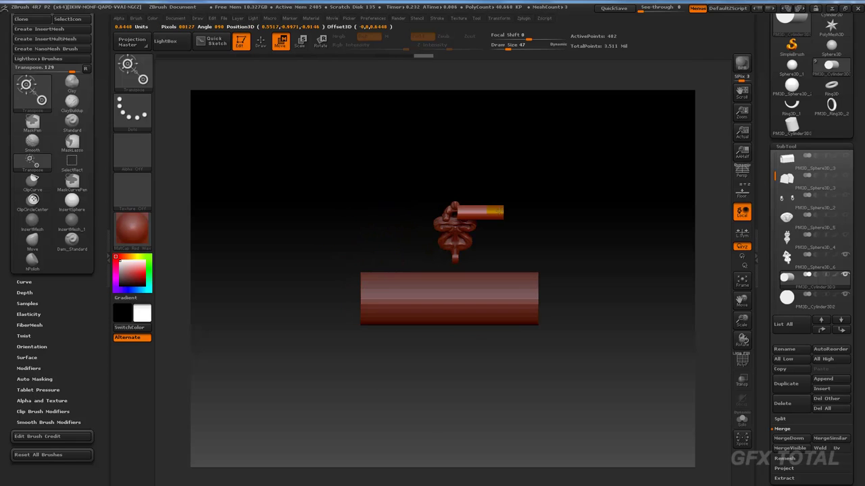
pyautogui.moveTo(574, 210)
pyautogui.mouseDown()
pyautogui.moveTo(570, 183)
pyautogui.moveTo(658, 341)
pyautogui.mouseUp()
pyautogui.moveTo(518, 257)
pyautogui.keyDown('alt'); pyautogui.mouseDown()
pyautogui.moveTo(458, 210)
pyautogui.moveTo(617, 225)
pyautogui.moveTo(459, 228)
pyautogui.mouseUp(); pyautogui.keyUp('alt')
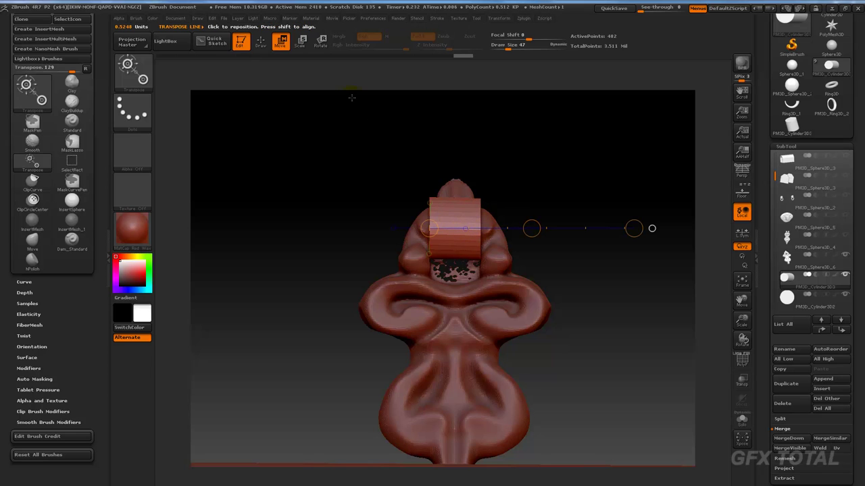
# Lower the small cylinder across the hasp's neck, return to the Move brush, and select PM3D_Sphere3D_6.
pyautogui.moveTo(550, 228)
pyautogui.mouseDown()
pyautogui.moveTo(532, 265)
pyautogui.moveTo(621, 204)
pyautogui.moveTo(570, 128)
pyautogui.mouseUp()
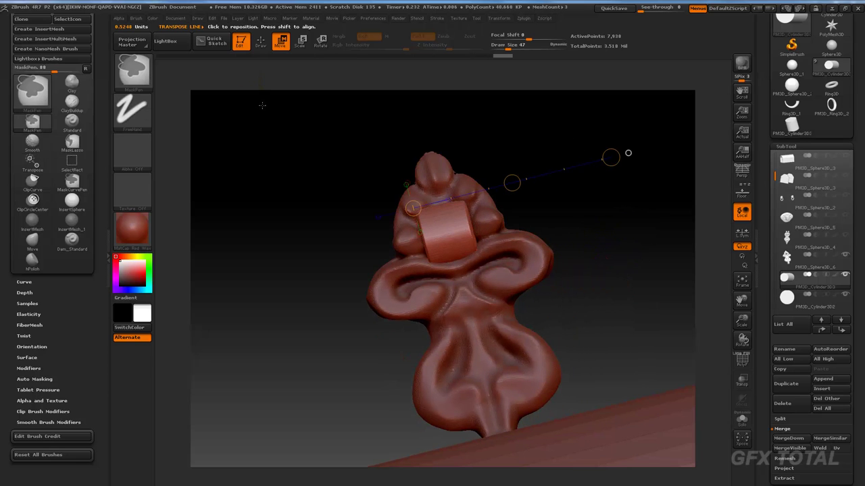
pyautogui.moveTo(274, 94); pyautogui.dragTo(277, 117)
pyautogui.click(260, 41)
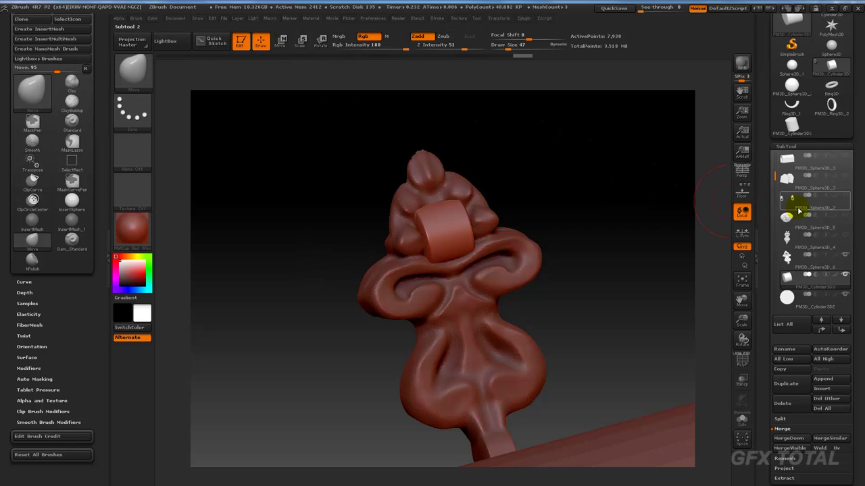
pyautogui.click(788, 260)
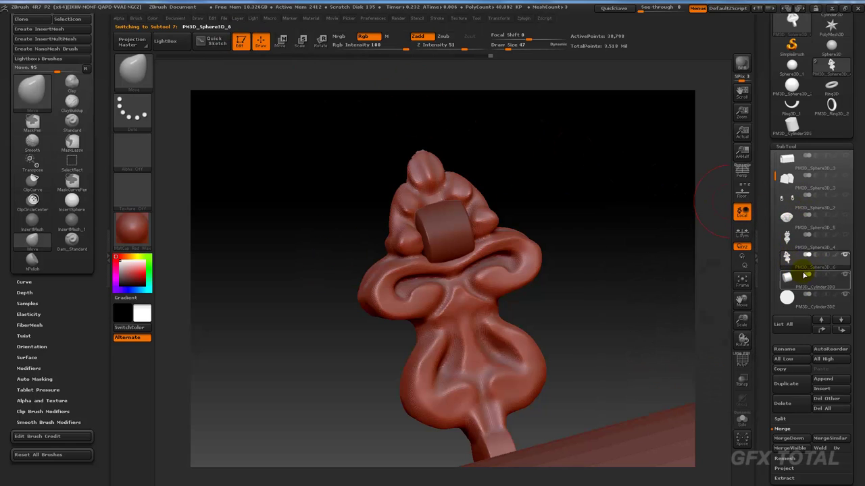
# Merge the cylinder down into the hasp piece and smooth one of its lower lobes.
pyautogui.click(791, 440)
pyautogui.click(692, 457)
pyautogui.moveTo(610, 309); pyautogui.dragTo(608, 221)
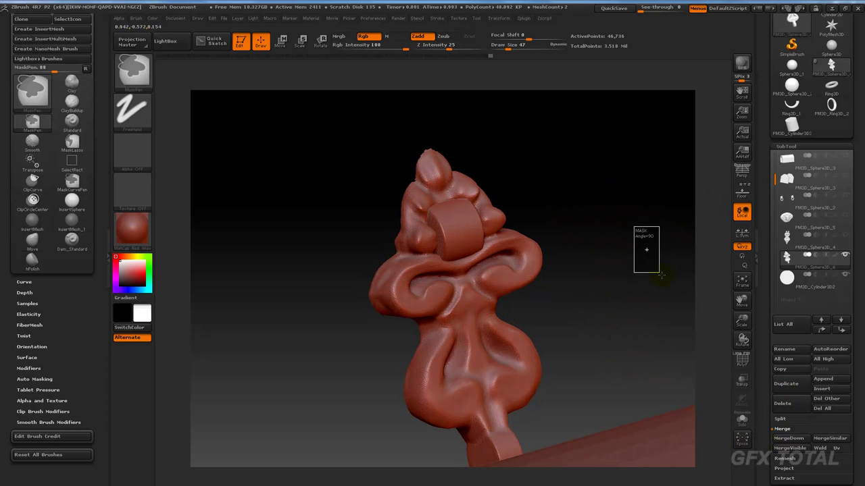
pyautogui.moveTo(656, 250); pyautogui.dragTo(441, 248)
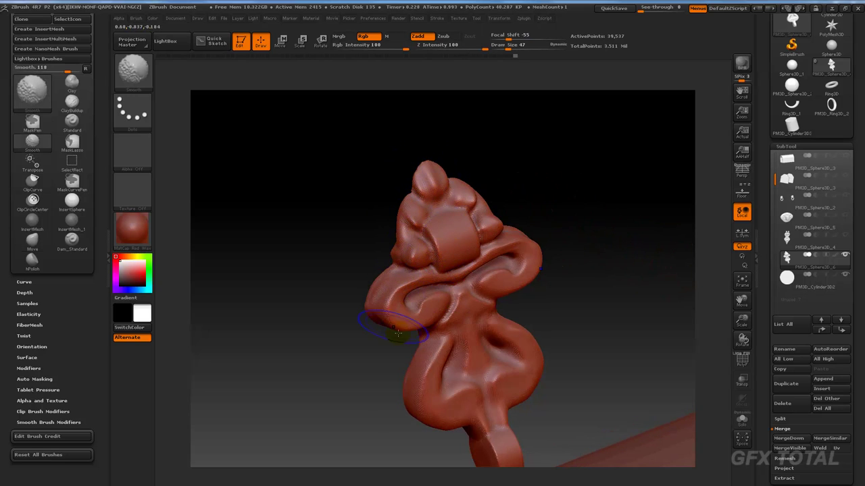
pyautogui.moveTo(575, 260); pyautogui.dragTo(631, 257)
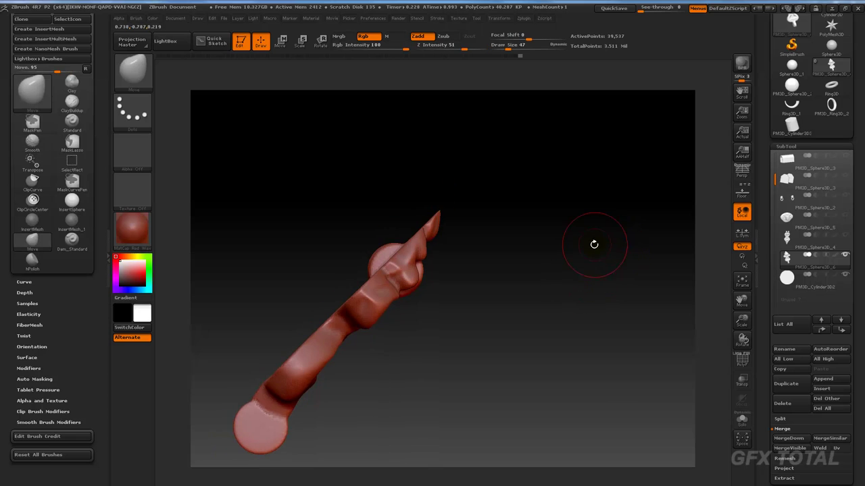
pyautogui.keyDown('ctrl'); pyautogui.keyDown('shift'); pyautogui.click(133, 70); pyautogui.keyUp('shift'); pyautogui.keyUp('ctrl')
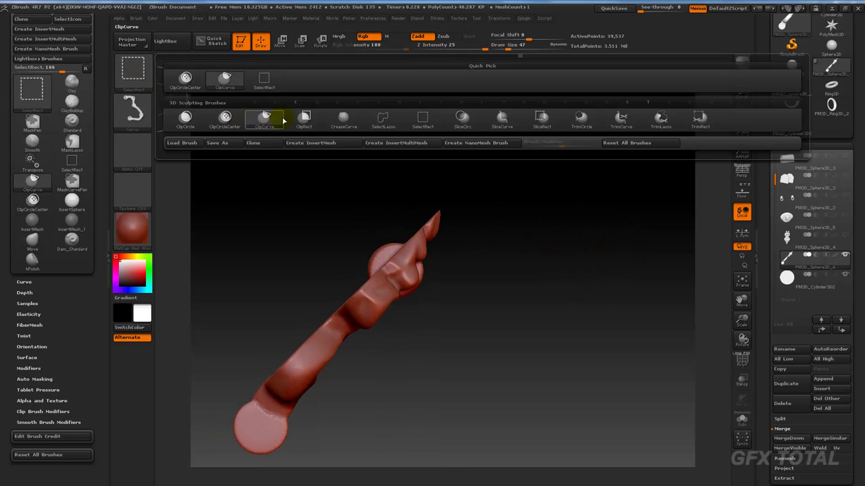
pyautogui.click(264, 119)
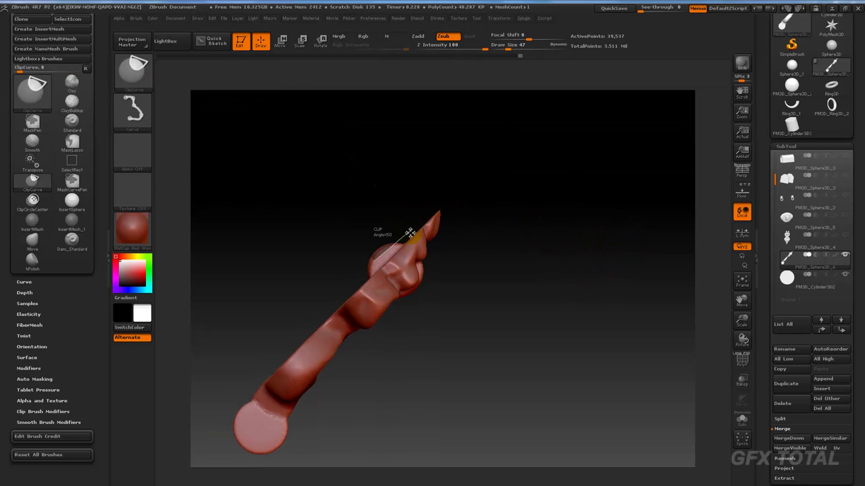
pyautogui.moveTo(357, 292)
pyautogui.keyDown('ctrl'); pyautogui.keyDown('shift'); pyautogui.mouseDown()
pyautogui.moveTo(430, 223)
pyautogui.moveTo(428, 212)
pyautogui.moveTo(463, 194)
pyautogui.moveTo(533, 243)
pyautogui.mouseUp(); pyautogui.keyUp('shift'); pyautogui.keyUp('ctrl')
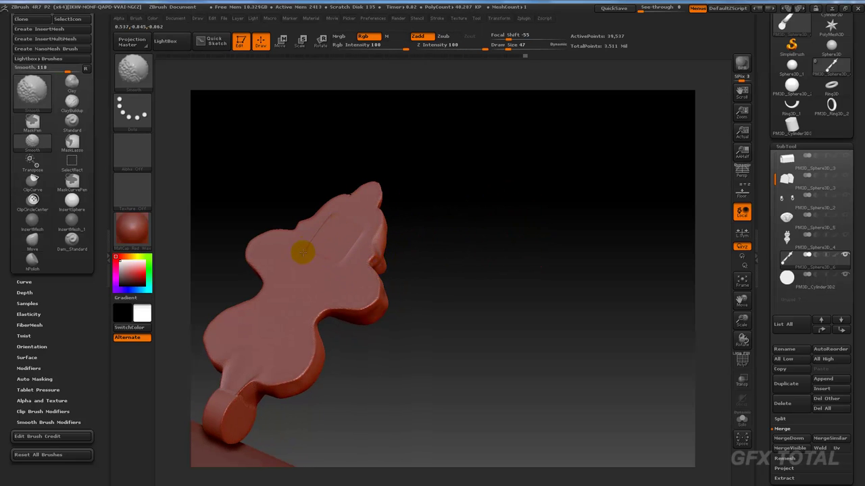
# Undo the clip, zoom in on the stem end, and select the PM3D_Cylinder3D2 disc for scaling.
pyautogui.hotkey('ctrl', 'z')
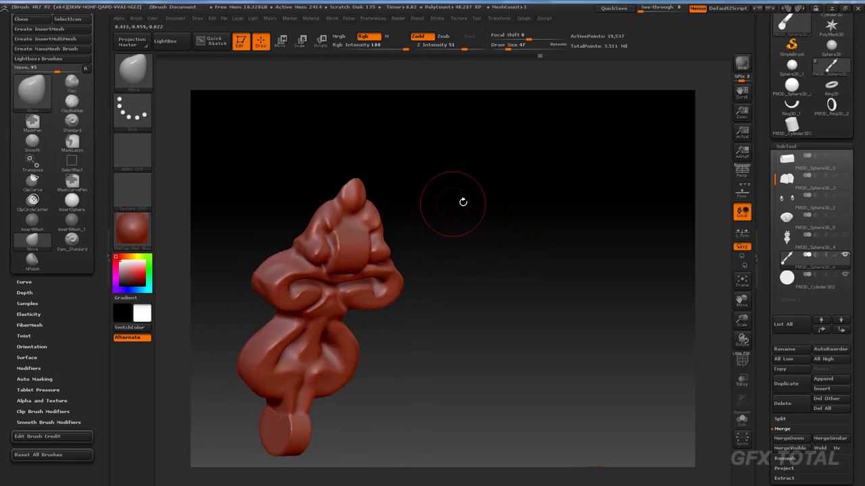
pyautogui.moveTo(560, 241); pyautogui.dragTo(318, 223)
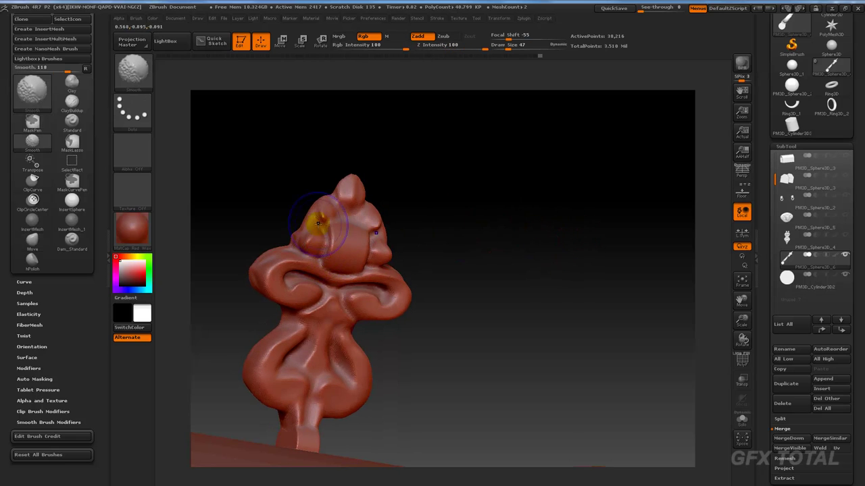
pyautogui.moveTo(540, 261)
pyautogui.mouseDown()
pyautogui.moveTo(538, 216)
pyautogui.moveTo(527, 286)
pyautogui.mouseUp()
pyautogui.keyDown('alt'); pyautogui.moveTo(492, 261); pyautogui.dragTo(607, 210); pyautogui.keyUp('alt')
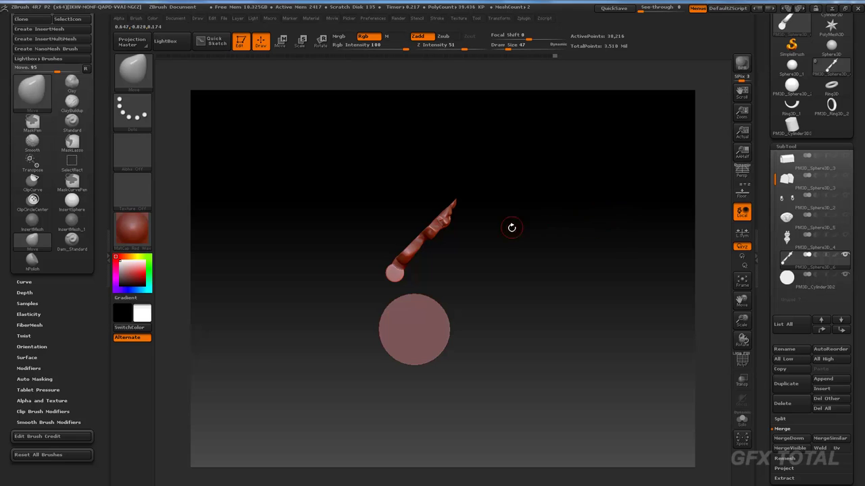
pyautogui.moveTo(443, 268); pyautogui.dragTo(439, 390)
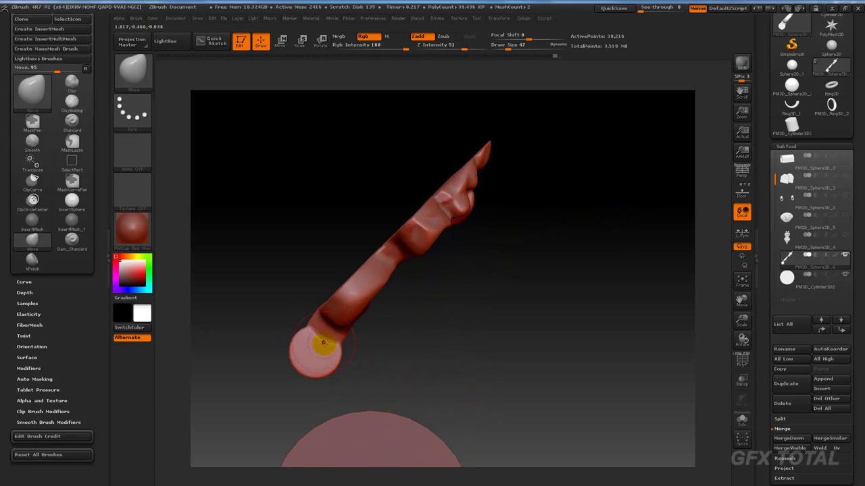
pyautogui.moveTo(323, 344)
pyautogui.mouseDown()
pyautogui.moveTo(410, 349)
pyautogui.moveTo(386, 280)
pyautogui.mouseUp()
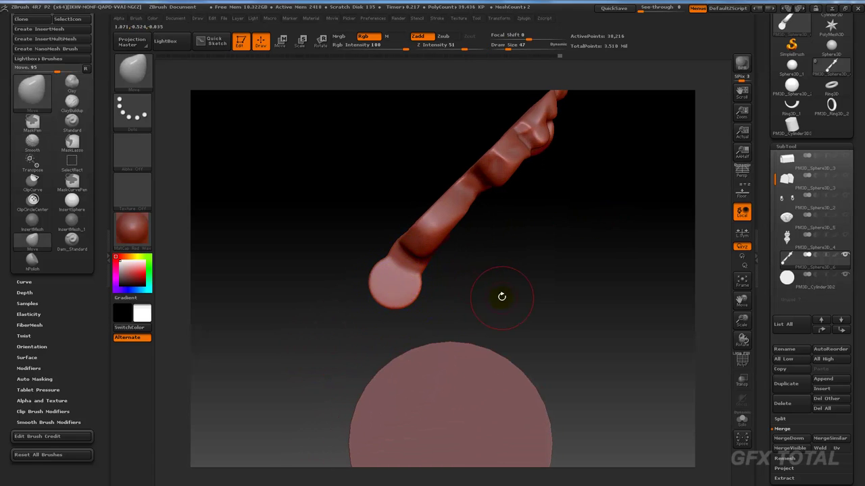
pyautogui.moveTo(502, 297); pyautogui.dragTo(479, 274)
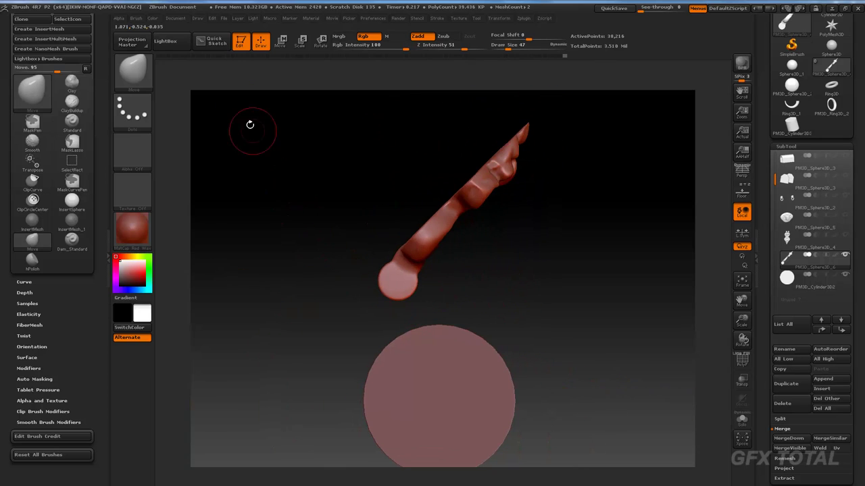
pyautogui.moveTo(575, 270)
pyautogui.mouseDown()
pyautogui.moveTo(540, 315)
pyautogui.moveTo(497, 306)
pyautogui.mouseUp()
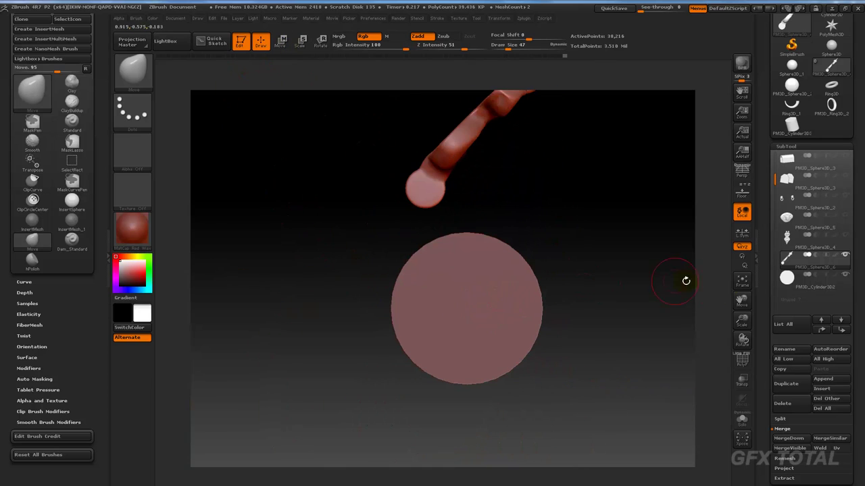
pyautogui.click(786, 277)
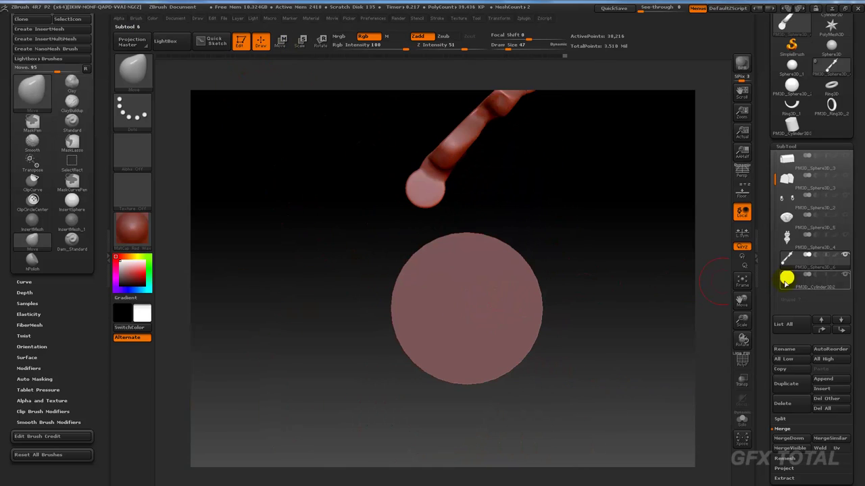
pyautogui.click(308, 41)
# Shrink the disc into a narrow cylinder with Transpose Scale.
pyautogui.moveTo(466, 305)
pyautogui.mouseDown()
pyautogui.moveTo(537, 309)
pyautogui.moveTo(493, 306)
pyautogui.moveTo(502, 308)
pyautogui.moveTo(470, 196)
pyautogui.mouseUp()
pyautogui.click(281, 42)
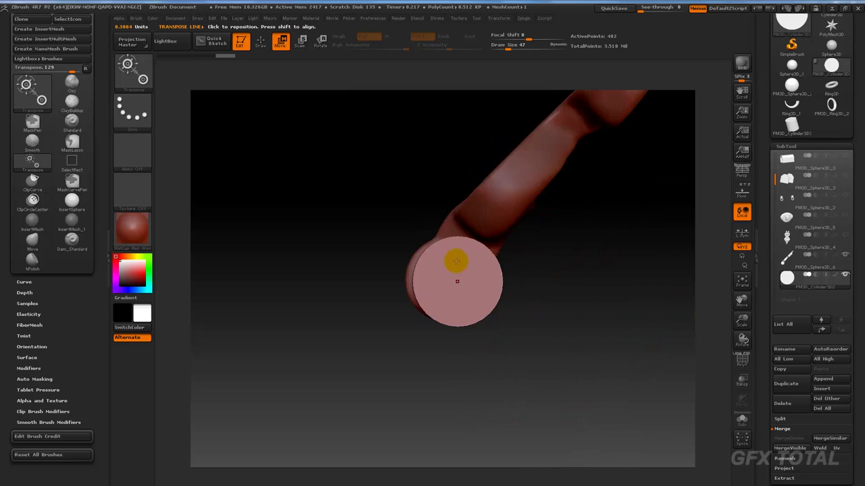
pyautogui.moveTo(458, 282); pyautogui.dragTo(496, 283)
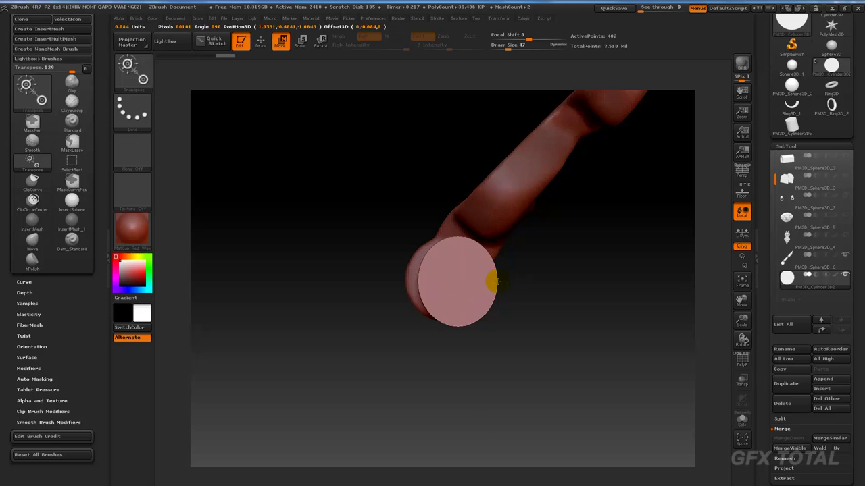
pyautogui.press('ctrl')
pyautogui.click(302, 43)
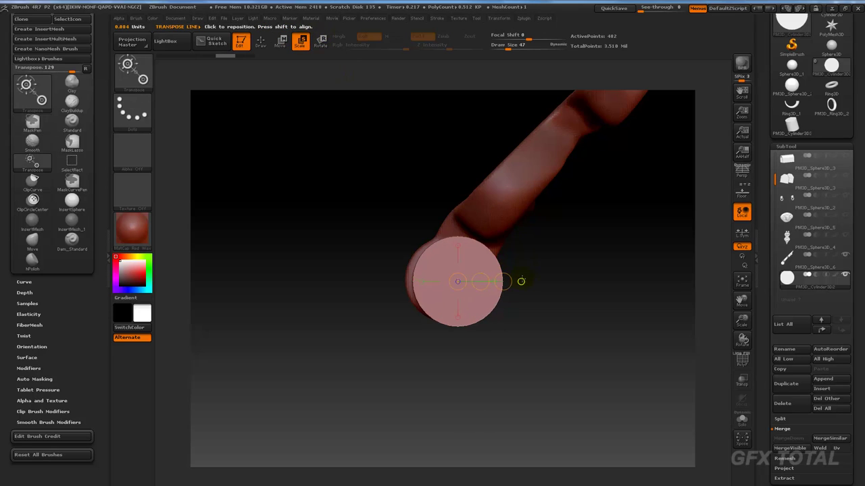
pyautogui.moveTo(498, 281); pyautogui.dragTo(500, 280)
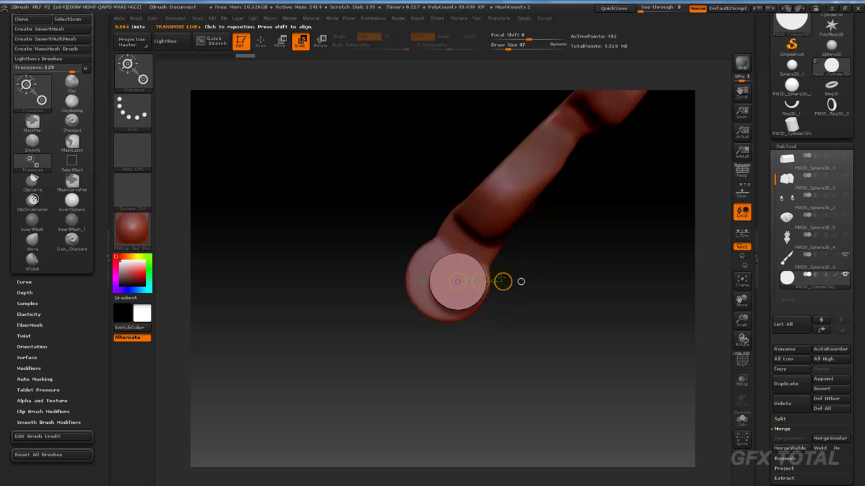
# Move the cylinder across the hasp stem's base and unhide the other hinge cylinder.
pyautogui.click(282, 43)
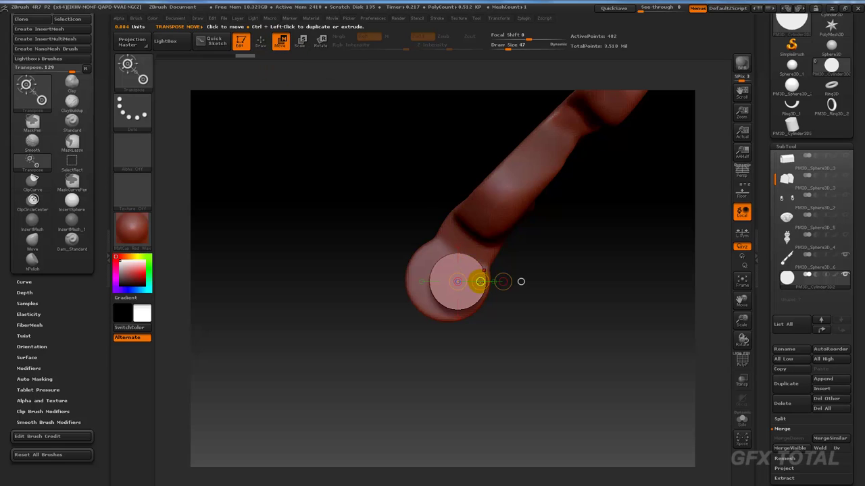
pyautogui.moveTo(477, 280); pyautogui.dragTo(193, 224)
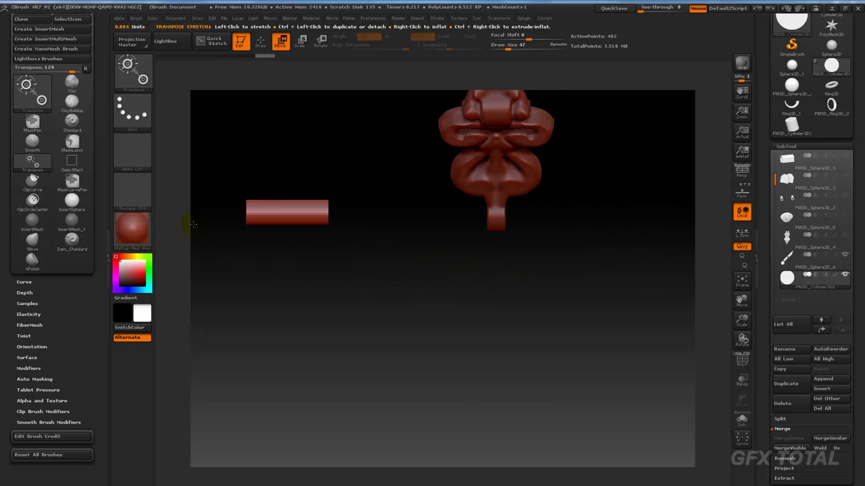
pyautogui.click(246, 214)
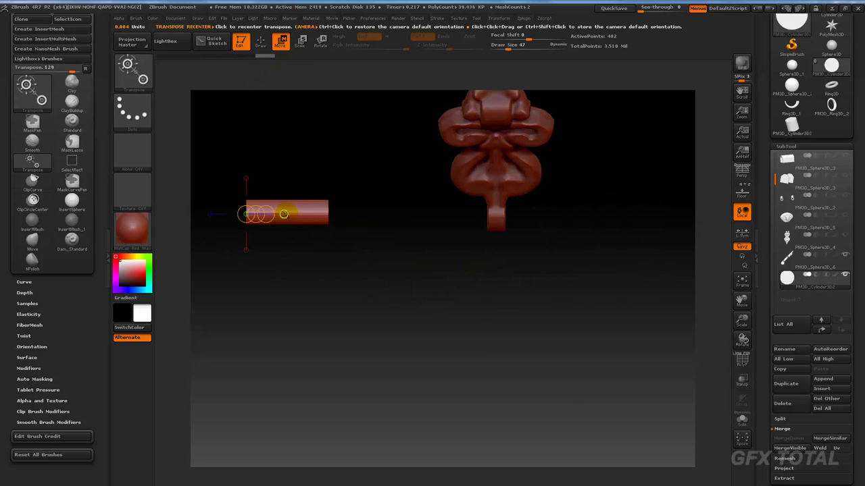
pyautogui.moveTo(255, 215); pyautogui.dragTo(462, 229)
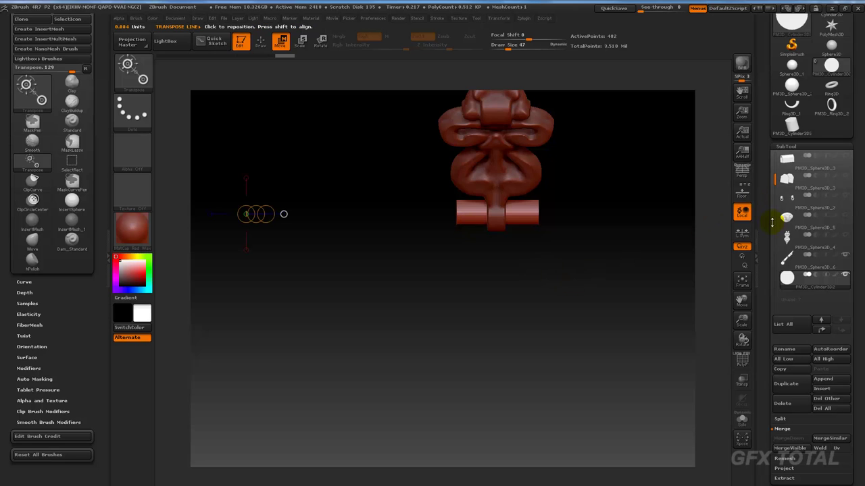
pyautogui.click(844, 234)
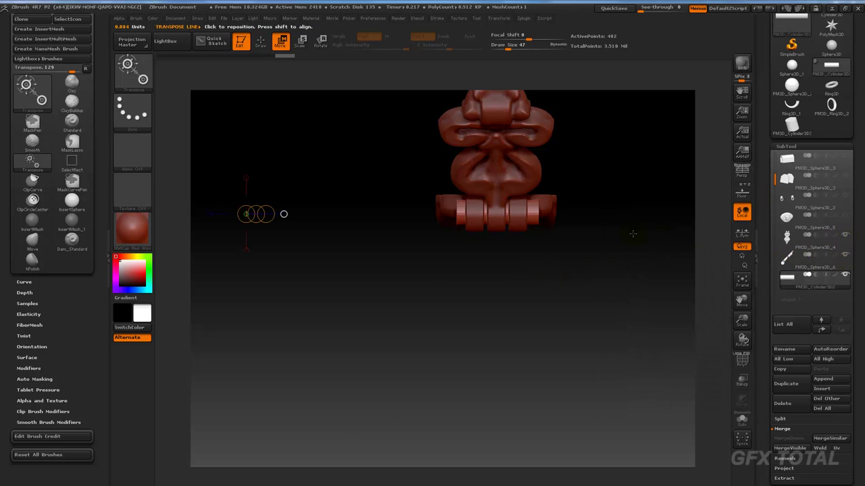
pyautogui.moveTo(632, 234)
pyautogui.mouseDown()
pyautogui.moveTo(624, 187)
pyautogui.moveTo(644, 248)
pyautogui.moveTo(284, 234)
pyautogui.moveTo(415, 141)
pyautogui.moveTo(399, 144)
pyautogui.mouseUp()
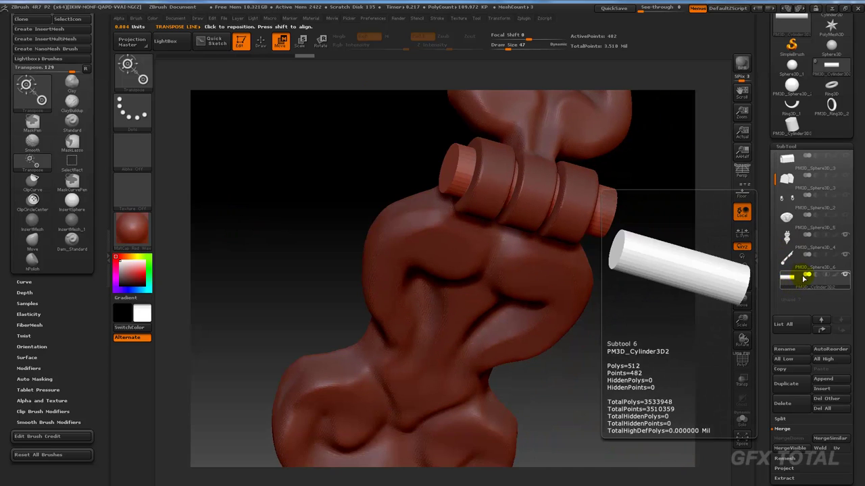
# Duplicate the hinge cylinder and move PM3D_Sphere3D_4 below Sphere3D_6 in the list.
pyautogui.click(787, 384)
pyautogui.moveTo(642, 323); pyautogui.dragTo(662, 315)
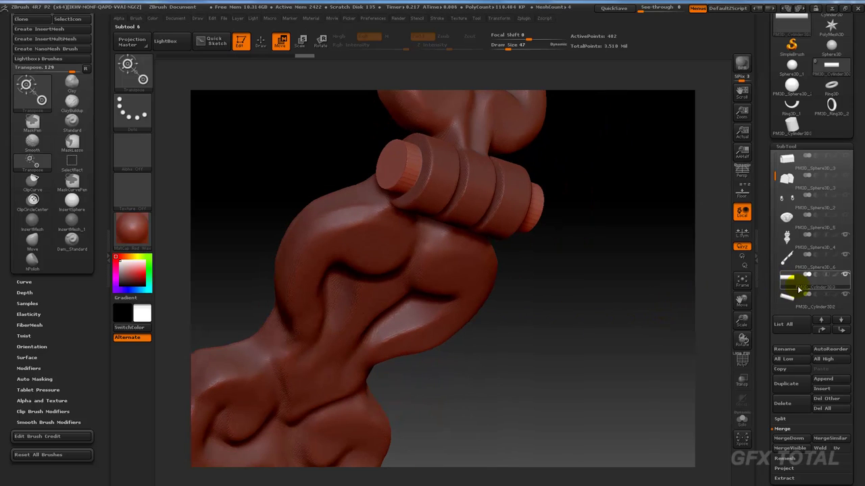
pyautogui.click(792, 264)
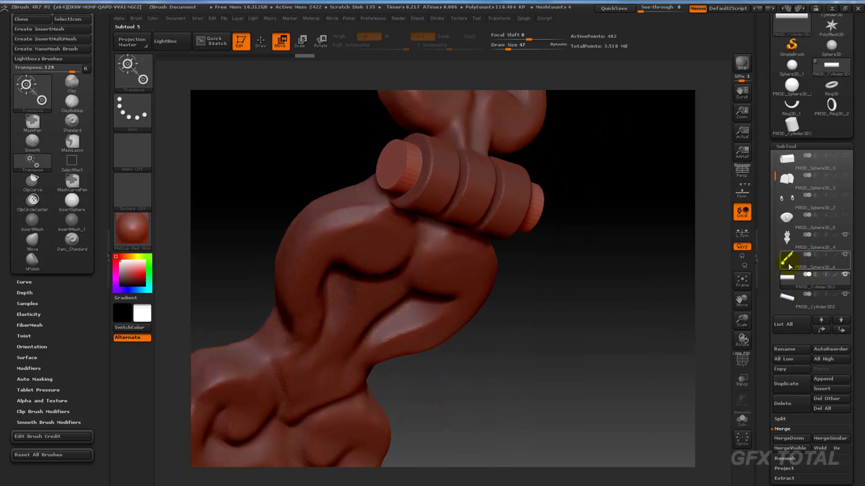
pyautogui.click(787, 256)
pyautogui.moveTo(676, 263)
pyautogui.mouseDown()
pyautogui.moveTo(617, 236)
pyautogui.moveTo(660, 236)
pyautogui.mouseUp()
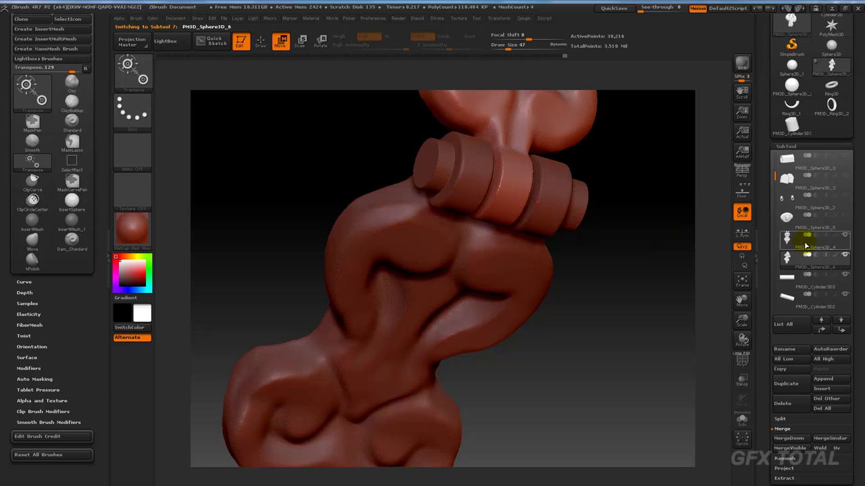
pyautogui.click(798, 274)
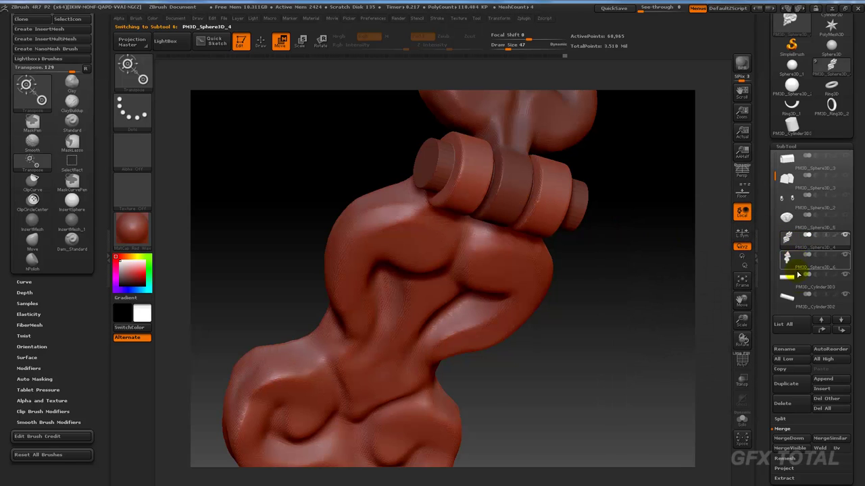
pyautogui.click(841, 331)
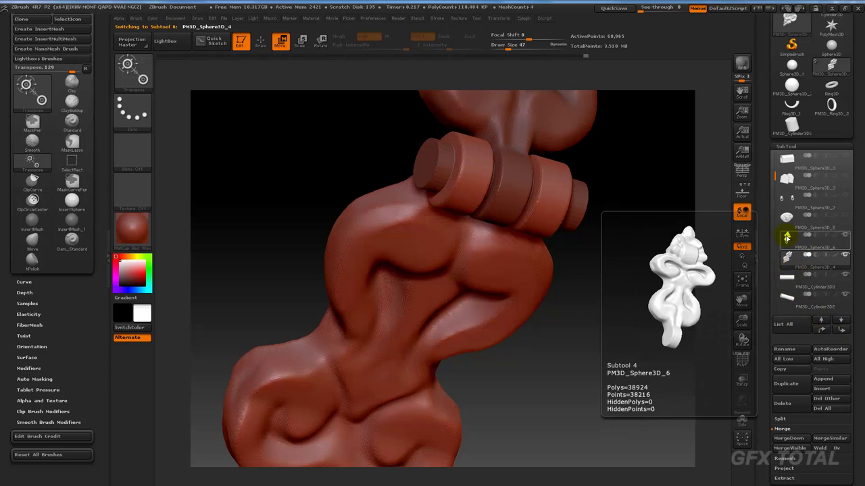
# Duplicate Sphere3D_4 and Sphere3D_6 as PM3D_Sphere3D_7 and PM3D_Sphere3D_8.
pyautogui.moveTo(656, 293); pyautogui.dragTo(476, 181)
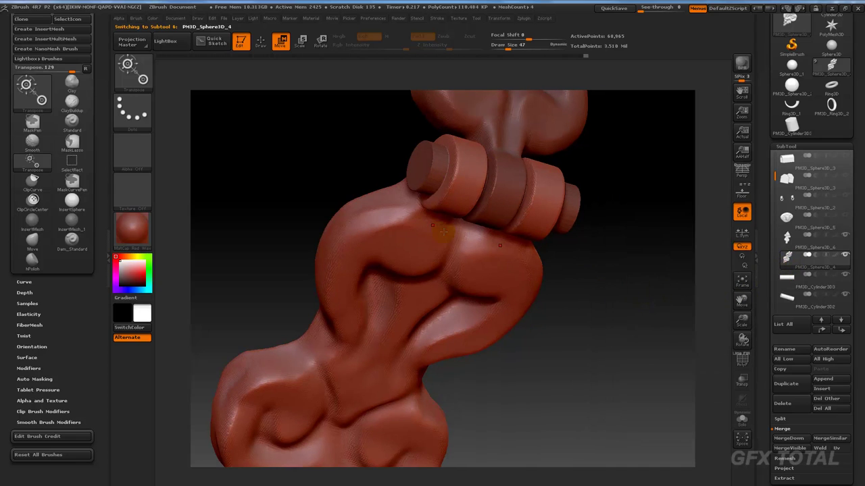
pyautogui.moveTo(623, 276); pyautogui.dragTo(610, 286)
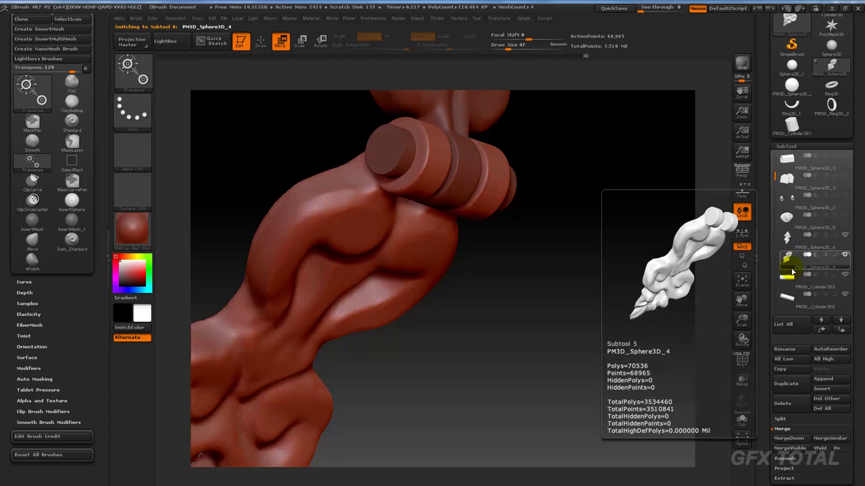
pyautogui.click(786, 384)
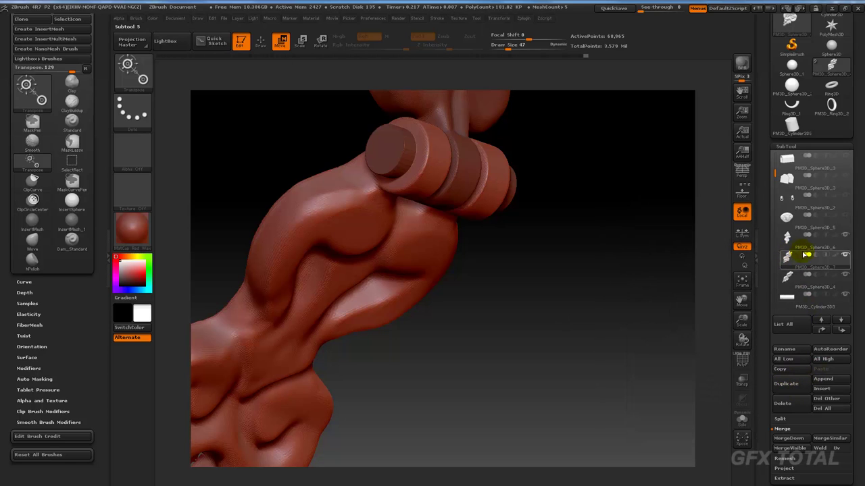
pyautogui.click(796, 392)
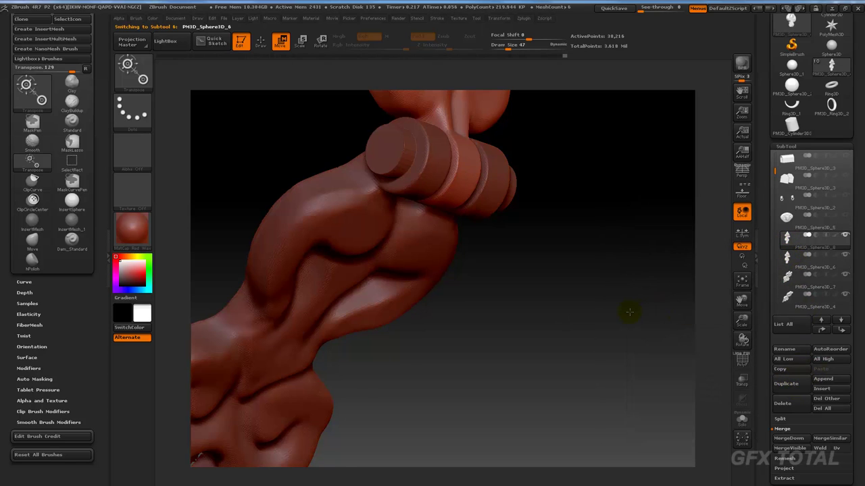
# Toggle the subtool eye icons to isolate pieces, then show them all again.
pyautogui.moveTo(631, 309); pyautogui.dragTo(618, 314)
pyautogui.keyDown('shift'); pyautogui.click(845, 237); pyautogui.keyUp('shift')
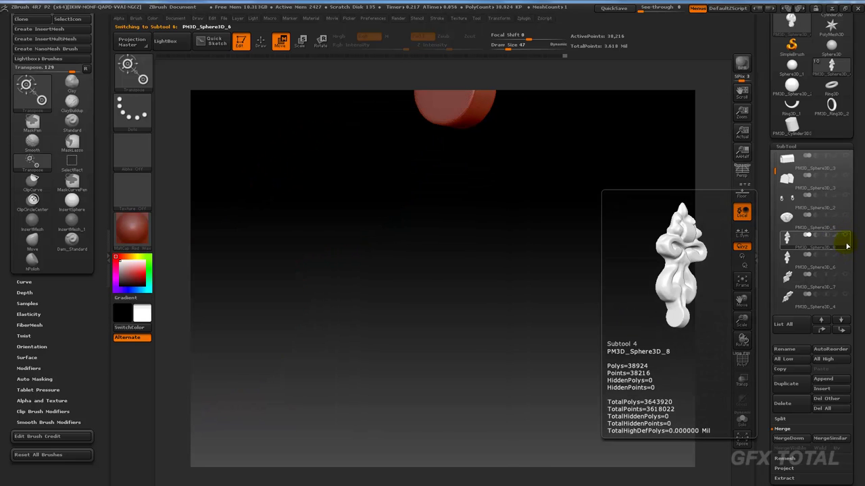
pyautogui.keyDown('shift'); pyautogui.click(845, 241); pyautogui.keyUp('shift')
pyautogui.keyDown('shift'); pyautogui.click(847, 248); pyautogui.keyUp('shift')
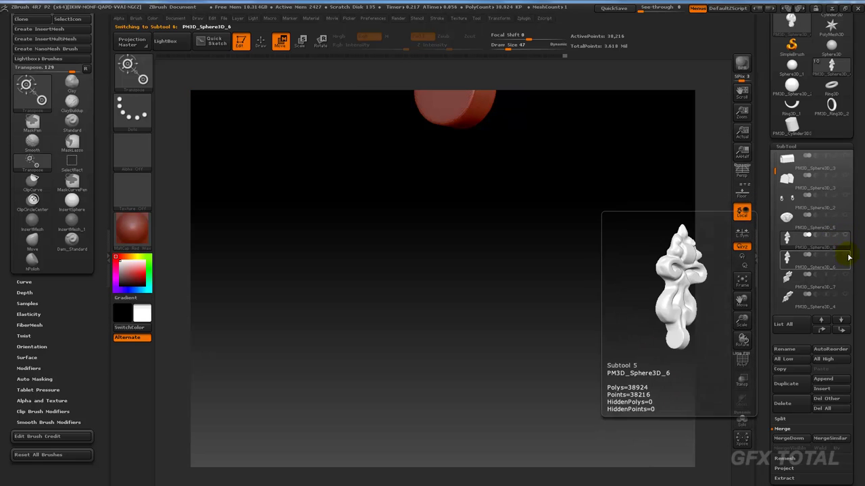
pyautogui.keyDown('shift'); pyautogui.click(844, 274); pyautogui.keyUp('shift')
# Select PM3D_Sphere3D_7, then make PM3D_Cylinder3D3 the active subtool.
pyautogui.moveTo(588, 255); pyautogui.dragTo(642, 303)
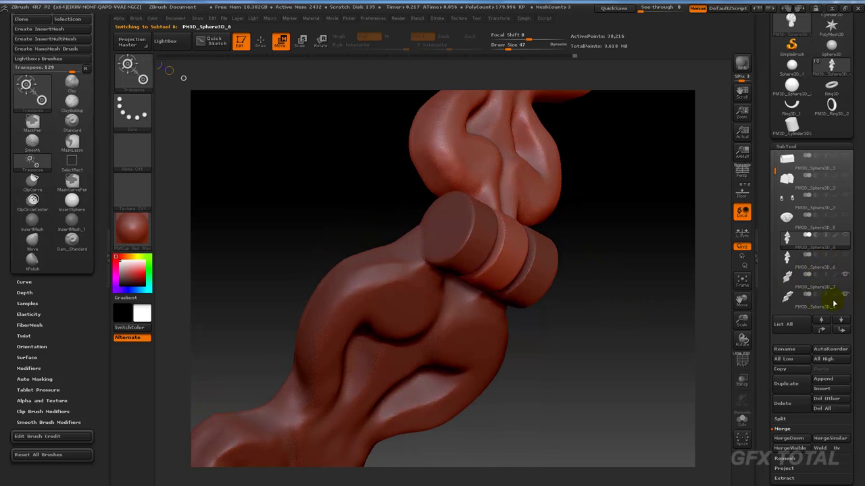
pyautogui.click(787, 277)
pyautogui.moveTo(720, 292); pyautogui.dragTo(701, 260)
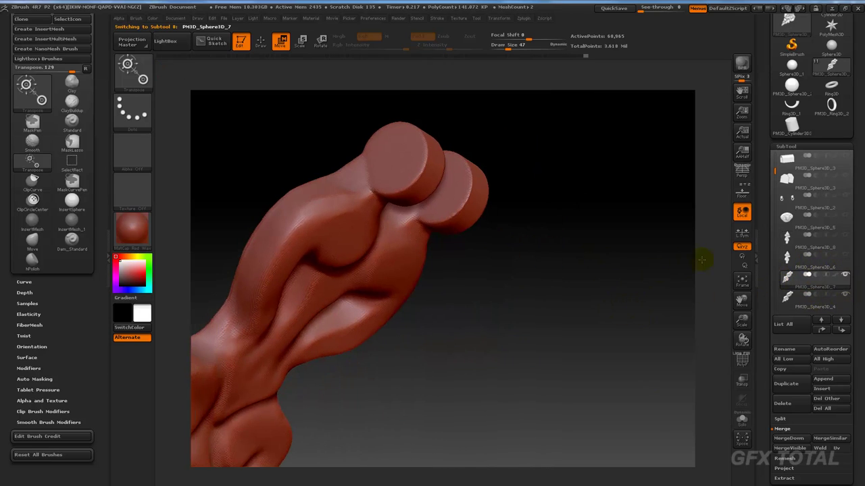
pyautogui.moveTo(773, 171); pyautogui.dragTo(775, 217)
pyautogui.click(777, 264)
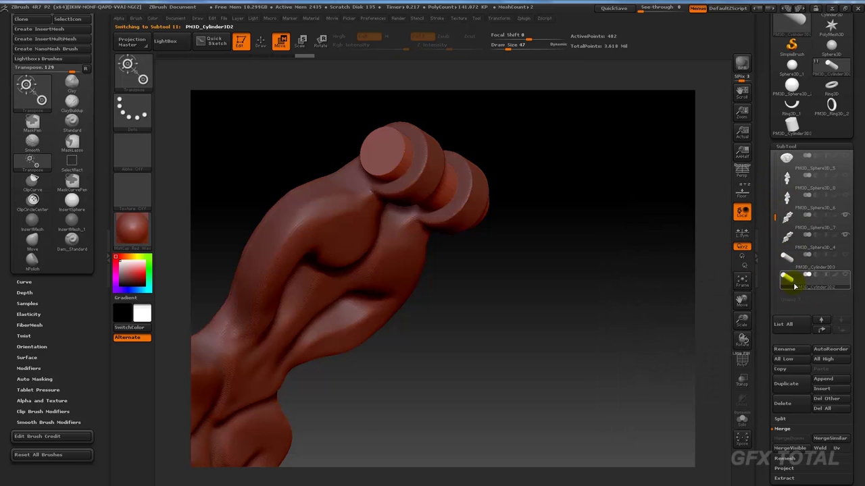
# Show PM3D_Cylinder3D2 and merge PM3D_Sphere3D_4 down into it.
pyautogui.click(845, 276)
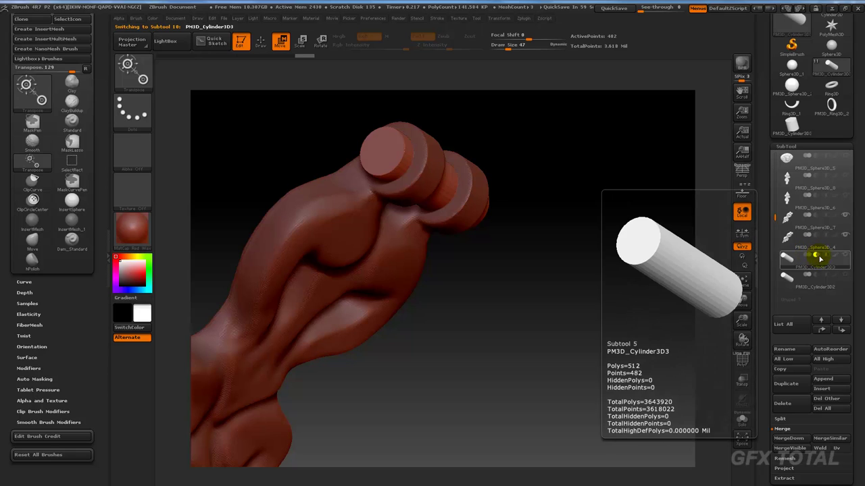
pyautogui.moveTo(804, 260)
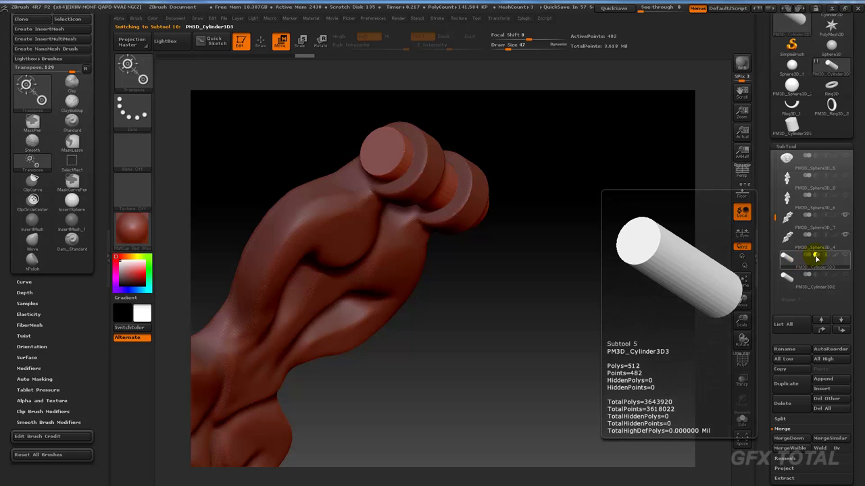
pyautogui.click(787, 238)
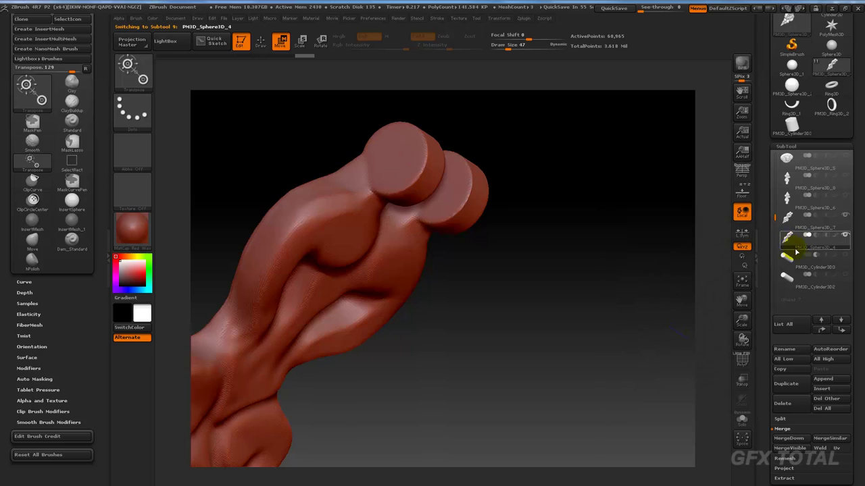
pyautogui.click(788, 438)
pyautogui.click(694, 457)
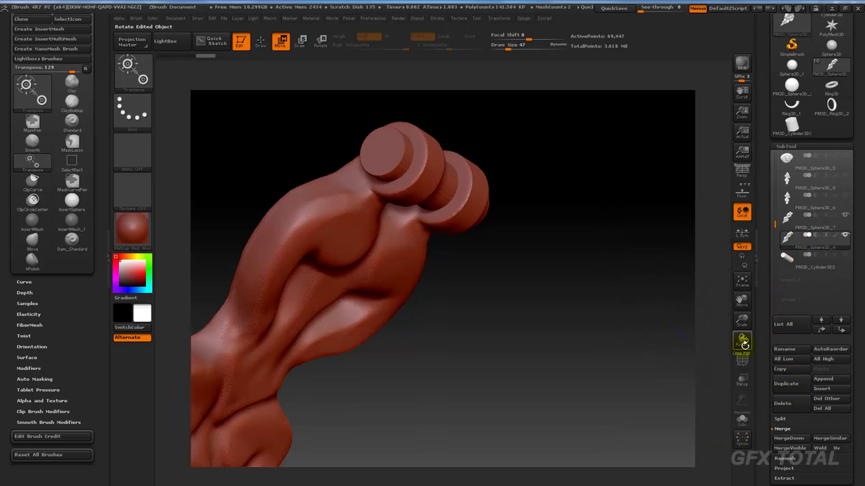
# Re-DynaMesh the merged piece into a single surface with Ctrl-drag.
pyautogui.moveTo(761, 379); pyautogui.dragTo(778, 291)
pyautogui.click(789, 290)
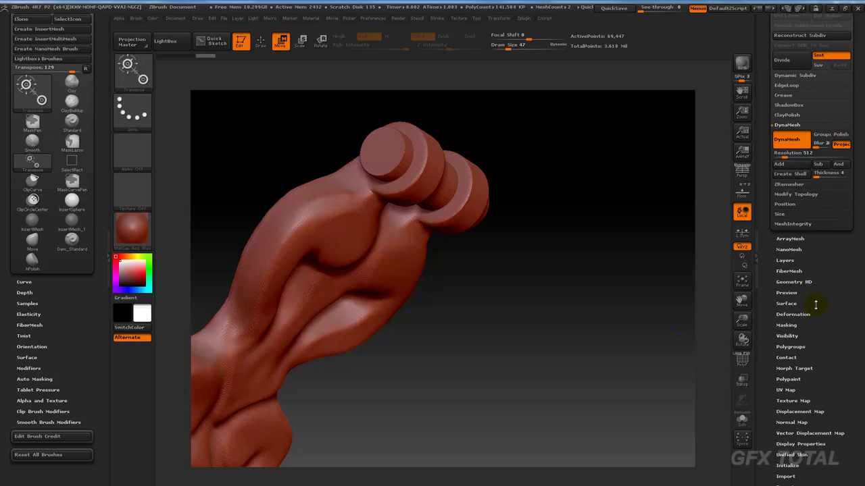
pyautogui.press('ctrl')
pyautogui.keyDown('ctrl'); pyautogui.moveTo(616, 268); pyautogui.dragTo(642, 256); pyautogui.keyUp('ctrl')
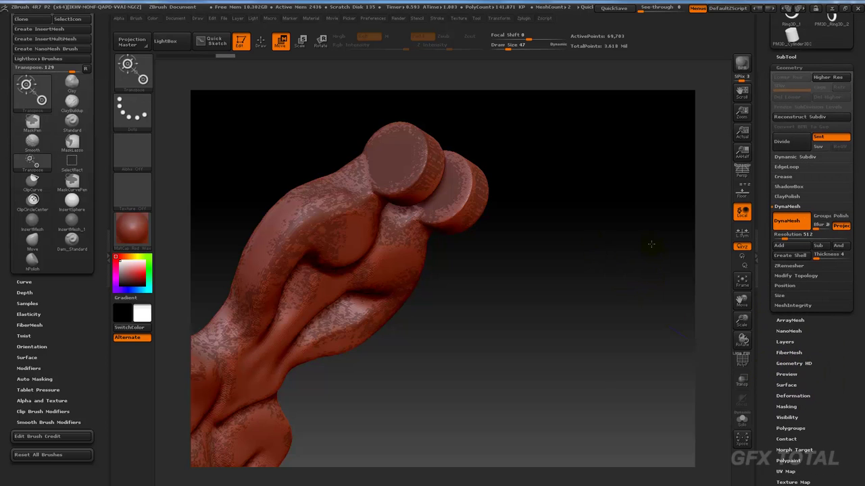
# Hide the noisy remeshed piece to inspect the cylinders.
pyautogui.moveTo(626, 225); pyautogui.dragTo(471, 209)
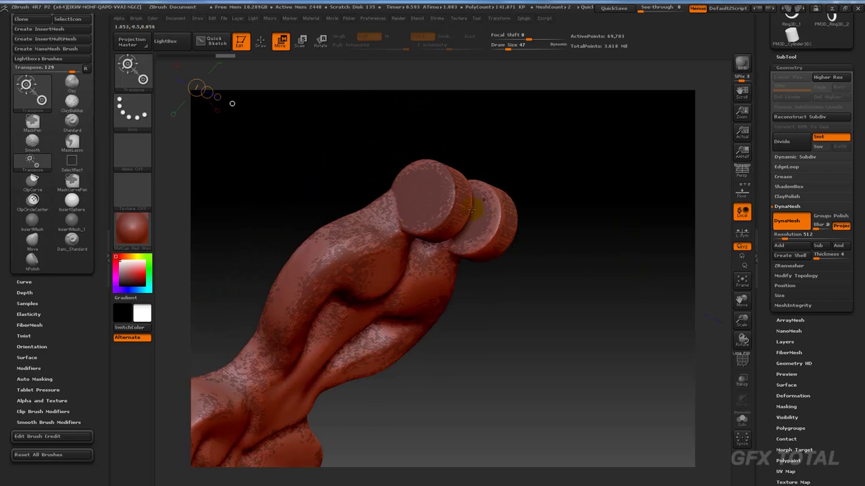
pyautogui.scroll(3, 784, 210)
pyautogui.scroll(3, 794, 227)
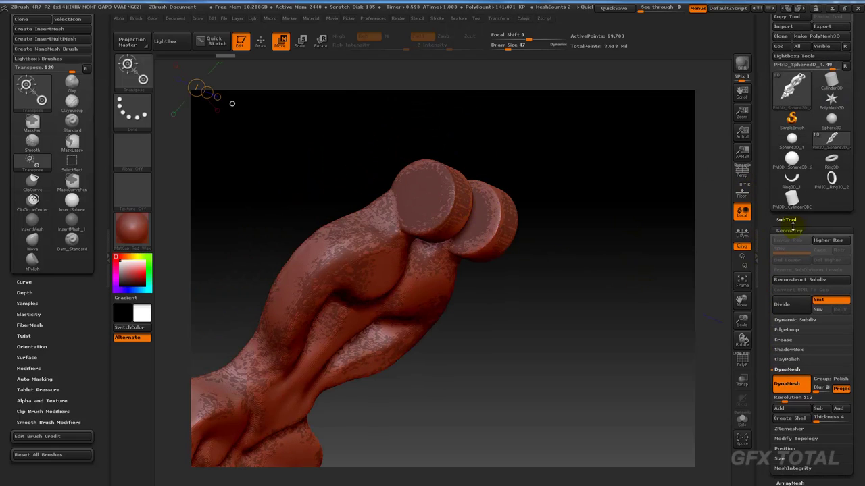
pyautogui.click(786, 220)
pyautogui.moveTo(807, 236)
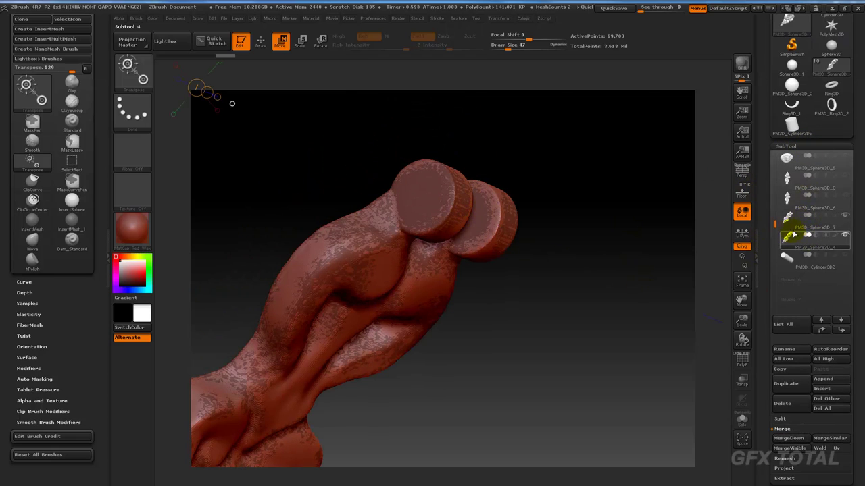
pyautogui.click(846, 217)
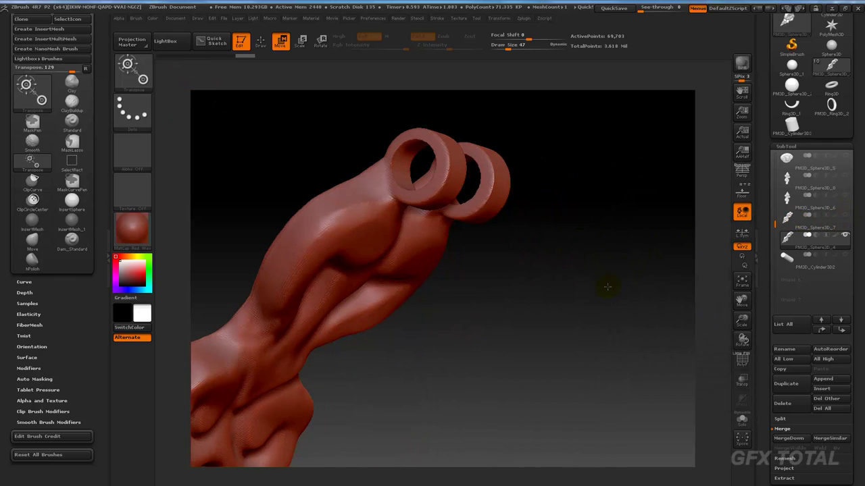
pyautogui.moveTo(607, 287)
pyautogui.keyDown('alt'); pyautogui.mouseDown()
pyautogui.moveTo(594, 263)
pyautogui.moveTo(540, 230)
pyautogui.mouseUp(); pyautogui.keyUp('alt')
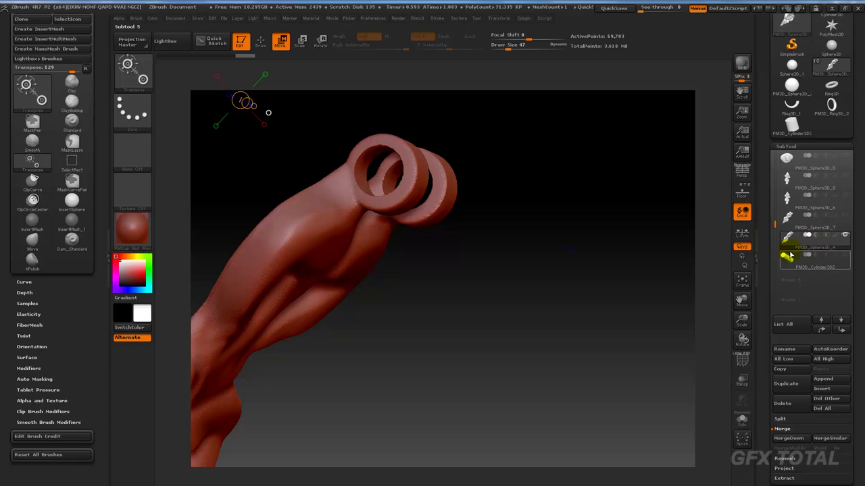
# Delete the PM3D_Sphere3D_7 subtool.
pyautogui.click(788, 219)
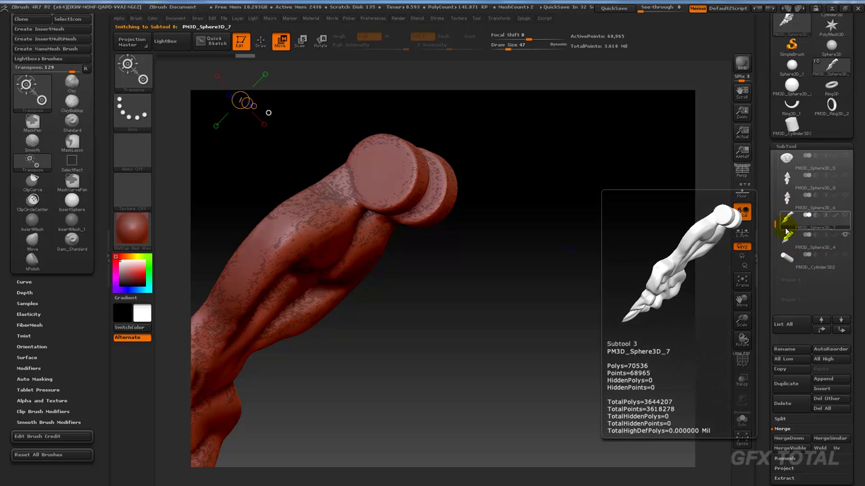
pyautogui.click(783, 403)
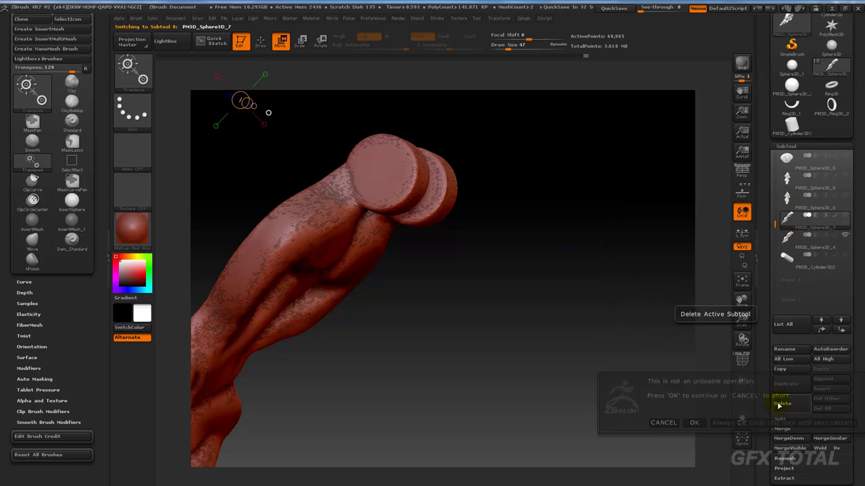
pyautogui.press('Return')
# Move PM3D_Cylinder3D2 up in the list above Sphere3D_4.
pyautogui.click(788, 215)
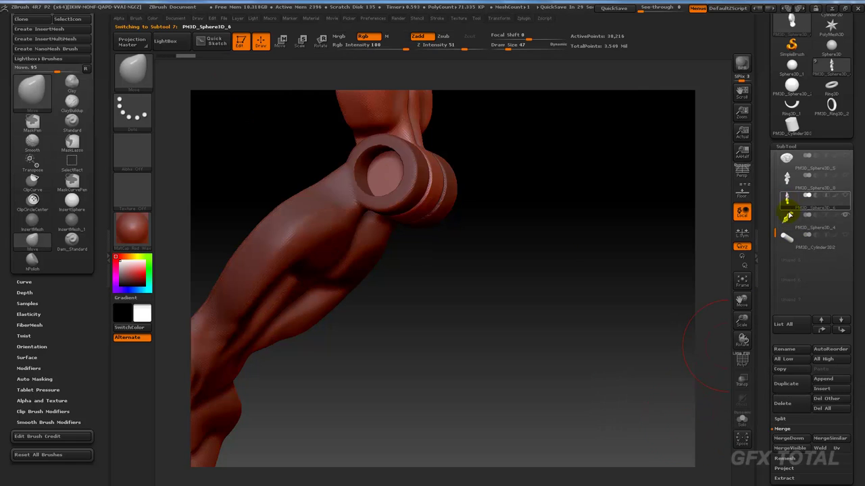
pyautogui.click(795, 242)
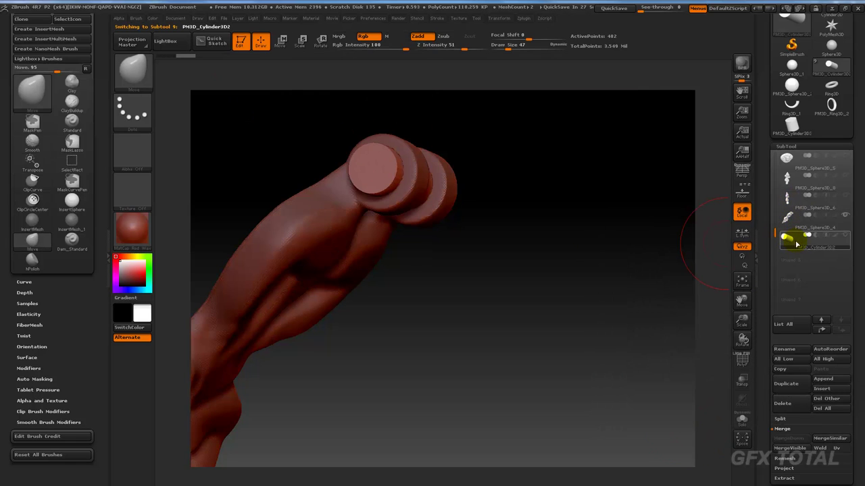
pyautogui.click(822, 331)
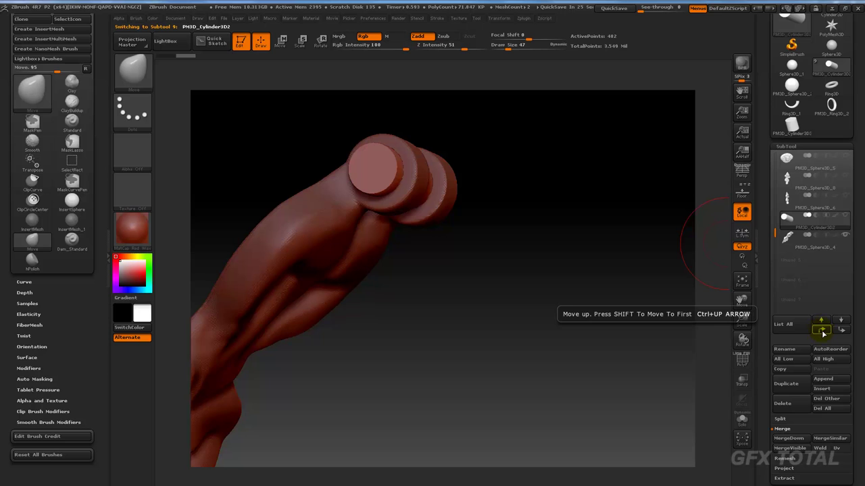
pyautogui.moveTo(689, 237)
pyautogui.mouseDown()
pyautogui.moveTo(699, 202)
pyautogui.moveTo(844, 226)
pyautogui.moveTo(633, 266)
pyautogui.moveTo(822, 225)
pyautogui.mouseUp()
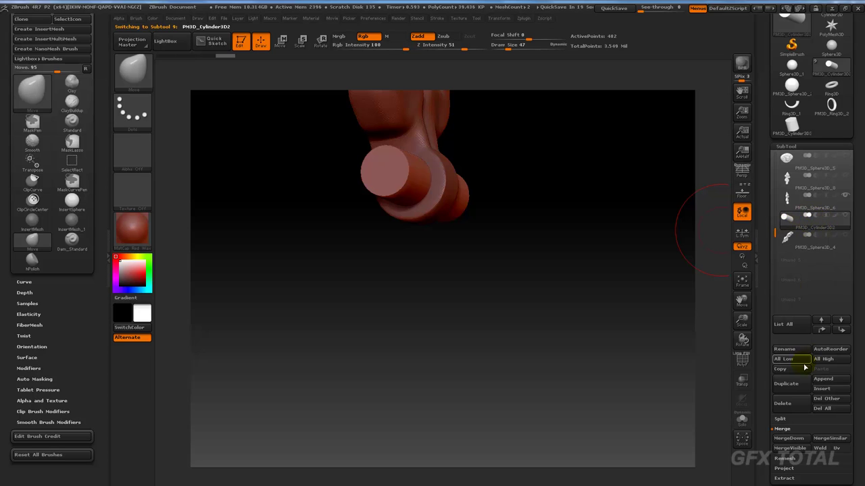
# Duplicate the cylinder as PM3D_Cylinder3D3, then select PM3D_Sphere3D_6 for merging down.
pyautogui.click(791, 386)
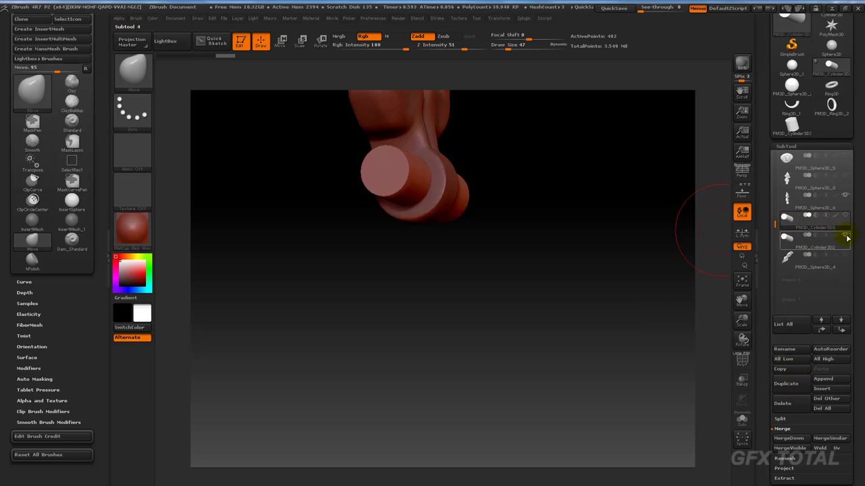
pyautogui.click(790, 198)
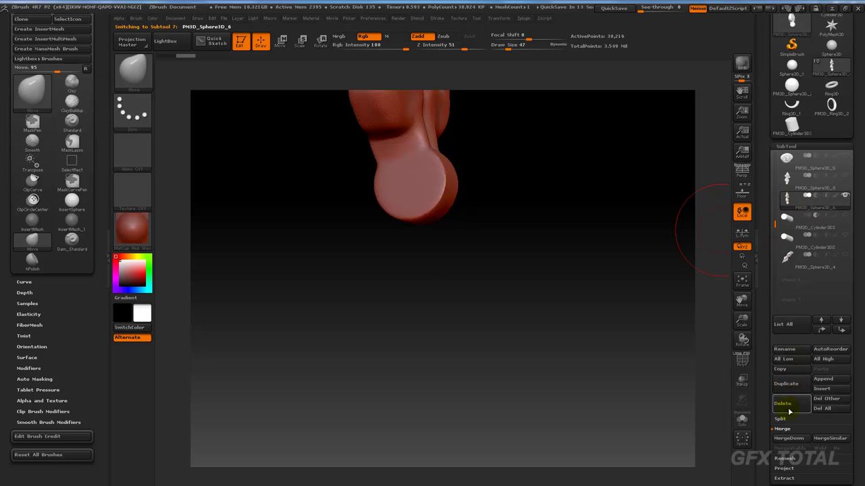
pyautogui.click(788, 439)
# Accept the irreversible merge and switch back to the Move brush (B, M, V).
pyautogui.click(695, 457)
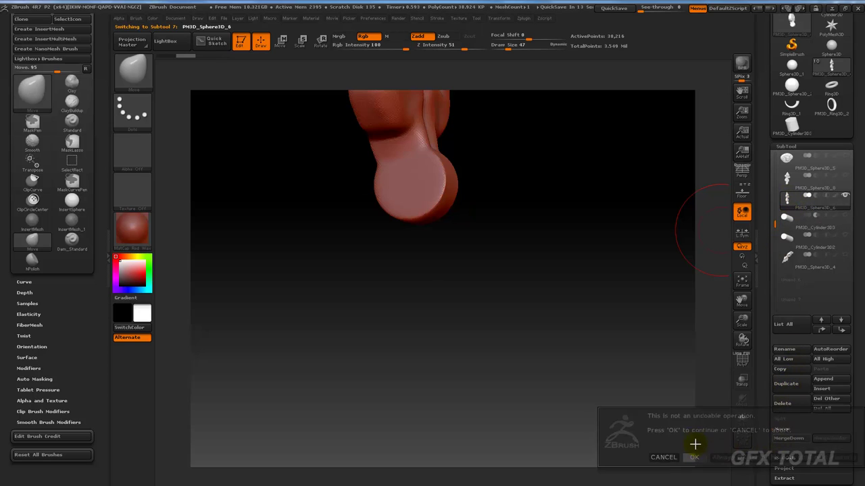
pyautogui.press('b')
pyautogui.press('m')
pyautogui.press('v')
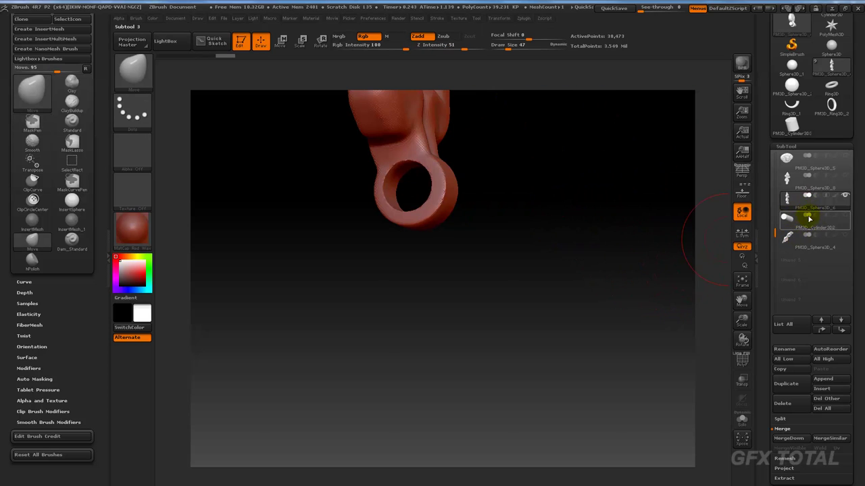
# Select the arm subtool and quick-save the project.
pyautogui.click(808, 238)
pyautogui.moveTo(679, 243)
pyautogui.mouseDown()
pyautogui.moveTo(622, 244)
pyautogui.moveTo(669, 300)
pyautogui.moveTo(668, 237)
pyautogui.moveTo(551, 237)
pyautogui.moveTo(559, 242)
pyautogui.mouseUp()
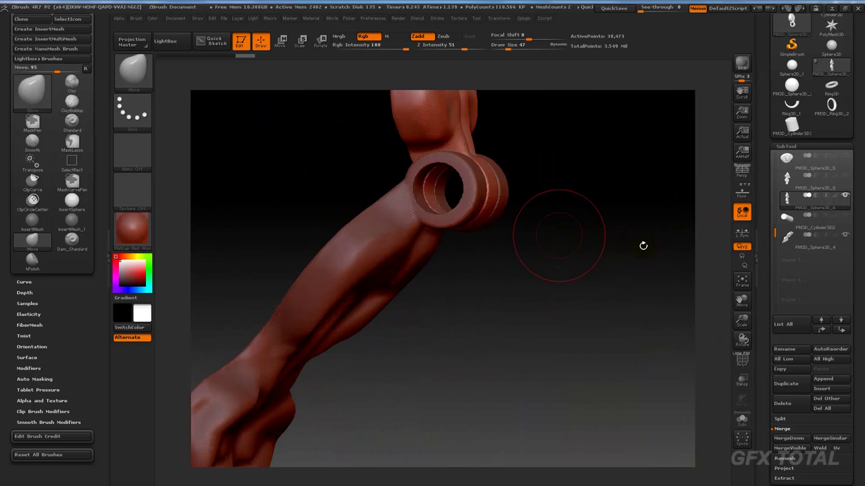
pyautogui.hotkey('ctrl', 's')
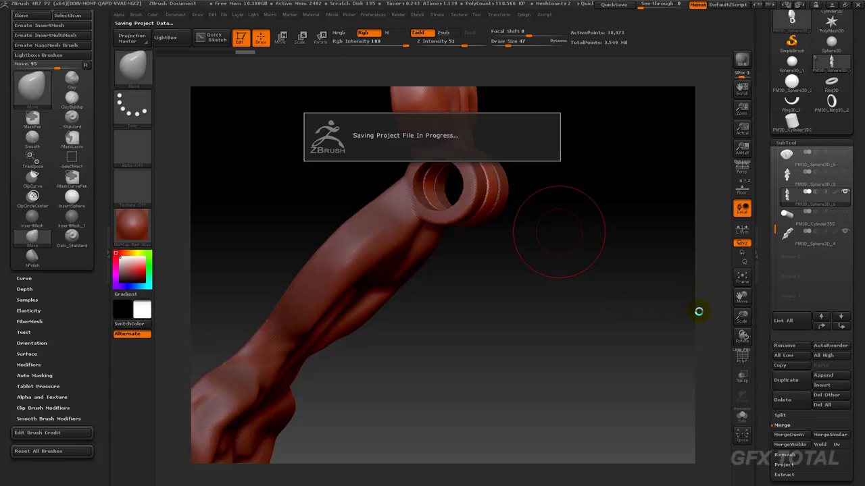
# Center the ring, turn on Solo, and view it face-on.
pyautogui.moveTo(738, 330); pyautogui.dragTo(697, 318)
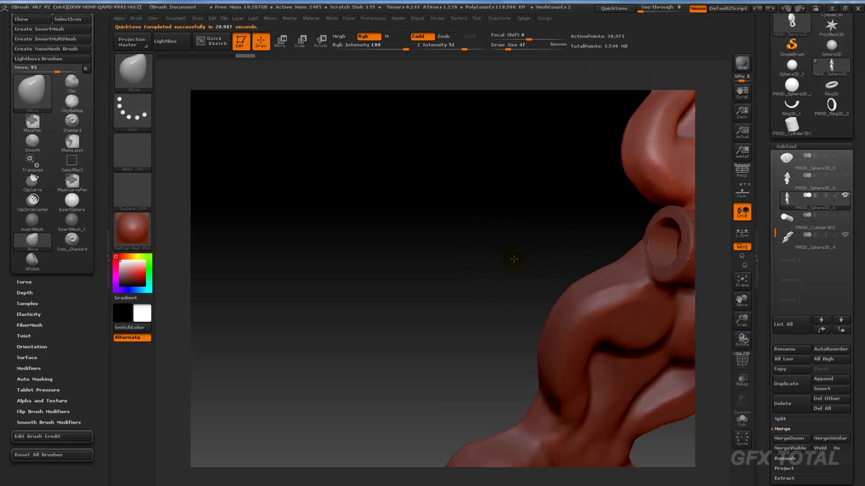
pyautogui.moveTo(513, 259)
pyautogui.mouseDown()
pyautogui.moveTo(527, 261)
pyautogui.moveTo(318, 208)
pyautogui.mouseUp()
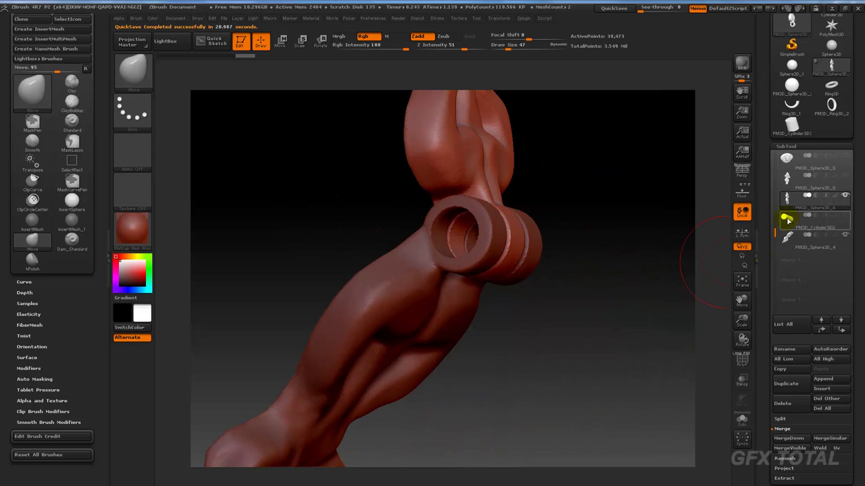
pyautogui.click(742, 424)
pyautogui.moveTo(610, 304); pyautogui.dragTo(673, 328)
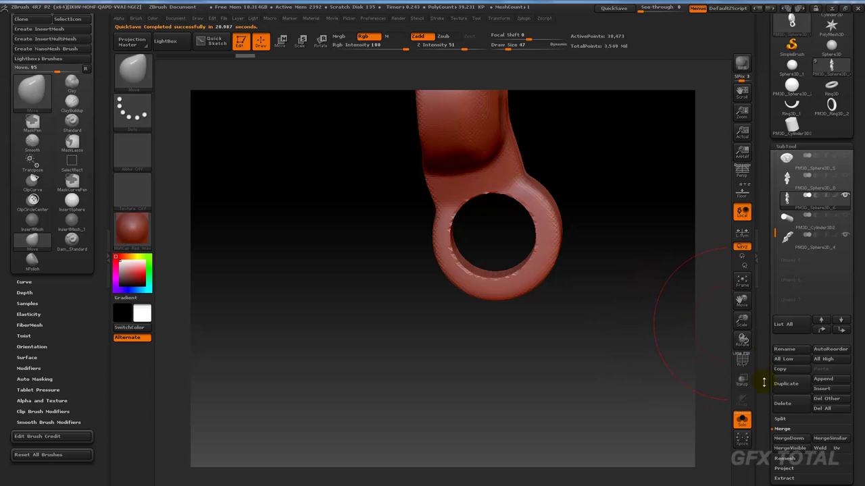
# Smooth the ring with Deformation > Polish.
pyautogui.scroll(-5, 764, 383)
pyautogui.click(801, 346)
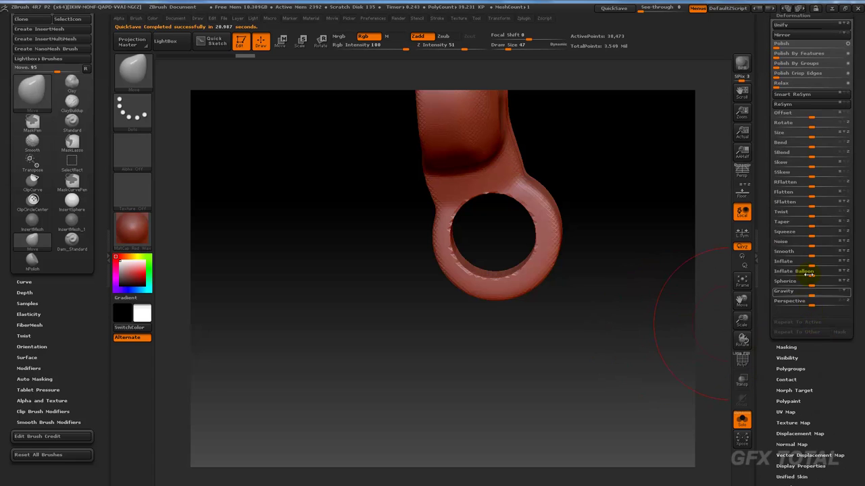
pyautogui.click(787, 45)
pyautogui.moveTo(615, 186); pyautogui.dragTo(676, 115)
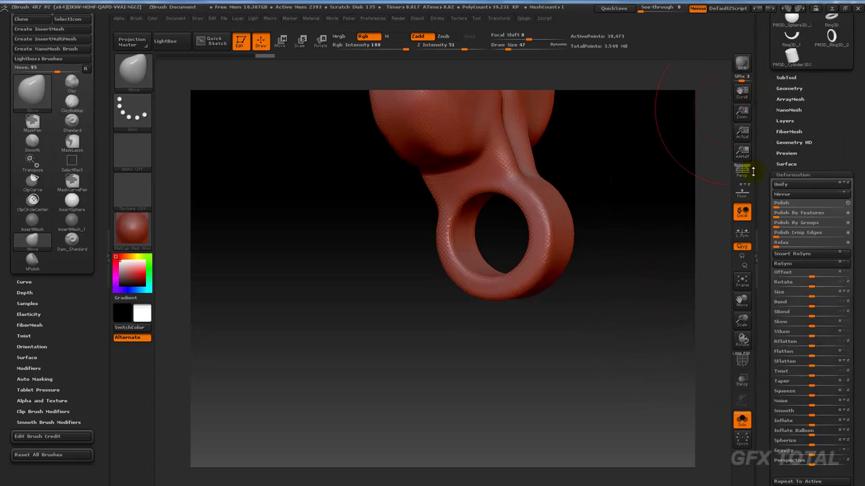
pyautogui.scroll(10, 811, 271)
# Select PM3D_Sphere3D_4 and divide it once to 281,362 points.
pyautogui.click(785, 246)
pyautogui.scroll(-3, 797, 244)
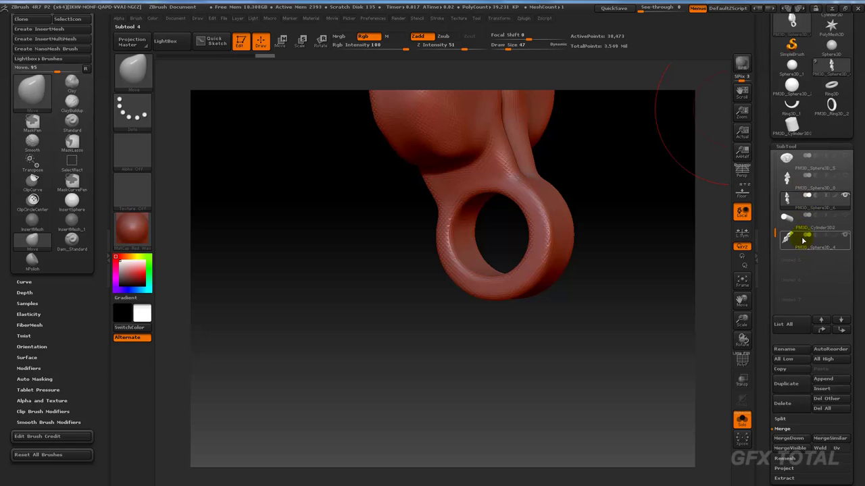
pyautogui.click(791, 244)
pyautogui.scroll(-3, 797, 277)
pyautogui.scroll(-2, 798, 287)
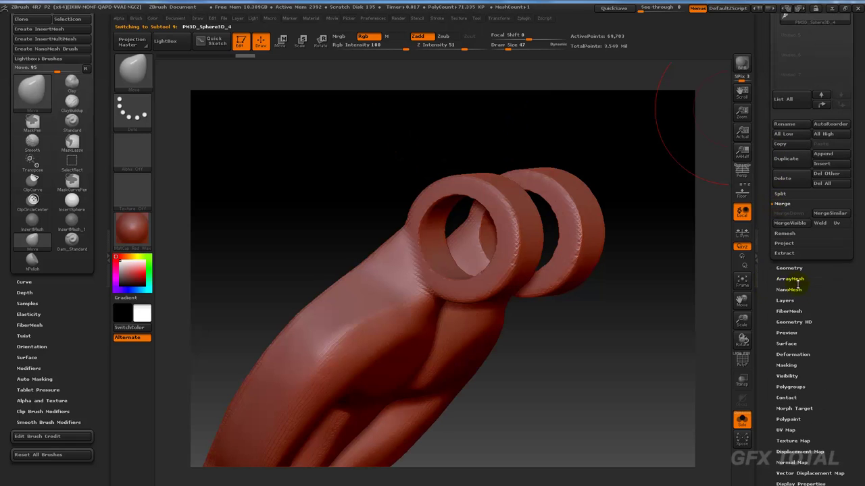
pyautogui.click(800, 354)
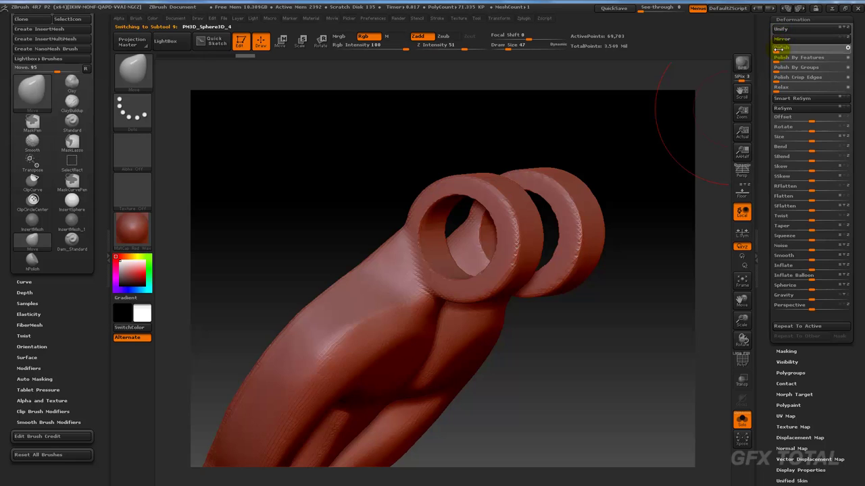
pyautogui.hotkey('ctrl', 'd')
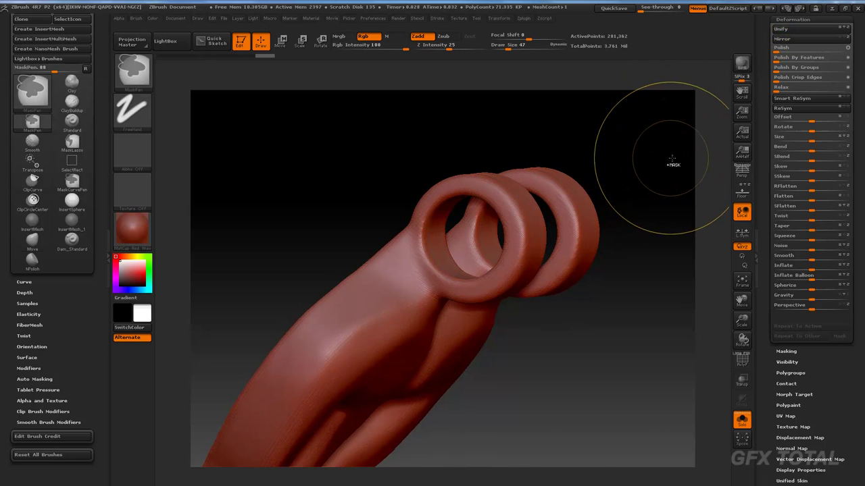
pyautogui.scroll(2, 762, 187)
pyautogui.scroll(2, 762, 187)
pyautogui.keyDown('shift'); pyautogui.moveTo(677, 218); pyautogui.dragTo(647, 169); pyautogui.keyUp('shift')
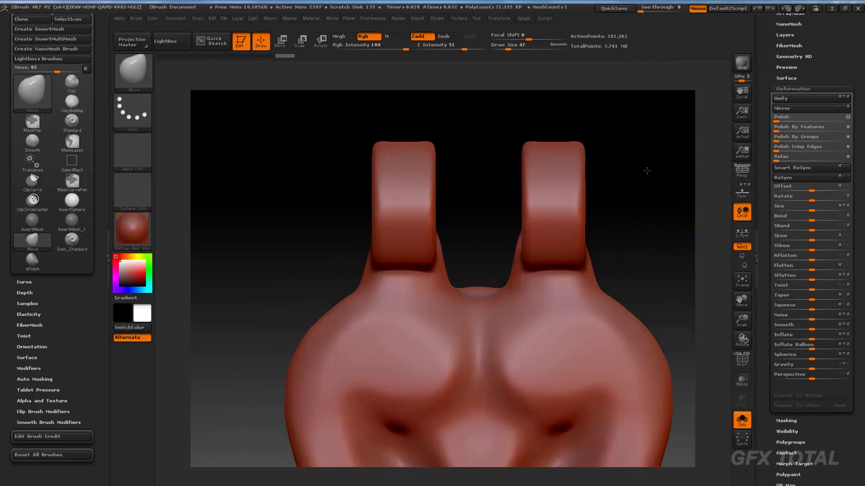
# Set up Dam_Standard at Draw Size 26 with a larger Lazy Radius.
pyautogui.press('f')
pyautogui.click(133, 71)
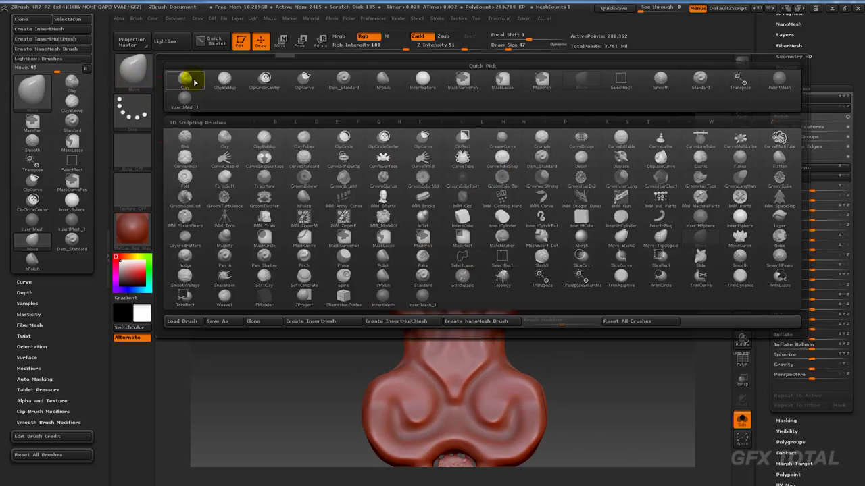
pyautogui.click(343, 78)
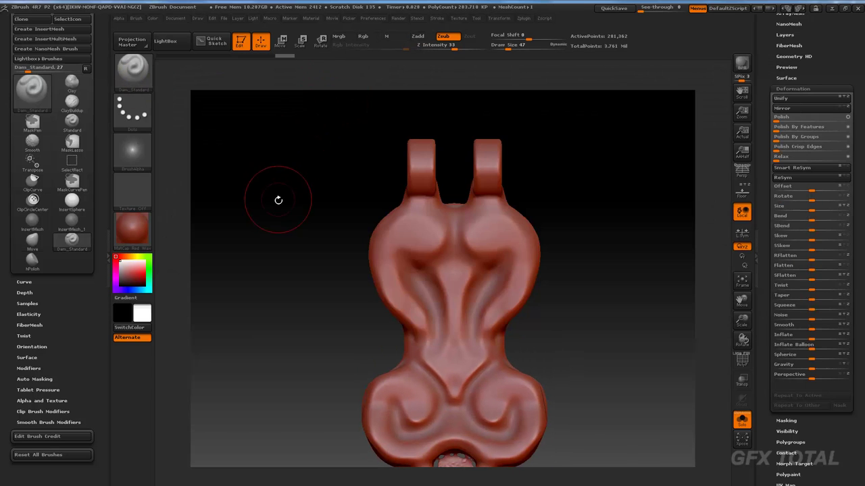
pyautogui.scroll(2, 280, 196)
pyautogui.scroll(2, 289, 208)
pyautogui.press('space')
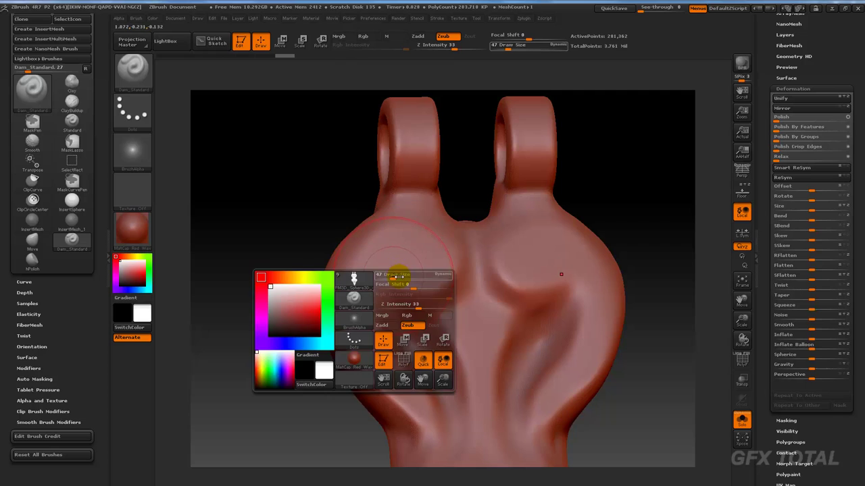
pyautogui.moveTo(398, 276); pyautogui.dragTo(386, 277)
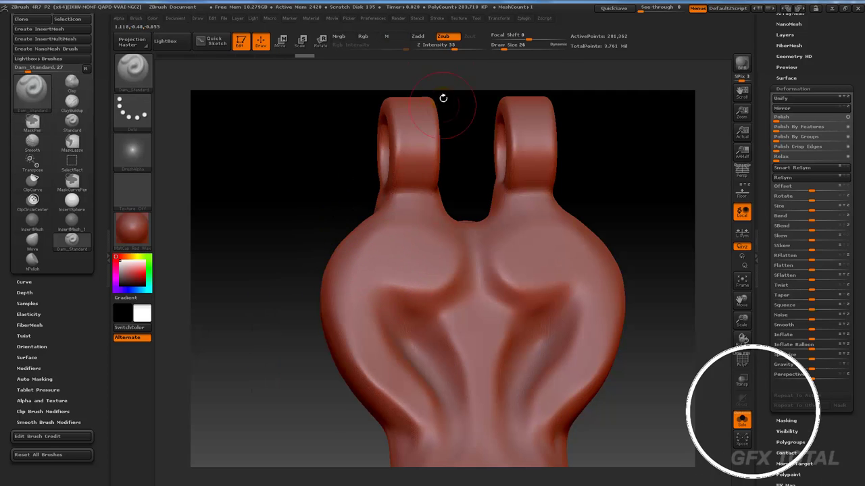
pyautogui.click(449, 19)
pyautogui.click(463, 184)
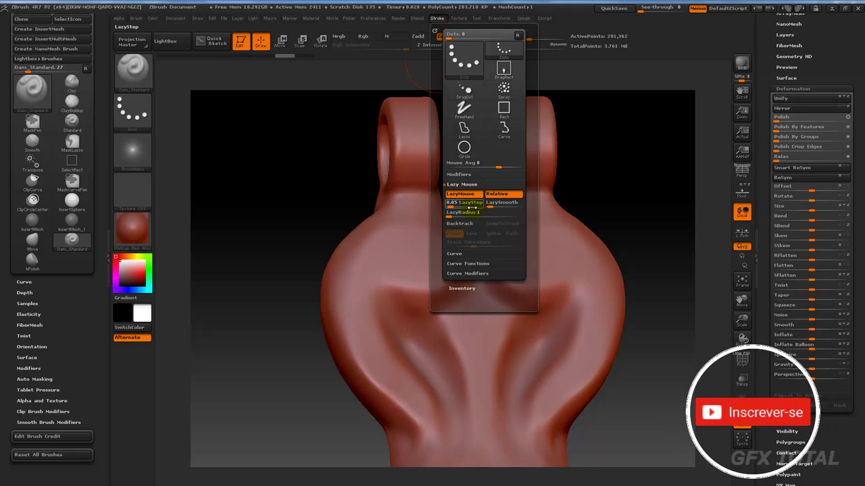
pyautogui.moveTo(450, 213); pyautogui.dragTo(464, 214)
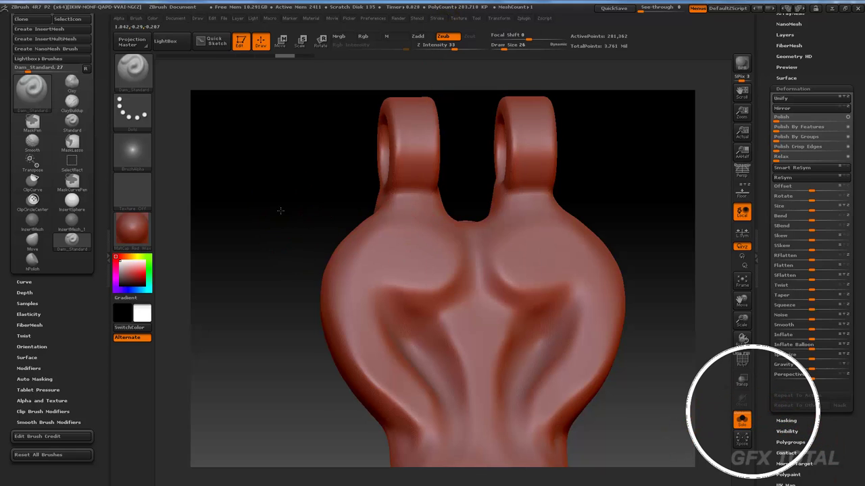
# Carve mirrored creases along the shoulder, under the chest circle, and toward the waist.
pyautogui.moveTo(380, 284)
pyautogui.mouseDown()
pyautogui.moveTo(463, 253)
pyautogui.moveTo(395, 222)
pyautogui.moveTo(410, 214)
pyautogui.moveTo(365, 243)
pyautogui.mouseUp()
pyautogui.moveTo(264, 240)
pyautogui.mouseDown()
pyautogui.moveTo(260, 257)
pyautogui.moveTo(279, 218)
pyautogui.moveTo(280, 261)
pyautogui.mouseUp()
pyautogui.hotkey('ctrl', 'z')
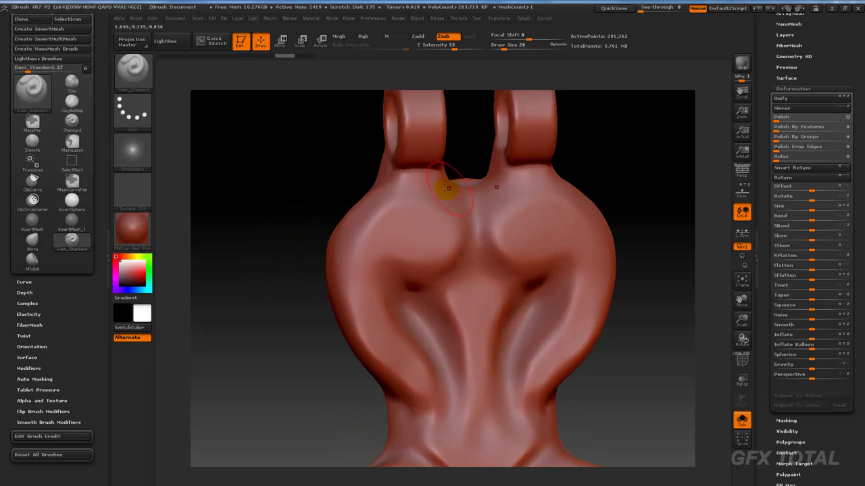
pyautogui.moveTo(389, 191); pyautogui.dragTo(421, 186)
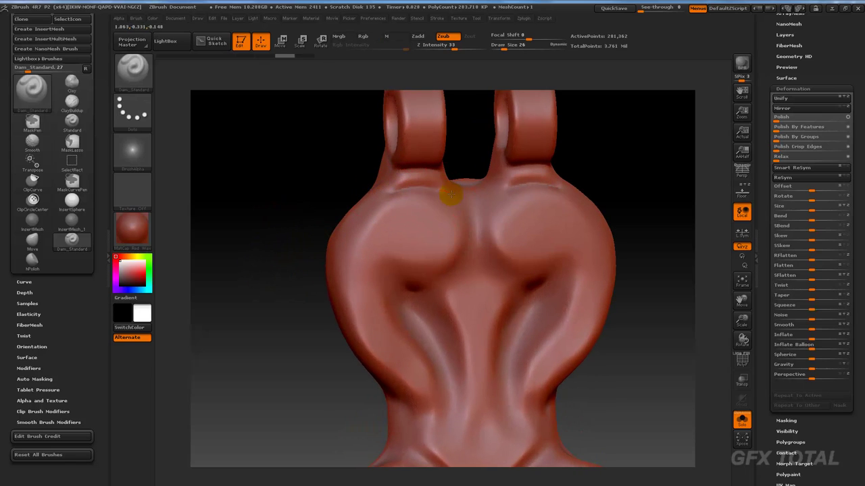
pyautogui.moveTo(471, 233)
pyautogui.mouseDown()
pyautogui.moveTo(463, 255)
pyautogui.moveTo(441, 274)
pyautogui.moveTo(405, 280)
pyautogui.moveTo(377, 265)
pyautogui.mouseUp()
pyautogui.moveTo(317, 268); pyautogui.dragTo(278, 268)
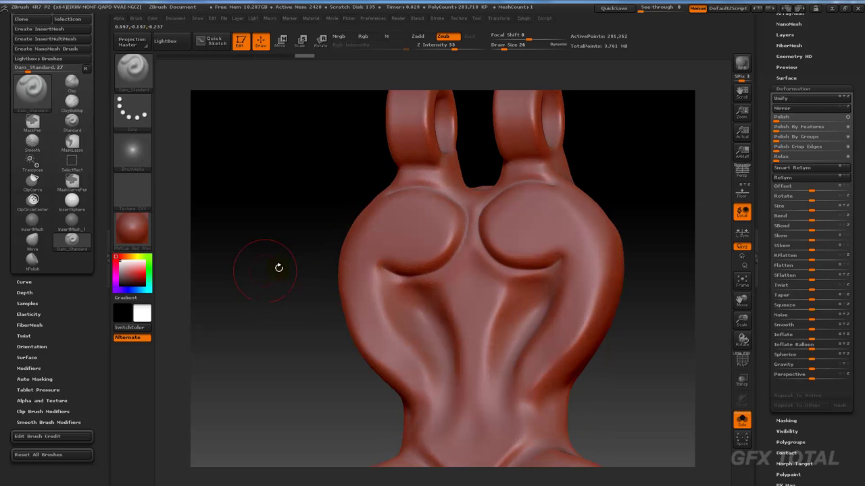
pyautogui.moveTo(382, 279)
pyautogui.mouseDown()
pyautogui.moveTo(392, 314)
pyautogui.moveTo(442, 378)
pyautogui.moveTo(438, 422)
pyautogui.mouseUp()
# Extend the waist crease and carve a groove down the outer edge.
pyautogui.moveTo(338, 430)
pyautogui.mouseDown()
pyautogui.moveTo(361, 415)
pyautogui.moveTo(272, 344)
pyautogui.mouseUp()
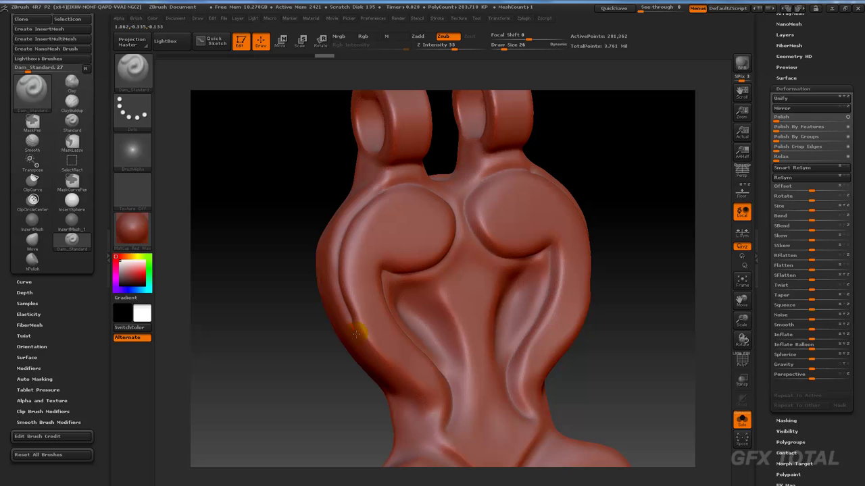
pyautogui.moveTo(417, 404); pyautogui.dragTo(408, 431)
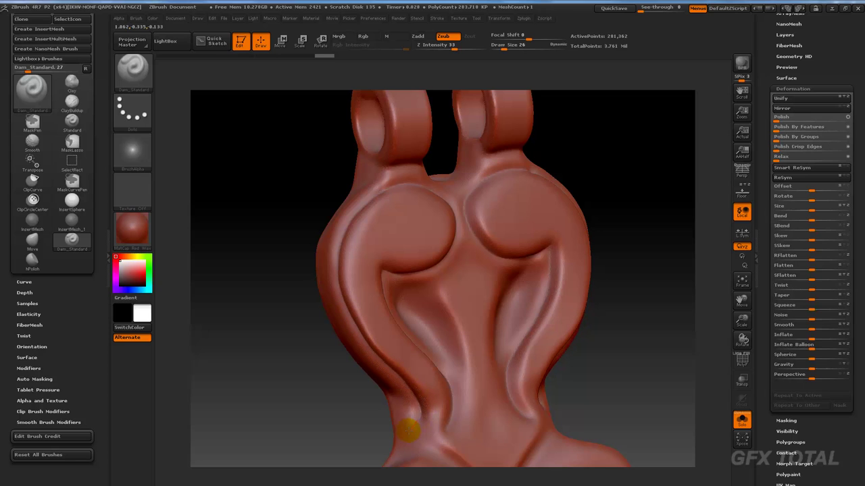
pyautogui.moveTo(366, 408)
pyautogui.mouseDown()
pyautogui.moveTo(342, 412)
pyautogui.moveTo(299, 361)
pyautogui.moveTo(312, 421)
pyautogui.moveTo(425, 270)
pyautogui.mouseUp()
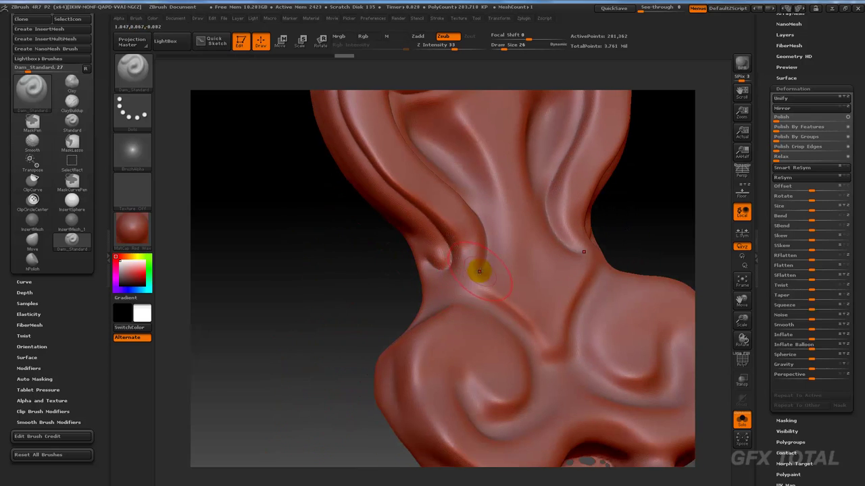
pyautogui.moveTo(482, 270); pyautogui.dragTo(471, 287)
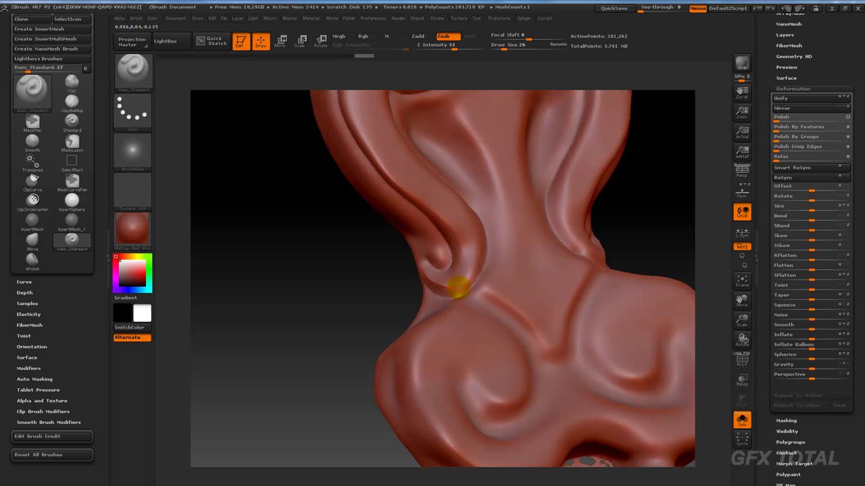
pyautogui.moveTo(348, 230)
pyautogui.mouseDown()
pyautogui.moveTo(329, 261)
pyautogui.moveTo(338, 377)
pyautogui.moveTo(399, 241)
pyautogui.moveTo(372, 250)
pyautogui.moveTo(386, 279)
pyautogui.moveTo(404, 306)
pyautogui.moveTo(471, 363)
pyautogui.mouseUp()
pyautogui.moveTo(318, 338)
pyautogui.mouseDown()
pyautogui.moveTo(309, 286)
pyautogui.moveTo(329, 232)
pyautogui.moveTo(411, 231)
pyautogui.moveTo(444, 213)
pyautogui.moveTo(460, 183)
pyautogui.moveTo(447, 151)
pyautogui.moveTo(411, 145)
pyautogui.moveTo(380, 151)
pyautogui.moveTo(343, 194)
pyautogui.mouseUp()
pyautogui.moveTo(336, 240)
pyautogui.mouseDown()
pyautogui.moveTo(353, 290)
pyautogui.moveTo(447, 382)
pyautogui.moveTo(462, 410)
pyautogui.mouseUp()
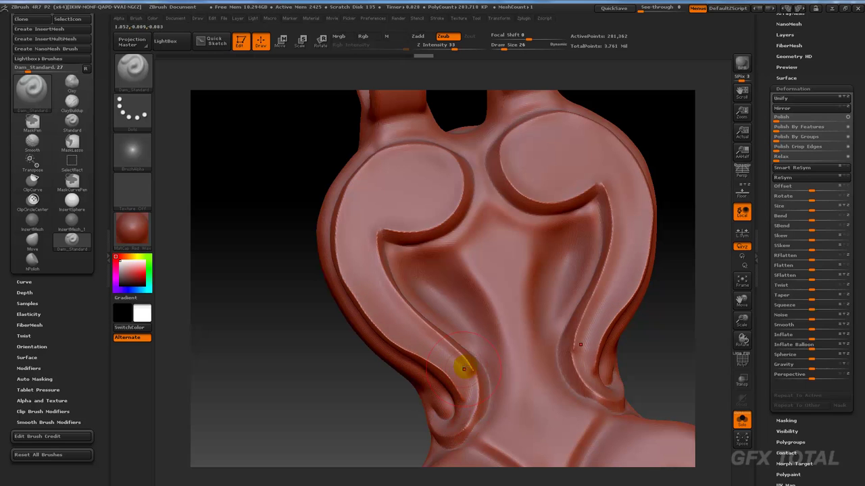
pyautogui.moveTo(295, 348)
pyautogui.mouseDown()
pyautogui.moveTo(276, 322)
pyautogui.moveTo(262, 329)
pyautogui.moveTo(273, 357)
pyautogui.moveTo(274, 317)
pyautogui.moveTo(291, 307)
pyautogui.mouseUp()
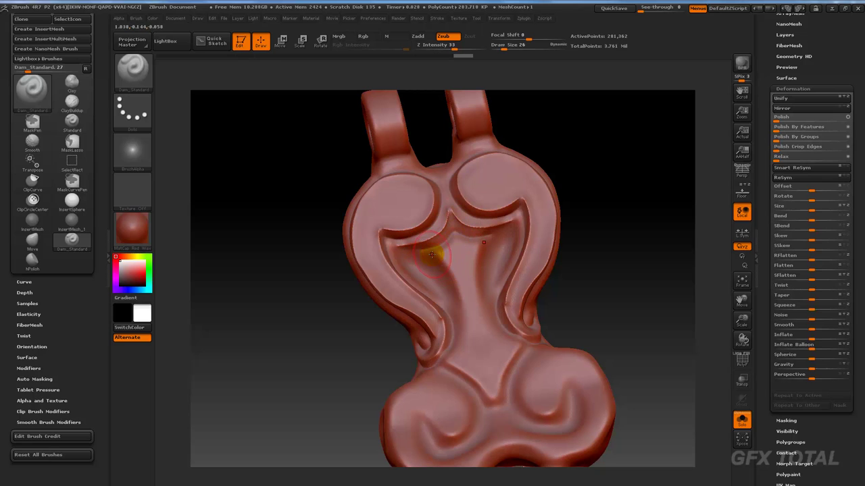
# Smooth the chest groove and carve a mirrored groove along the lobes' lower rim.
pyautogui.keyDown('shift'); pyautogui.moveTo(440, 255); pyautogui.dragTo(448, 260); pyautogui.keyUp('shift')
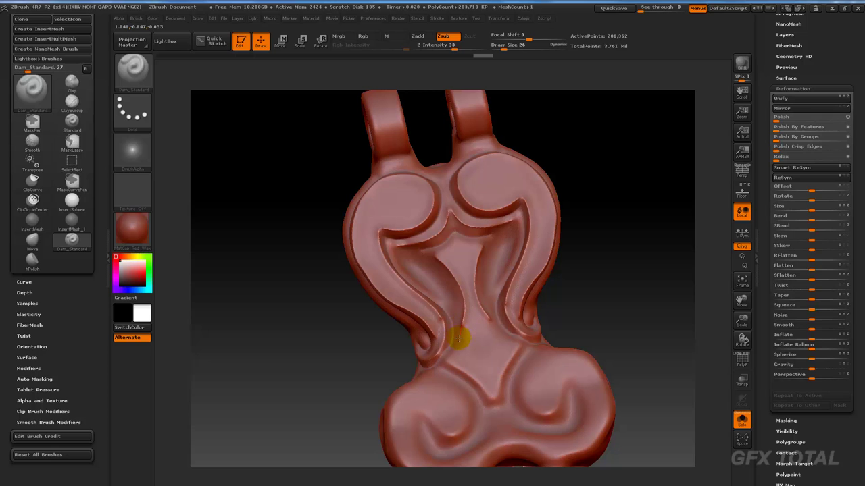
pyautogui.moveTo(338, 381)
pyautogui.mouseDown()
pyautogui.moveTo(282, 270)
pyautogui.moveTo(373, 228)
pyautogui.moveTo(382, 180)
pyautogui.mouseUp()
pyautogui.moveTo(621, 229); pyautogui.dragTo(629, 233)
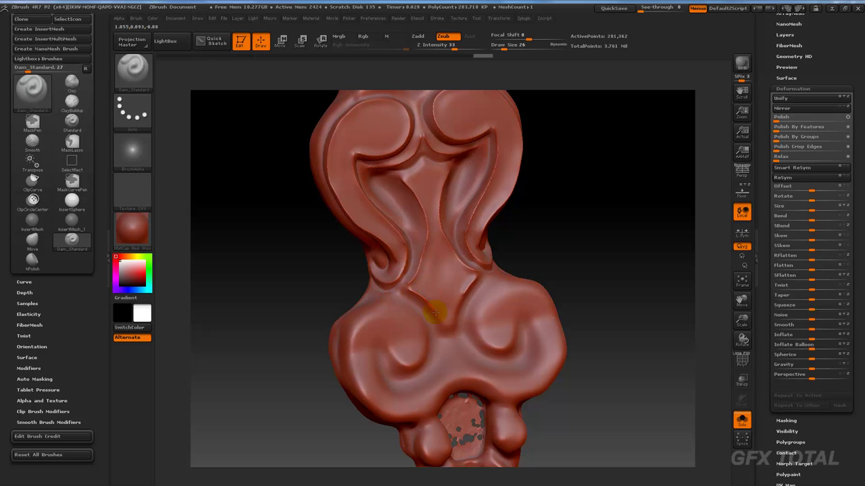
pyautogui.moveTo(628, 283)
pyautogui.mouseDown()
pyautogui.moveTo(639, 280)
pyautogui.moveTo(658, 225)
pyautogui.moveTo(608, 216)
pyautogui.mouseUp()
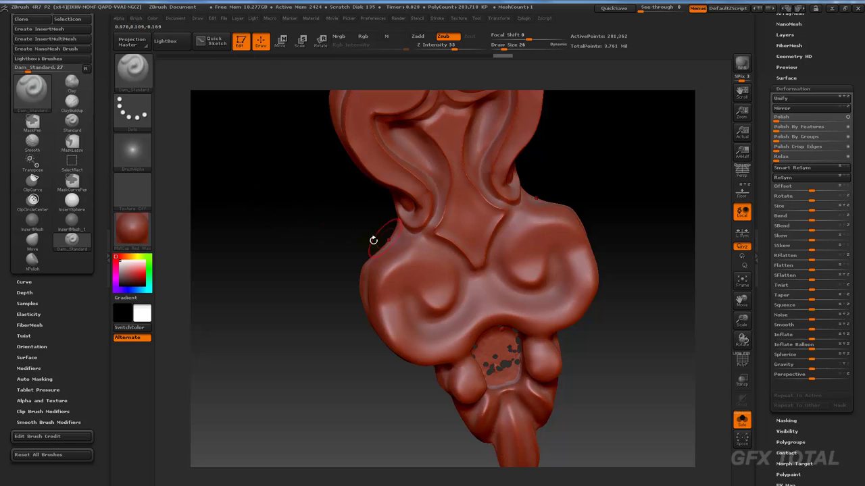
pyautogui.moveTo(372, 241); pyautogui.dragTo(452, 262)
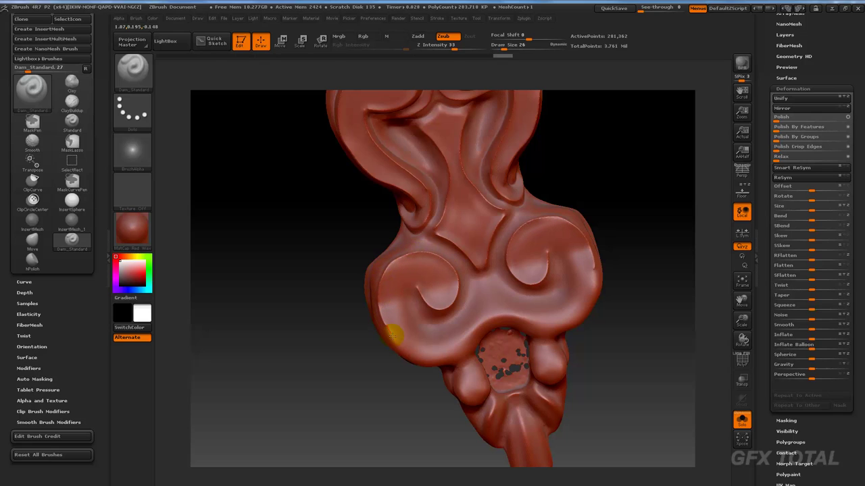
pyautogui.moveTo(408, 349)
pyautogui.mouseDown()
pyautogui.moveTo(379, 353)
pyautogui.moveTo(466, 333)
pyautogui.mouseUp()
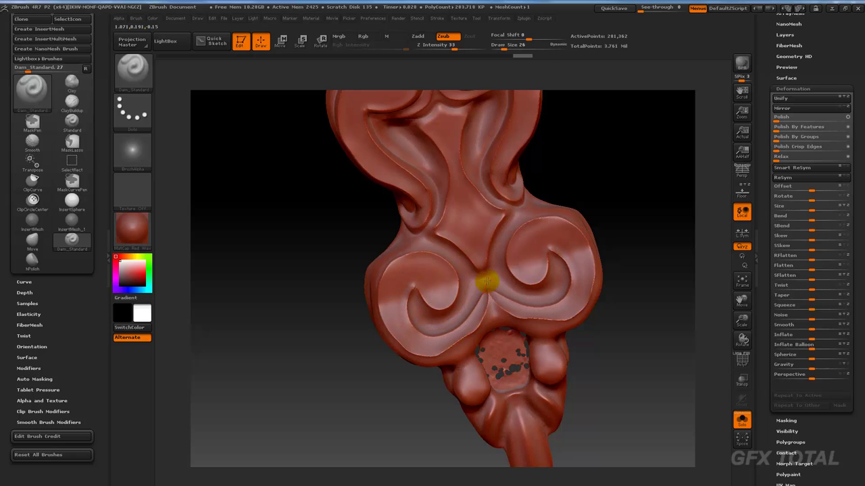
pyautogui.press('shift')
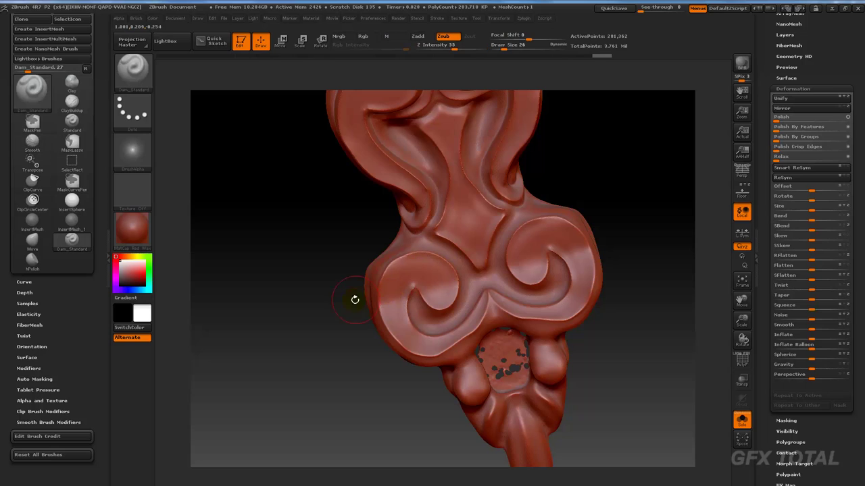
pyautogui.moveTo(270, 286); pyautogui.dragTo(412, 295)
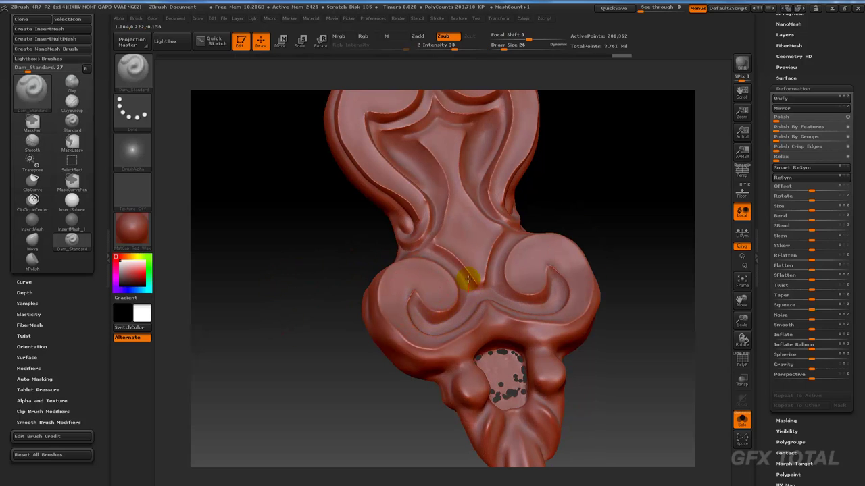
pyautogui.moveTo(301, 277)
pyautogui.mouseDown()
pyautogui.moveTo(653, 227)
pyautogui.moveTo(331, 203)
pyautogui.mouseUp()
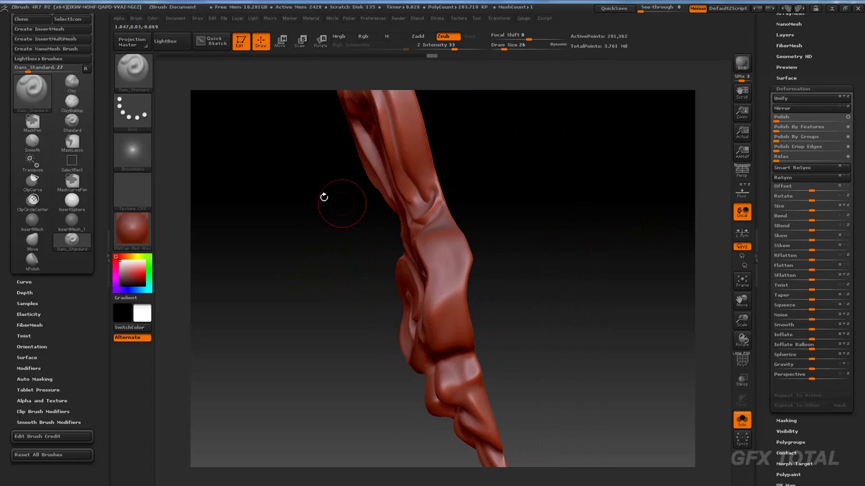
pyautogui.click(132, 68)
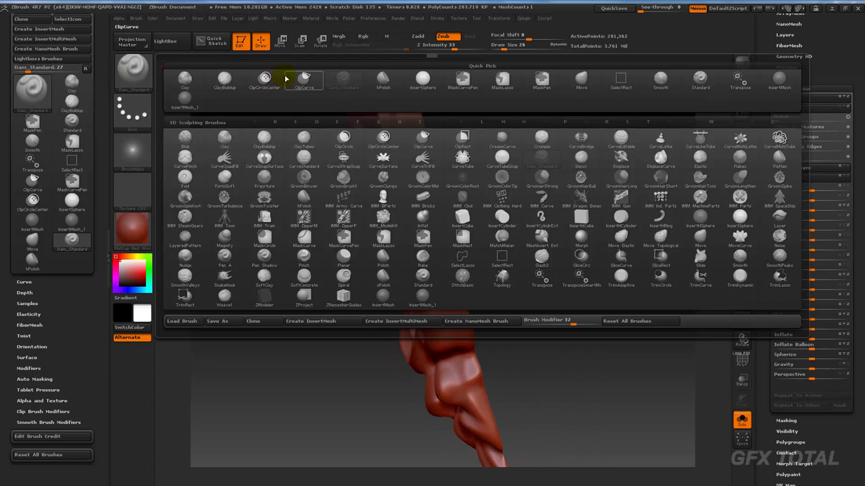
# Pick the Move brush at Draw Size 42 and pull the disc hollows outward.
pyautogui.click(581, 79)
pyautogui.press('space')
pyautogui.moveTo(583, 196); pyautogui.dragTo(611, 196)
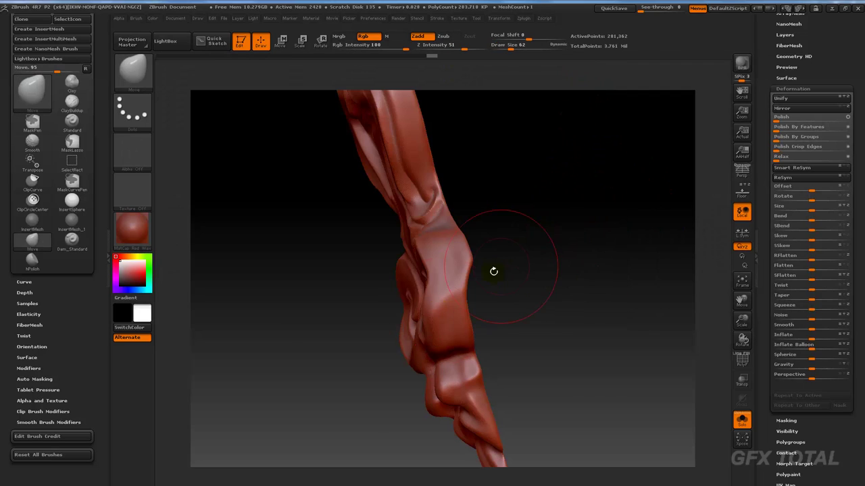
pyautogui.press('space')
pyautogui.moveTo(433, 306); pyautogui.dragTo(424, 307)
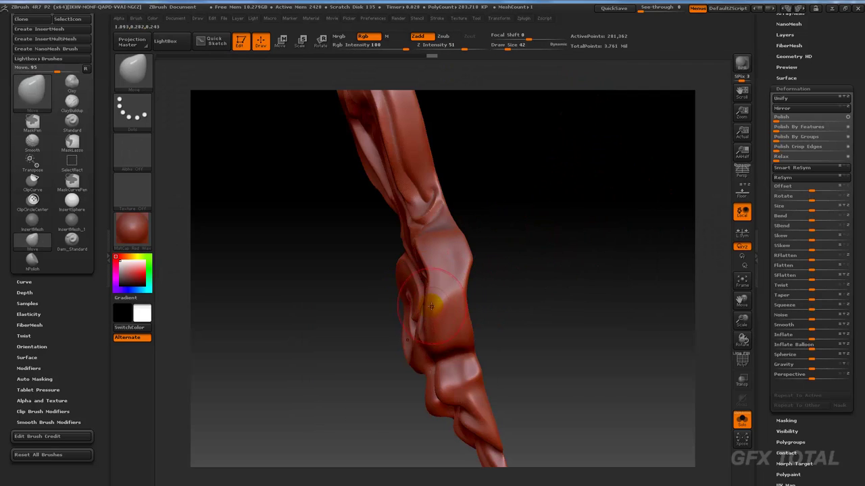
pyautogui.moveTo(550, 233)
pyautogui.mouseDown()
pyautogui.moveTo(561, 261)
pyautogui.moveTo(486, 270)
pyautogui.mouseUp()
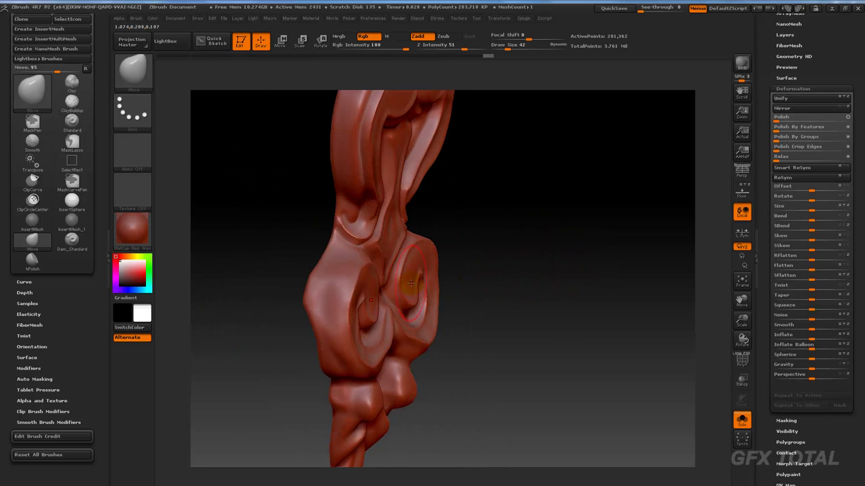
pyautogui.moveTo(411, 283)
pyautogui.mouseDown()
pyautogui.moveTo(431, 272)
pyautogui.moveTo(416, 285)
pyautogui.mouseUp()
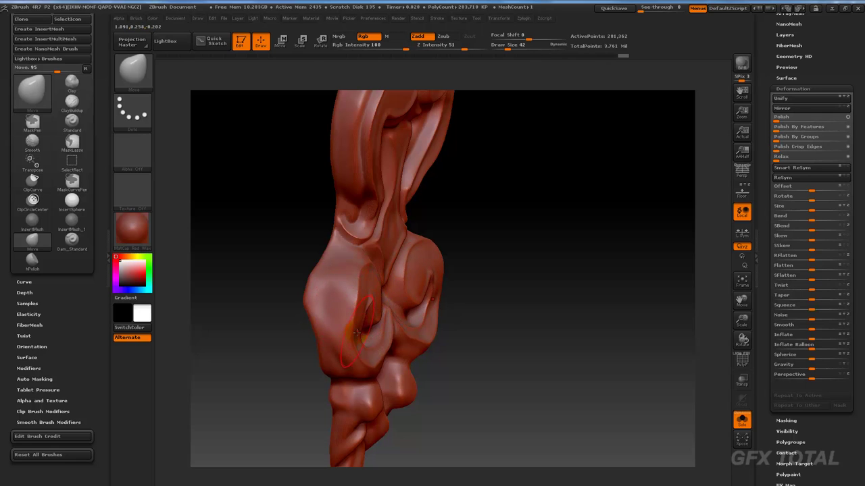
# Smooth and reshape the lower lobes and left waist curl into fuller curves.
pyautogui.keyDown('shift'); pyautogui.moveTo(518, 295); pyautogui.dragTo(448, 293); pyautogui.keyUp('shift')
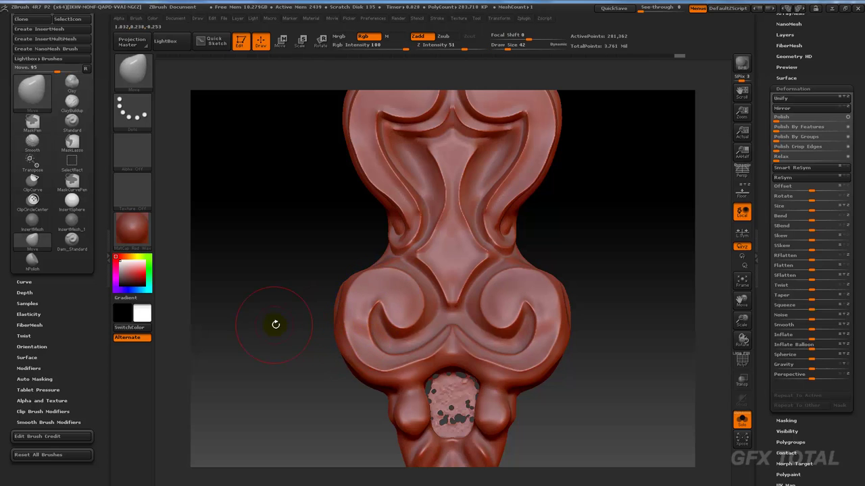
pyautogui.moveTo(286, 222); pyautogui.dragTo(308, 240)
pyautogui.moveTo(419, 222)
pyautogui.mouseDown()
pyautogui.moveTo(401, 203)
pyautogui.moveTo(411, 207)
pyautogui.mouseUp()
pyautogui.moveTo(601, 222)
pyautogui.mouseDown()
pyautogui.moveTo(589, 216)
pyautogui.moveTo(599, 209)
pyautogui.moveTo(593, 193)
pyautogui.moveTo(605, 200)
pyautogui.mouseUp()
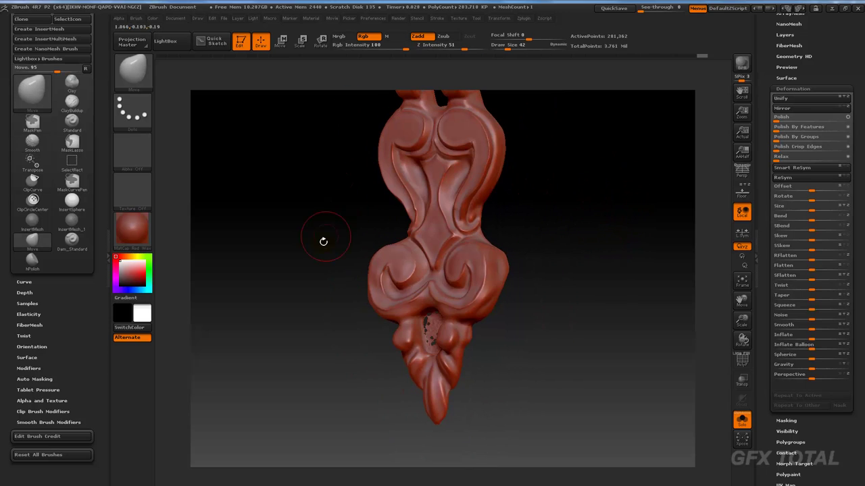
pyautogui.moveTo(325, 240)
pyautogui.mouseDown()
pyautogui.moveTo(579, 277)
pyautogui.moveTo(583, 321)
pyautogui.moveTo(577, 275)
pyautogui.moveTo(547, 270)
pyautogui.moveTo(571, 279)
pyautogui.mouseUp()
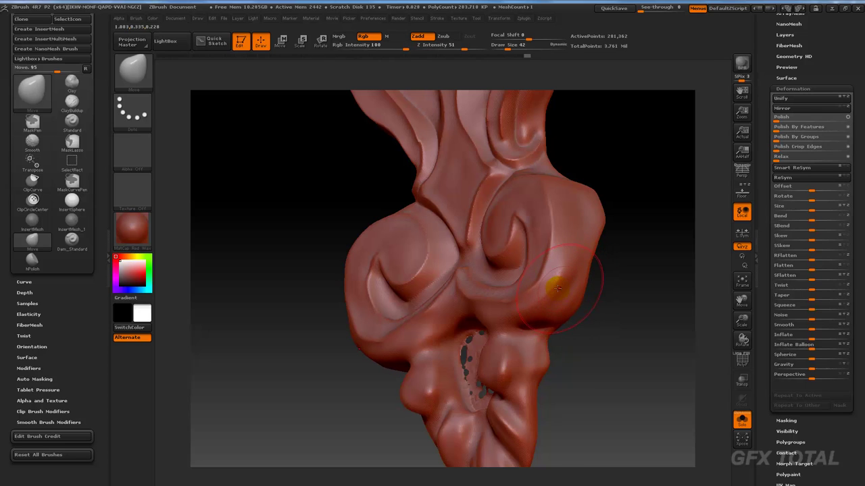
pyautogui.keyDown('shift'); pyautogui.moveTo(627, 318); pyautogui.dragTo(496, 294); pyautogui.keyUp('shift')
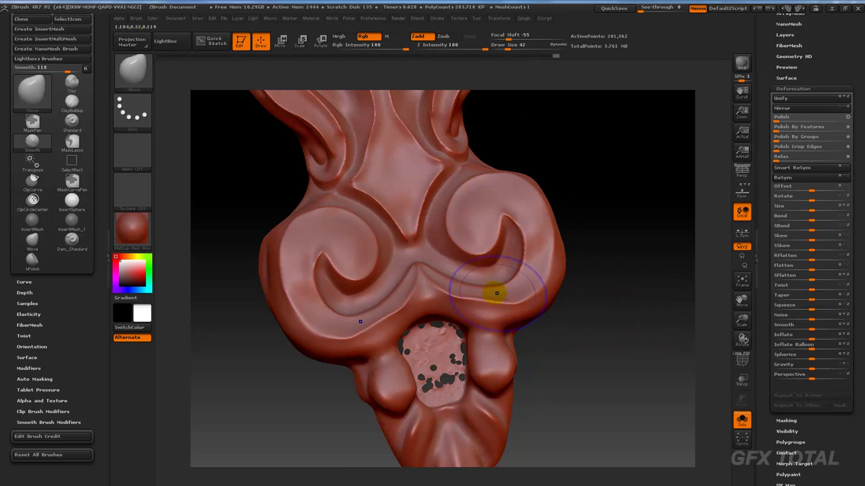
pyautogui.moveTo(579, 232); pyautogui.dragTo(481, 265)
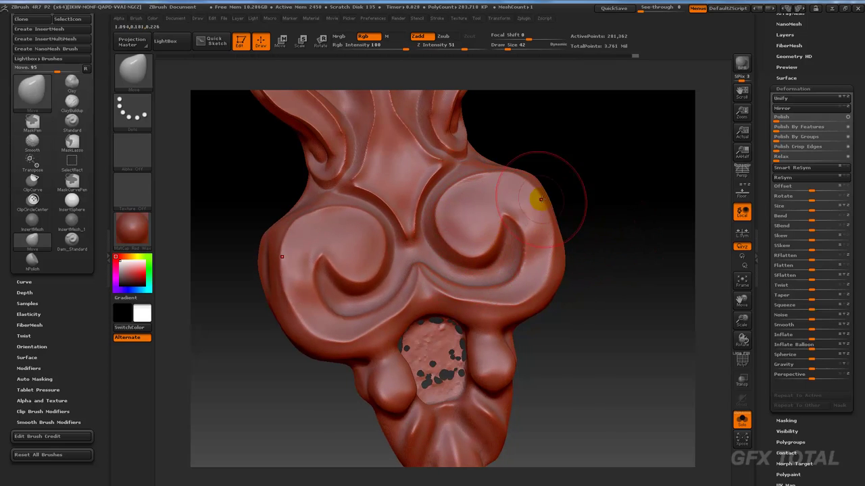
pyautogui.moveTo(587, 199)
pyautogui.mouseDown()
pyautogui.moveTo(568, 191)
pyautogui.moveTo(536, 286)
pyautogui.mouseUp()
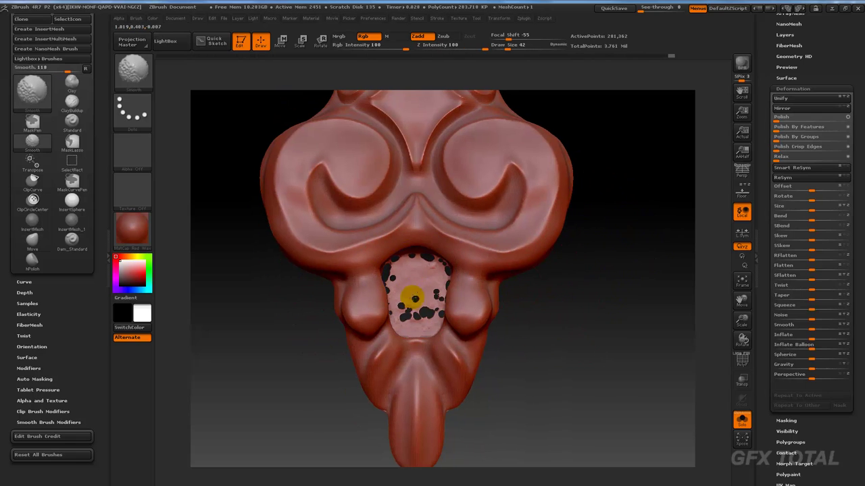
pyautogui.moveTo(517, 322)
pyautogui.keyDown('alt'); pyautogui.mouseDown()
pyautogui.moveTo(579, 349)
pyautogui.moveTo(575, 309)
pyautogui.moveTo(615, 315)
pyautogui.mouseUp(); pyautogui.keyUp('alt')
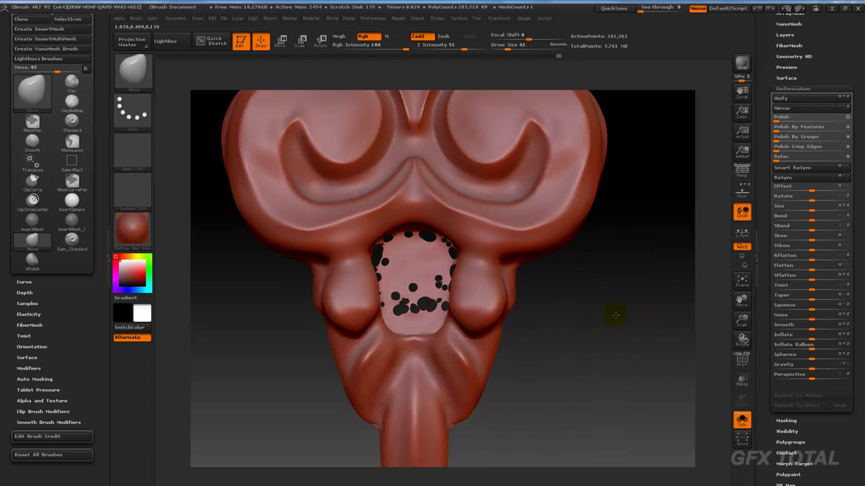
pyautogui.hotkey('ctrl', 'shift')
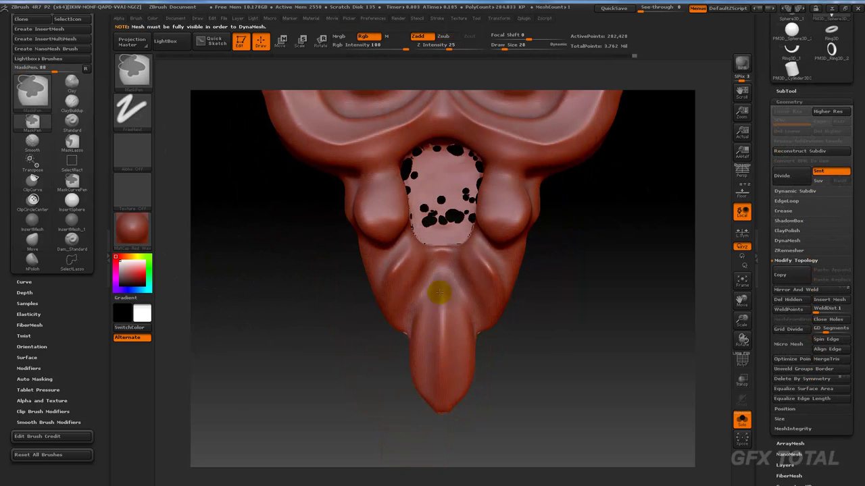
# Extract a shell from the masked area and accept it as Extract9.
pyautogui.press('ctrl')
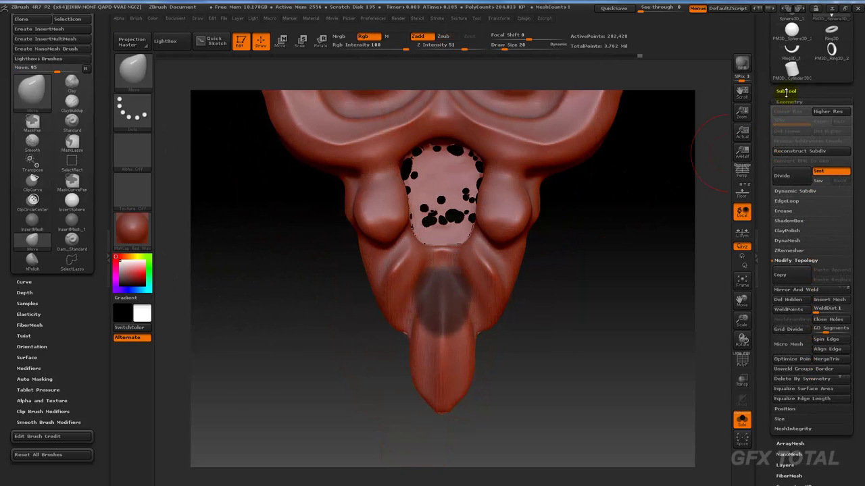
pyautogui.click(786, 91)
pyautogui.click(792, 424)
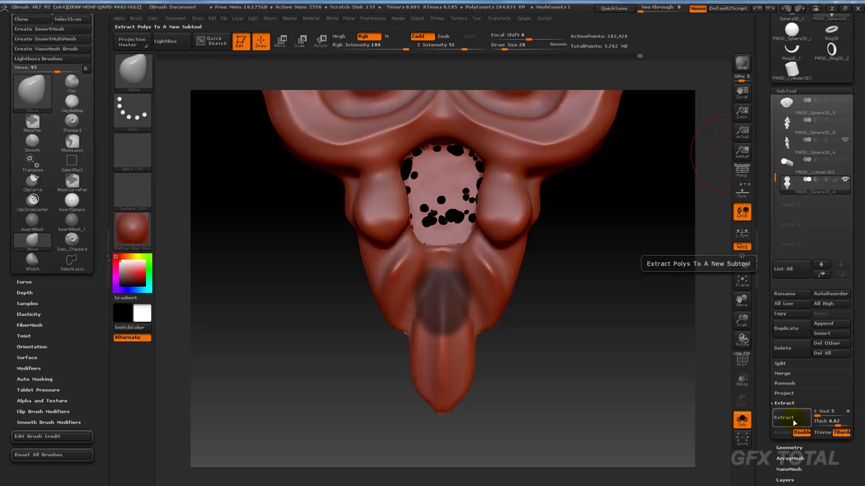
pyautogui.click(785, 416)
pyautogui.moveTo(604, 304); pyautogui.dragTo(623, 311)
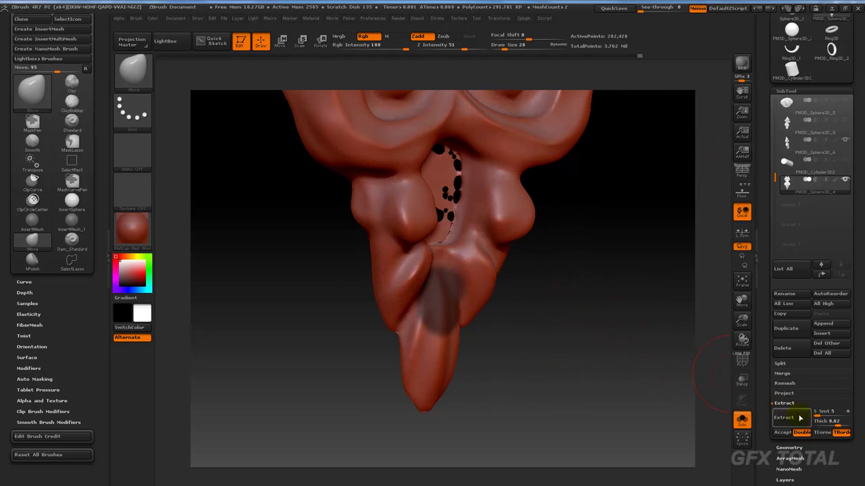
pyautogui.click(782, 432)
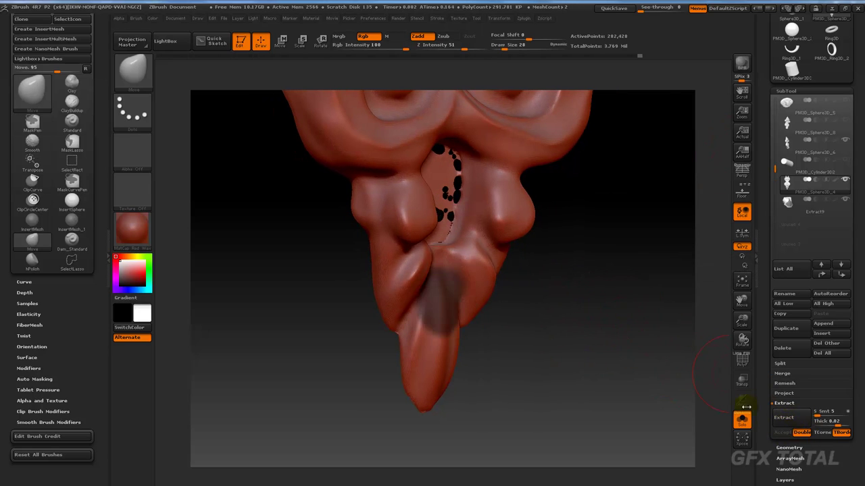
# Solo Extract9 and polish it twice.
pyautogui.click(789, 200)
pyautogui.moveTo(633, 243)
pyautogui.mouseDown()
pyautogui.moveTo(613, 277)
pyautogui.moveTo(714, 285)
pyautogui.mouseUp()
pyautogui.moveTo(764, 377)
pyautogui.mouseDown()
pyautogui.moveTo(797, 312)
pyautogui.moveTo(787, 145)
pyautogui.mouseUp()
pyautogui.click(792, 312)
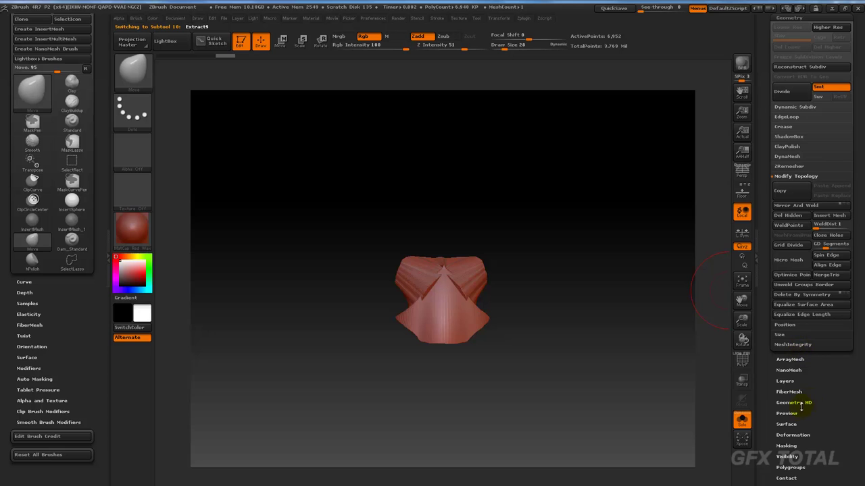
pyautogui.click(793, 435)
pyautogui.click(784, 132)
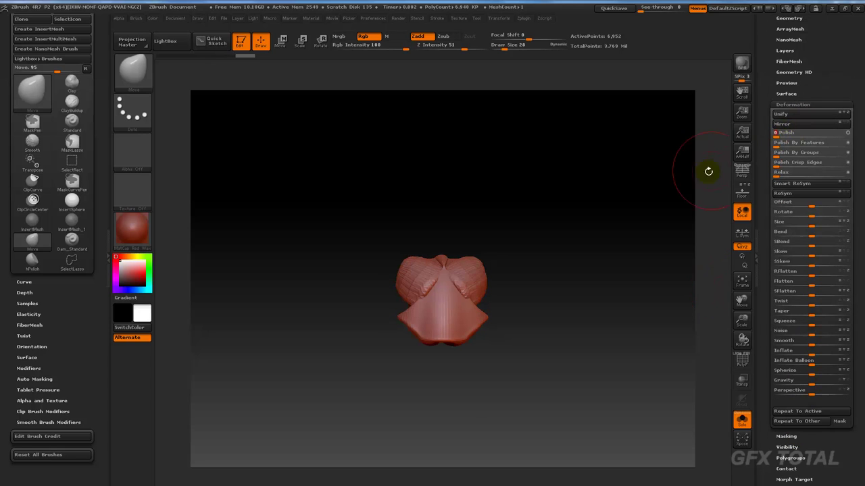
pyautogui.click(782, 132)
# DynaMesh Extract9 at resolution 128 and turn Solo off to show the full head.
pyautogui.moveTo(823, 83)
pyautogui.mouseDown()
pyautogui.moveTo(823, 94)
pyautogui.moveTo(801, 100)
pyautogui.mouseUp()
pyautogui.click(789, 72)
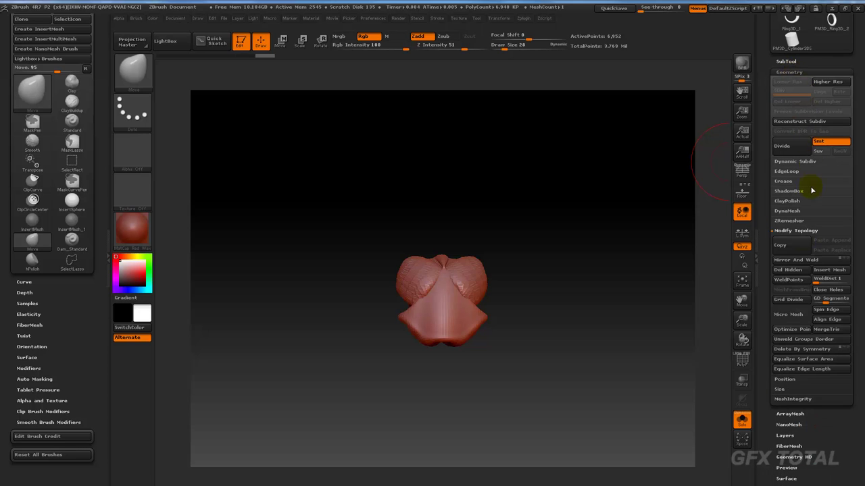
pyautogui.click(788, 211)
pyautogui.click(787, 225)
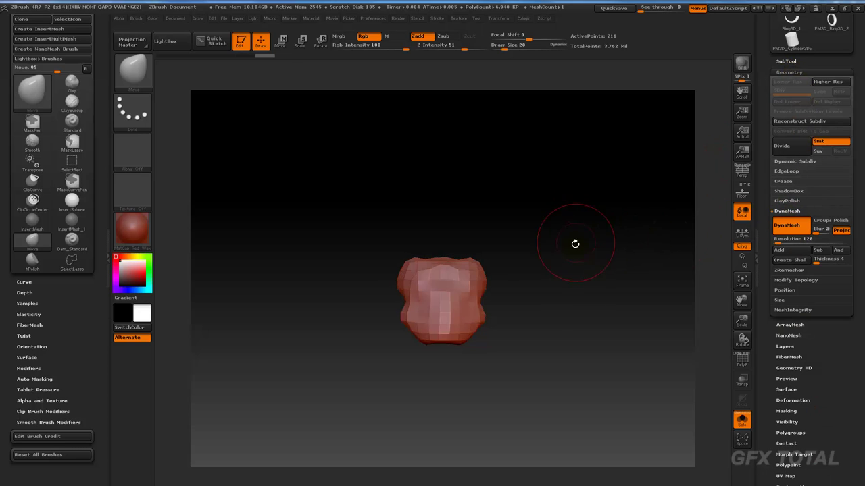
pyautogui.click(741, 419)
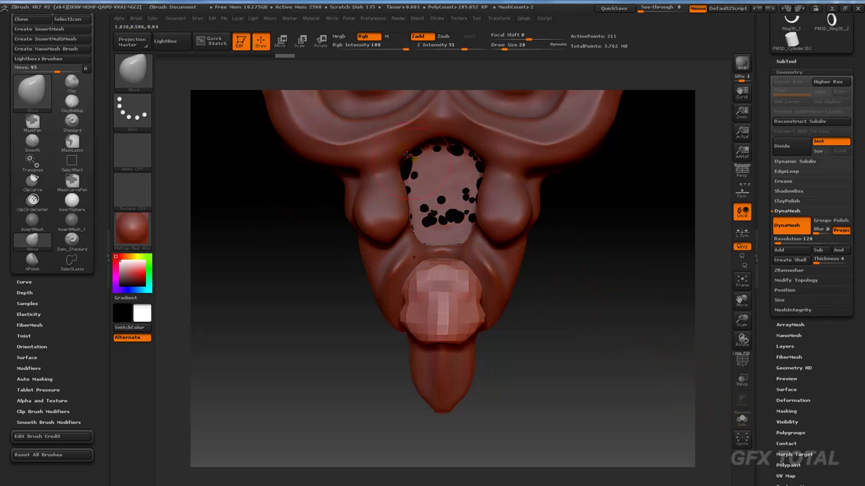
# Move the remeshed piece up into the mouth opening with the transpose tool.
pyautogui.click(279, 41)
pyautogui.moveTo(438, 291); pyautogui.dragTo(434, 137)
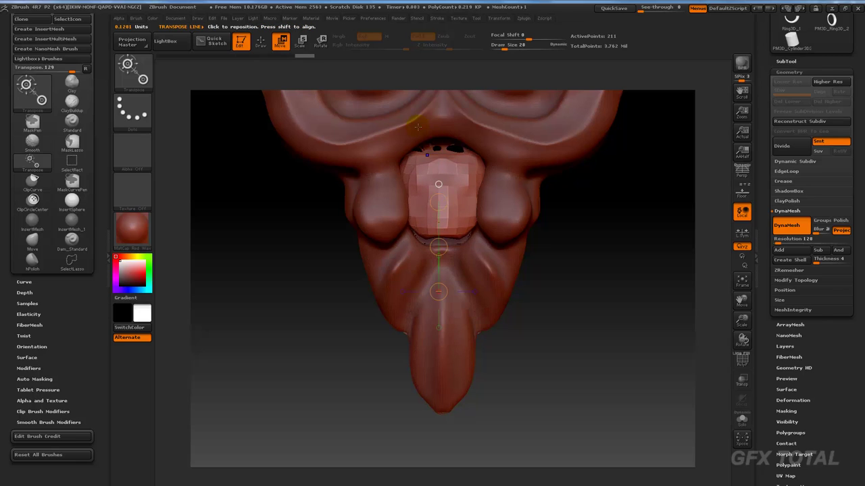
pyautogui.click(260, 42)
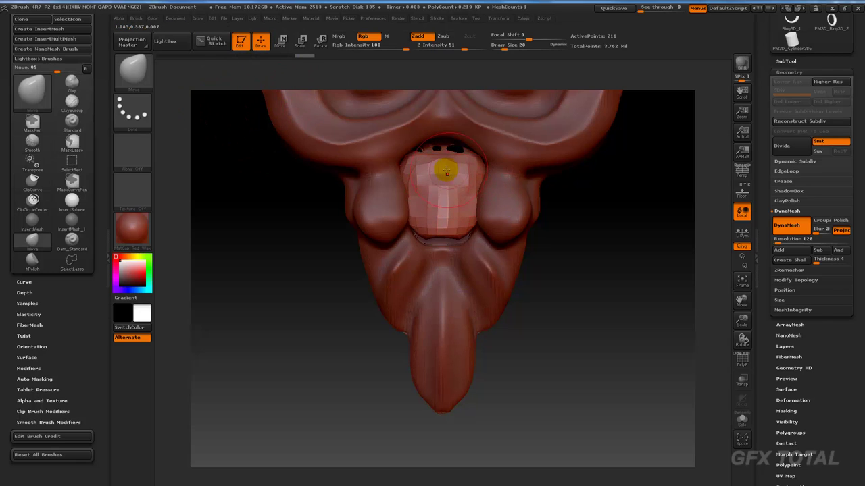
# Round the nose top, pull its bottom lower, and set Draw Size to 97.
pyautogui.click(437, 18)
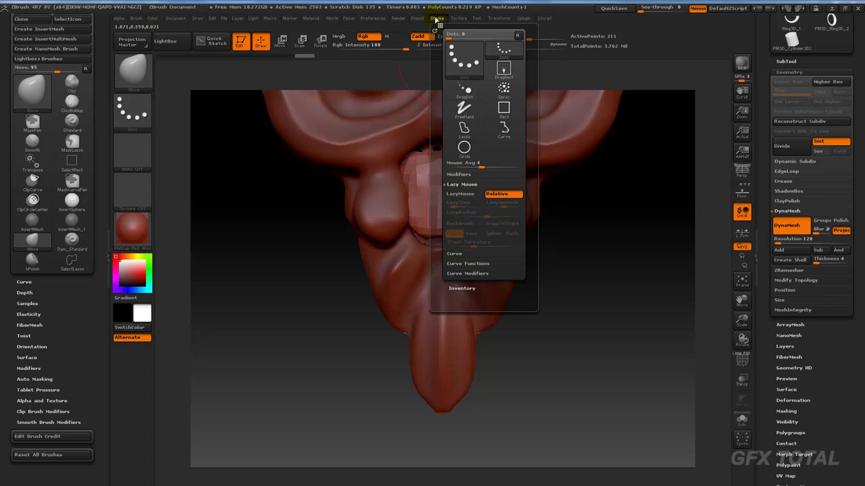
pyautogui.click(503, 18)
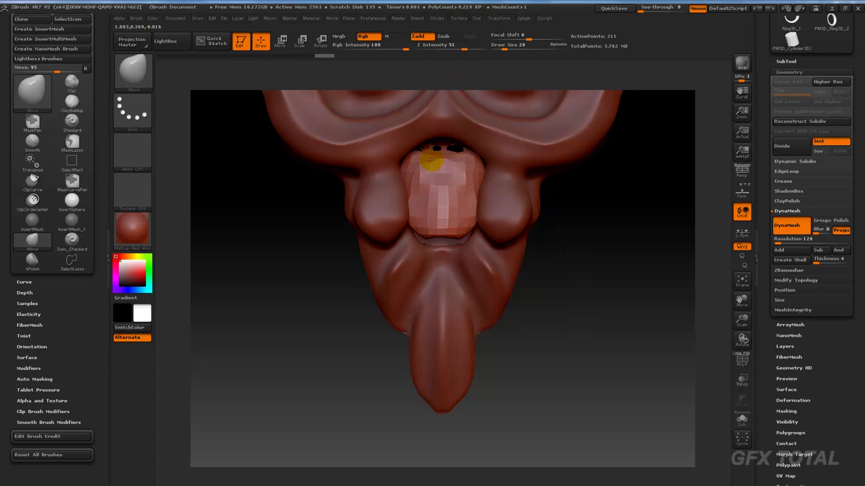
pyautogui.moveTo(430, 160); pyautogui.dragTo(434, 155)
pyautogui.moveTo(415, 218); pyautogui.dragTo(431, 244)
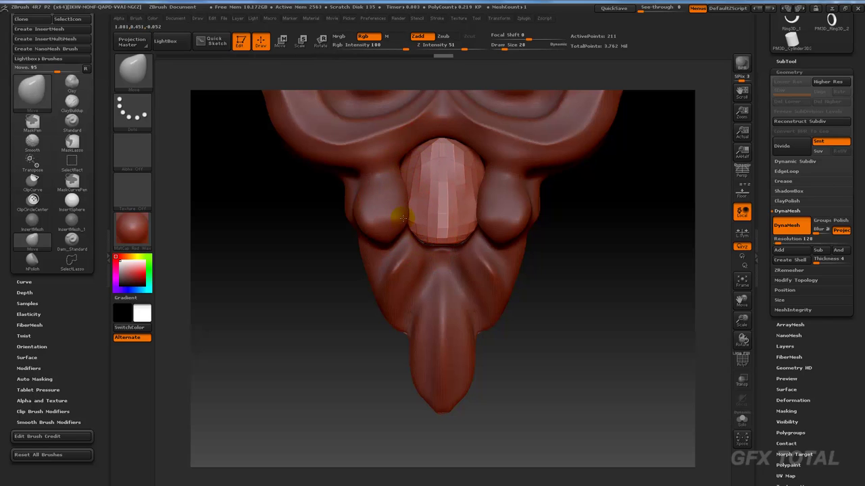
pyautogui.moveTo(425, 211); pyautogui.dragTo(415, 212)
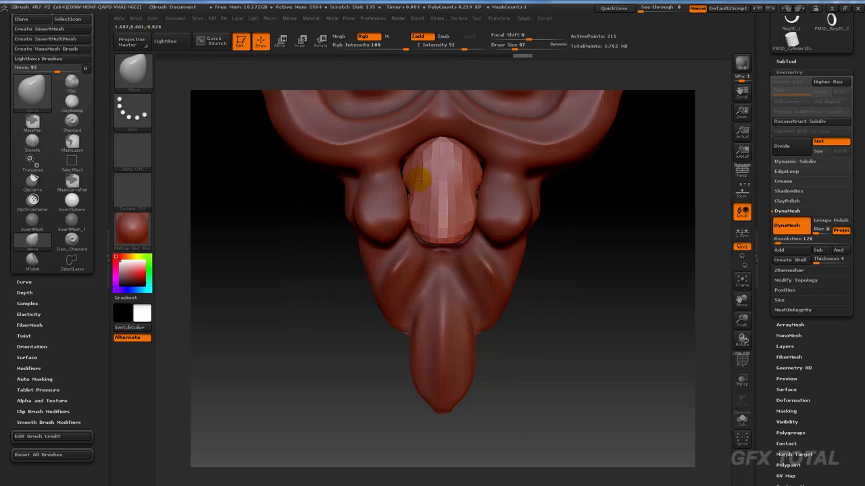
pyautogui.moveTo(608, 290)
pyautogui.mouseDown()
pyautogui.moveTo(624, 293)
pyautogui.moveTo(544, 244)
pyautogui.moveTo(521, 257)
pyautogui.moveTo(532, 268)
pyautogui.mouseUp()
# Isolate the nose piece, mask part of it and extrude it out to the left with Transpose.
pyautogui.click(742, 420)
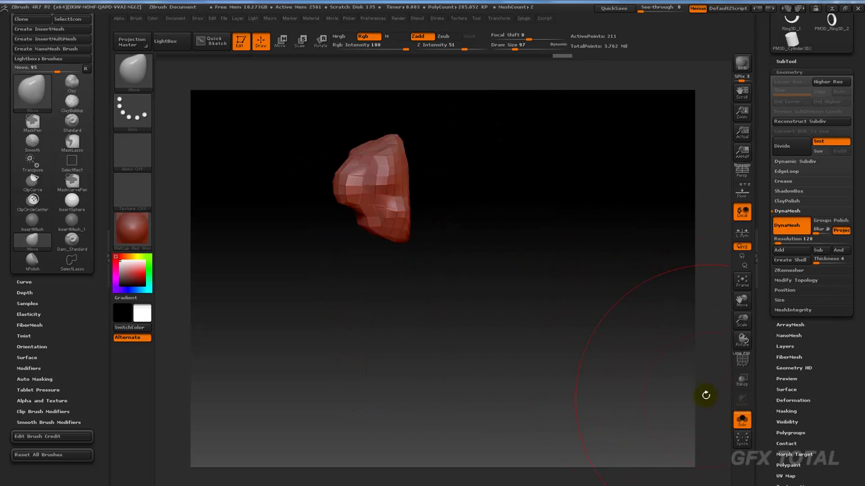
pyautogui.press('ctrl')
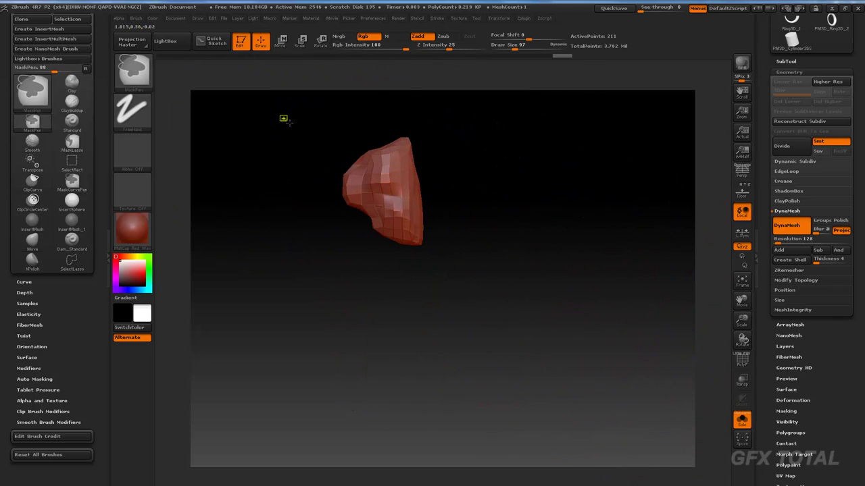
pyautogui.moveTo(279, 114)
pyautogui.keyDown('ctrl'); pyautogui.mouseDown()
pyautogui.moveTo(395, 275)
pyautogui.moveTo(419, 184)
pyautogui.moveTo(256, 195)
pyautogui.mouseUp(); pyautogui.keyUp('ctrl')
pyautogui.press('w')
pyautogui.keyDown('ctrl'); pyautogui.click(473, 211); pyautogui.keyUp('ctrl')
pyautogui.keyDown('ctrl'); pyautogui.moveTo(328, 194); pyautogui.dragTo(301, 195); pyautogui.keyUp('ctrl')
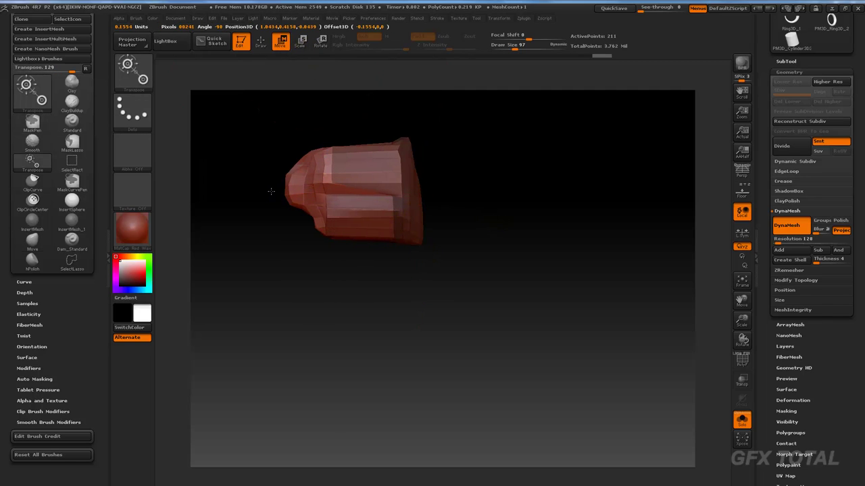
pyautogui.keyDown('ctrl'); pyautogui.click(514, 193); pyautogui.keyUp('ctrl')
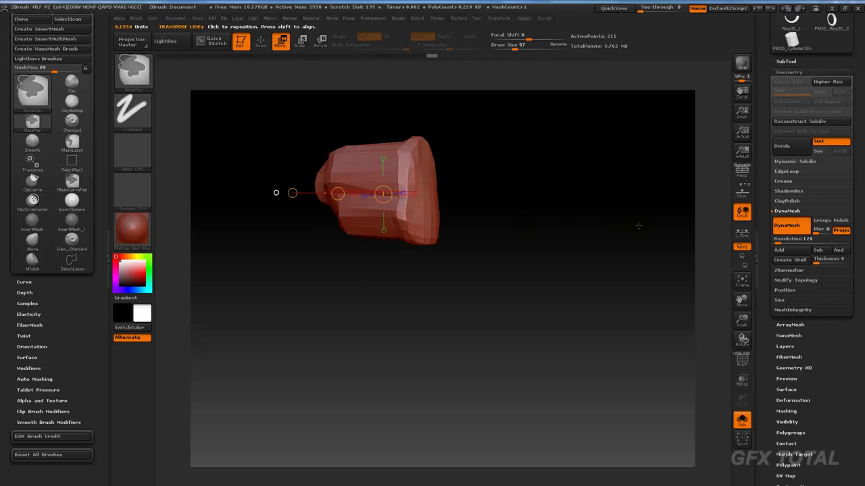
# Subdivide the nose and DynaMesh it at resolution 512.
pyautogui.hotkey('ctrl', 'd')
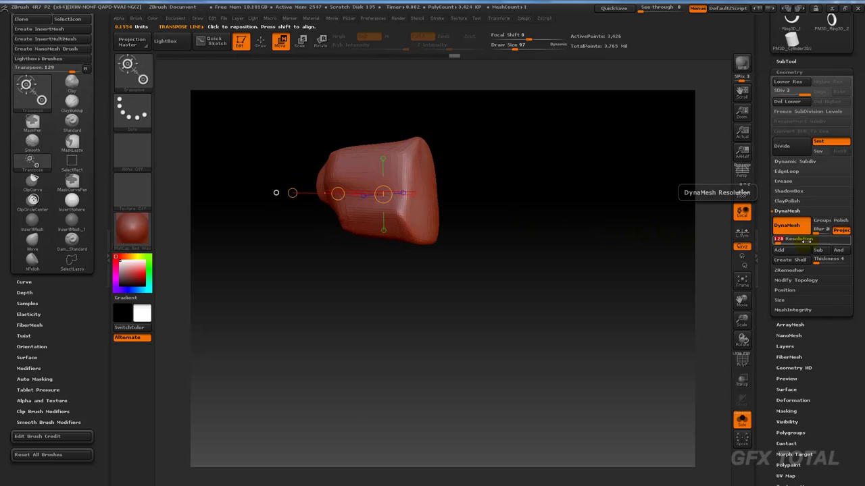
pyautogui.write('512')
pyautogui.keyDown('ctrl'); pyautogui.moveTo(589, 202); pyautogui.dragTo(614, 223); pyautogui.keyUp('ctrl')
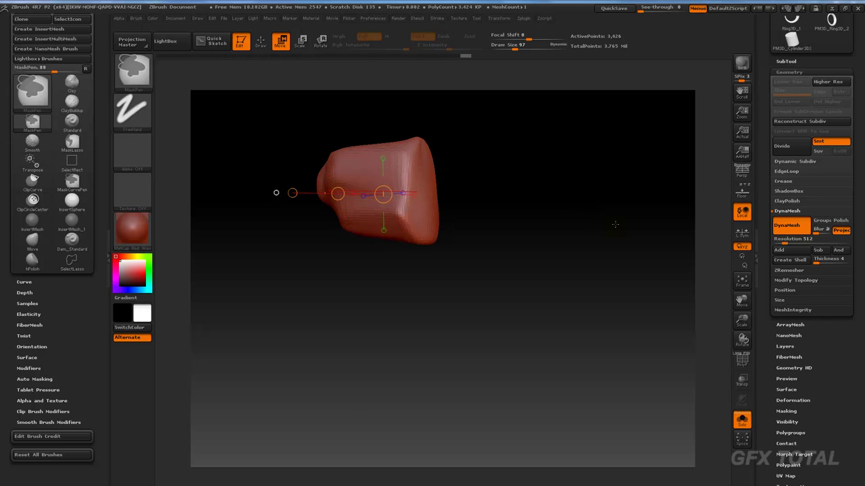
pyautogui.click(261, 42)
# Cut the nose's left and right side bulges flat with ClipCurve.
pyautogui.moveTo(581, 304); pyautogui.dragTo(531, 166)
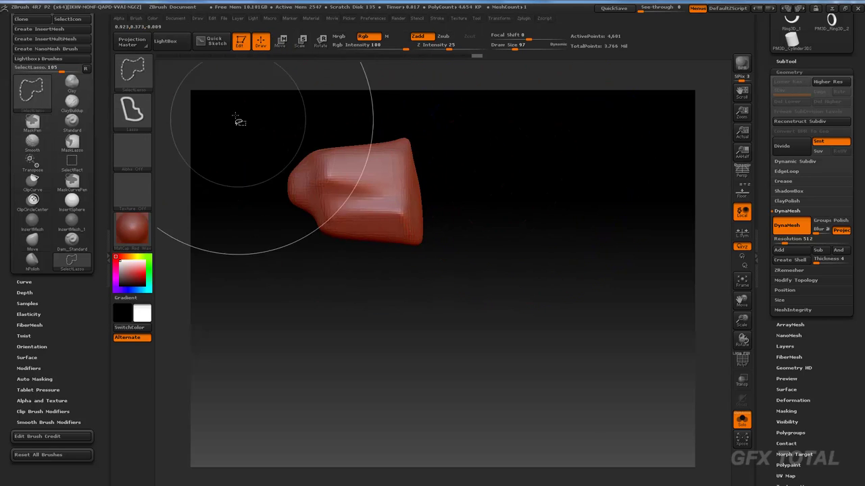
pyautogui.keyDown('ctrl'); pyautogui.keyDown('shift'); pyautogui.click(132, 69); pyautogui.keyUp('shift'); pyautogui.keyUp('ctrl')
pyautogui.click(262, 117)
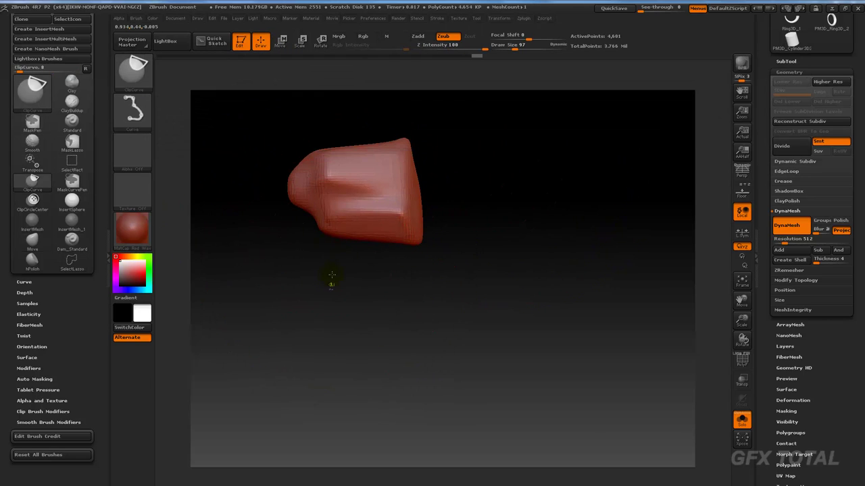
pyautogui.keyDown('ctrl'); pyautogui.keyDown('shift'); pyautogui.moveTo(330, 285); pyautogui.dragTo(319, 92); pyautogui.keyUp('shift'); pyautogui.keyUp('ctrl')
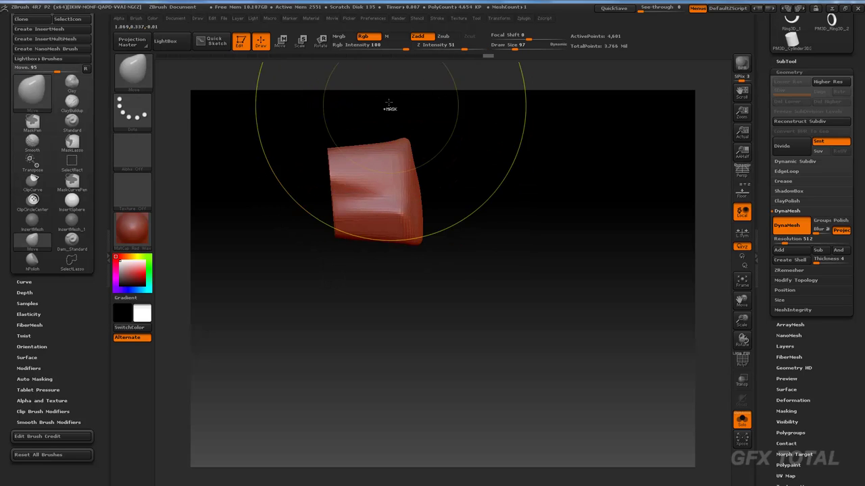
pyautogui.keyDown('ctrl'); pyautogui.keyDown('shift'); pyautogui.moveTo(398, 107); pyautogui.dragTo(408, 306); pyautogui.keyUp('shift'); pyautogui.keyUp('ctrl')
pyautogui.moveTo(517, 294)
pyautogui.mouseDown()
pyautogui.moveTo(546, 280)
pyautogui.moveTo(395, 199)
pyautogui.mouseUp()
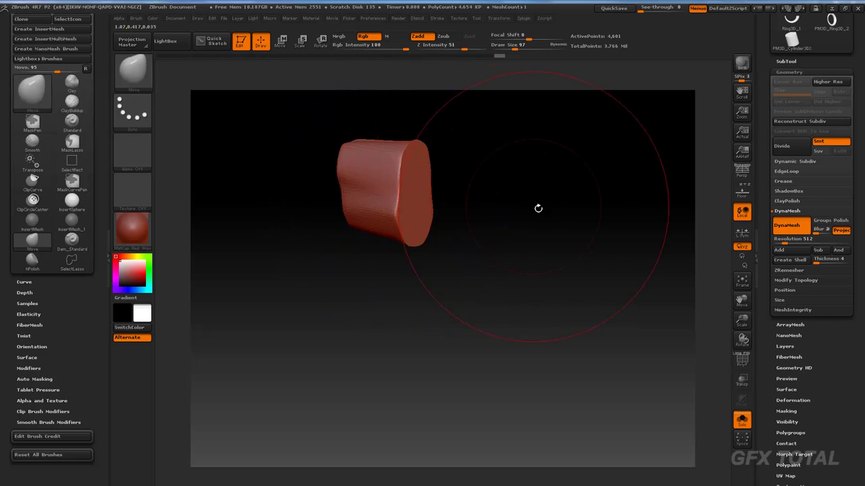
pyautogui.moveTo(537, 206); pyautogui.dragTo(513, 235)
# Clip the piece's left and right sides and its lower left corner flat.
pyautogui.keyDown('ctrl'); pyautogui.keyDown('shift'); pyautogui.moveTo(398, 114); pyautogui.dragTo(393, 168); pyautogui.keyUp('shift'); pyautogui.keyUp('ctrl')
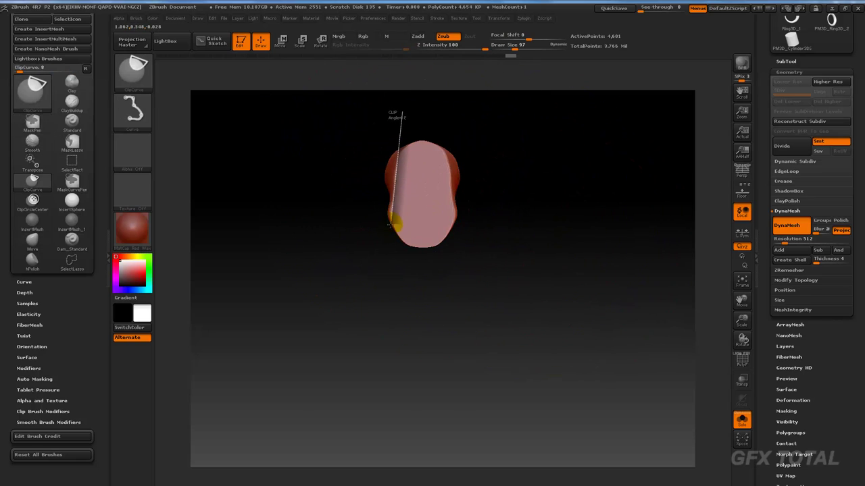
pyautogui.keyDown('ctrl'); pyautogui.keyDown('shift'); pyautogui.moveTo(390, 225); pyautogui.dragTo(404, 228); pyautogui.keyUp('shift'); pyautogui.keyUp('ctrl')
pyautogui.keyDown('ctrl'); pyautogui.keyDown('shift'); pyautogui.moveTo(401, 115); pyautogui.dragTo(459, 260); pyautogui.keyUp('shift'); pyautogui.keyUp('ctrl')
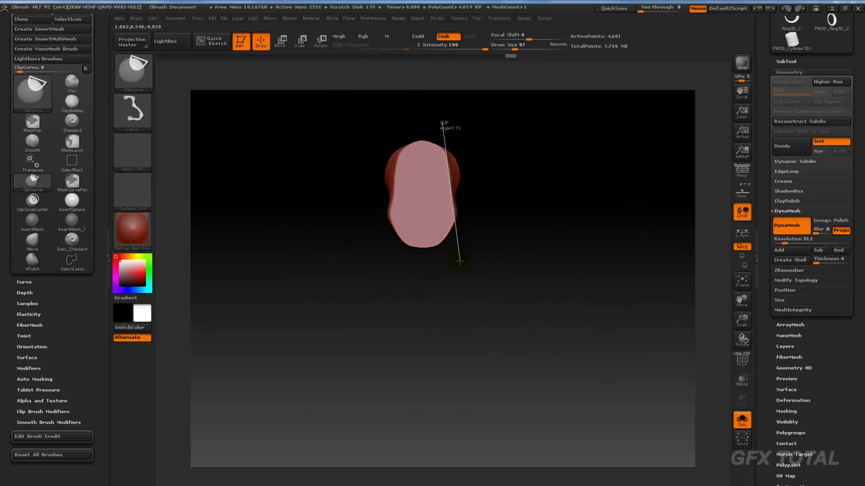
pyautogui.moveTo(507, 197)
pyautogui.keyDown('ctrl'); pyautogui.keyDown('shift'); pyautogui.mouseDown()
pyautogui.moveTo(441, 272)
pyautogui.moveTo(412, 270)
pyautogui.mouseUp(); pyautogui.keyUp('shift'); pyautogui.keyUp('ctrl')
pyautogui.keyDown('ctrl'); pyautogui.keyDown('shift'); pyautogui.moveTo(490, 249); pyautogui.dragTo(339, 238); pyautogui.keyUp('shift'); pyautogui.keyUp('ctrl')
# Flatten the bottom and top and narrow the left edge into a tapered block.
pyautogui.keyDown('ctrl'); pyautogui.keyDown('shift'); pyautogui.moveTo(482, 106); pyautogui.dragTo(367, 119); pyautogui.keyUp('shift'); pyautogui.keyUp('ctrl')
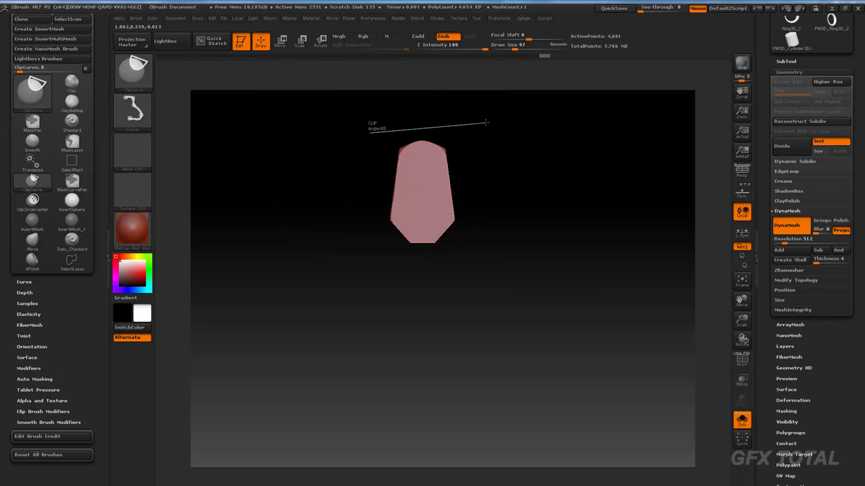
pyautogui.moveTo(416, 171)
pyautogui.keyDown('ctrl'); pyautogui.keyDown('shift'); pyautogui.mouseDown()
pyautogui.moveTo(297, 181)
pyautogui.moveTo(445, 124)
pyautogui.moveTo(442, 136)
pyautogui.mouseUp(); pyautogui.keyUp('shift'); pyautogui.keyUp('ctrl')
pyautogui.moveTo(583, 172); pyautogui.dragTo(528, 183)
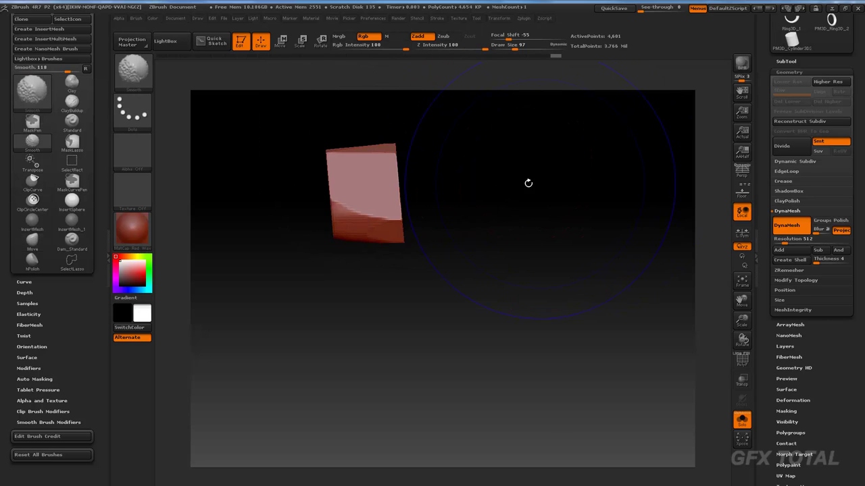
pyautogui.keyDown('ctrl'); pyautogui.keyDown('shift'); pyautogui.moveTo(354, 113); pyautogui.dragTo(365, 315); pyautogui.keyUp('shift'); pyautogui.keyUp('ctrl')
pyautogui.moveTo(460, 266)
pyautogui.mouseDown()
pyautogui.moveTo(415, 264)
pyautogui.moveTo(482, 228)
pyautogui.mouseUp()
# Stretch the block's right side wider and shift it slightly left with Transpose.
pyautogui.press('w')
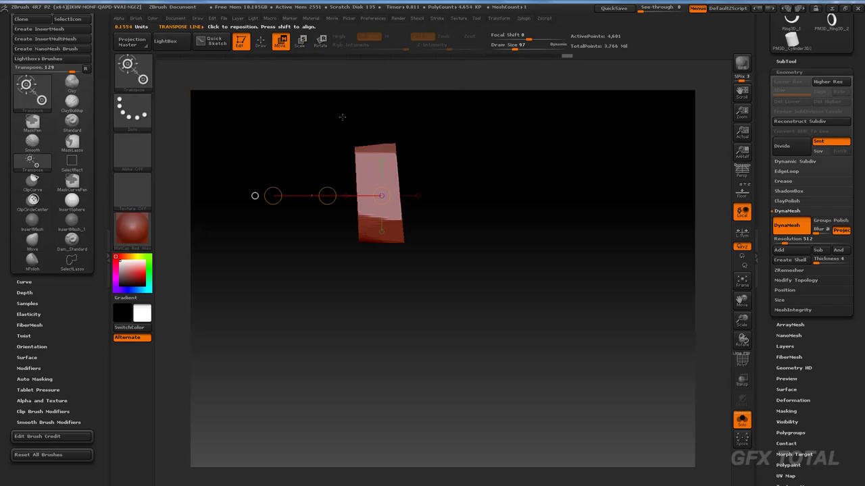
pyautogui.moveTo(357, 183); pyautogui.dragTo(482, 181)
pyautogui.moveTo(396, 180); pyautogui.dragTo(384, 180)
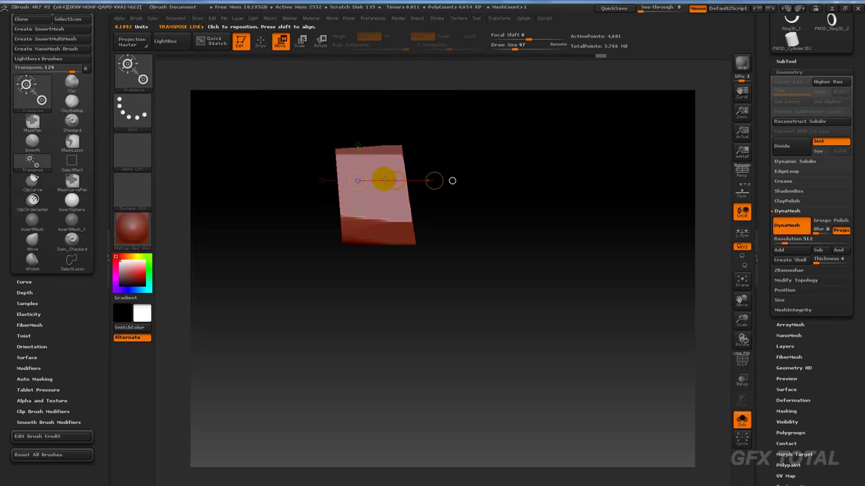
# Show the full head again and nudge the block into place between the cheeks.
pyautogui.click(742, 418)
pyautogui.moveTo(656, 338); pyautogui.dragTo(604, 299)
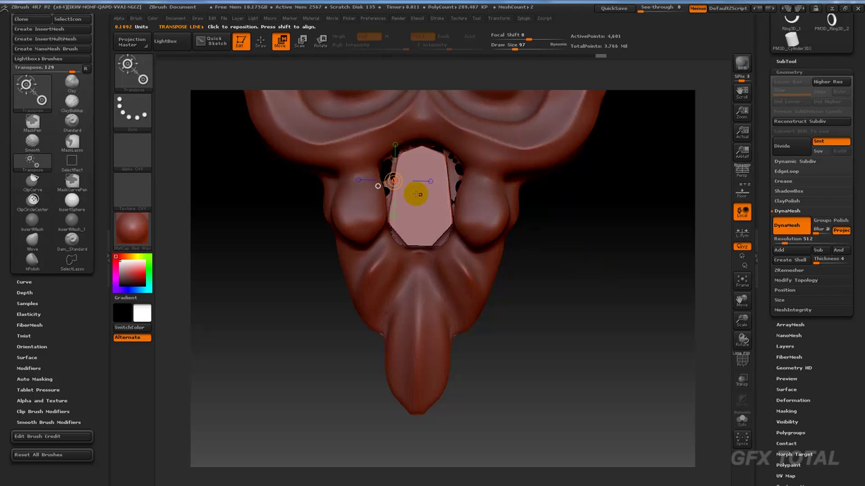
pyautogui.moveTo(419, 195); pyautogui.dragTo(475, 194)
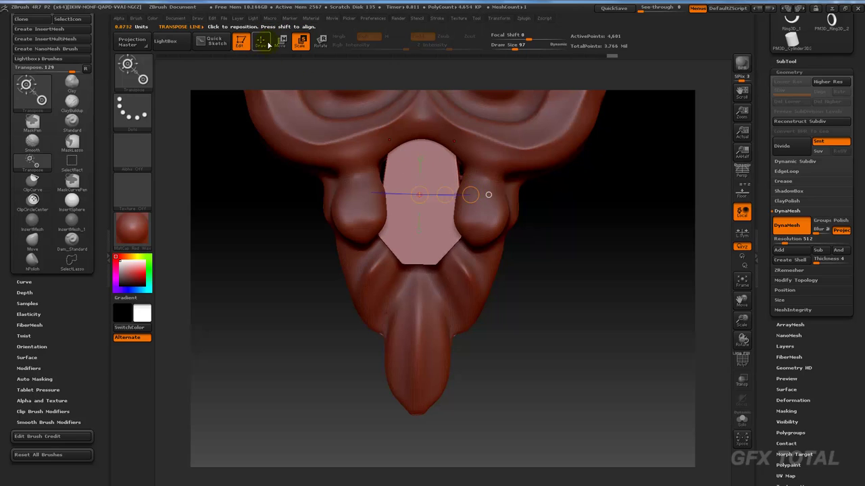
pyautogui.moveTo(418, 260)
pyautogui.mouseDown()
pyautogui.moveTo(415, 171)
pyautogui.moveTo(417, 181)
pyautogui.mouseUp()
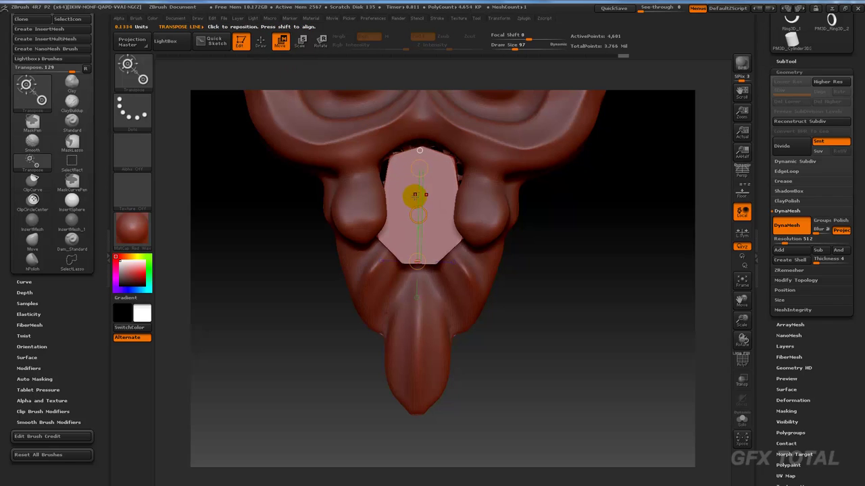
pyautogui.moveTo(418, 215)
pyautogui.mouseDown()
pyautogui.moveTo(418, 207)
pyautogui.moveTo(514, 238)
pyautogui.mouseUp()
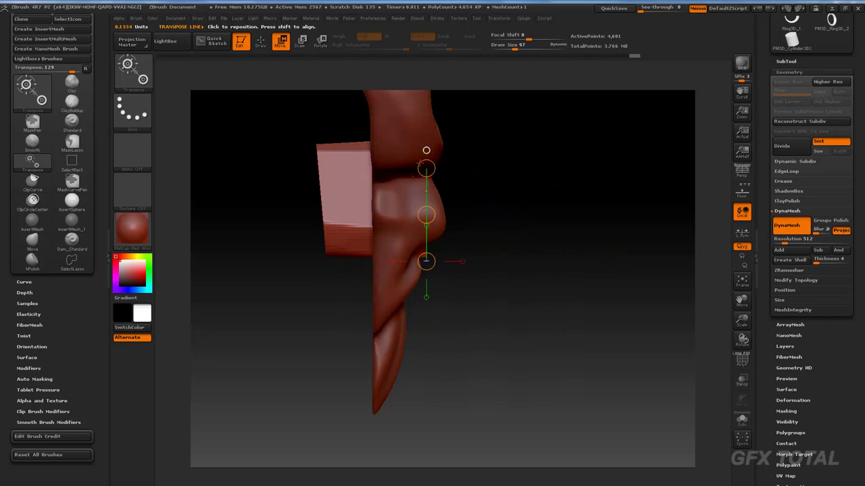
pyautogui.moveTo(420, 164); pyautogui.dragTo(422, 175)
pyautogui.moveTo(425, 262); pyautogui.dragTo(537, 262)
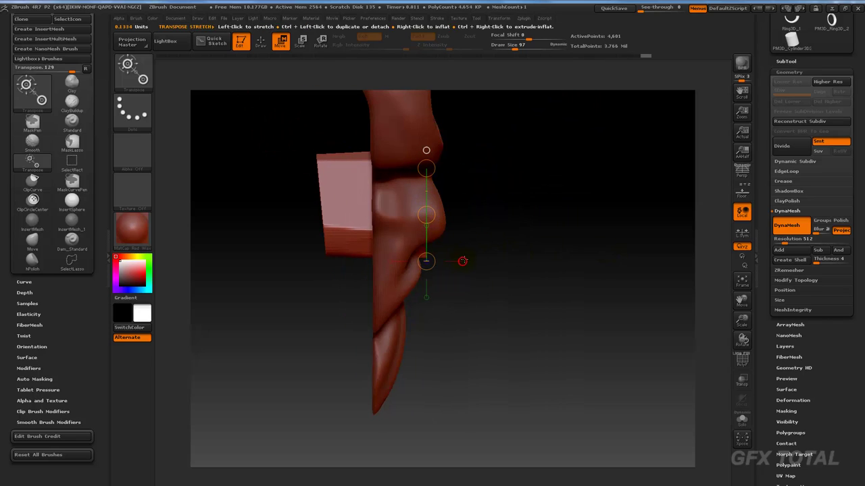
pyautogui.moveTo(481, 262); pyautogui.dragTo(467, 262)
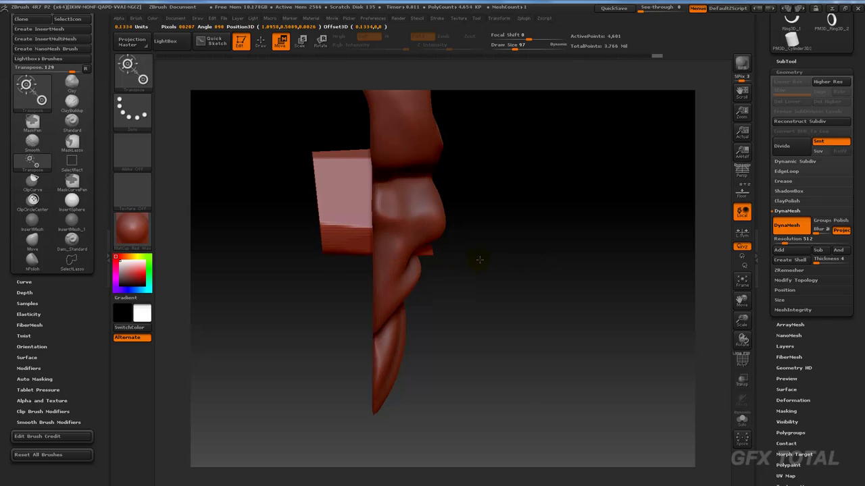
pyautogui.keyDown('shift'); pyautogui.moveTo(513, 223); pyautogui.dragTo(619, 217); pyautogui.keyUp('shift')
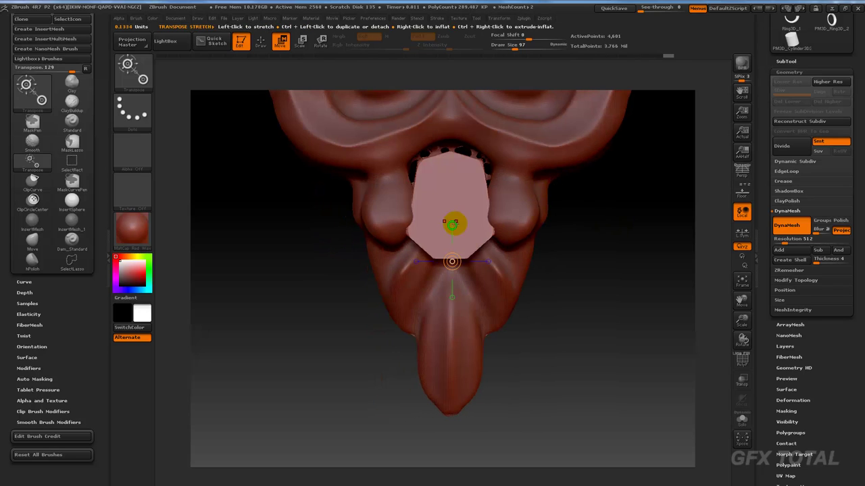
pyautogui.moveTo(452, 215); pyautogui.dragTo(452, 207)
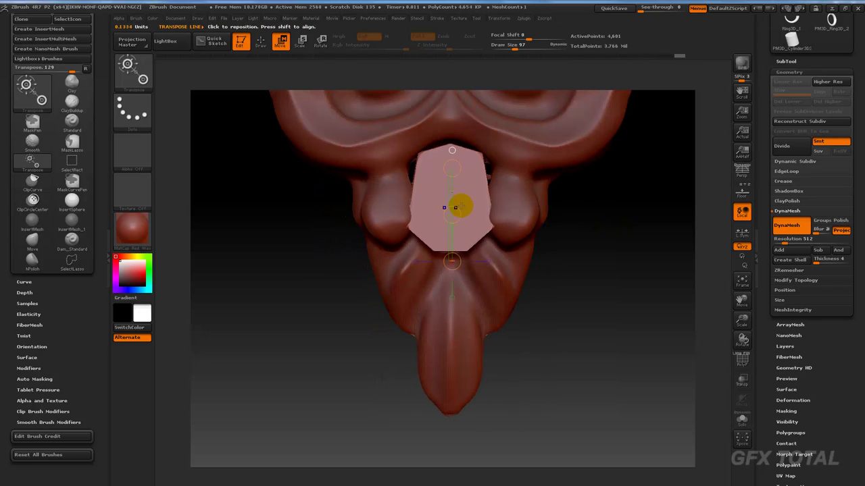
# Select the PM3D_Sphere3D_4 ornament subtool and turn to a front view.
pyautogui.keyDown('shift'); pyautogui.moveTo(514, 223); pyautogui.dragTo(677, 200); pyautogui.keyUp('shift')
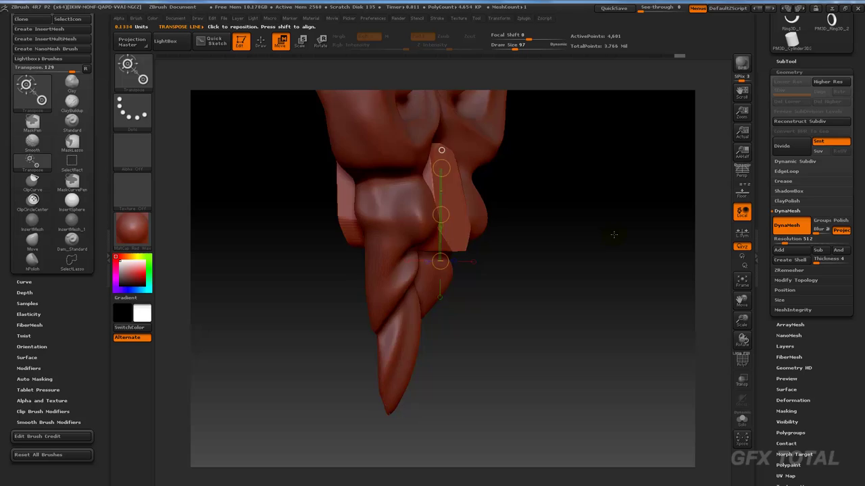
pyautogui.moveTo(769, 195); pyautogui.dragTo(777, 237)
pyautogui.click(786, 194)
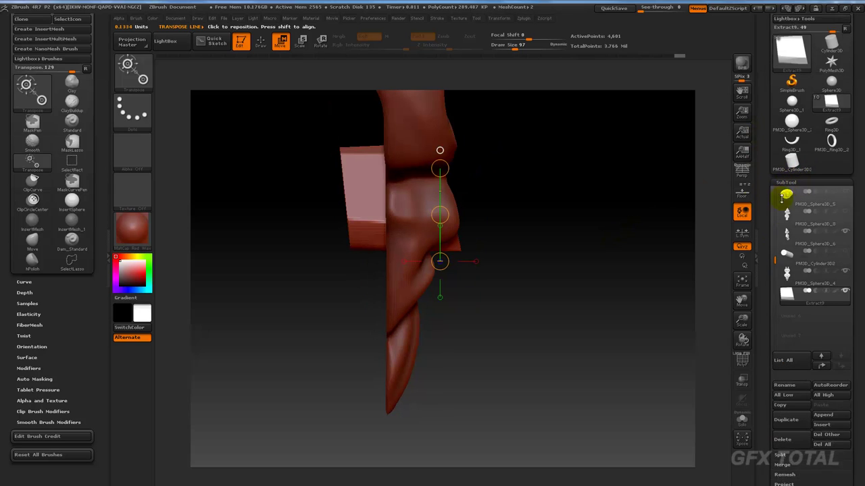
pyautogui.moveTo(633, 187)
pyautogui.keyDown('shift'); pyautogui.mouseDown()
pyautogui.moveTo(679, 223)
pyautogui.moveTo(715, 205)
pyautogui.mouseUp(); pyautogui.keyUp('shift')
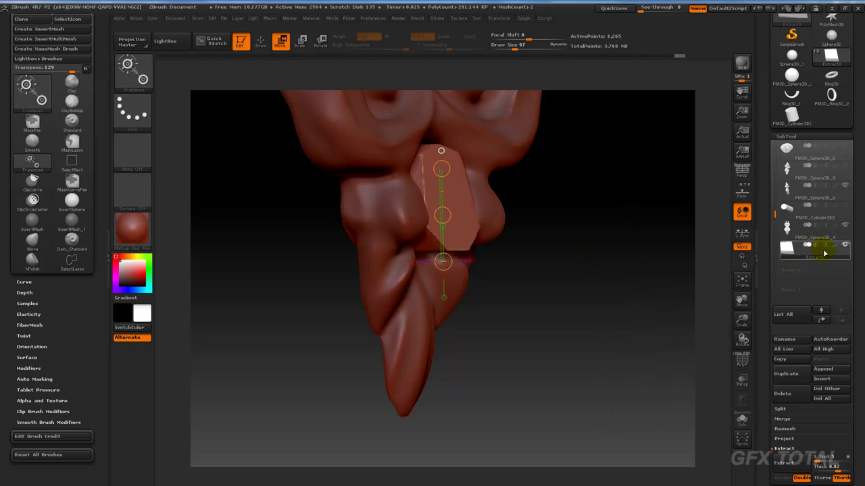
pyautogui.click(786, 227)
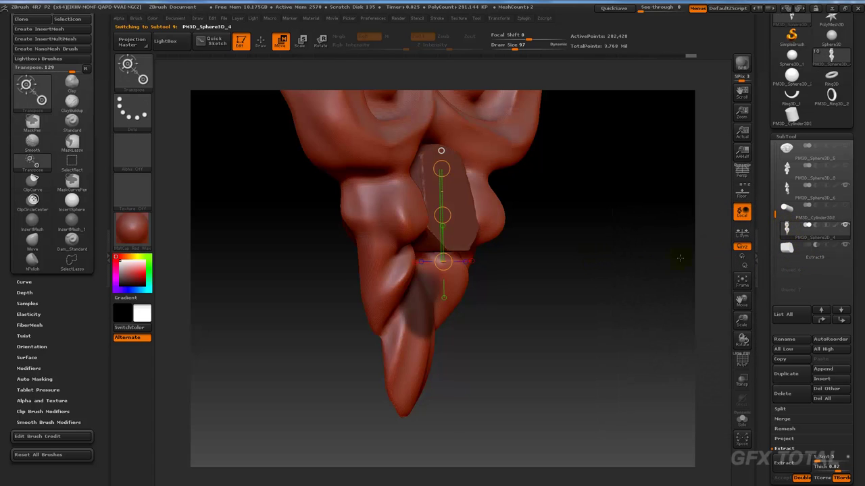
pyautogui.moveTo(680, 257); pyautogui.dragTo(643, 272)
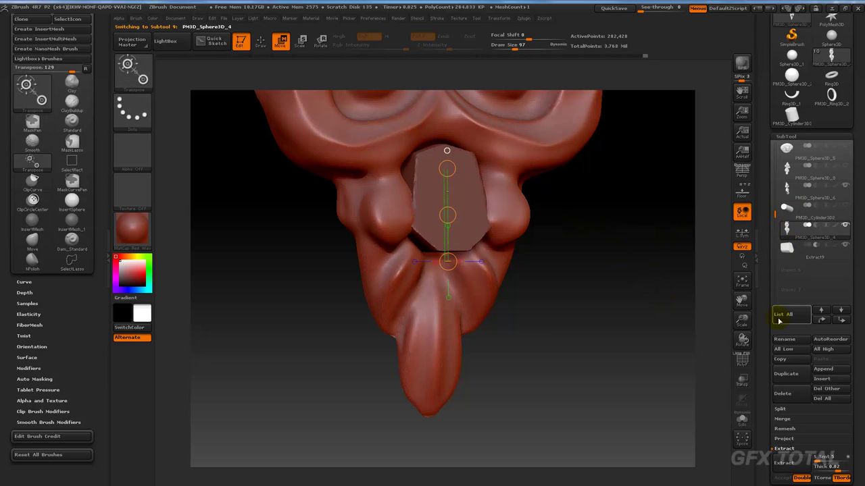
pyautogui.moveTo(663, 352)
pyautogui.mouseDown()
pyautogui.moveTo(610, 338)
pyautogui.moveTo(615, 343)
pyautogui.mouseUp()
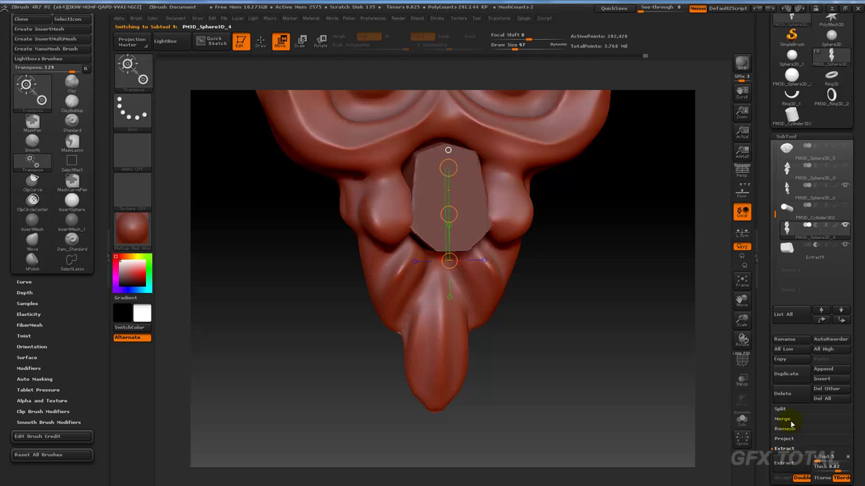
# MergeDown the plate into the ornament and cut it out of the loop.
pyautogui.click(793, 422)
pyautogui.click(796, 431)
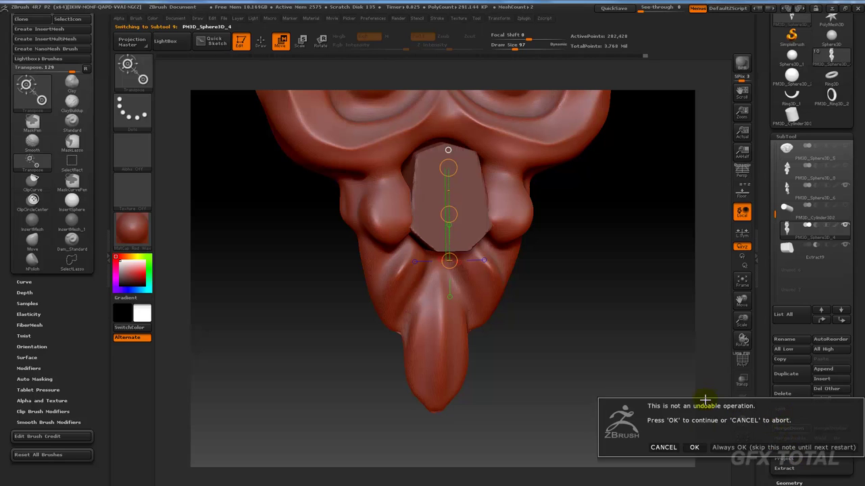
pyautogui.click(695, 447)
pyautogui.keyDown('ctrl'); pyautogui.moveTo(611, 255); pyautogui.dragTo(647, 312); pyautogui.keyUp('ctrl')
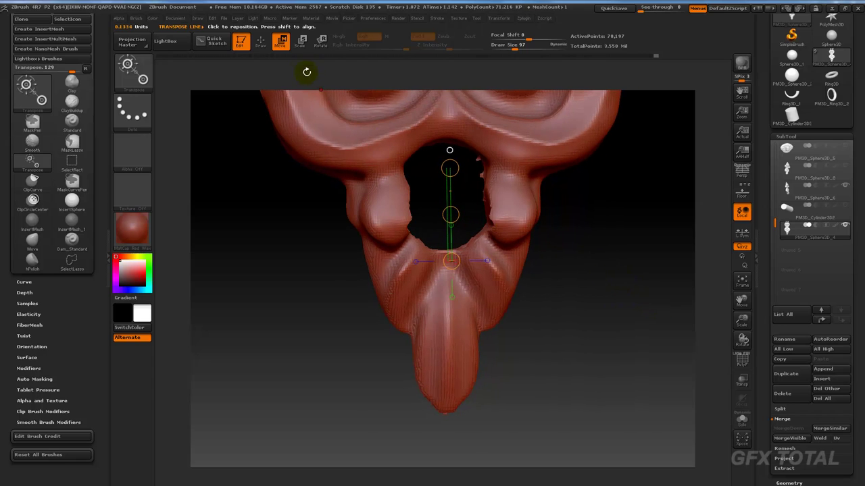
# Smooth the rough edge of the new round opening.
pyautogui.press('q')
pyautogui.press('space')
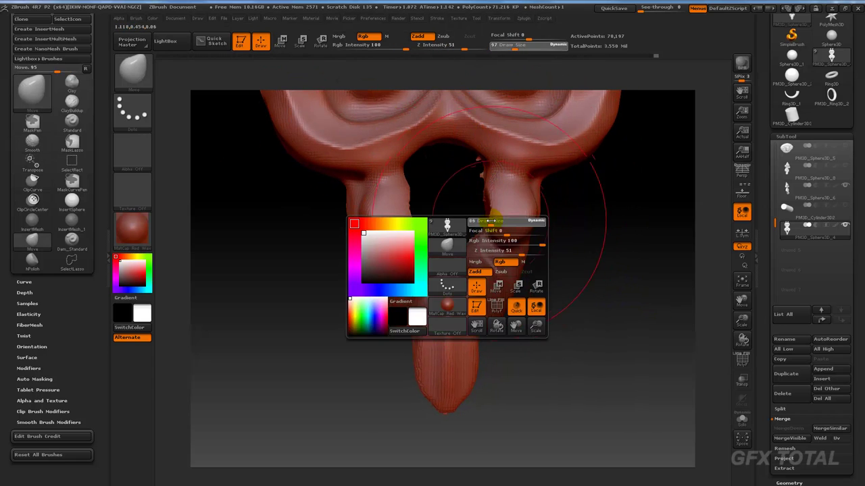
pyautogui.moveTo(598, 247); pyautogui.dragTo(473, 193)
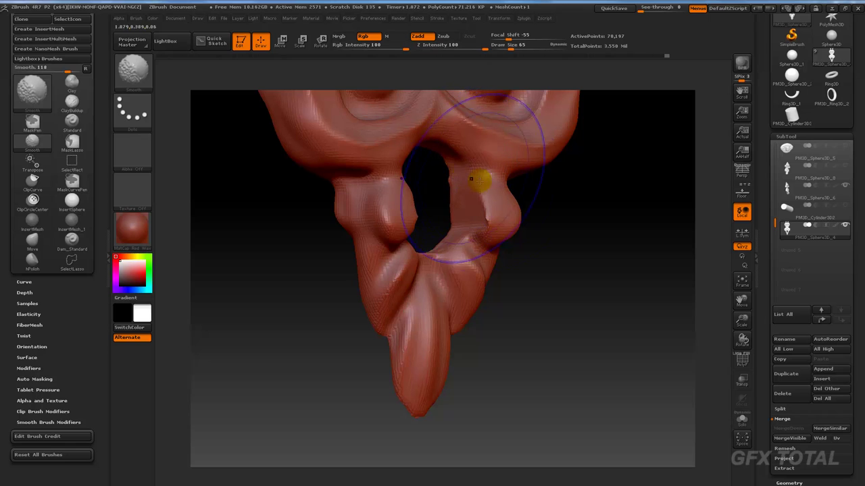
pyautogui.keyDown('shift'); pyautogui.moveTo(574, 230); pyautogui.dragTo(604, 330); pyautogui.keyUp('shift')
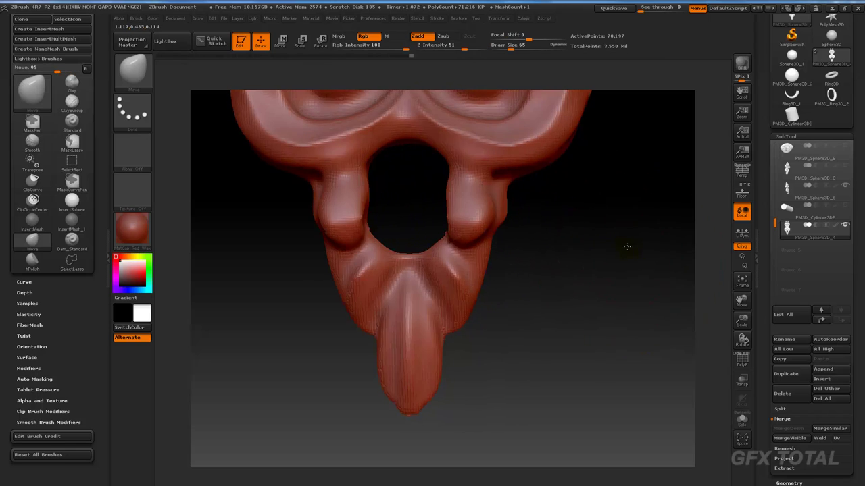
pyautogui.keyDown('alt'); pyautogui.moveTo(628, 257); pyautogui.dragTo(616, 291); pyautogui.keyUp('alt')
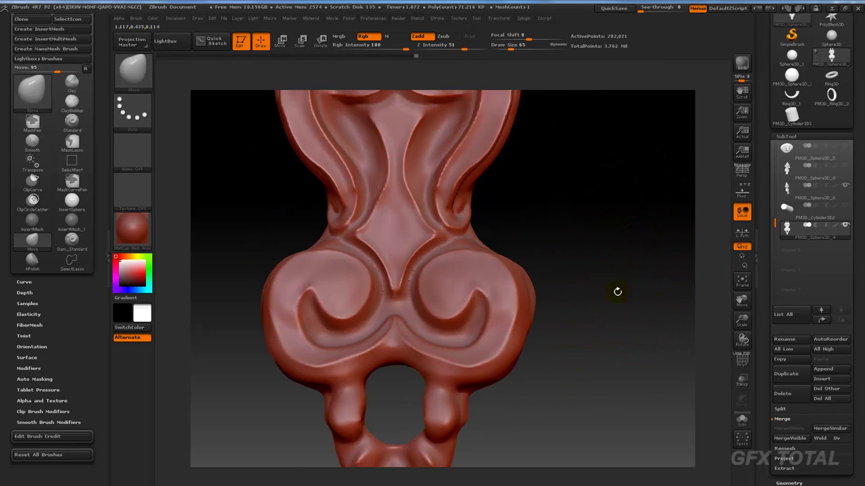
# Switch to the Dam_Standard brush with draw size 42.
pyautogui.press('b')
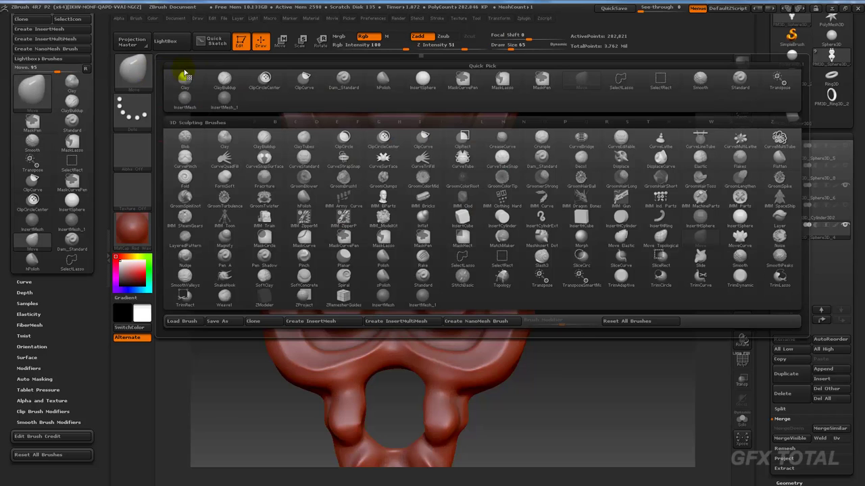
pyautogui.click(343, 80)
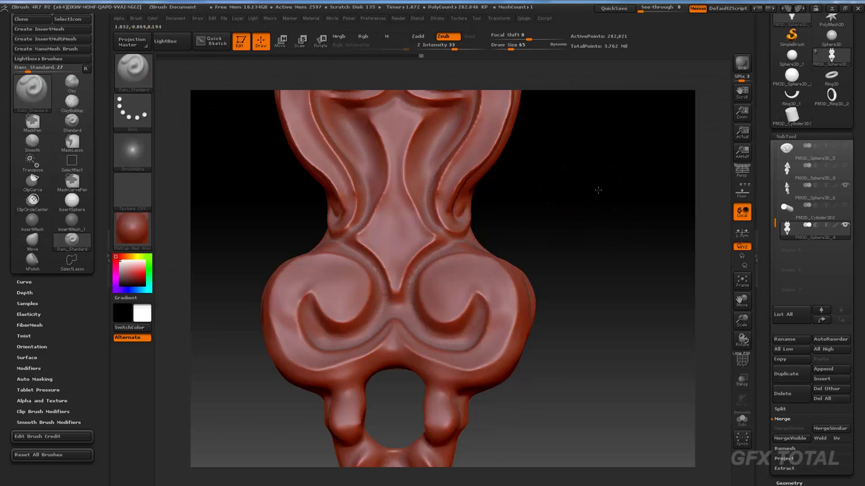
pyautogui.moveTo(560, 234)
pyautogui.keyDown('alt'); pyautogui.mouseDown()
pyautogui.moveTo(575, 230)
pyautogui.moveTo(543, 318)
pyautogui.mouseUp(); pyautogui.keyUp('alt')
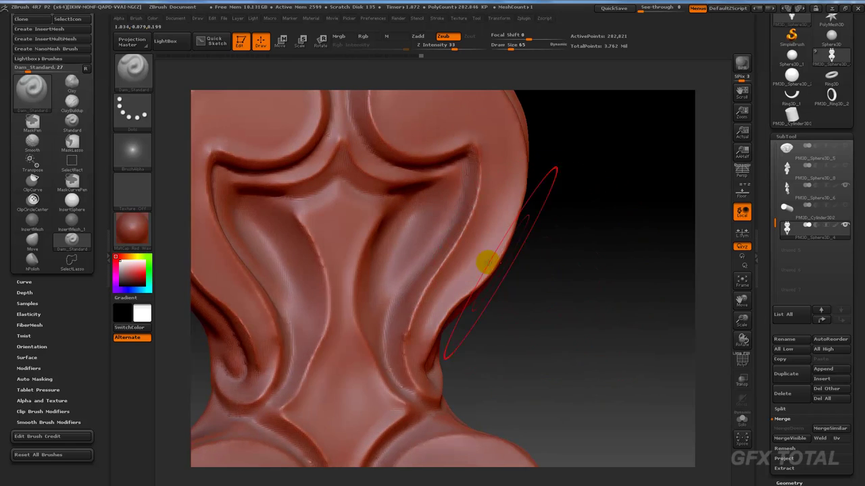
pyautogui.press('space')
pyautogui.moveTo(397, 250); pyautogui.dragTo(389, 250)
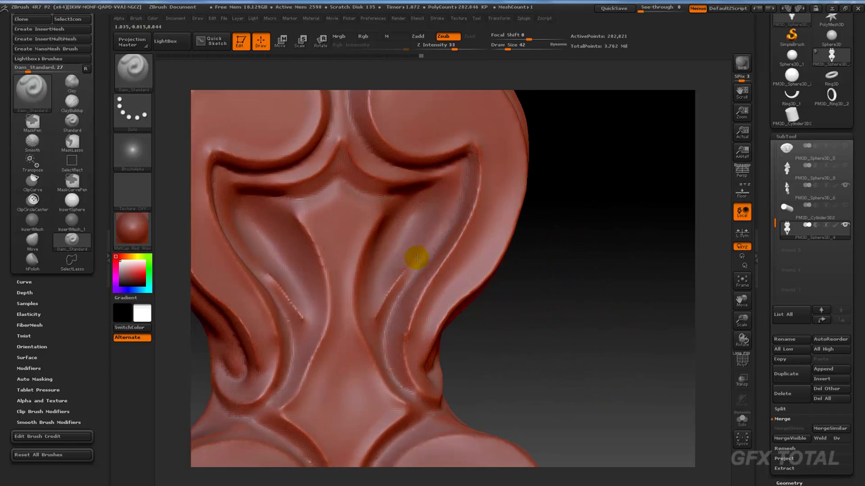
# Carve panel grooves, a pointed oval with a centre line, and a V-cut near the top.
pyautogui.moveTo(422, 198); pyautogui.dragTo(366, 289)
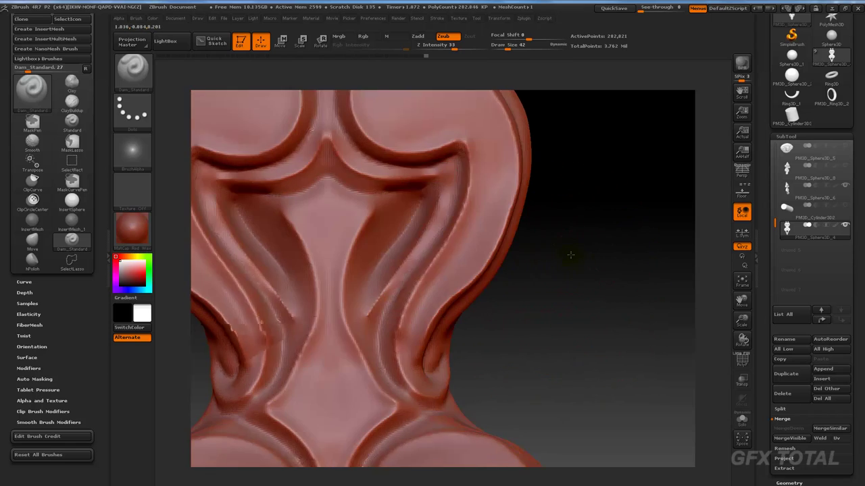
pyautogui.moveTo(572, 251)
pyautogui.mouseDown()
pyautogui.moveTo(386, 193)
pyautogui.moveTo(344, 280)
pyautogui.moveTo(350, 340)
pyautogui.moveTo(387, 394)
pyautogui.moveTo(373, 405)
pyautogui.mouseUp()
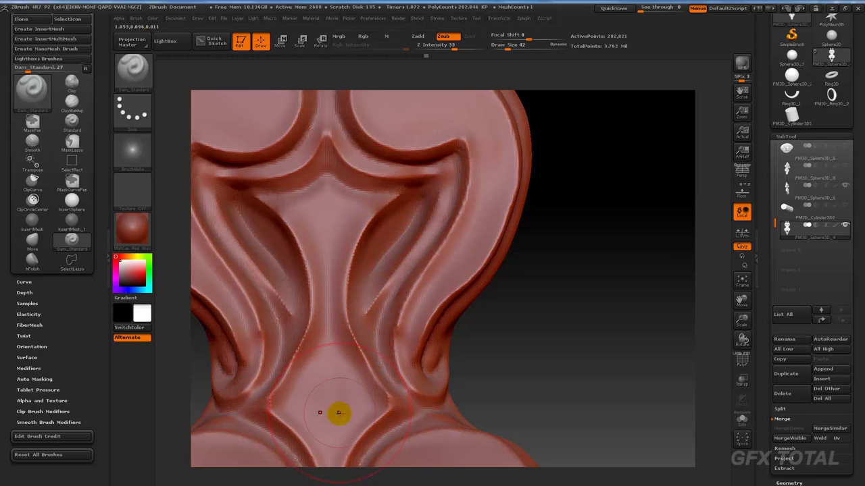
pyautogui.moveTo(332, 431); pyautogui.dragTo(322, 320)
pyautogui.moveTo(329, 414); pyautogui.dragTo(328, 366)
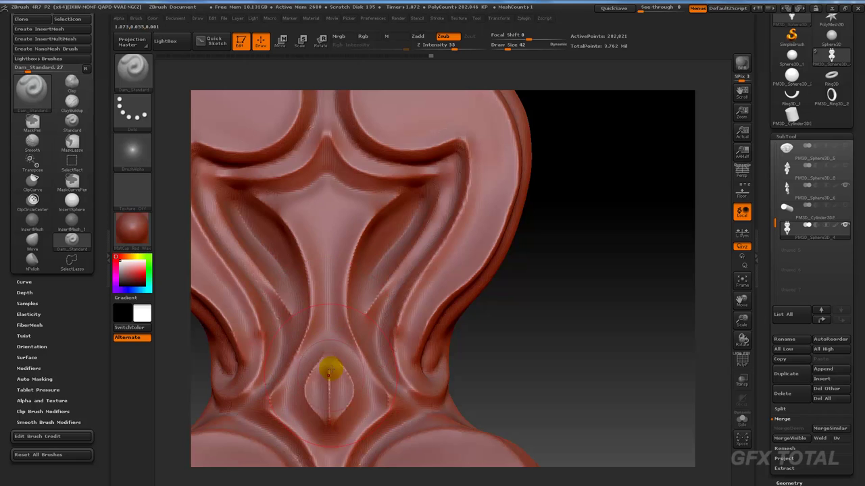
pyautogui.moveTo(323, 196)
pyautogui.mouseDown()
pyautogui.moveTo(282, 208)
pyautogui.moveTo(277, 199)
pyautogui.mouseUp()
pyautogui.moveTo(588, 231); pyautogui.dragTo(390, 167)
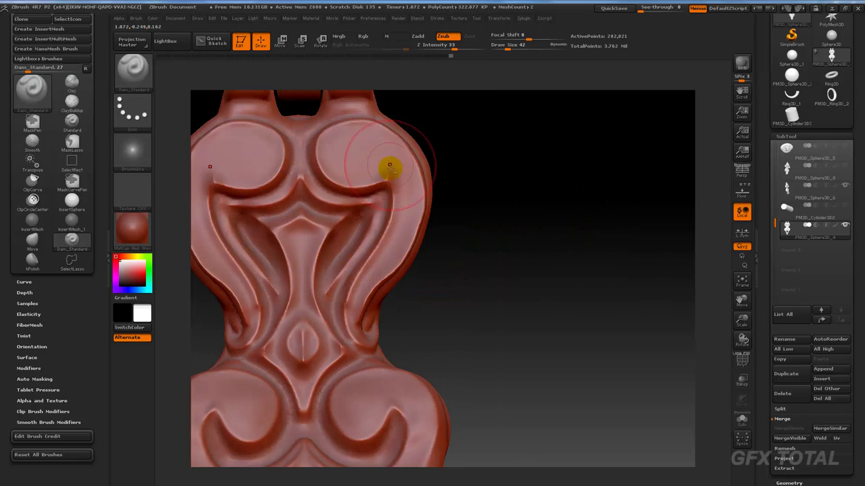
pyautogui.press('shift')
pyautogui.moveTo(473, 186)
pyautogui.mouseDown()
pyautogui.moveTo(587, 267)
pyautogui.moveTo(610, 266)
pyautogui.moveTo(610, 309)
pyautogui.moveTo(596, 311)
pyautogui.moveTo(579, 187)
pyautogui.moveTo(560, 232)
pyautogui.mouseUp()
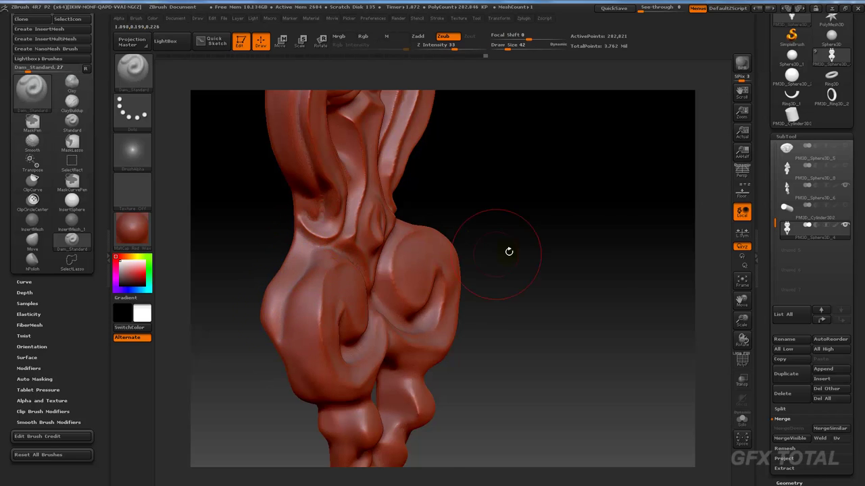
pyautogui.moveTo(508, 251)
pyautogui.mouseDown()
pyautogui.moveTo(647, 226)
pyautogui.moveTo(616, 220)
pyautogui.moveTo(617, 183)
pyautogui.moveTo(610, 234)
pyautogui.moveTo(630, 188)
pyautogui.mouseUp()
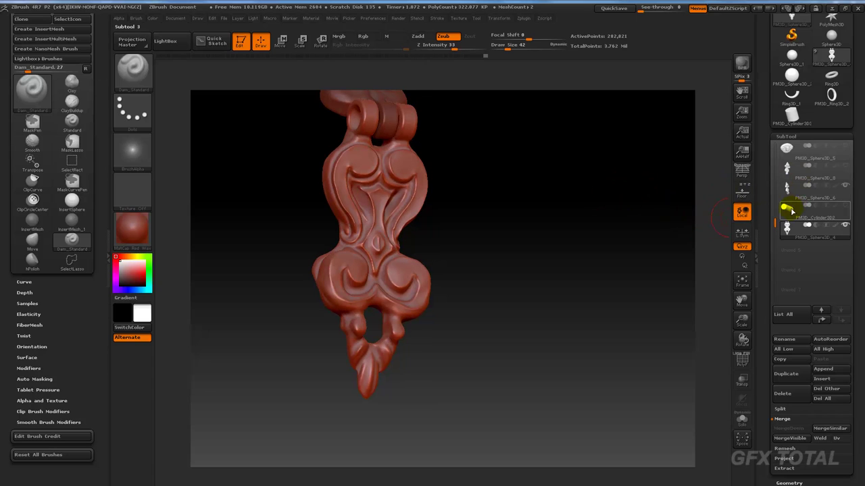
# Select PM3D_Cylinder3D2 and nudge its end cap slightly with a Move transpose line.
pyautogui.click(788, 212)
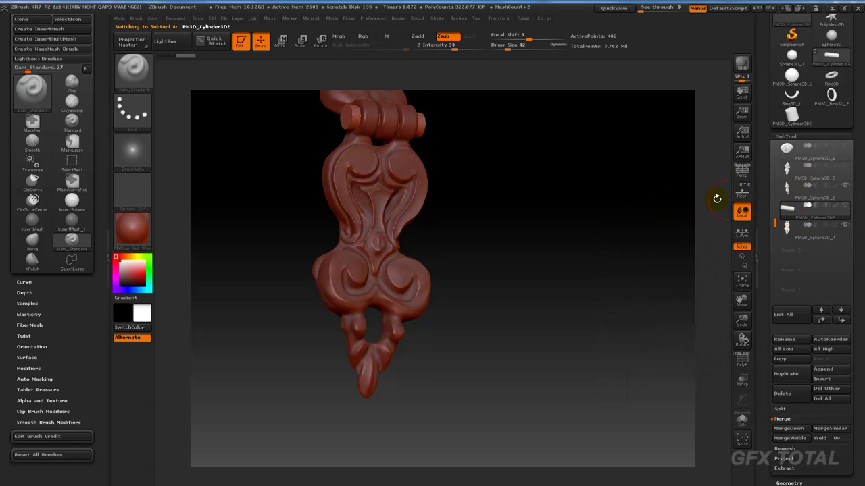
pyautogui.moveTo(602, 201)
pyautogui.mouseDown()
pyautogui.moveTo(575, 201)
pyautogui.moveTo(611, 207)
pyautogui.moveTo(566, 174)
pyautogui.moveTo(668, 266)
pyautogui.moveTo(560, 282)
pyautogui.moveTo(582, 151)
pyautogui.moveTo(560, 332)
pyautogui.moveTo(300, 74)
pyautogui.mouseUp()
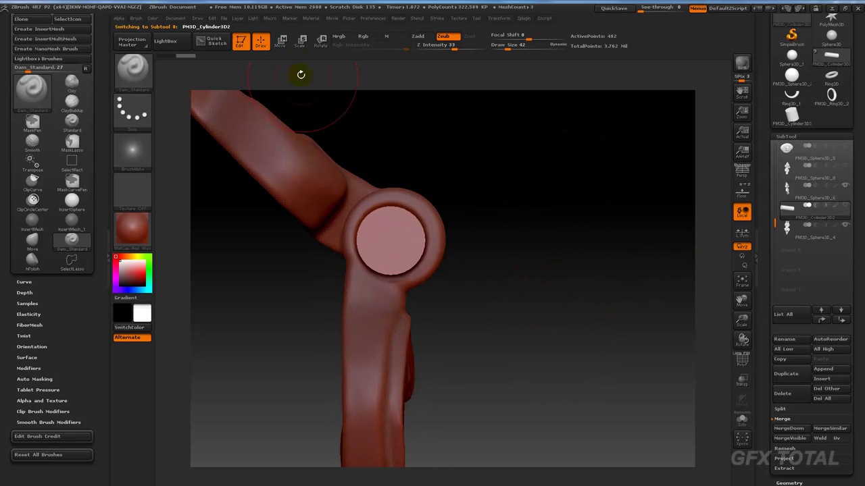
pyautogui.click(319, 40)
pyautogui.moveTo(391, 238); pyautogui.dragTo(439, 241)
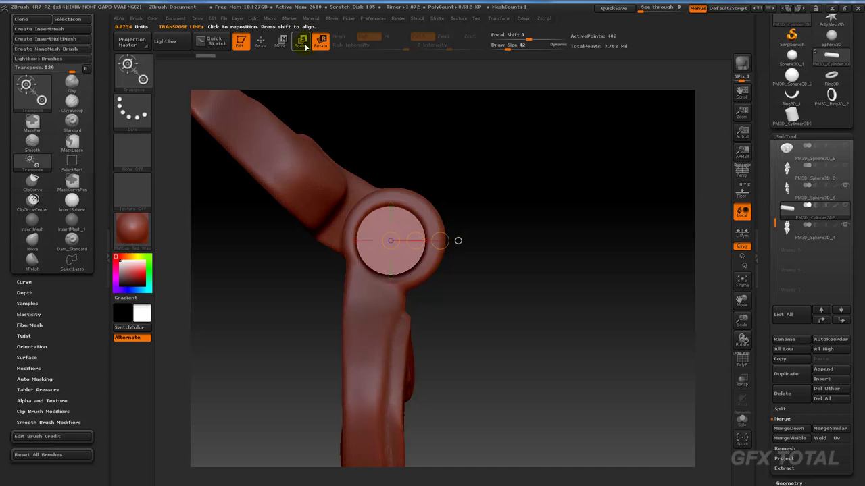
pyautogui.click(283, 41)
pyautogui.moveTo(413, 240); pyautogui.dragTo(416, 239)
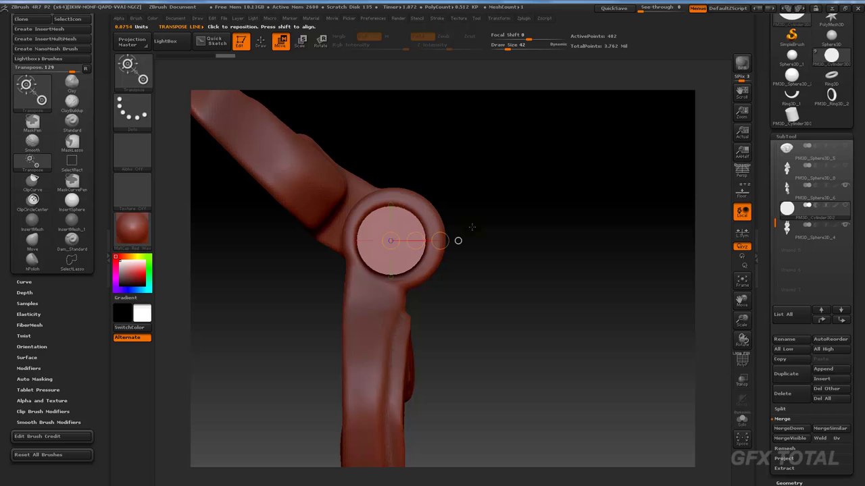
pyautogui.moveTo(520, 227)
pyautogui.mouseDown()
pyautogui.moveTo(527, 232)
pyautogui.moveTo(533, 222)
pyautogui.mouseUp()
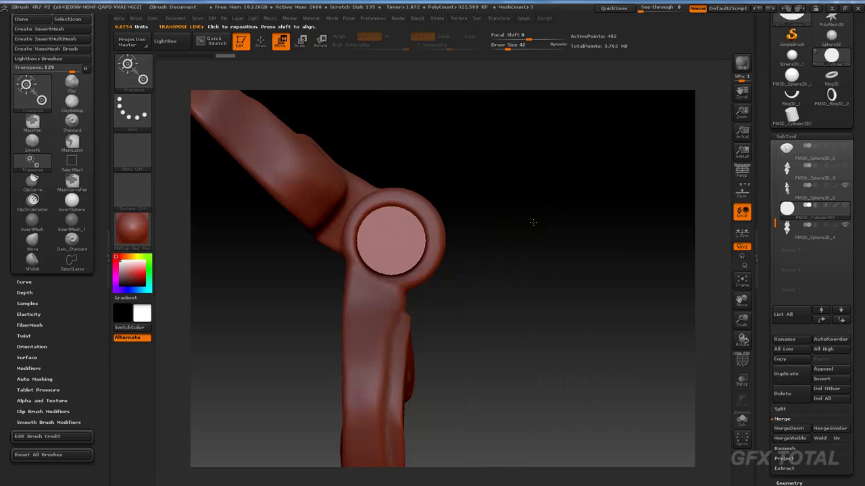
pyautogui.moveTo(508, 248); pyautogui.dragTo(345, 289)
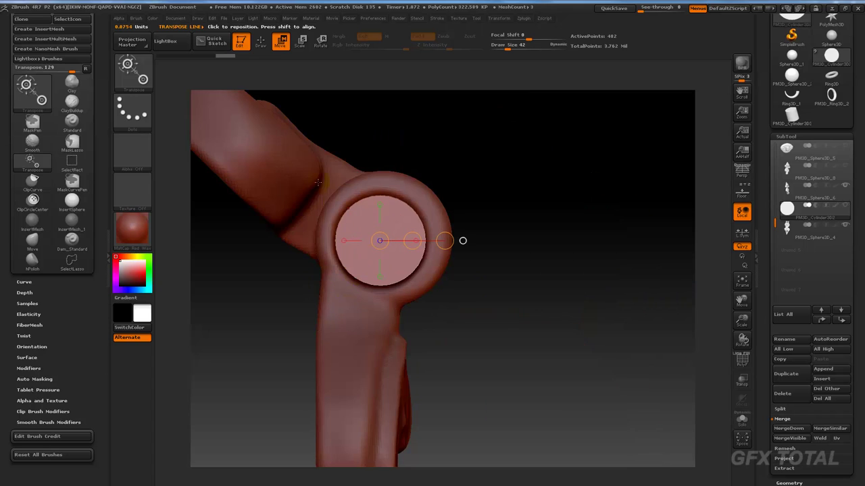
pyautogui.click(260, 42)
pyautogui.press('b')
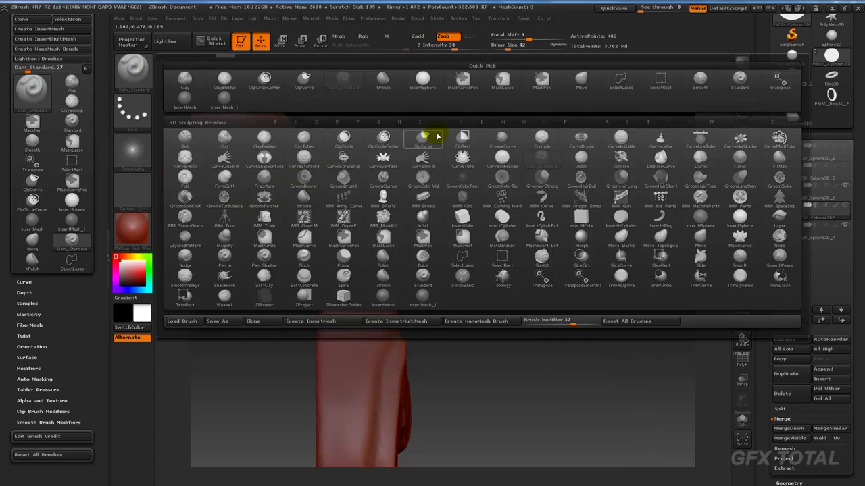
# Insert a large sphere cap on the pin's end with the InsertMesh_1 brush.
pyautogui.click(224, 101)
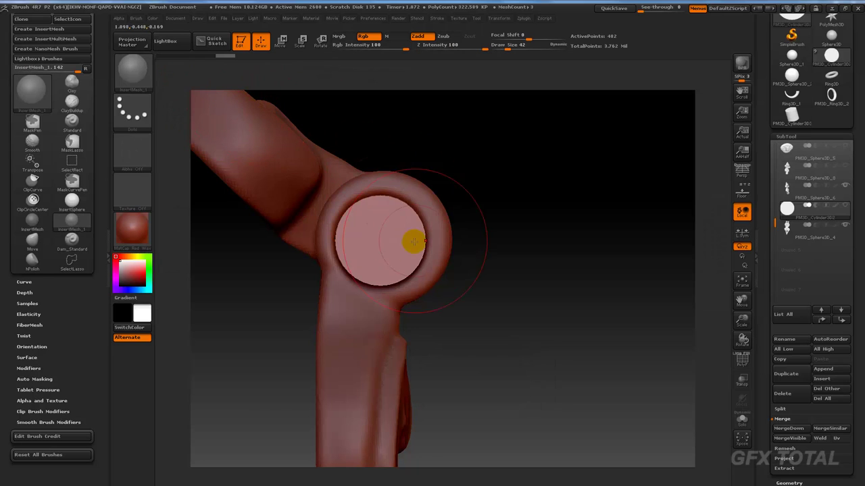
pyautogui.moveTo(382, 241); pyautogui.dragTo(431, 275)
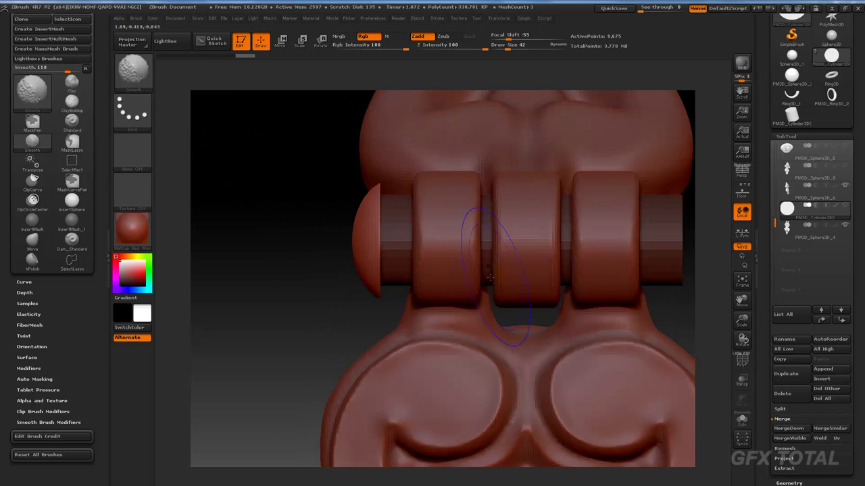
pyautogui.press('shift')
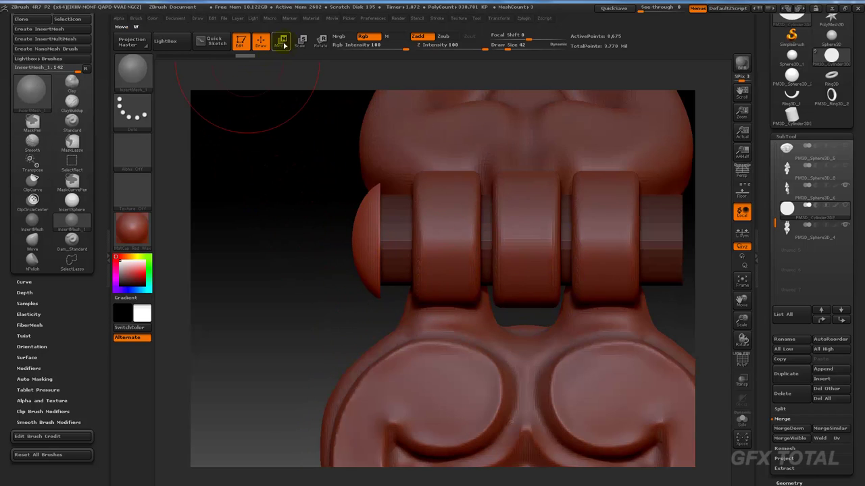
# Undo the last hinge change and slide the hinge rod slightly right.
pyautogui.hotkey('ctrl', 'shift', 'z')
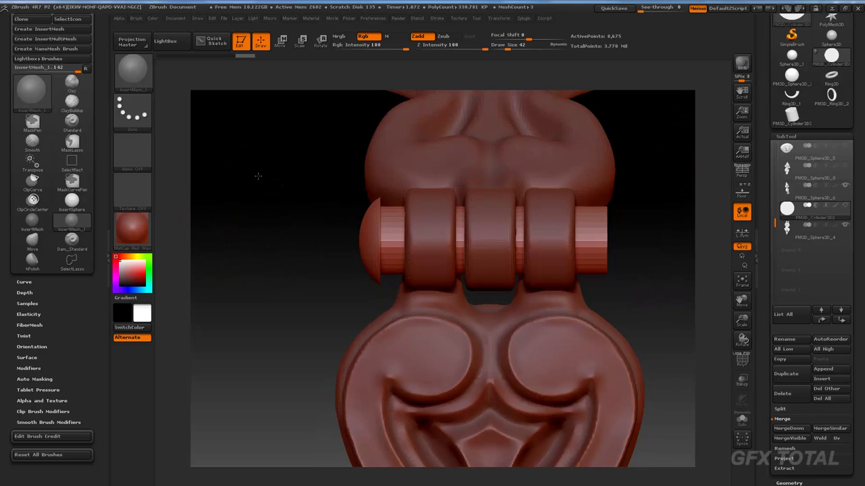
pyautogui.press('w')
pyautogui.moveTo(312, 241); pyautogui.dragTo(380, 242)
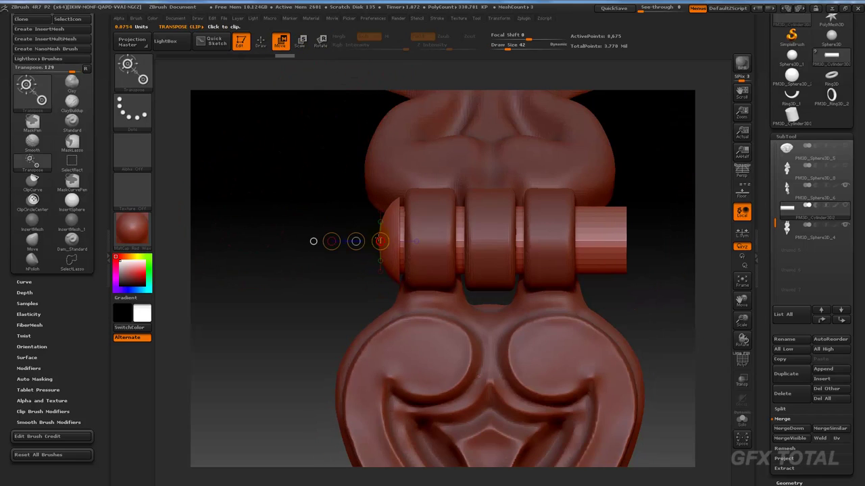
# Mirror And Weld the rod into a symmetric pin capped at both ends.
pyautogui.click(799, 135)
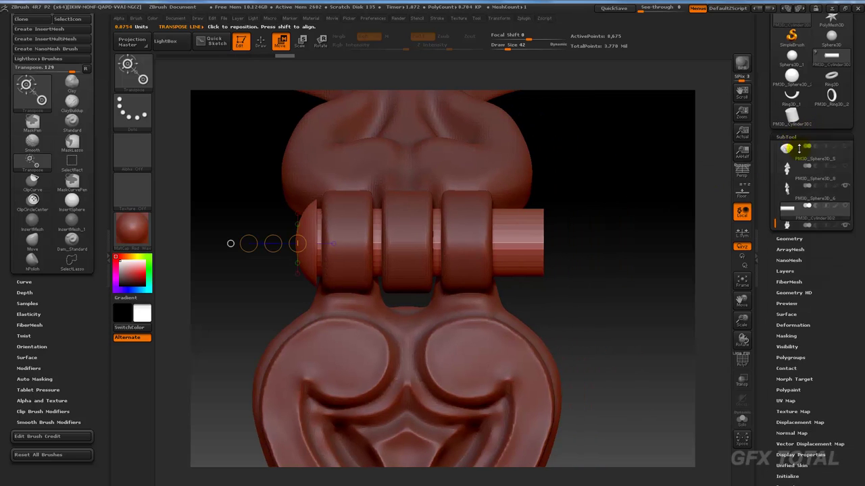
pyautogui.click(790, 147)
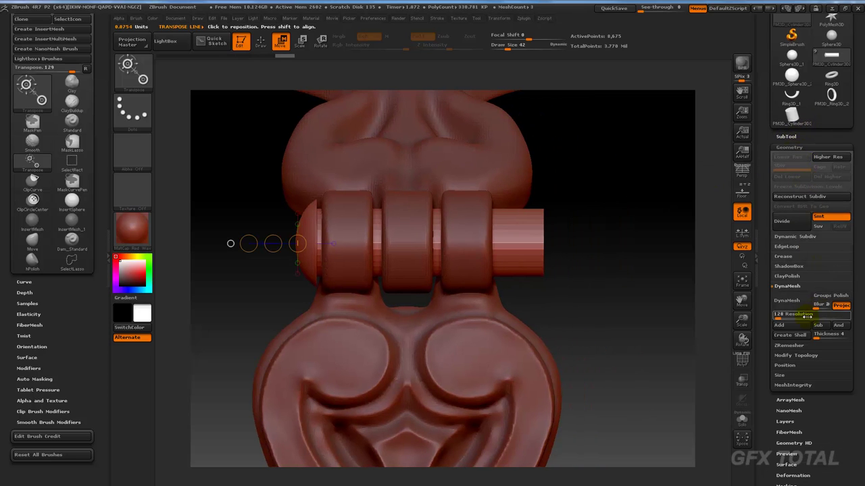
pyautogui.click(803, 357)
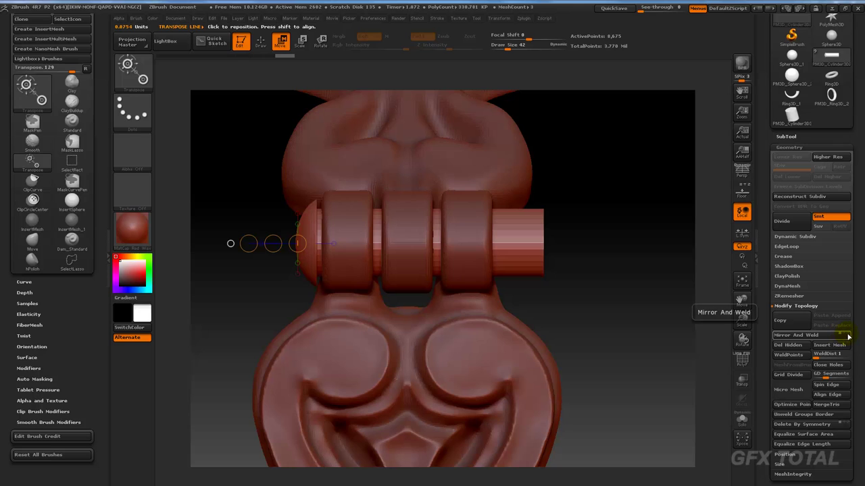
pyautogui.click(827, 335)
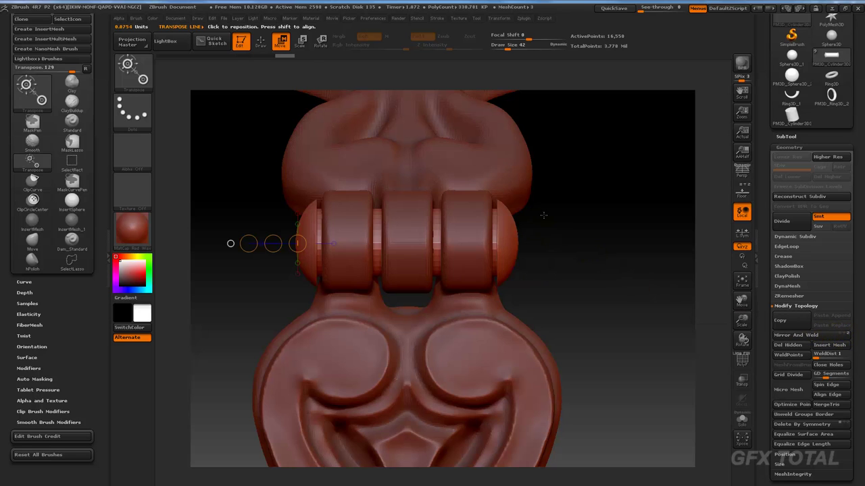
pyautogui.moveTo(543, 215)
pyautogui.mouseDown()
pyautogui.moveTo(633, 236)
pyautogui.moveTo(657, 256)
pyautogui.mouseUp()
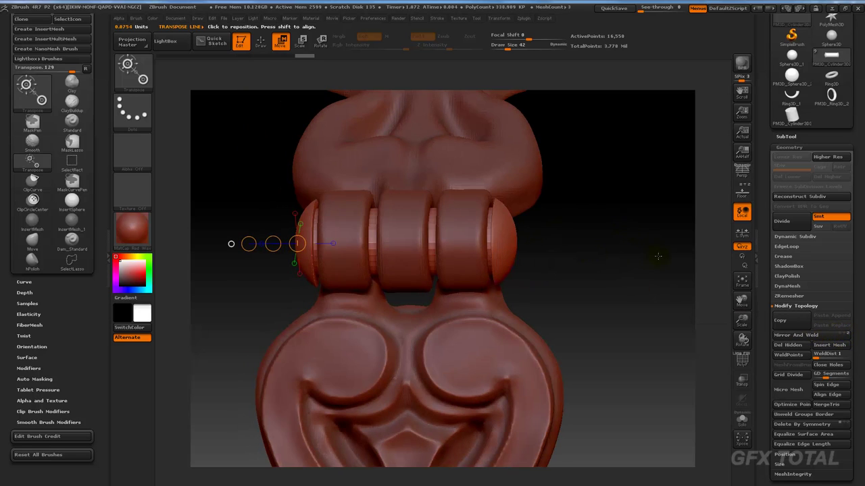
# DynaMesh the pin at 512 and divide it twice to 528,354 points.
pyautogui.click(789, 296)
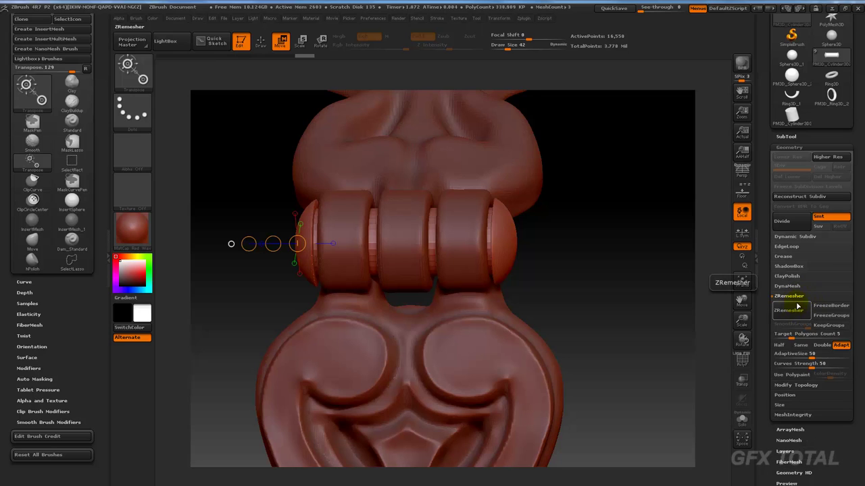
pyautogui.click(799, 287)
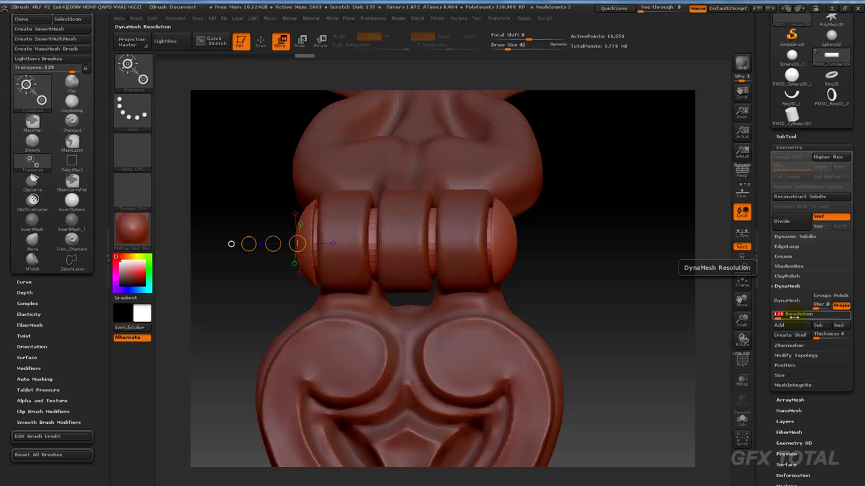
pyautogui.moveTo(710, 277); pyautogui.dragTo(610, 247)
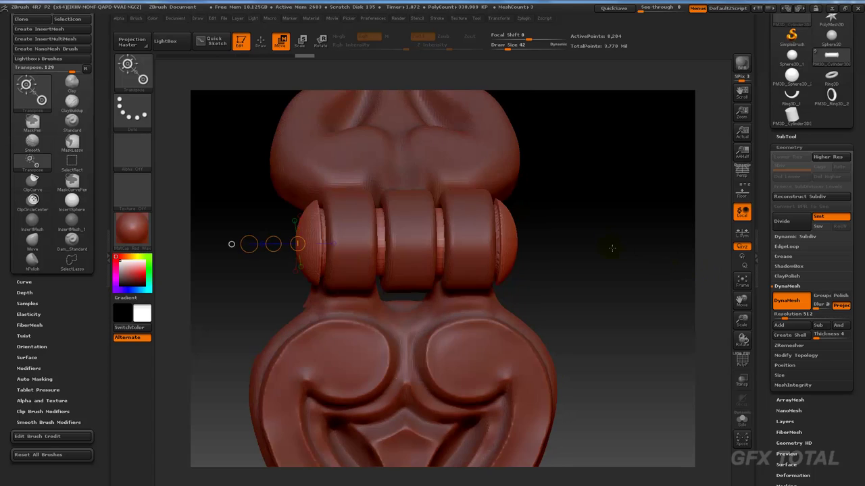
pyautogui.moveTo(691, 257)
pyautogui.mouseDown()
pyautogui.moveTo(640, 268)
pyautogui.moveTo(653, 244)
pyautogui.mouseUp()
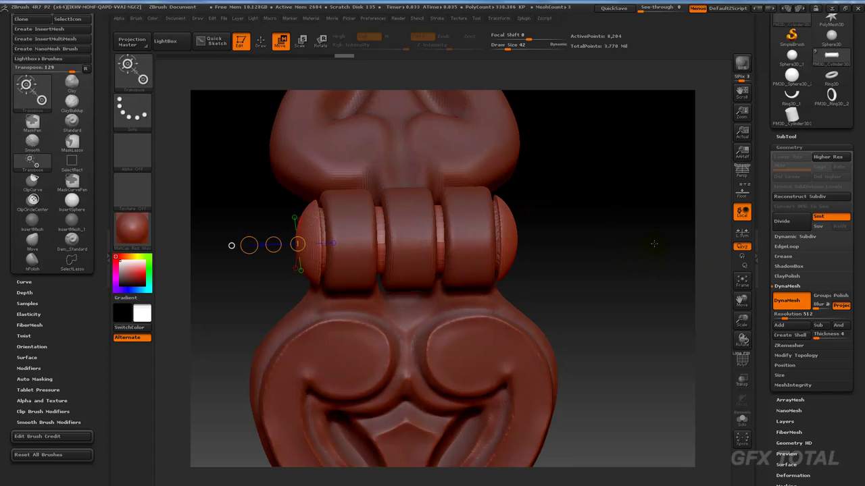
pyautogui.hotkey('ctrl', 'd')
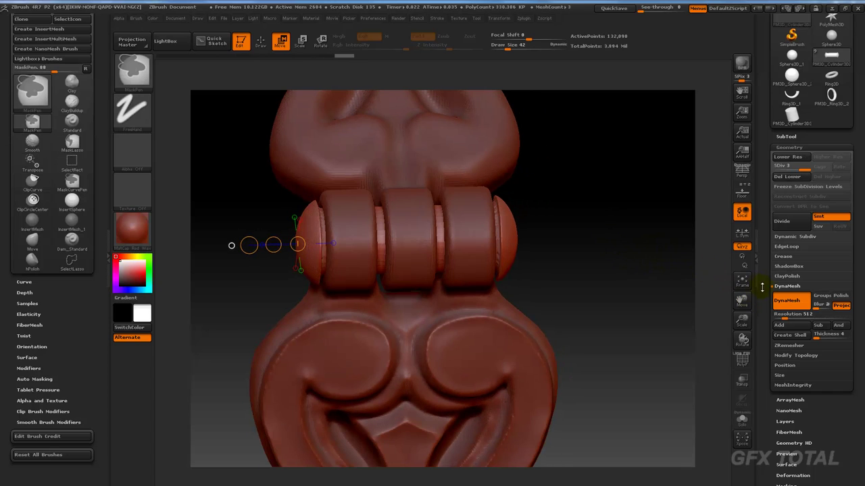
pyautogui.hotkey('ctrl', 'd')
pyautogui.moveTo(675, 270); pyautogui.dragTo(630, 148)
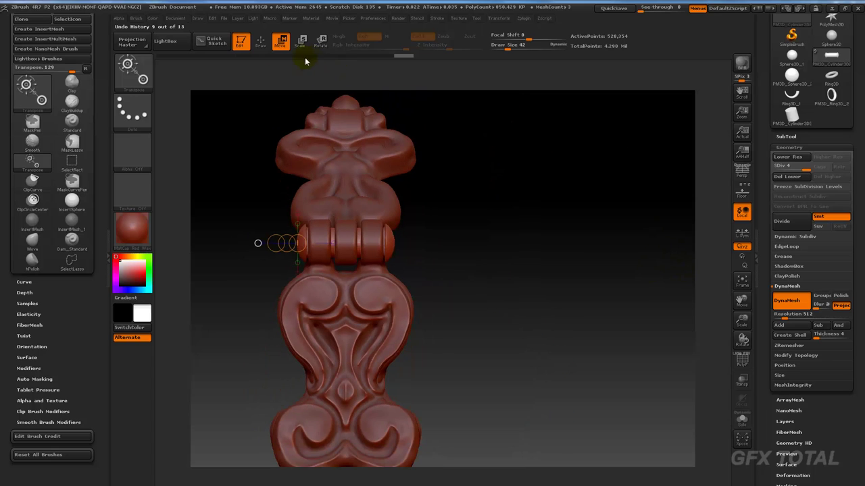
pyautogui.press('q')
pyautogui.moveTo(487, 220); pyautogui.dragTo(504, 271)
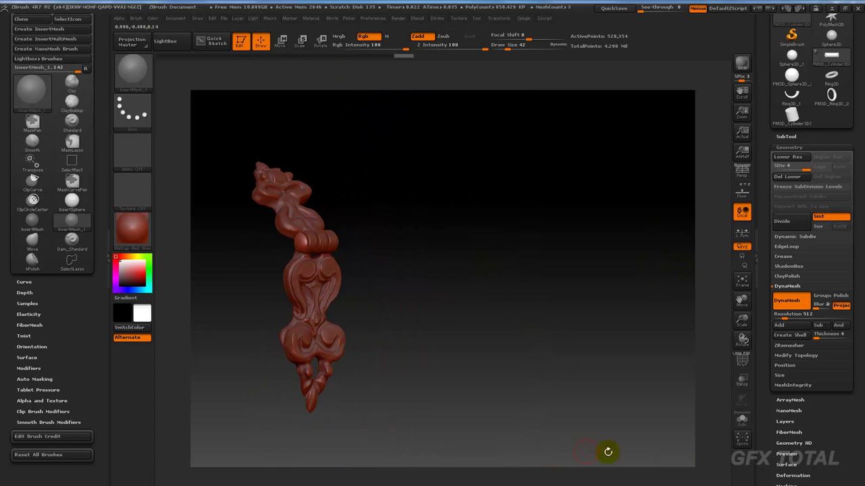
pyautogui.click(786, 138)
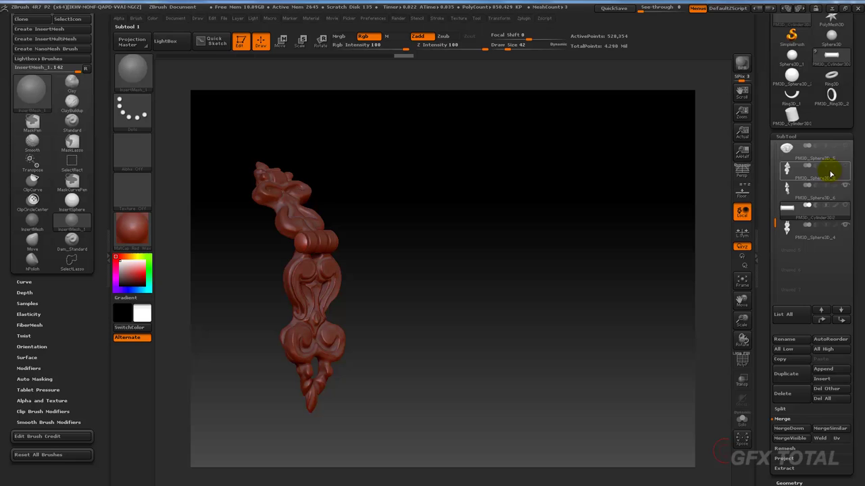
# Unhide the chest body subtool and zoom out around the whole chest.
pyautogui.click(844, 206)
pyautogui.moveTo(634, 250)
pyautogui.mouseDown()
pyautogui.moveTo(622, 244)
pyautogui.moveTo(665, 266)
pyautogui.moveTo(637, 300)
pyautogui.moveTo(656, 305)
pyautogui.moveTo(629, 251)
pyautogui.moveTo(598, 406)
pyautogui.moveTo(595, 188)
pyautogui.moveTo(646, 179)
pyautogui.moveTo(655, 162)
pyautogui.moveTo(617, 228)
pyautogui.moveTo(623, 239)
pyautogui.moveTo(630, 155)
pyautogui.moveTo(617, 170)
pyautogui.moveTo(683, 162)
pyautogui.mouseUp()
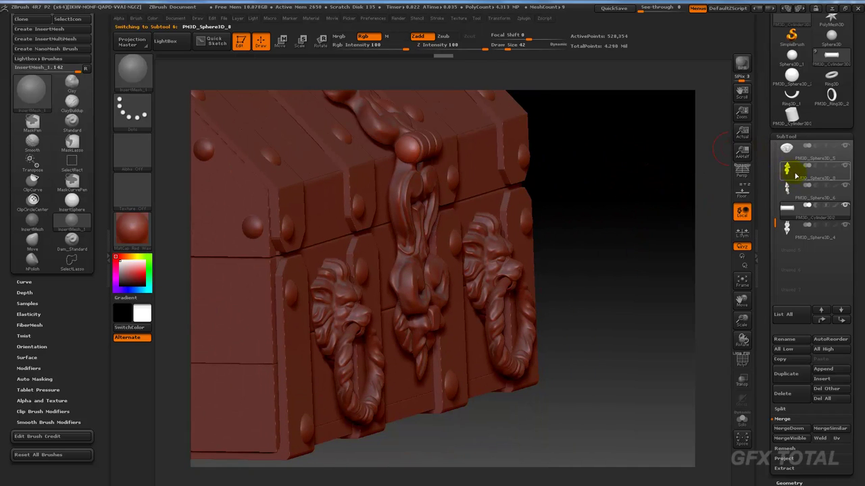
# Run MergeDown three times, confirming each irreversible merge.
pyautogui.click(783, 430)
pyautogui.click(695, 448)
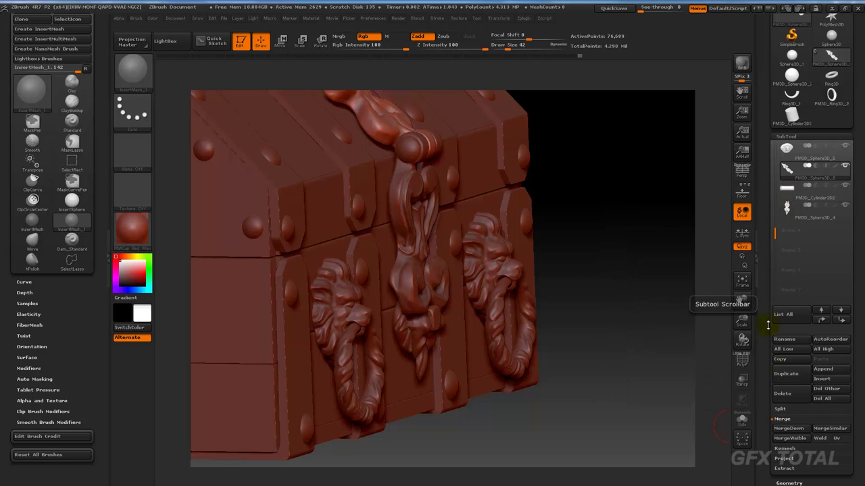
pyautogui.click(789, 430)
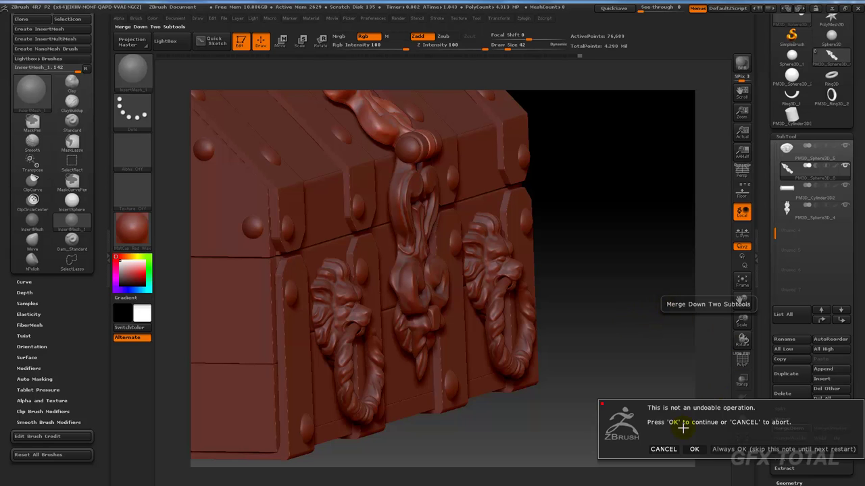
pyautogui.click(694, 448)
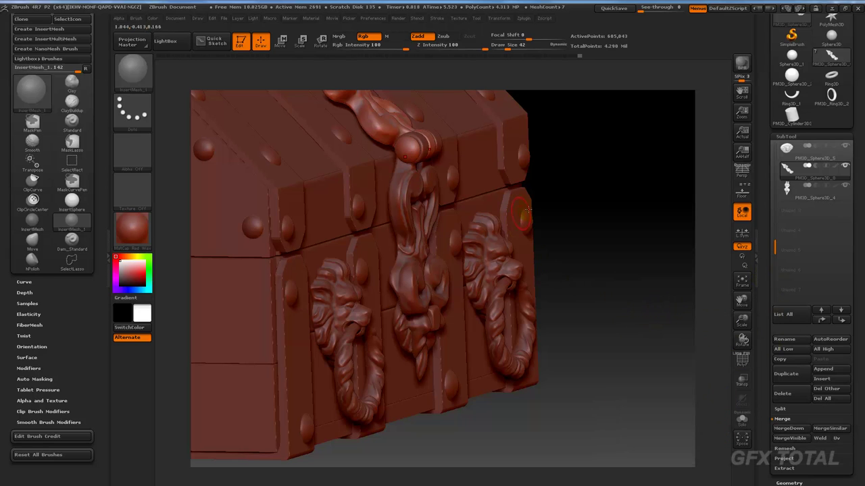
pyautogui.click(791, 429)
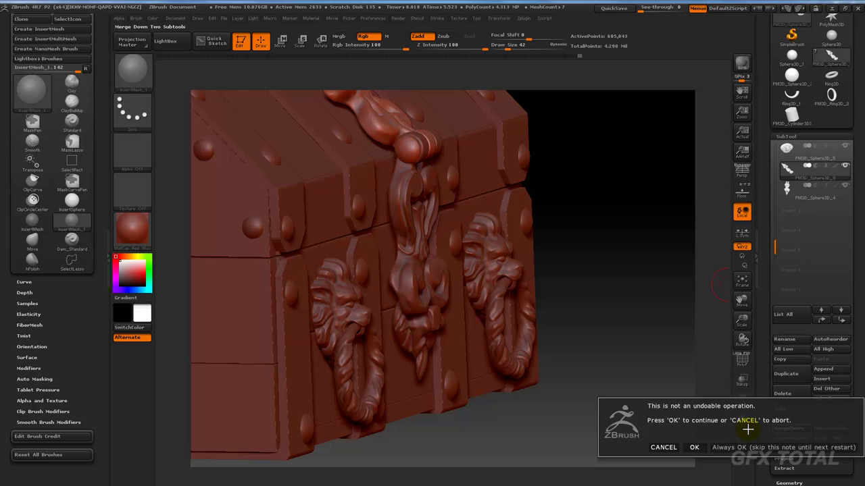
pyautogui.click(696, 448)
# Delete one subtool, then select PM3D_Sphere3D_8.
pyautogui.moveTo(775, 261); pyautogui.dragTo(774, 149)
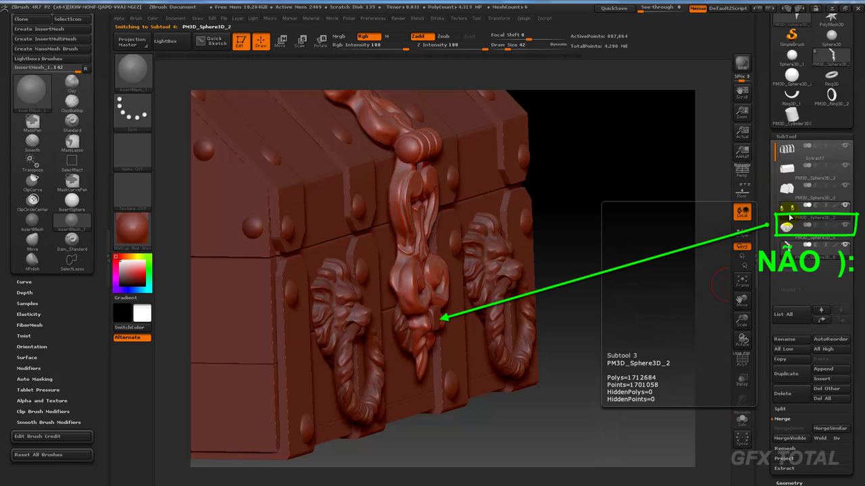
pyautogui.click(786, 226)
pyautogui.moveTo(676, 243)
pyautogui.mouseDown()
pyautogui.moveTo(651, 243)
pyautogui.moveTo(689, 237)
pyautogui.mouseUp()
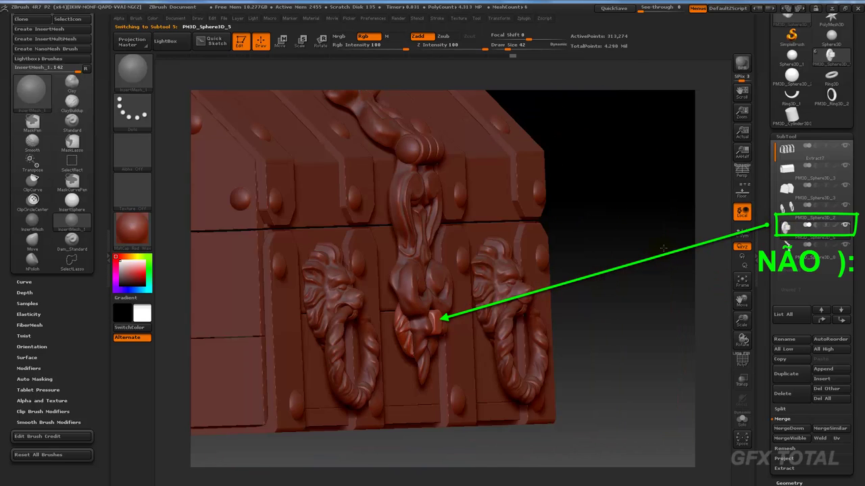
pyautogui.click(804, 392)
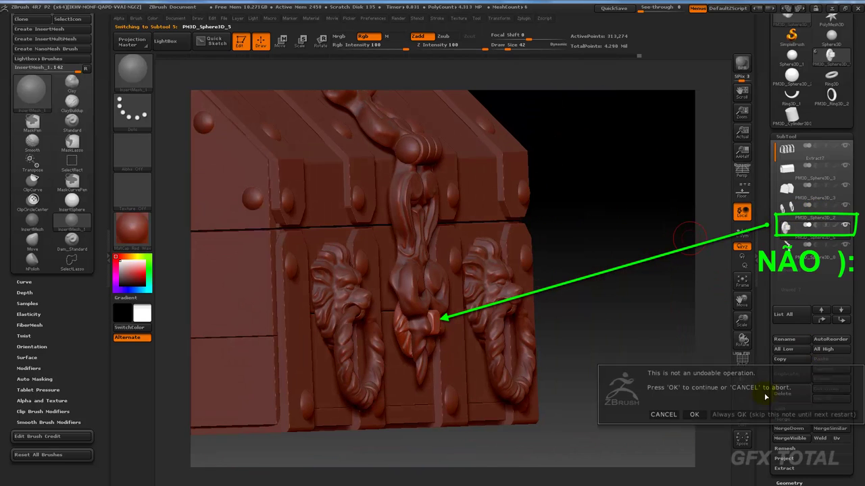
pyautogui.click(694, 415)
pyautogui.click(789, 209)
pyautogui.moveTo(729, 220)
pyautogui.mouseDown()
pyautogui.moveTo(671, 221)
pyautogui.moveTo(689, 223)
pyautogui.moveTo(659, 186)
pyautogui.moveTo(660, 207)
pyautogui.mouseUp()
pyautogui.click(788, 228)
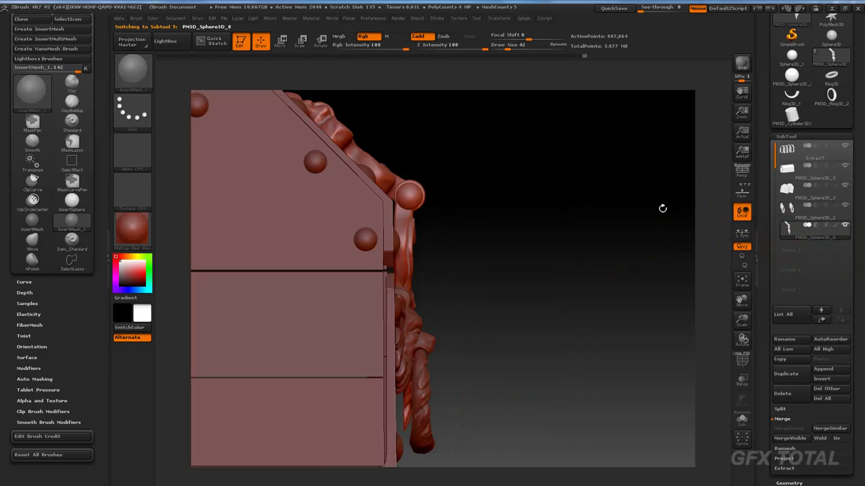
# Reposition the ornate hasp with a transpose line, nudging it left and along a vertical line.
pyautogui.click(280, 42)
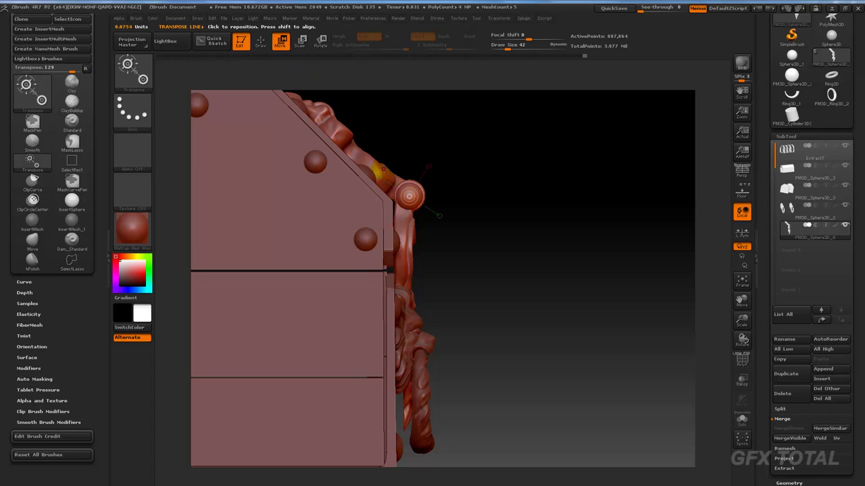
pyautogui.moveTo(403, 240); pyautogui.dragTo(521, 239)
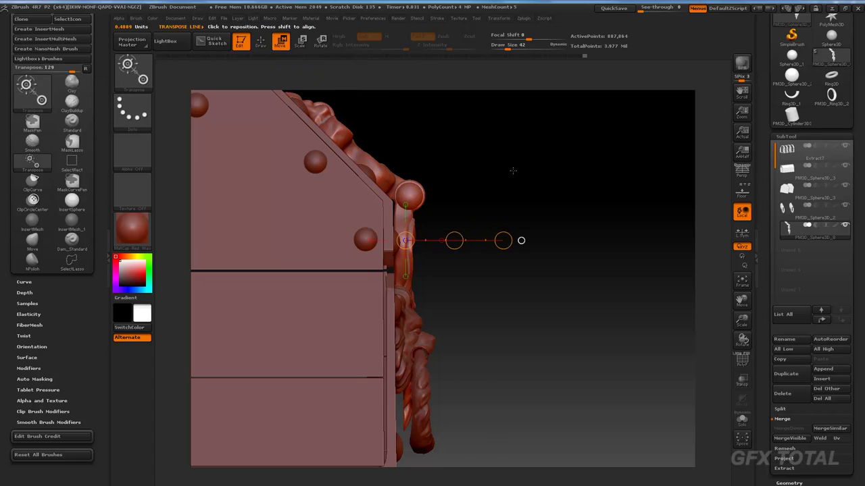
pyautogui.moveTo(511, 170); pyautogui.dragTo(531, 228)
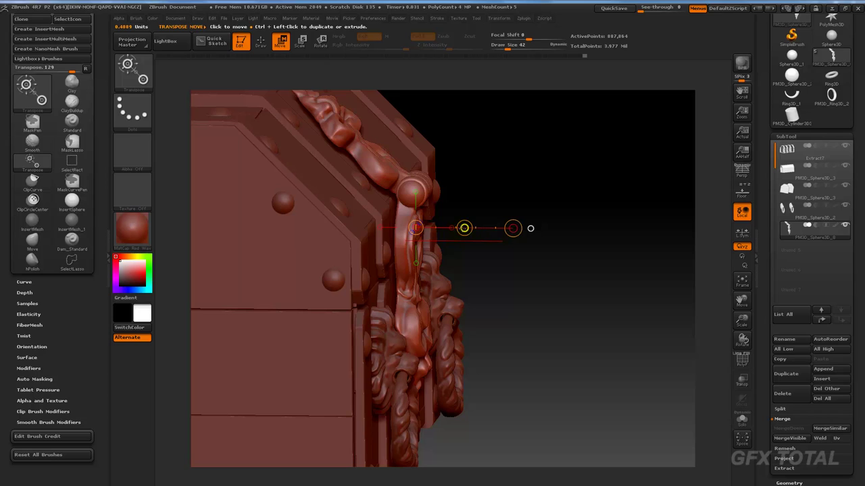
pyautogui.moveTo(464, 228); pyautogui.dragTo(458, 228)
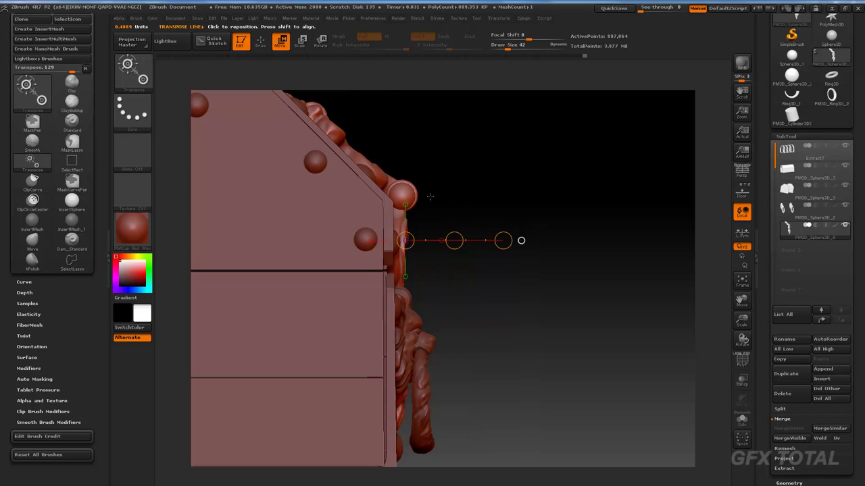
pyautogui.keyDown('shift'); pyautogui.moveTo(521, 241); pyautogui.dragTo(406, 125); pyautogui.keyUp('shift')
pyautogui.moveTo(405, 192); pyautogui.dragTo(403, 194)
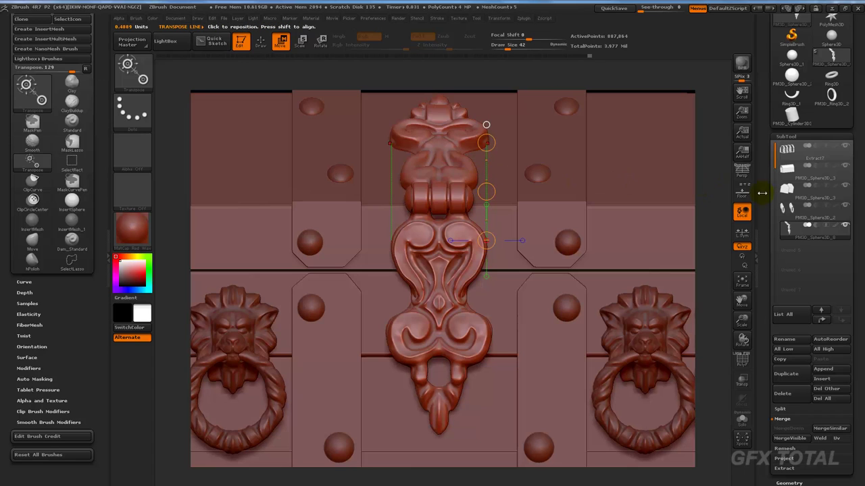
# Inspect the chest from below, above and the front, then make PM3D_Sphere3D_8 active.
pyautogui.moveTo(749, 236)
pyautogui.mouseDown()
pyautogui.moveTo(723, 240)
pyautogui.moveTo(743, 228)
pyautogui.moveTo(733, 178)
pyautogui.moveTo(743, 196)
pyautogui.mouseUp()
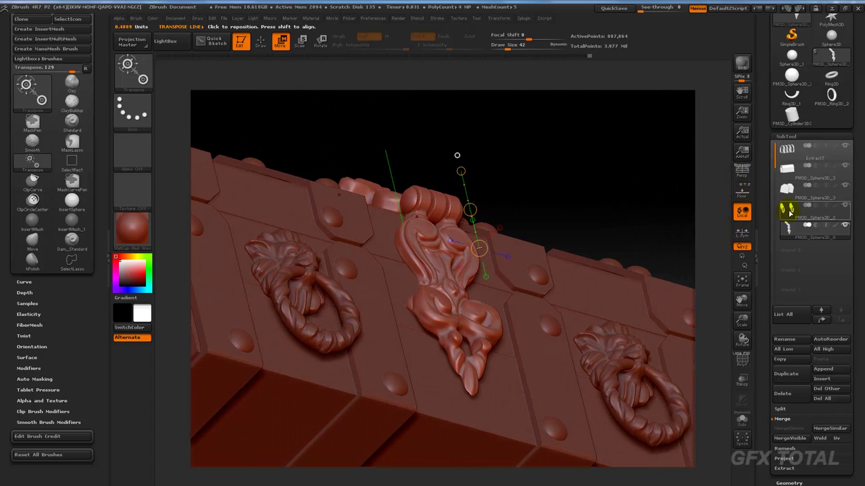
pyautogui.moveTo(777, 157)
pyautogui.mouseDown()
pyautogui.moveTo(775, 172)
pyautogui.moveTo(790, 195)
pyautogui.mouseUp()
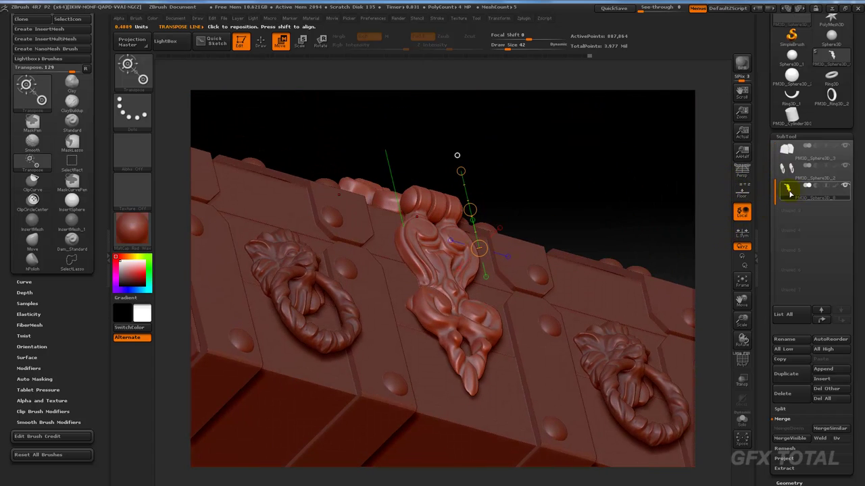
pyautogui.moveTo(460, 346)
pyautogui.mouseDown()
pyautogui.moveTo(639, 203)
pyautogui.moveTo(598, 348)
pyautogui.mouseUp()
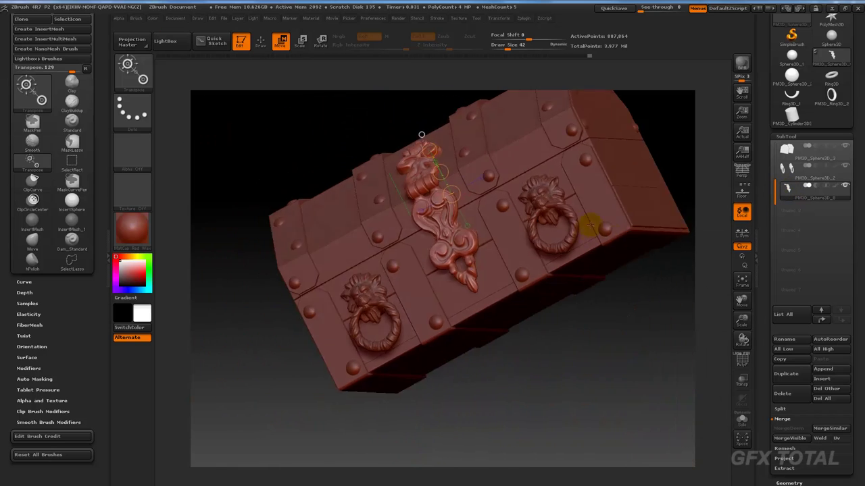
pyautogui.moveTo(668, 237); pyautogui.dragTo(681, 222)
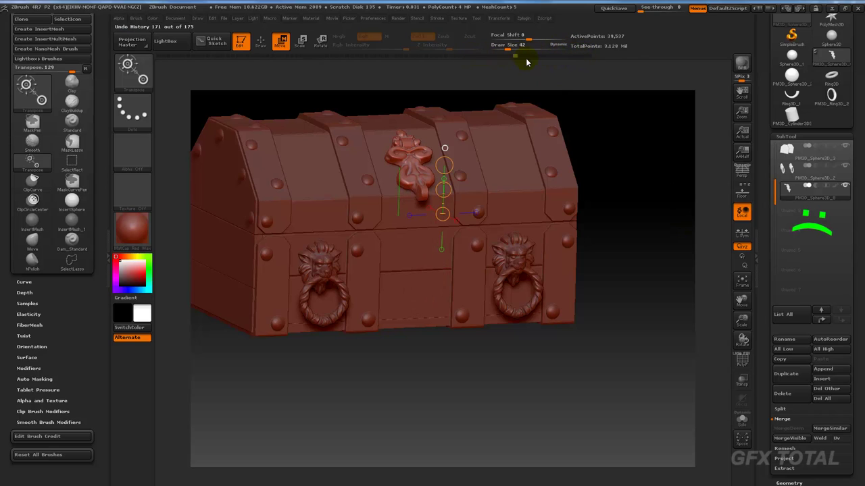
pyautogui.keyDown('shift'); pyautogui.moveTo(648, 173); pyautogui.dragTo(614, 177); pyautogui.keyUp('shift')
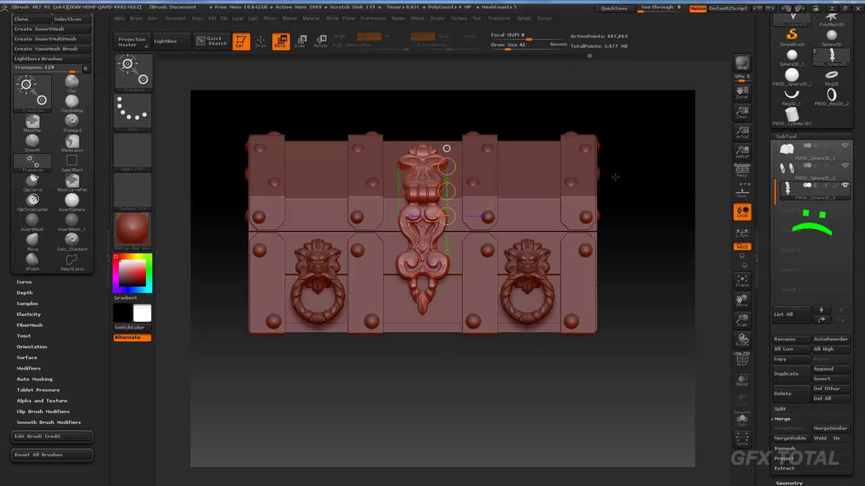
pyautogui.moveTo(441, 307)
pyautogui.keyDown('shift'); pyautogui.mouseDown()
pyautogui.moveTo(478, 395)
pyautogui.moveTo(428, 405)
pyautogui.moveTo(467, 411)
pyautogui.moveTo(396, 183)
pyautogui.mouseUp(); pyautogui.keyUp('shift')
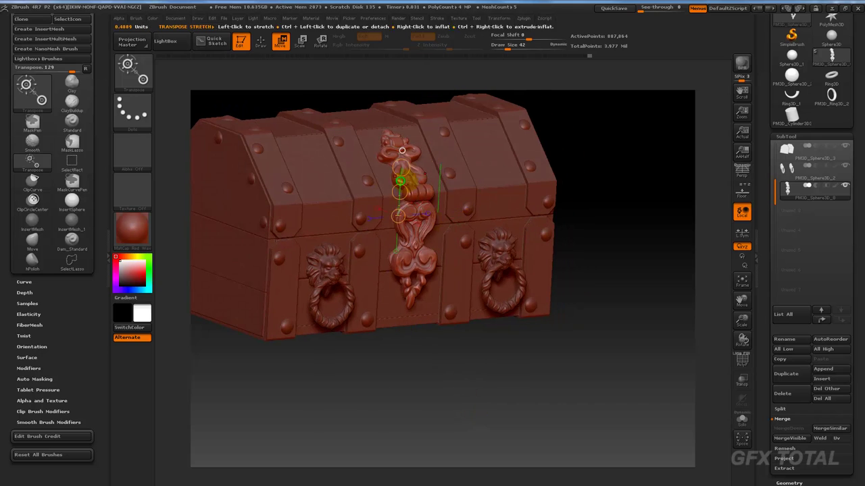
pyautogui.moveTo(595, 271)
pyautogui.keyDown('shift'); pyautogui.mouseDown()
pyautogui.moveTo(631, 242)
pyautogui.moveTo(674, 244)
pyautogui.mouseUp(); pyautogui.keyUp('shift')
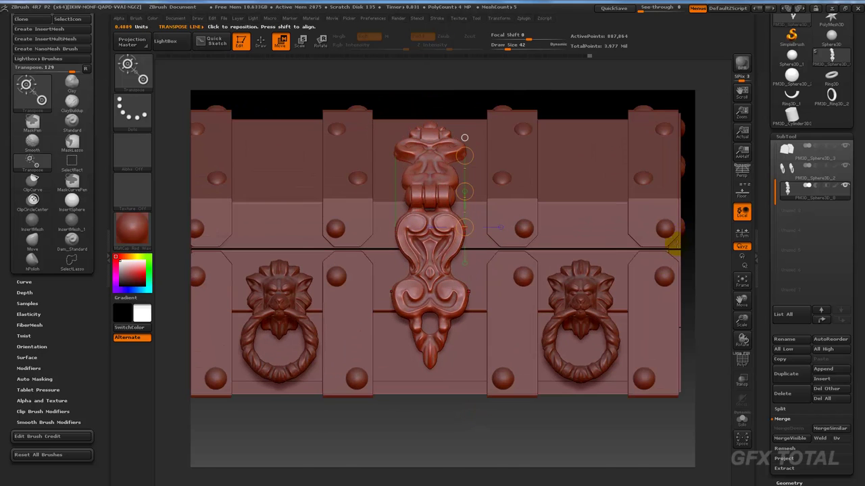
pyautogui.click(789, 171)
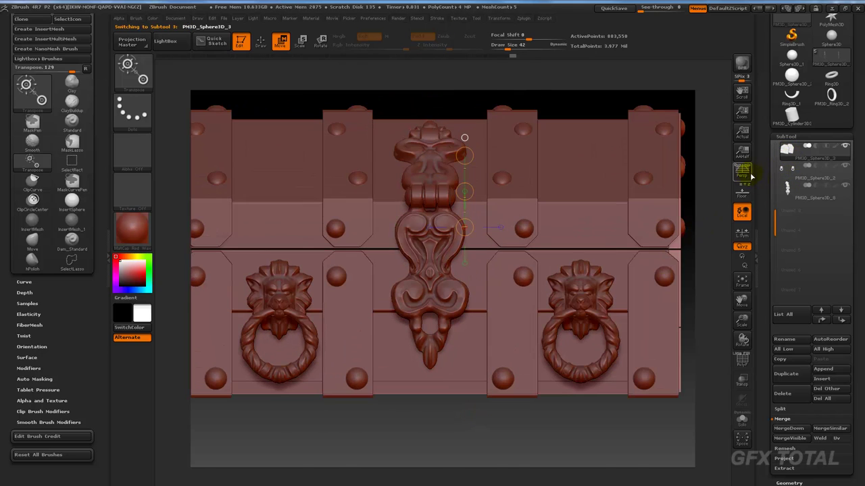
pyautogui.click(786, 188)
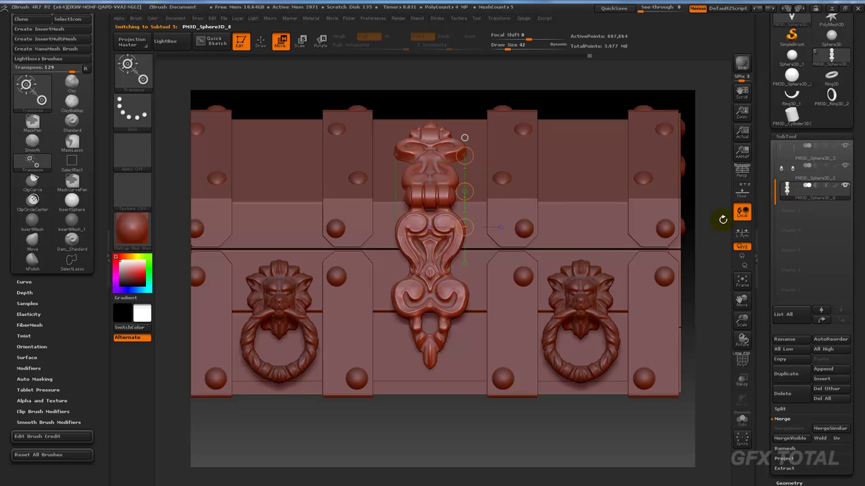
pyautogui.moveTo(723, 219)
pyautogui.mouseDown()
pyautogui.moveTo(636, 210)
pyautogui.moveTo(439, 155)
pyautogui.mouseUp()
# Return to sculpting mode and apply the gray MatCap Pearl Cavity material to the chest.
pyautogui.click(260, 41)
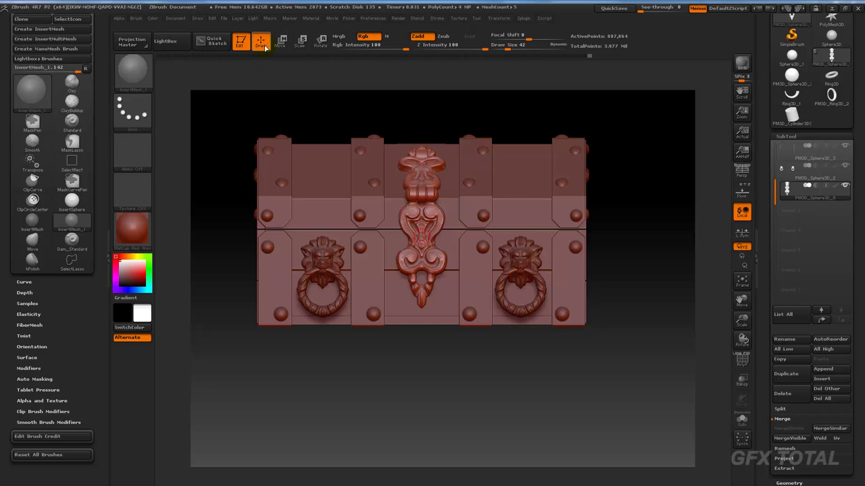
pyautogui.moveTo(263, 74); pyautogui.dragTo(163, 81)
pyautogui.click(132, 71)
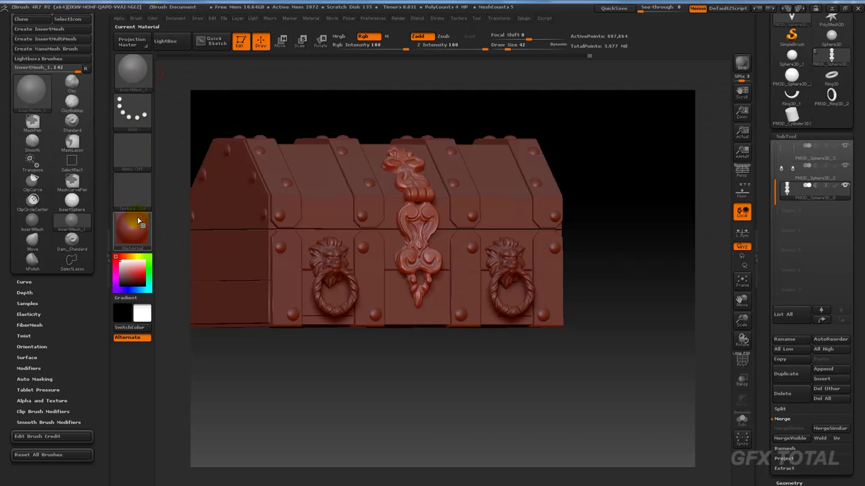
pyautogui.click(133, 229)
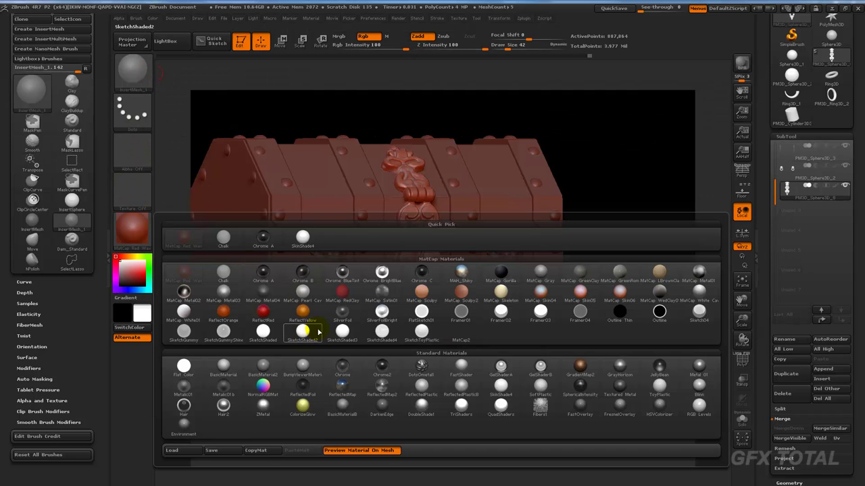
pyautogui.click(302, 296)
pyautogui.moveTo(639, 305)
pyautogui.mouseDown()
pyautogui.moveTo(649, 296)
pyautogui.moveTo(650, 307)
pyautogui.mouseUp()
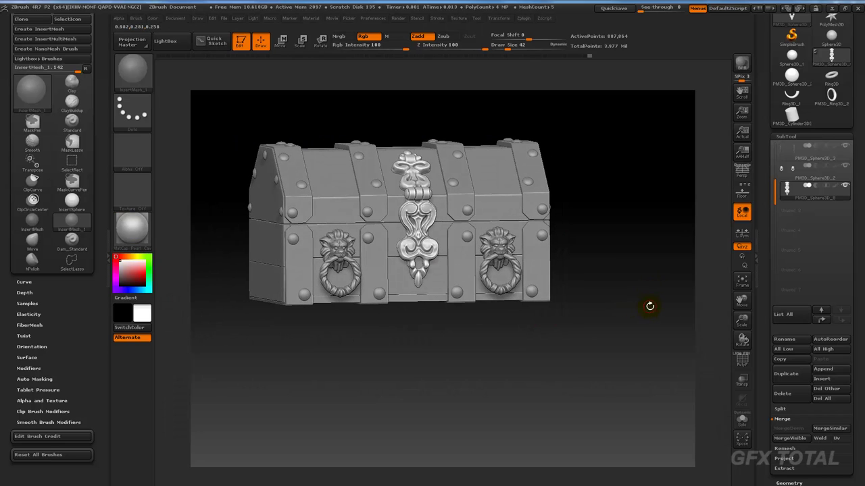
# Make the PM3D_Sphere3D_3 SubTool active.
pyautogui.click(782, 154)
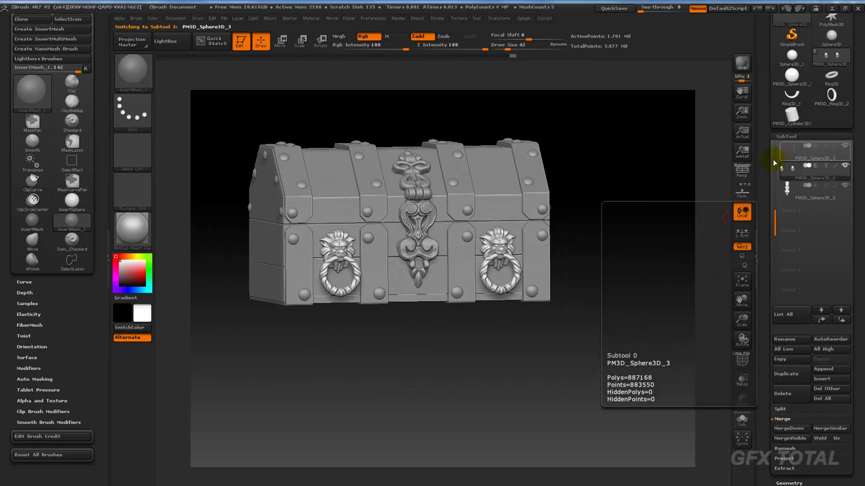
pyautogui.moveTo(667, 180); pyautogui.dragTo(660, 198)
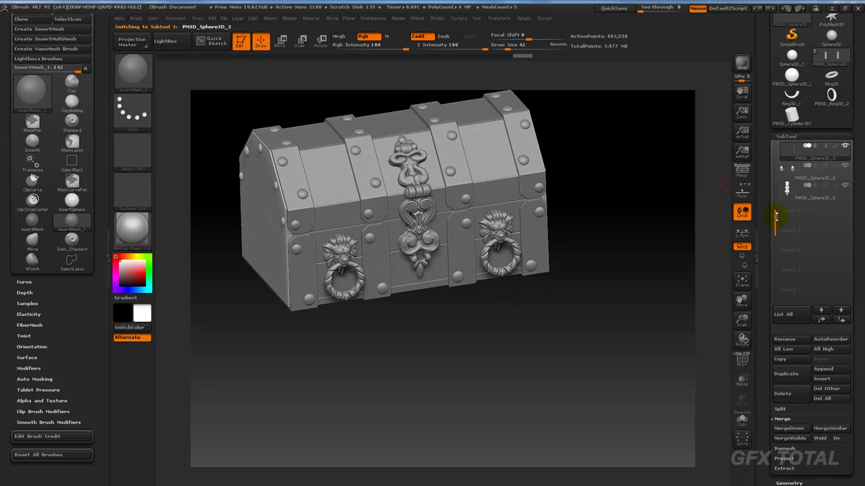
pyautogui.moveTo(777, 217); pyautogui.dragTo(781, 139)
# Select the Extract7 metal bands SubTool and zoom in on the chest's left front.
pyautogui.click(790, 156)
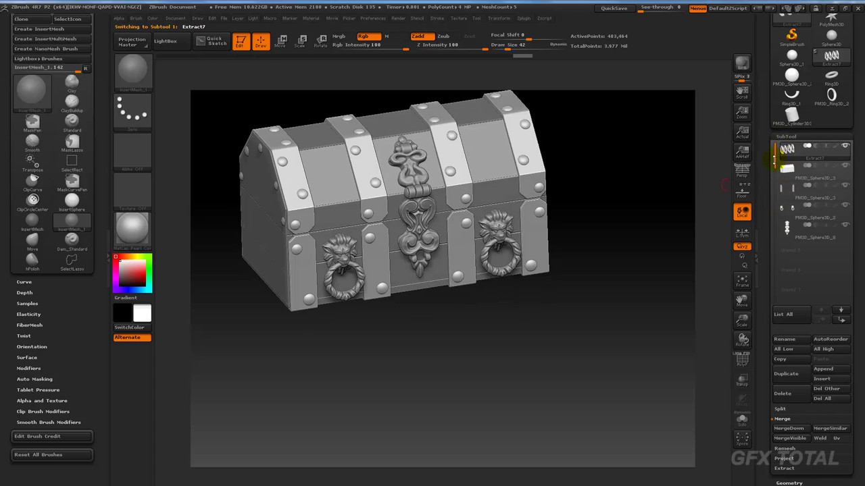
pyautogui.moveTo(670, 218)
pyautogui.mouseDown()
pyautogui.moveTo(680, 178)
pyautogui.moveTo(671, 204)
pyautogui.moveTo(654, 202)
pyautogui.moveTo(651, 228)
pyautogui.moveTo(674, 227)
pyautogui.moveTo(642, 250)
pyautogui.mouseUp()
pyautogui.press('ctrl')
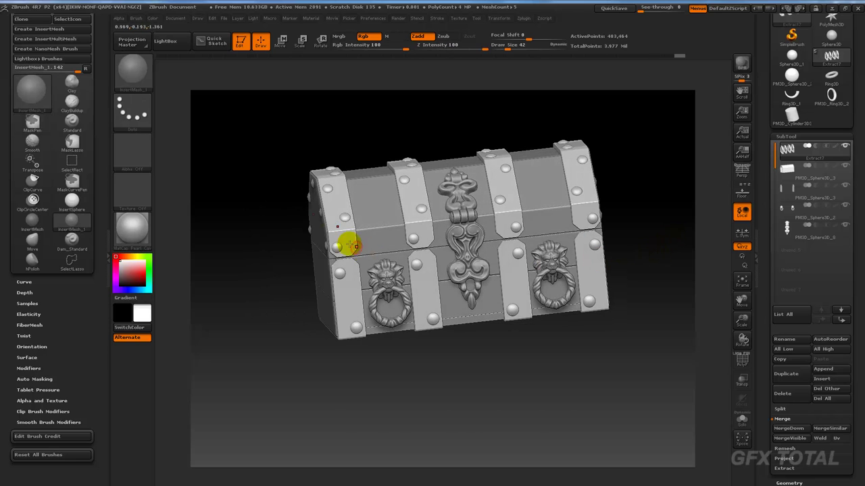
pyautogui.moveTo(670, 187); pyautogui.dragTo(692, 197)
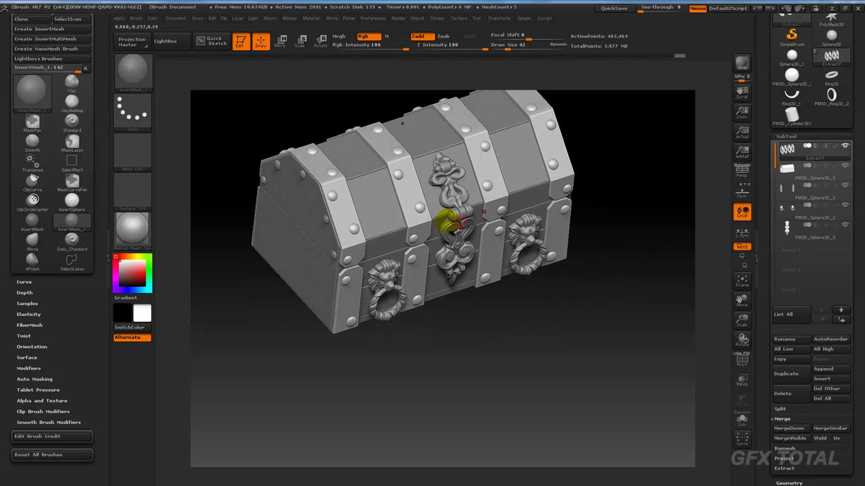
pyautogui.moveTo(257, 285)
pyautogui.keyDown('alt'); pyautogui.mouseDown()
pyautogui.moveTo(266, 348)
pyautogui.moveTo(410, 308)
pyautogui.moveTo(493, 447)
pyautogui.moveTo(459, 405)
pyautogui.mouseUp(); pyautogui.keyUp('alt')
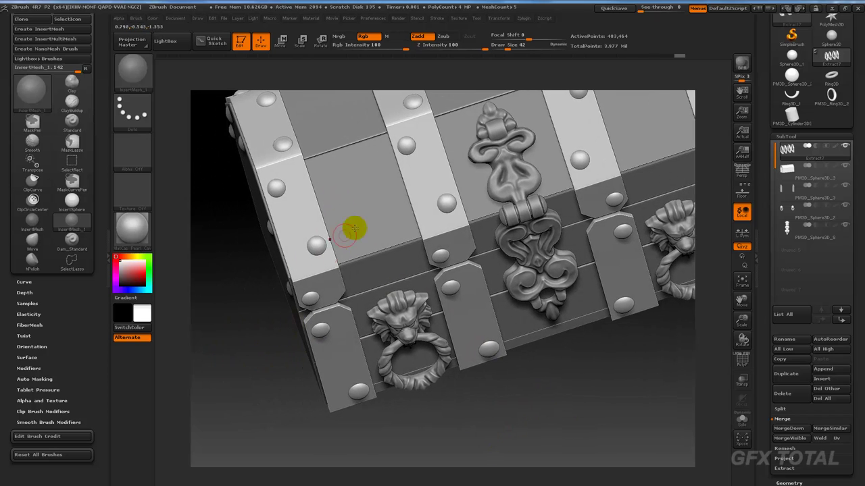
# Select PM3D_Sphere3D_3 and turn on PolyF to show polygroup colours and wireframe.
pyautogui.keyDown('alt'); pyautogui.click(375, 230); pyautogui.keyUp('alt')
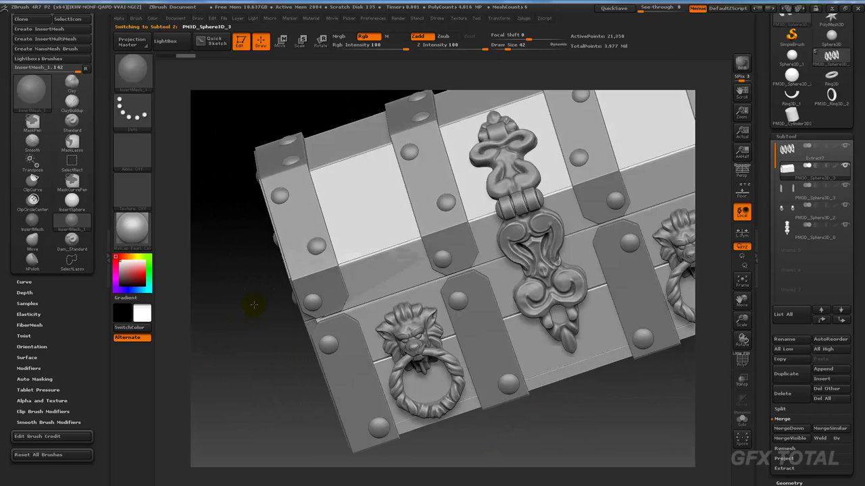
pyautogui.moveTo(251, 304)
pyautogui.mouseDown()
pyautogui.moveTo(270, 290)
pyautogui.moveTo(317, 340)
pyautogui.mouseUp()
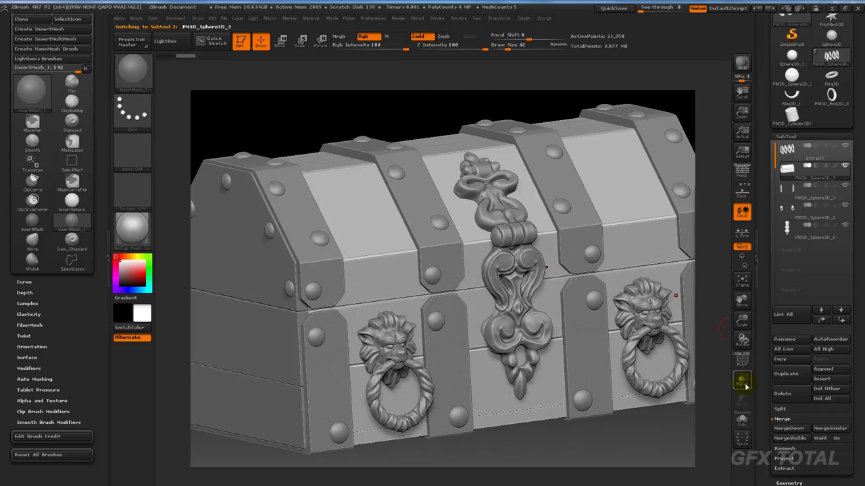
pyautogui.click(743, 361)
pyautogui.moveTo(666, 449); pyautogui.dragTo(415, 285)
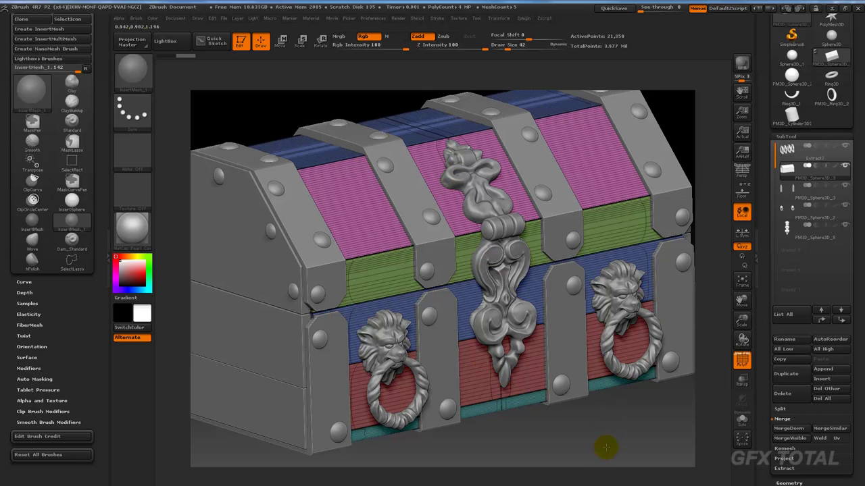
# Hide the PolyF polygroup overlay and switch on perspective display.
pyautogui.moveTo(606, 447); pyautogui.dragTo(568, 414)
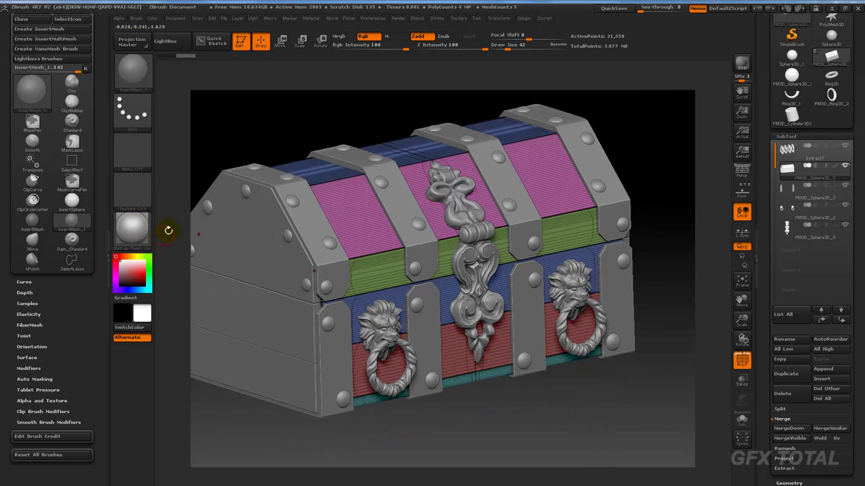
pyautogui.moveTo(681, 149); pyautogui.dragTo(683, 224)
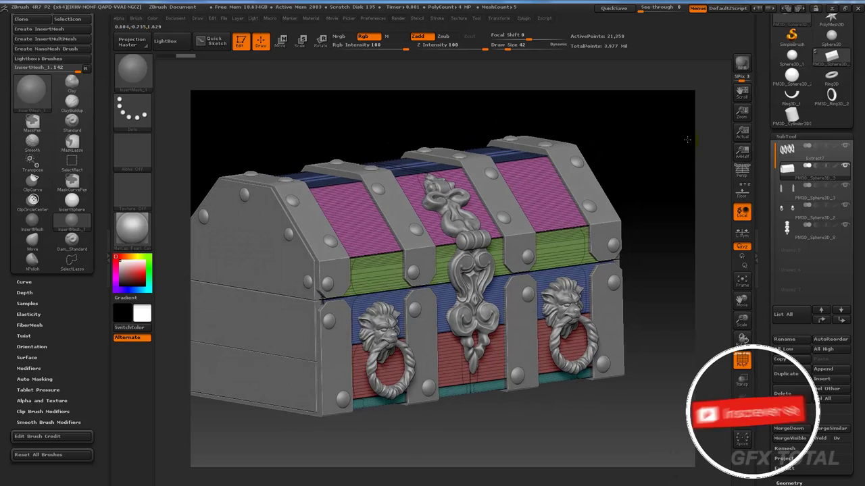
pyautogui.click(742, 362)
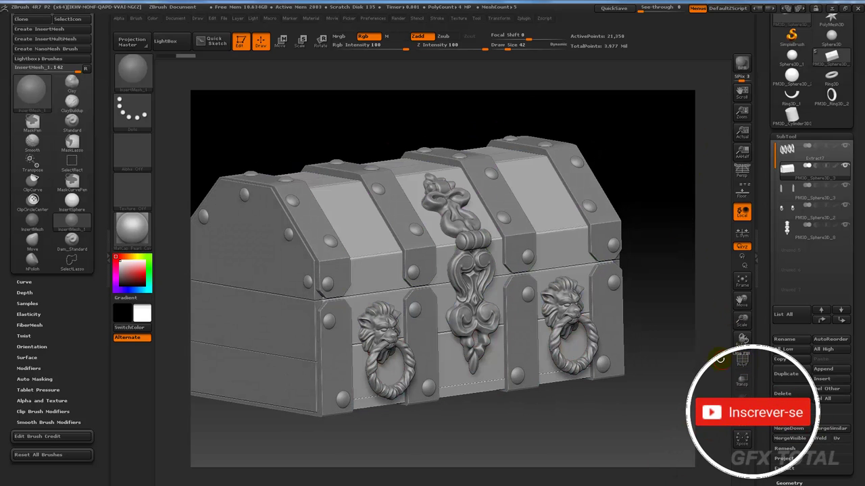
pyautogui.moveTo(695, 276); pyautogui.dragTo(728, 279)
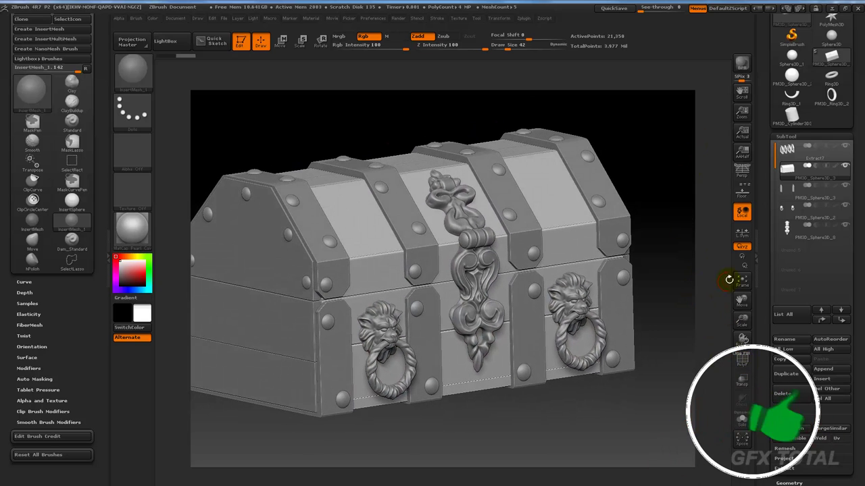
pyautogui.click(743, 176)
# Orbit around the finished chest to show its left end, top, front and right end.
pyautogui.moveTo(662, 193); pyautogui.dragTo(692, 207)
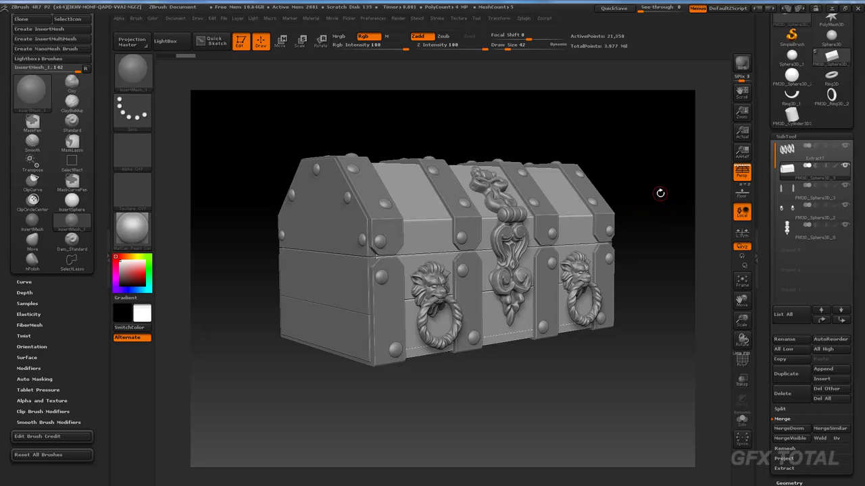
pyautogui.moveTo(658, 192); pyautogui.dragTo(637, 239)
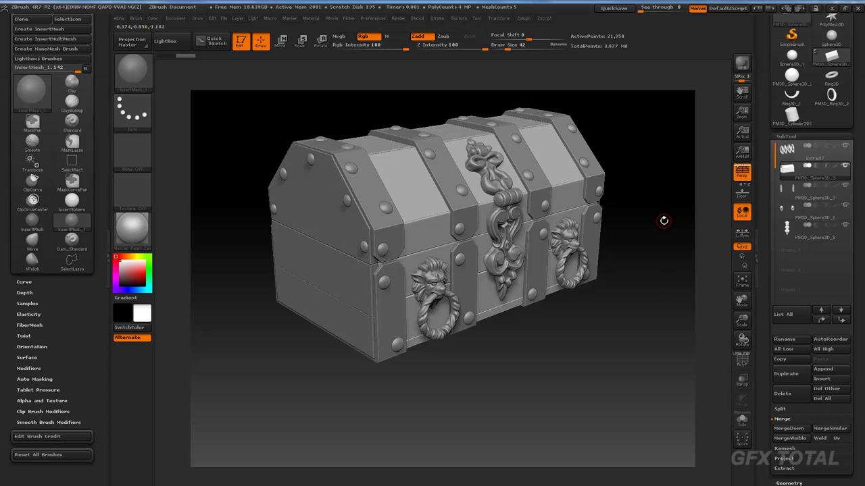
pyautogui.moveTo(663, 220)
pyautogui.mouseDown()
pyautogui.moveTo(680, 212)
pyautogui.moveTo(670, 210)
pyautogui.mouseUp()
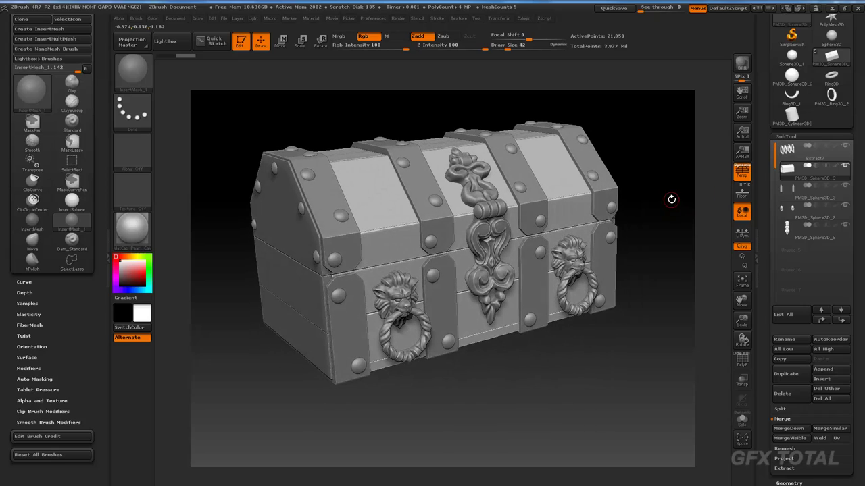